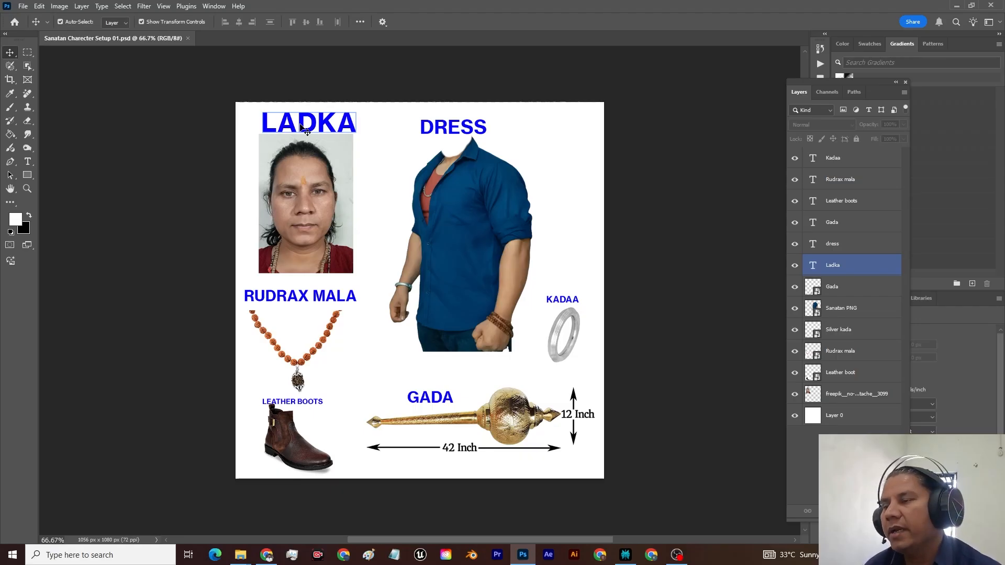
# Step: Examine the finished character sheet's layers: the LADKA heading, portrait, rudrax mala, leather boot, gada, kadaa and dress images
pyautogui.click(304, 136)
pyautogui.click(301, 130)
pyautogui.click(306, 175)
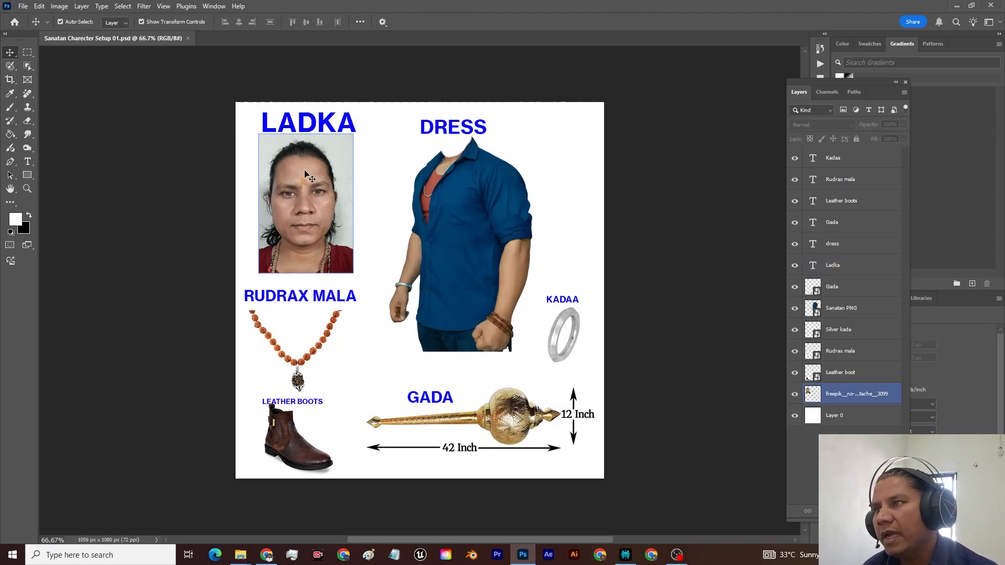
pyautogui.click(308, 127)
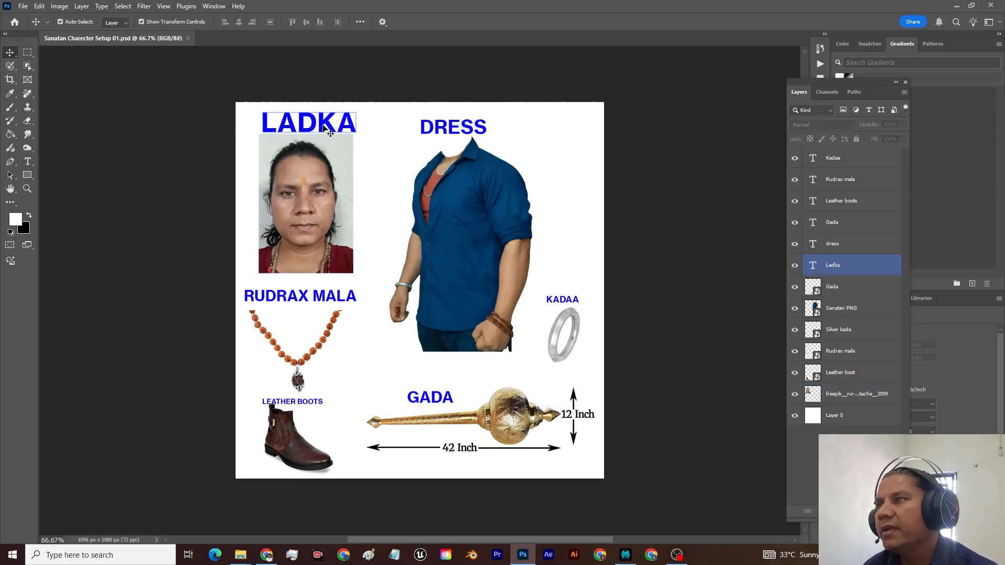
pyautogui.click(311, 142)
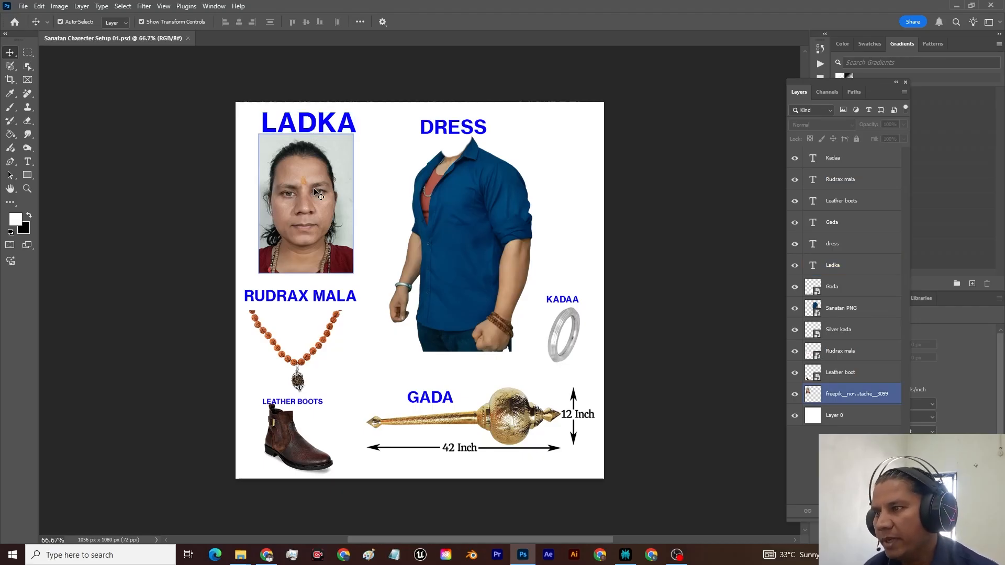
pyautogui.click(302, 356)
pyautogui.click(318, 303)
pyautogui.click(320, 337)
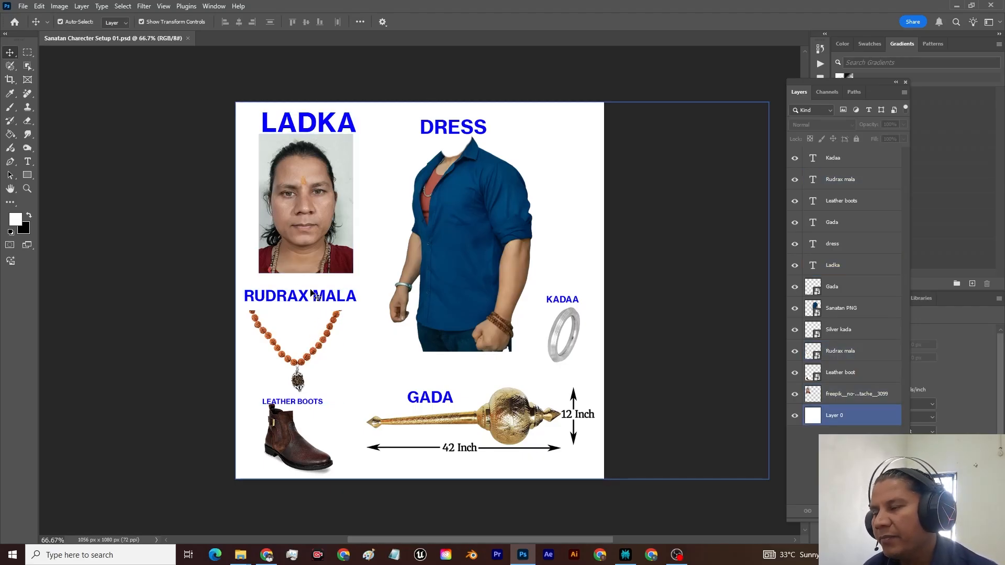
pyautogui.click(290, 434)
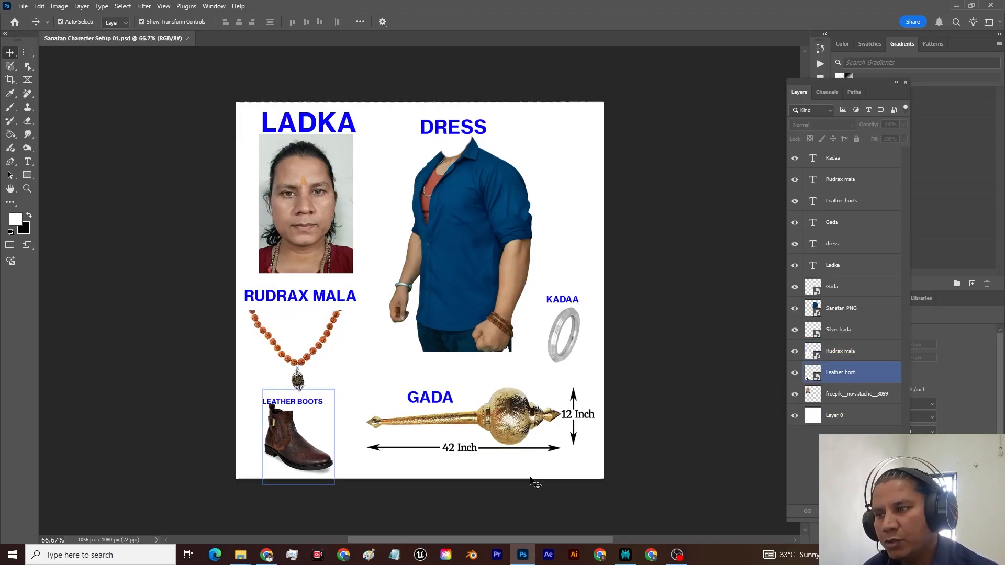
pyautogui.click(517, 432)
pyautogui.click(567, 350)
pyautogui.click(443, 179)
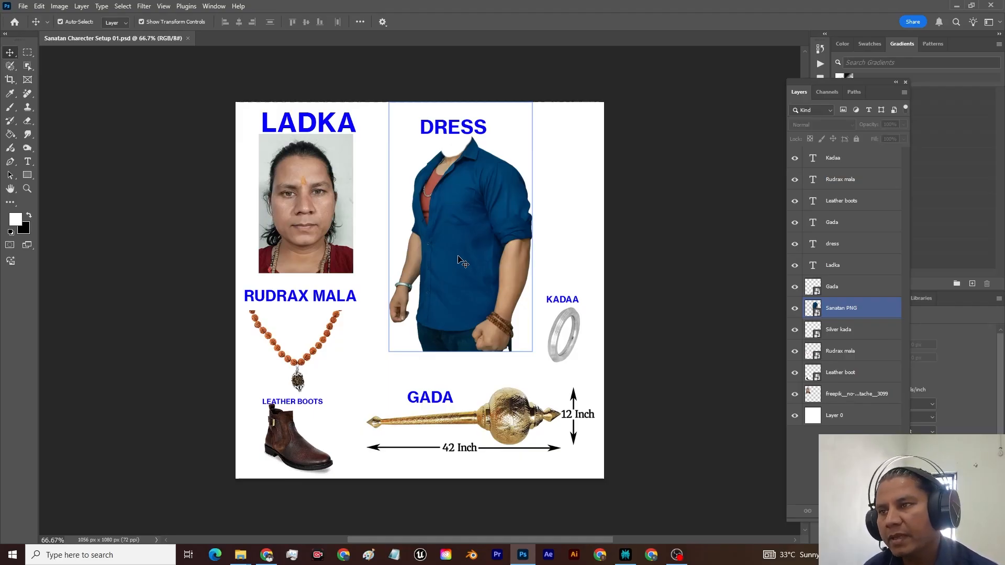
pyautogui.click(410, 242)
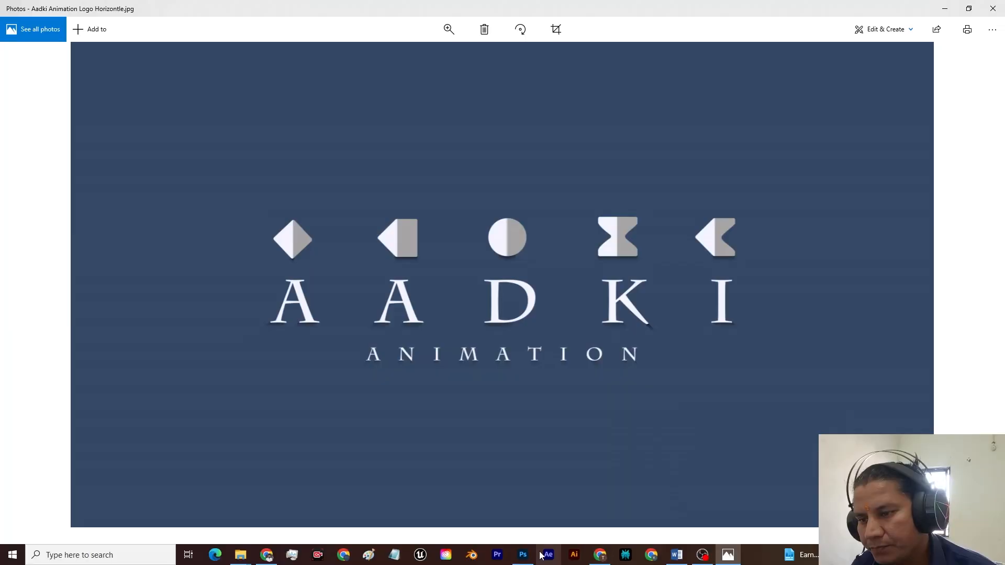
# Step: Switch to Photoshop and move the portrait photo together with its LADKA heading closer to the canvas's upper-left corner
pyautogui.click(523, 555)
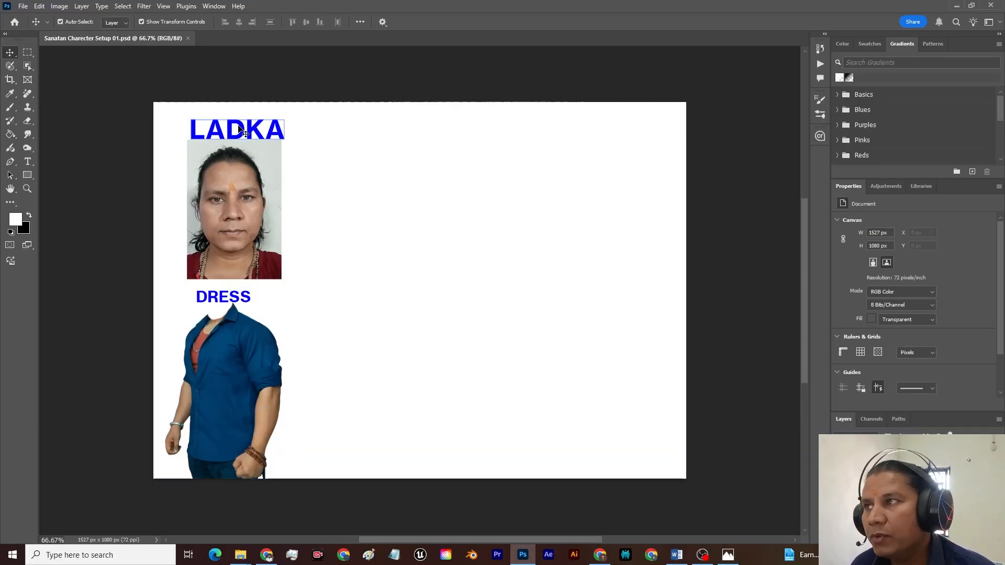
pyautogui.click(235, 153)
pyautogui.hotkey('ctrl', 't')
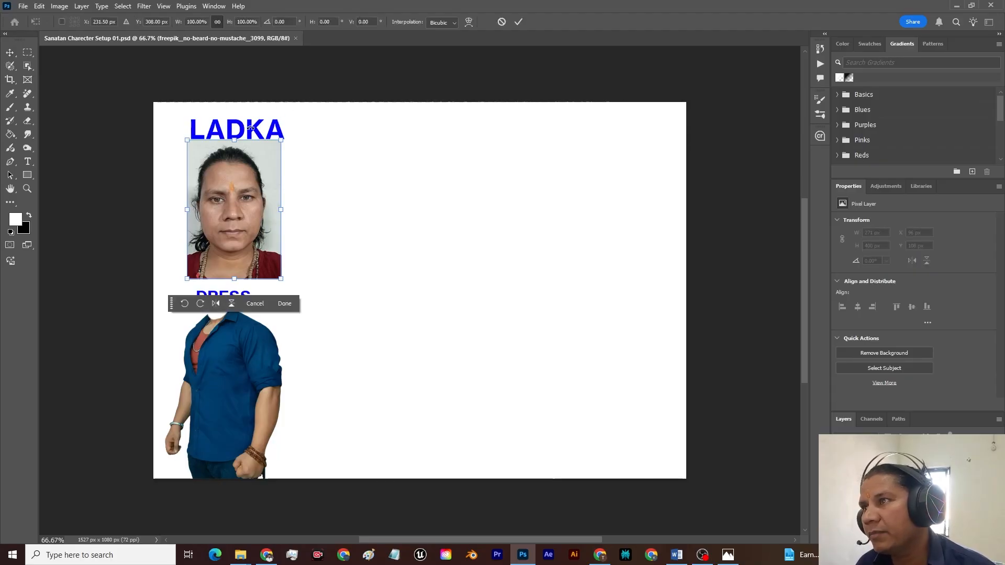
pyautogui.hotkey('shift', 'Right')
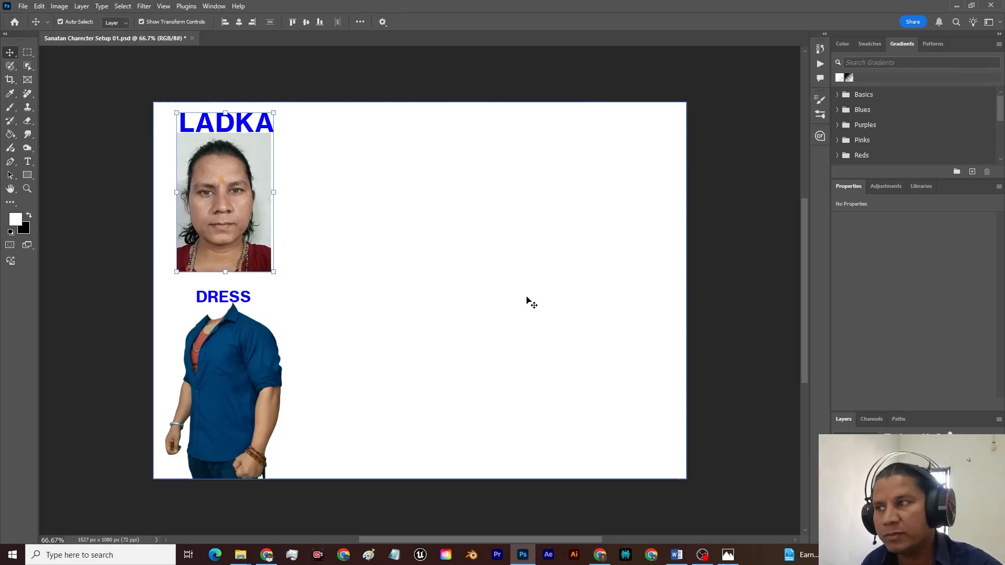
pyautogui.click(708, 249)
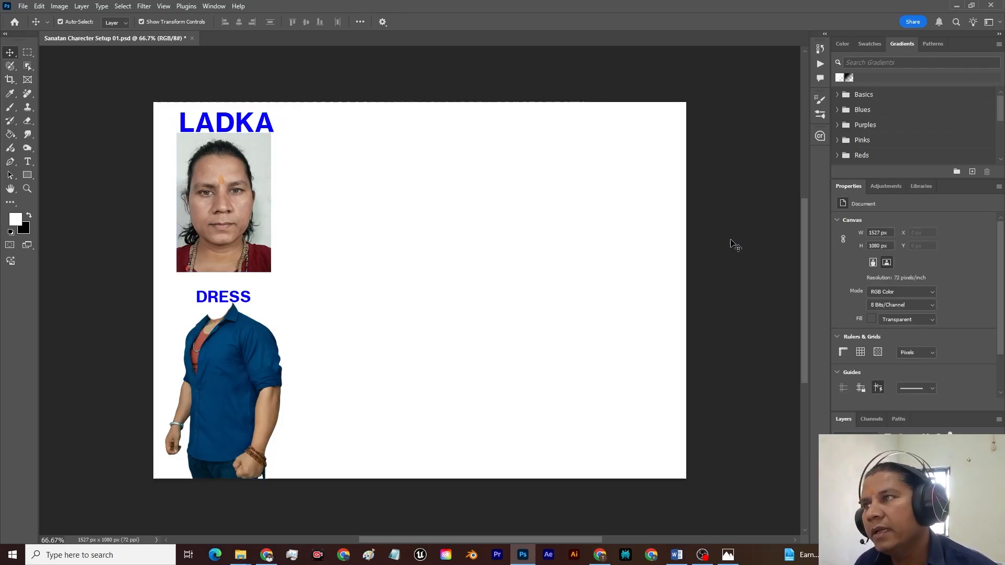
pyautogui.click(249, 194)
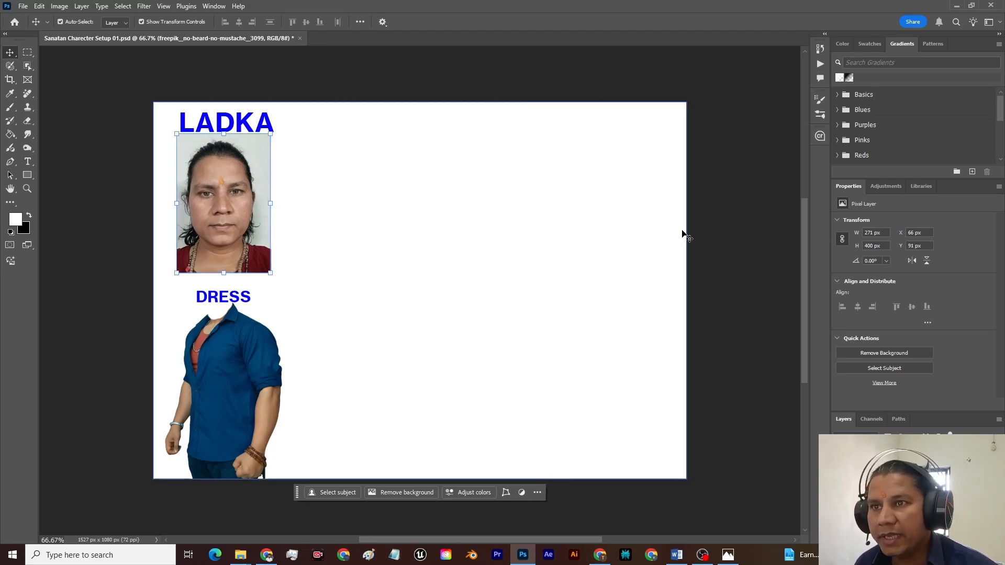
pyautogui.click(719, 245)
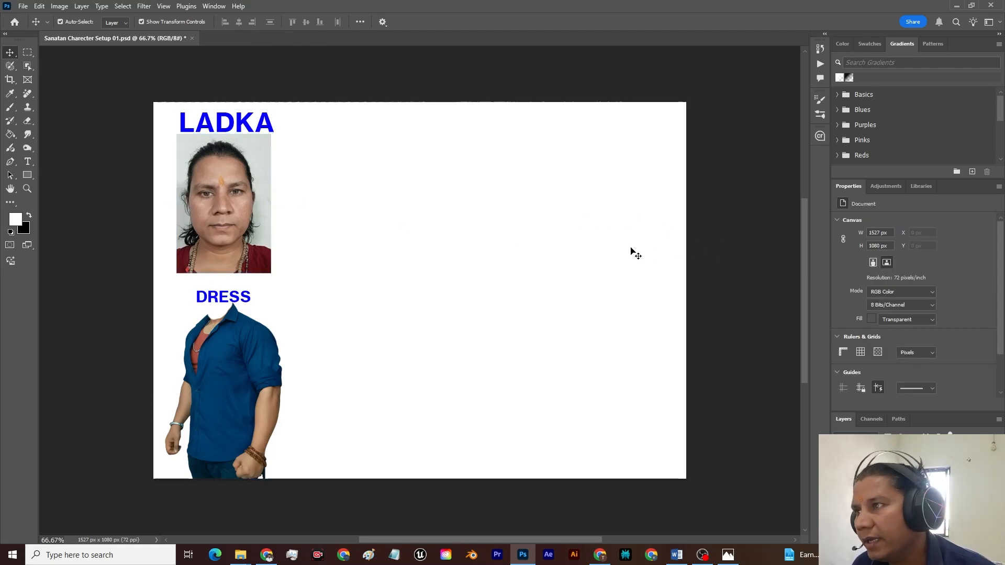
# Step: Move the DRESS heading slightly up, into the gap between the portrait photo and the blue shirt image
pyautogui.click(244, 195)
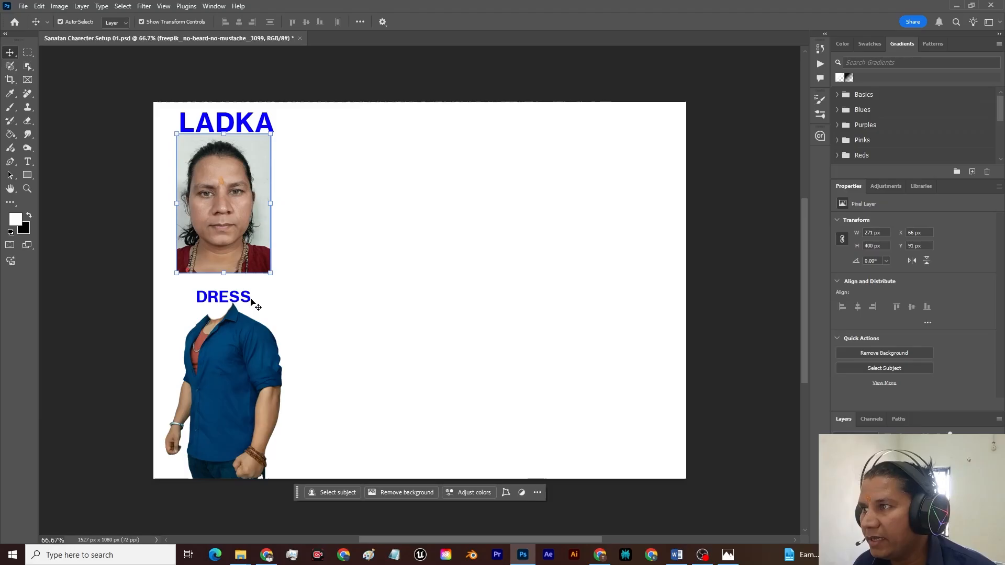
pyautogui.click(236, 335)
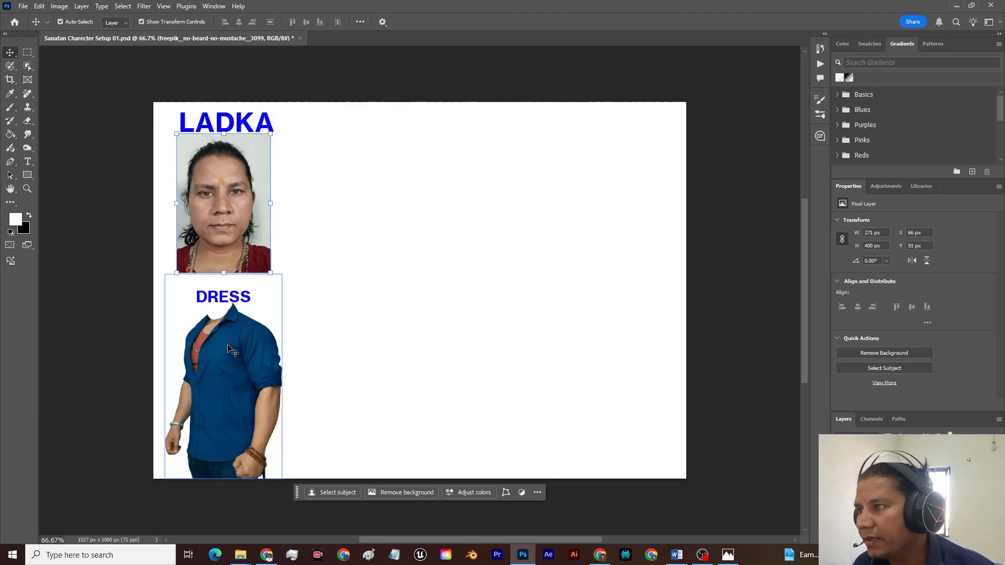
pyautogui.click(241, 372)
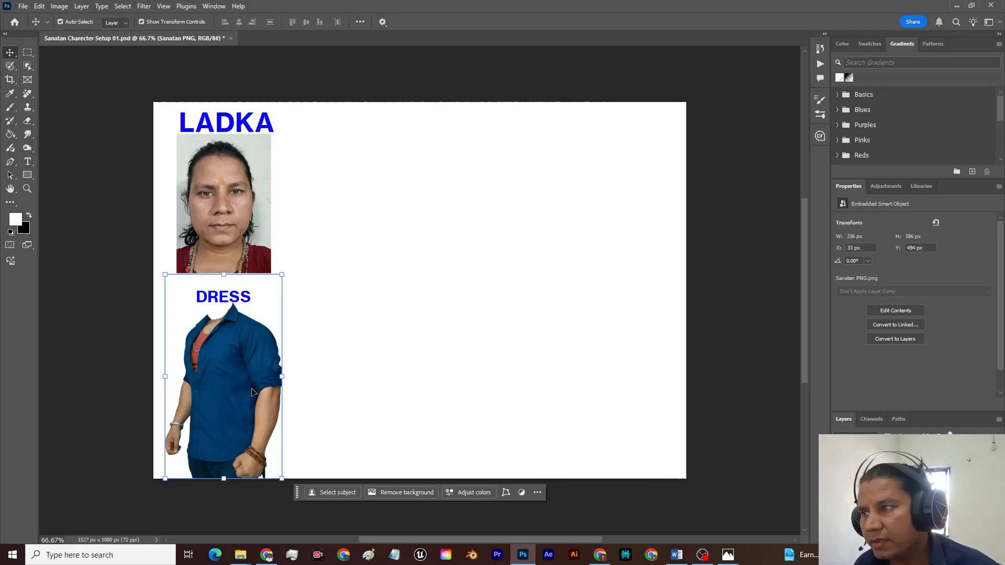
pyautogui.doubleClick(223, 299)
pyautogui.moveTo(222, 300); pyautogui.dragTo(221, 294)
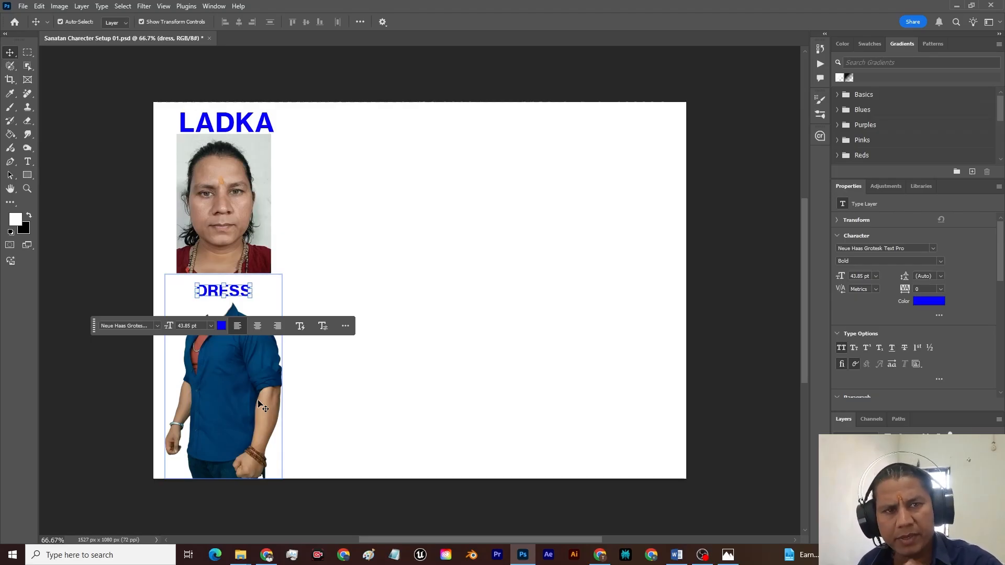
# Step: Nudge the DRESS heading slightly down between the portrait and the shirt, then deselect it
pyautogui.click(225, 239)
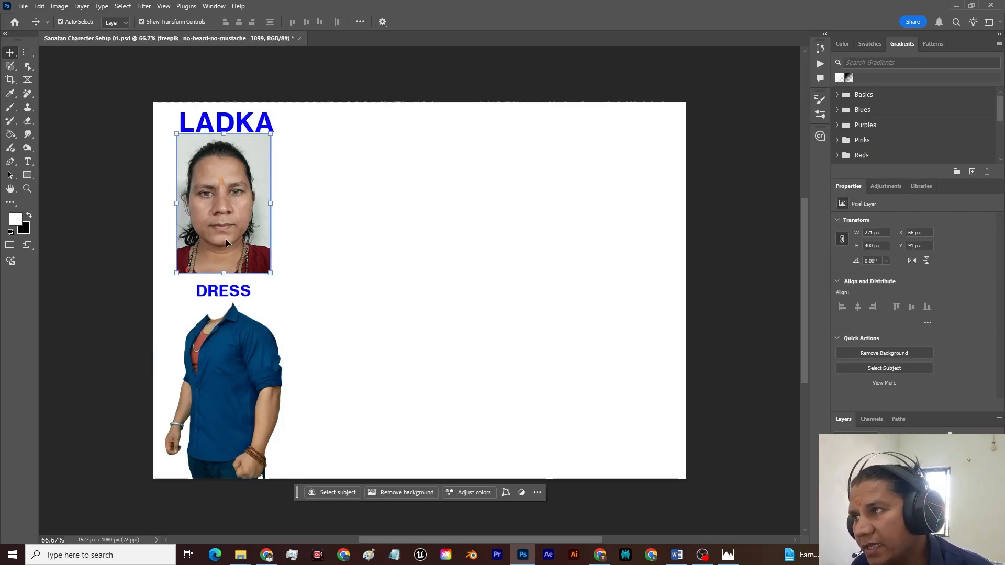
pyautogui.click(234, 354)
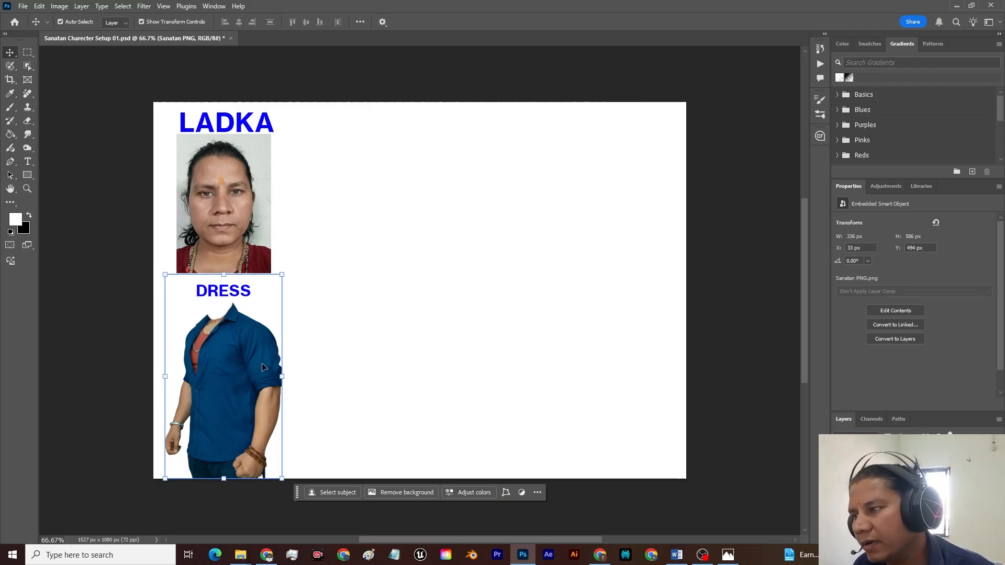
pyautogui.click(231, 293)
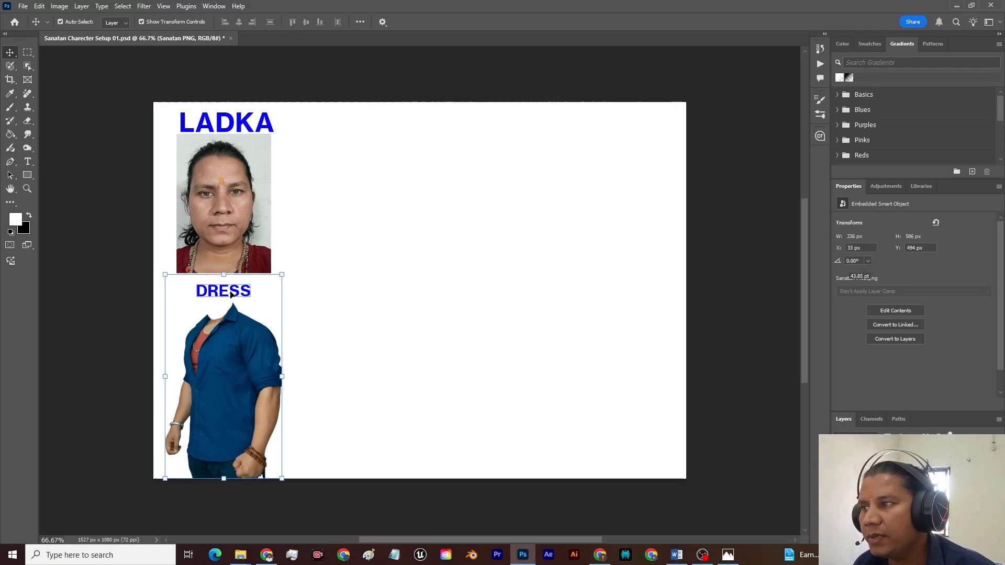
pyautogui.press('Down')
pyautogui.press('Down')
pyautogui.press('Down')
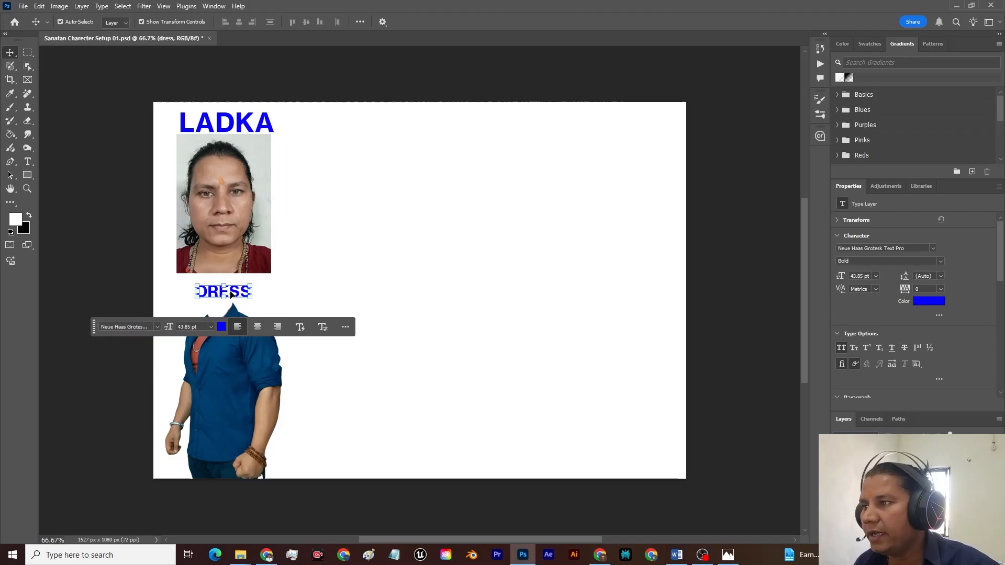
pyautogui.click(388, 63)
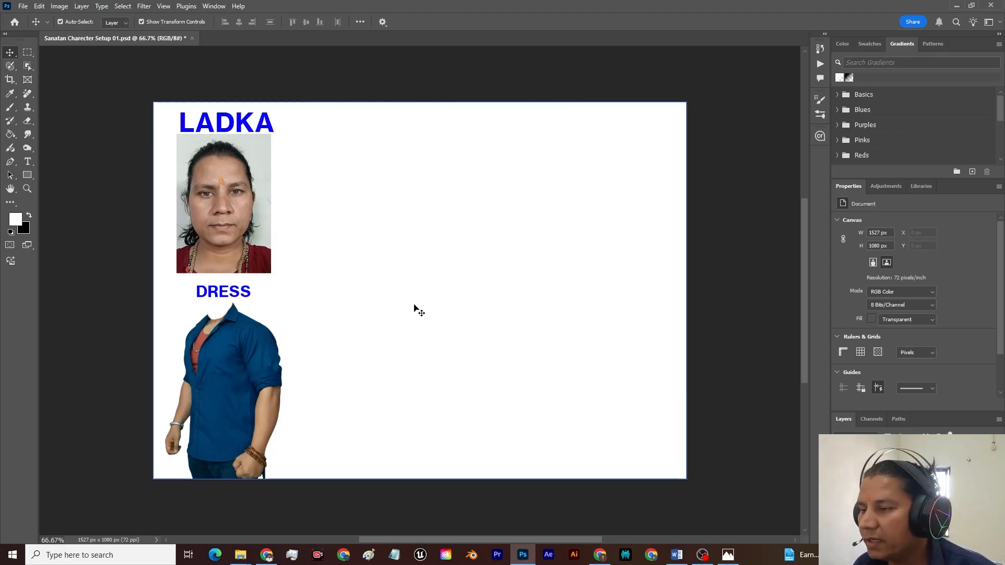
# Step: Switch to Chrome and search Google for "leather boots"
pyautogui.write('lea')
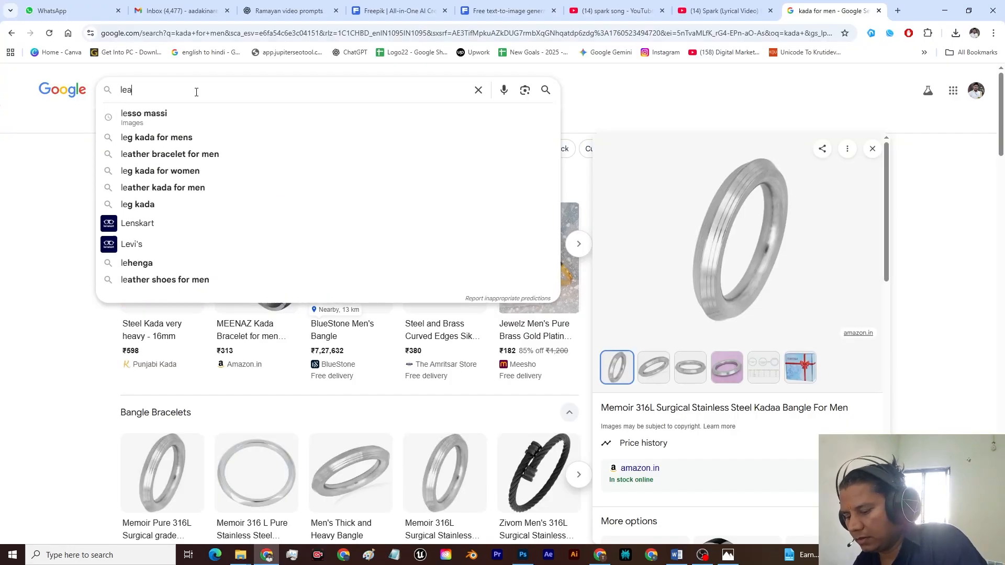
pyautogui.write('ther ')
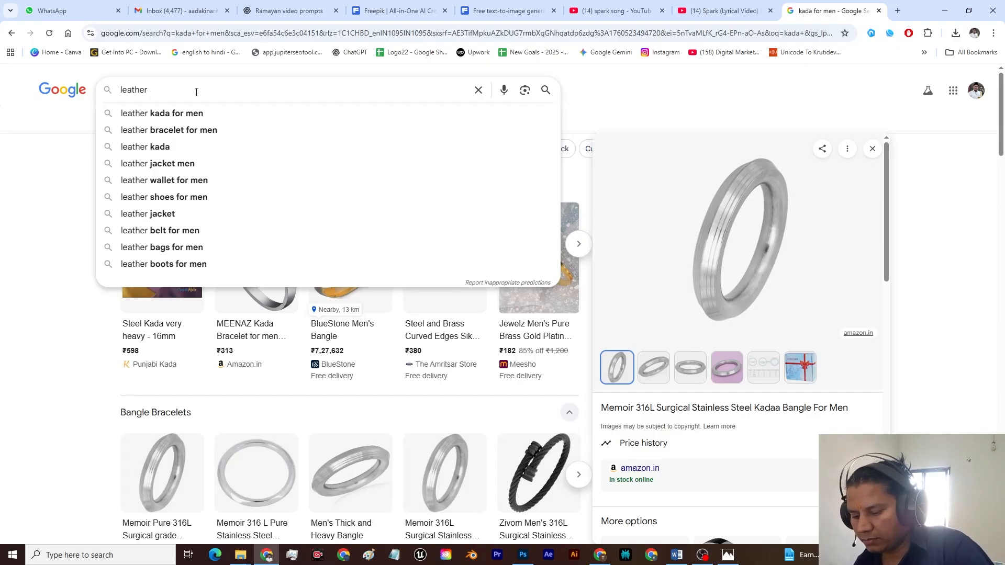
pyautogui.write('boots')
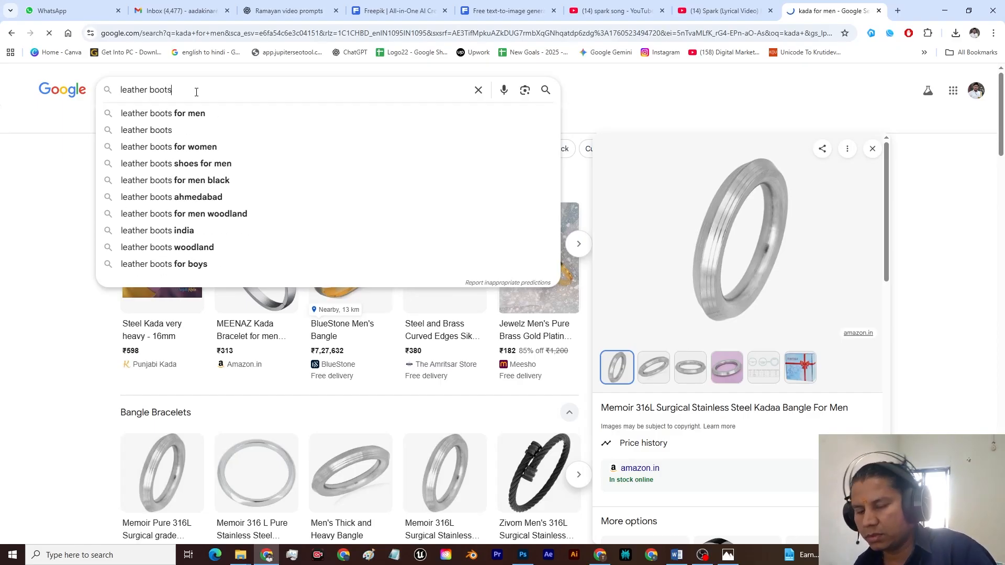
pyautogui.press('Return')
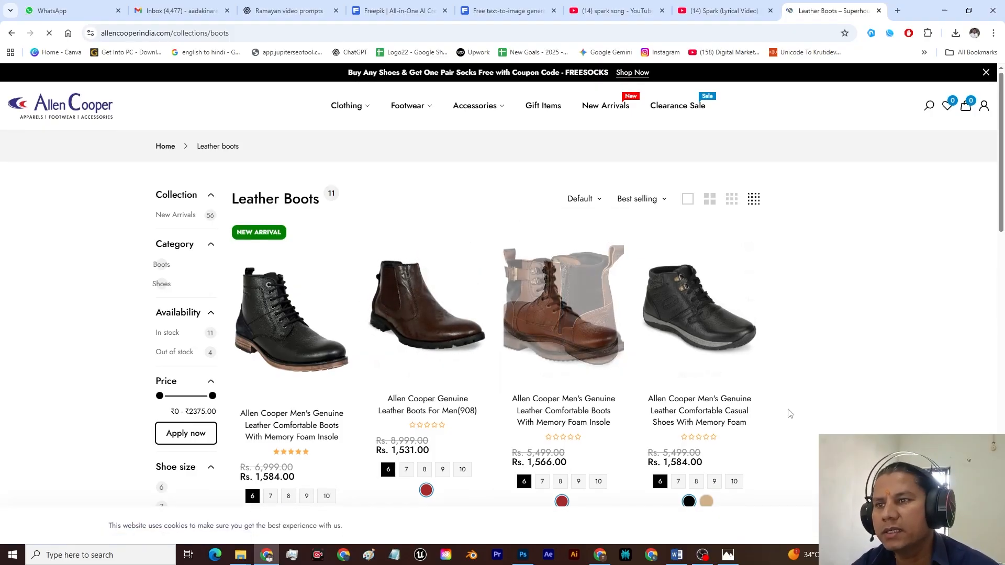
# Step: Open the product page of the brown buckled ankle boot in the Allen Cooper leather boots collection
pyautogui.scroll(-5, 791, 414)
pyautogui.scroll(-5, 836, 381)
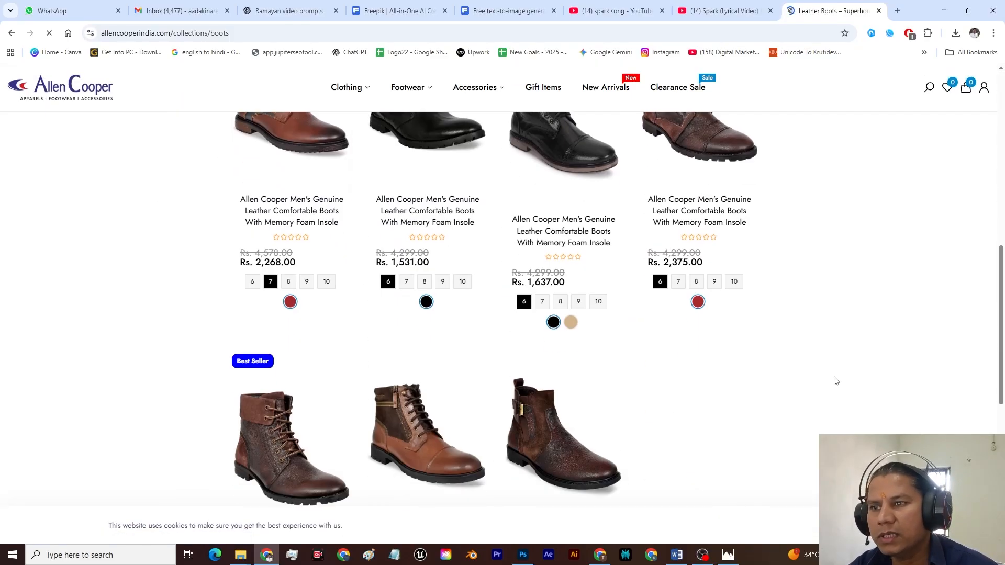
pyautogui.click(563, 440)
# Step: Save the enlarged boot picture as "Leather boot" in the Images folder and place it in the Photoshop character sheet
pyautogui.rightClick(513, 245)
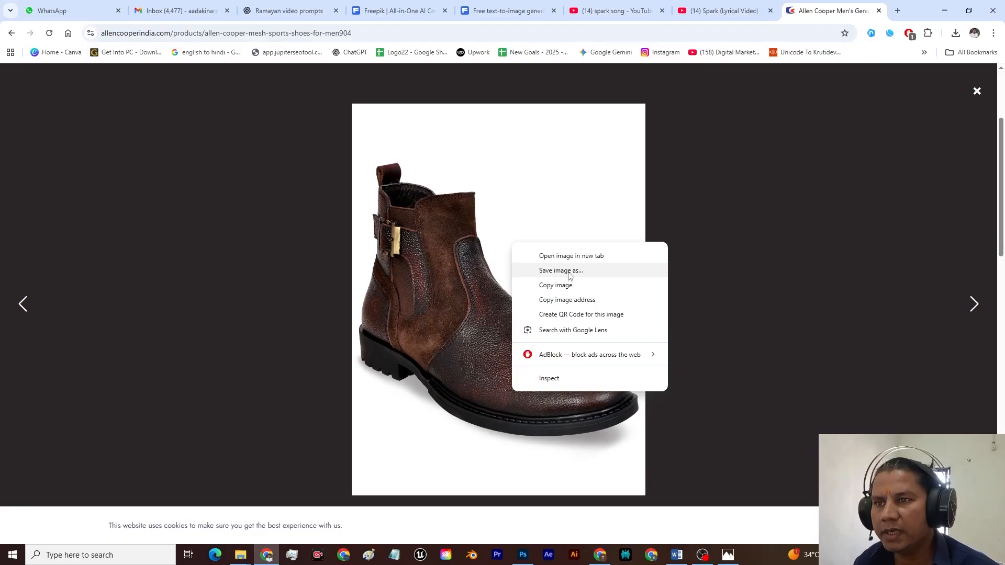
pyautogui.click(561, 271)
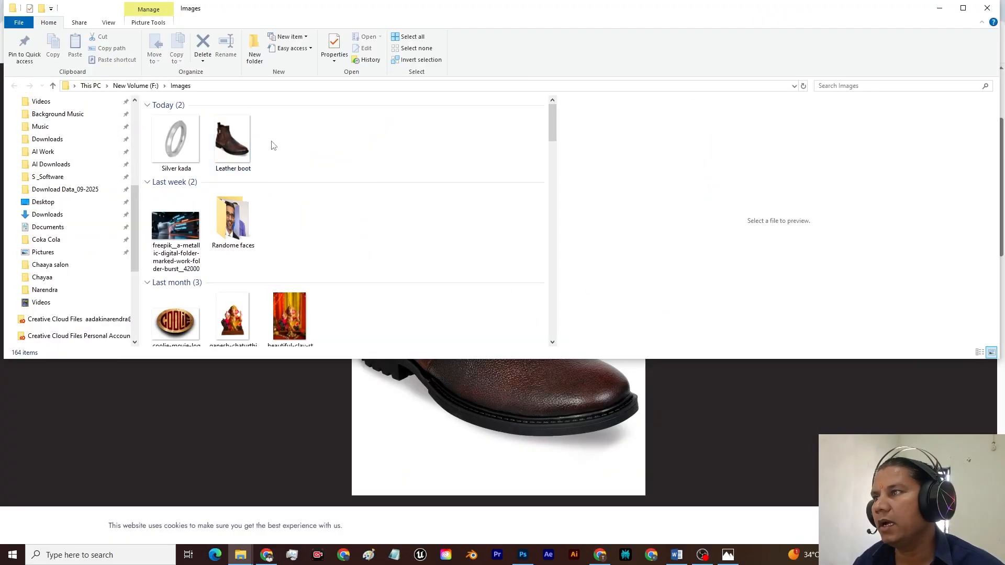
pyautogui.click(241, 145)
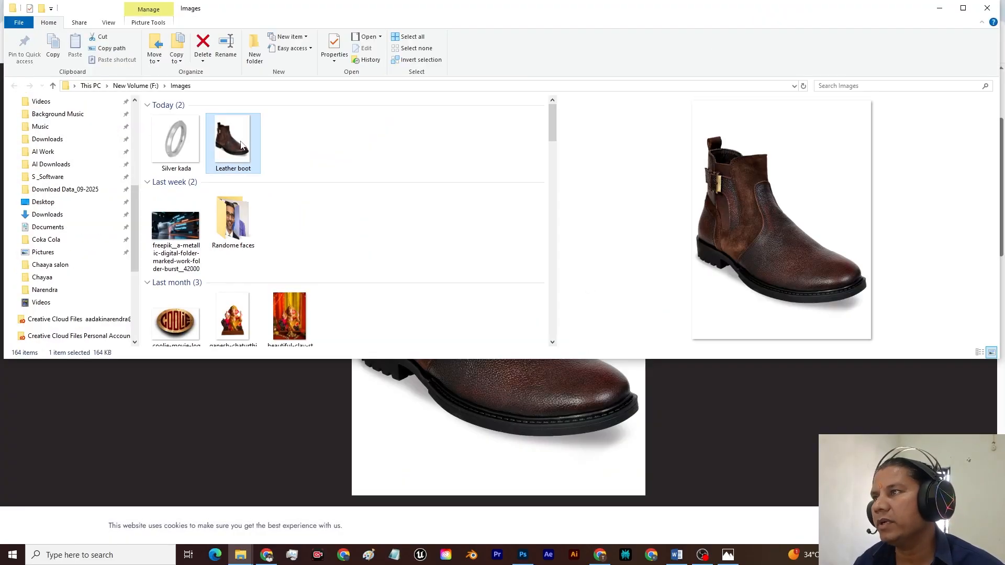
pyautogui.moveTo(241, 145); pyautogui.dragTo(375, 199)
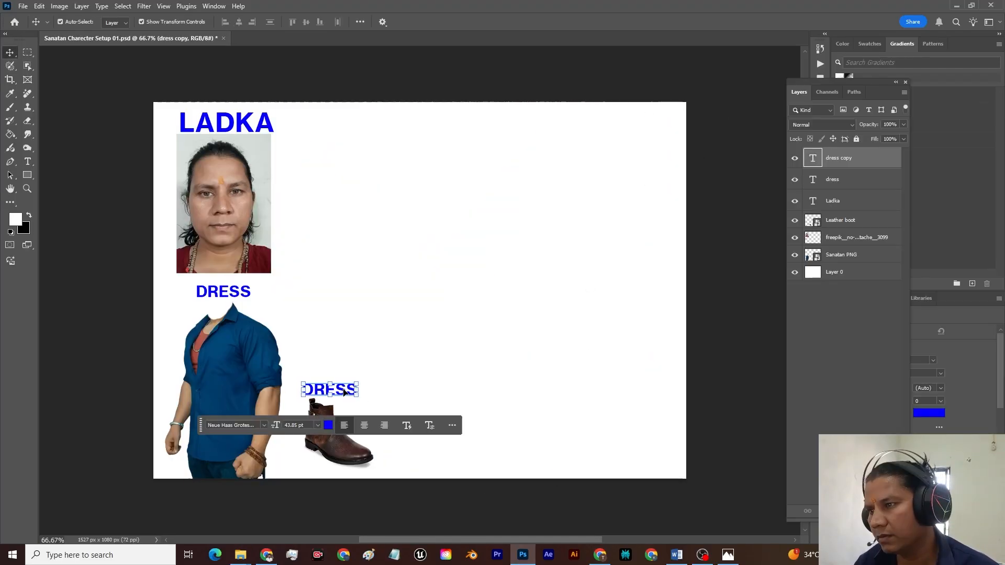
# Step: Change the copied DRESS heading above the boot to "Leather boots", shrink it and position it over the boot image
pyautogui.doubleClick(343, 389)
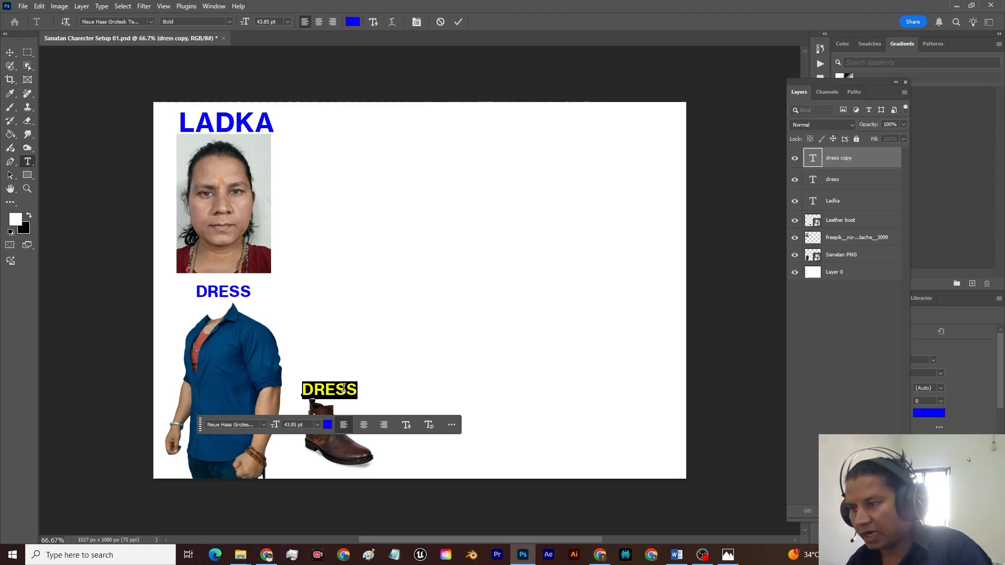
pyautogui.write('Leather boots')
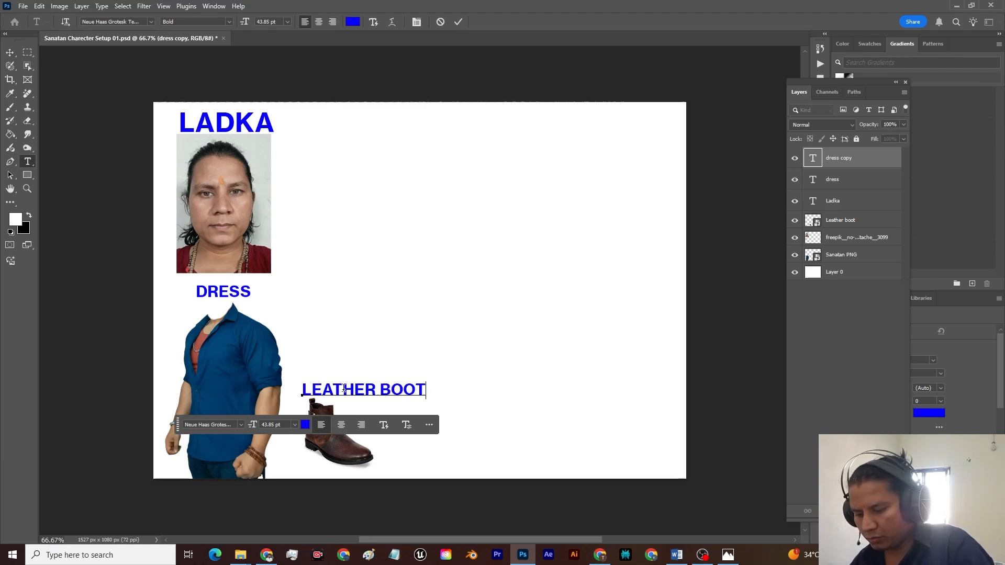
pyautogui.click(722, 371)
pyautogui.moveTo(438, 390); pyautogui.dragTo(363, 390)
pyautogui.moveTo(344, 394); pyautogui.dragTo(341, 390)
pyautogui.click(769, 303)
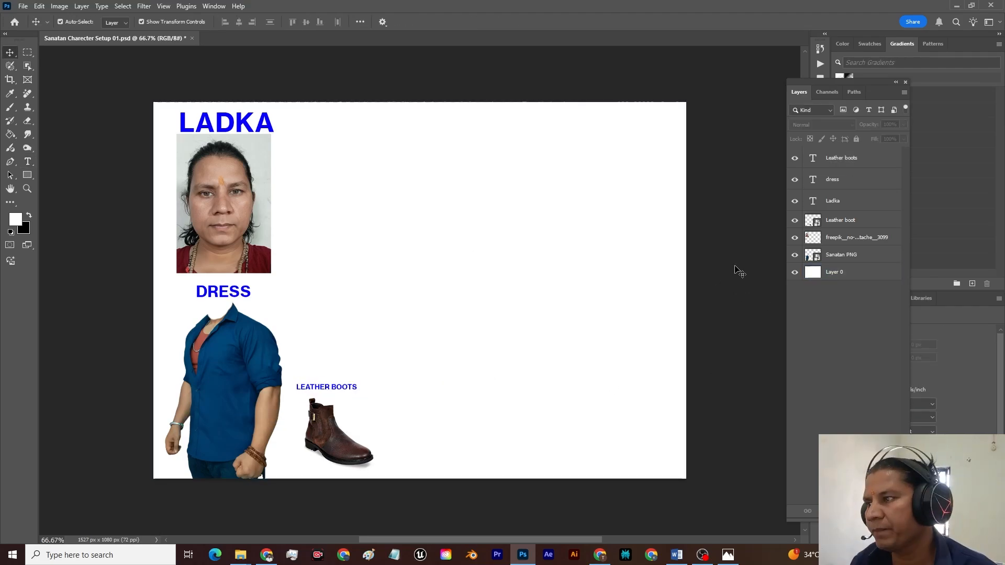
# Step: Switch to Chrome, close the enlarged boot picture and go back to the Allen Cooper leather boots collection
pyautogui.click(267, 555)
pyautogui.click(977, 92)
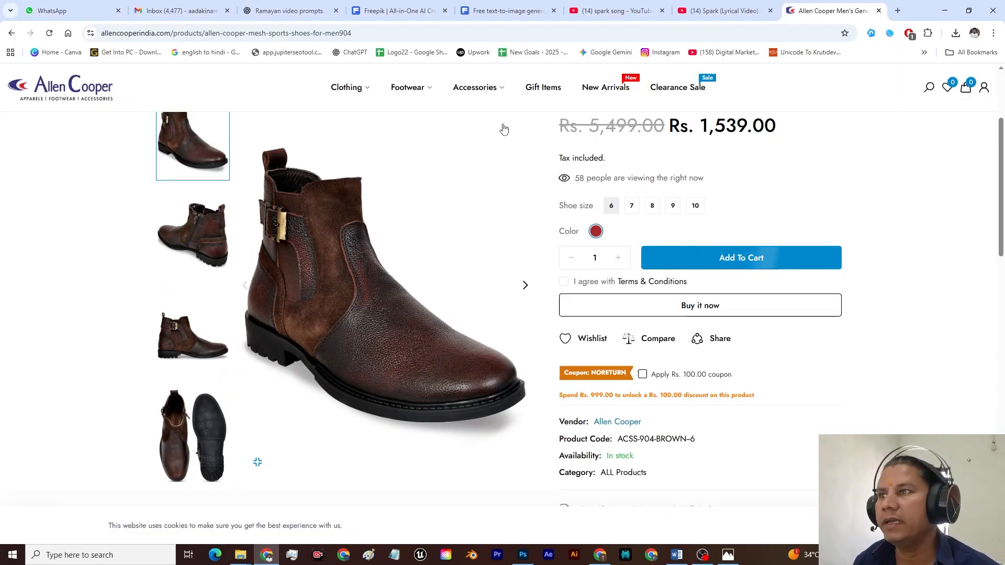
pyautogui.scroll(3, 394, 183)
pyautogui.hotkey('alt', 'Left')
pyautogui.hotkey('alt', 'Left')
pyautogui.hotkey('alt', 'Left')
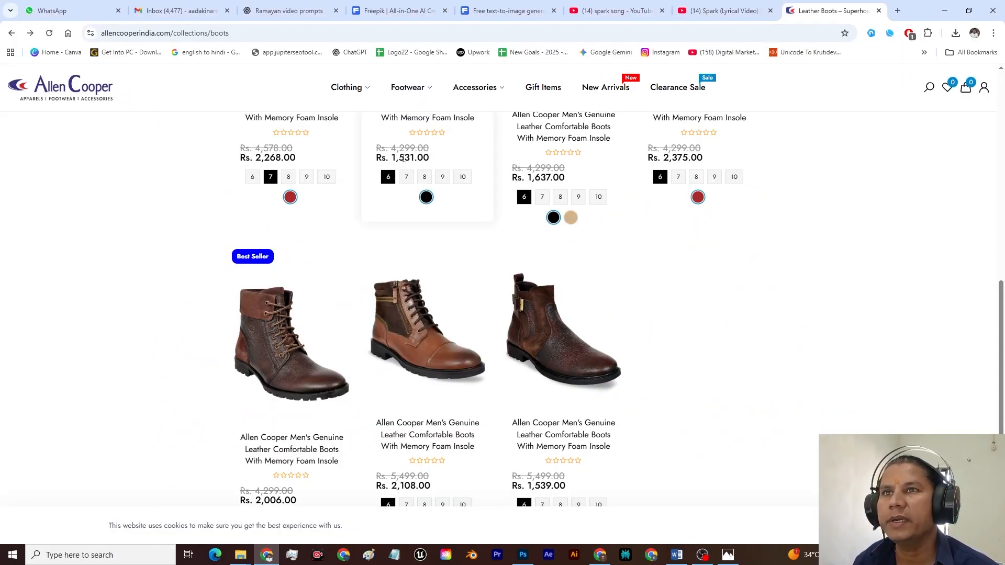
# Step: Search Google for "rudraksha mala" and show the image results
pyautogui.click(188, 92)
pyautogui.press('BackSpace')
pyautogui.press('BackSpace')
pyautogui.press('BackSpace')
pyautogui.press('BackSpace')
pyautogui.press('BackSpace')
pyautogui.press('BackSpace')
pyautogui.press('BackSpace')
pyautogui.press('BackSpace')
pyautogui.write('ala')
pyautogui.press('Return')
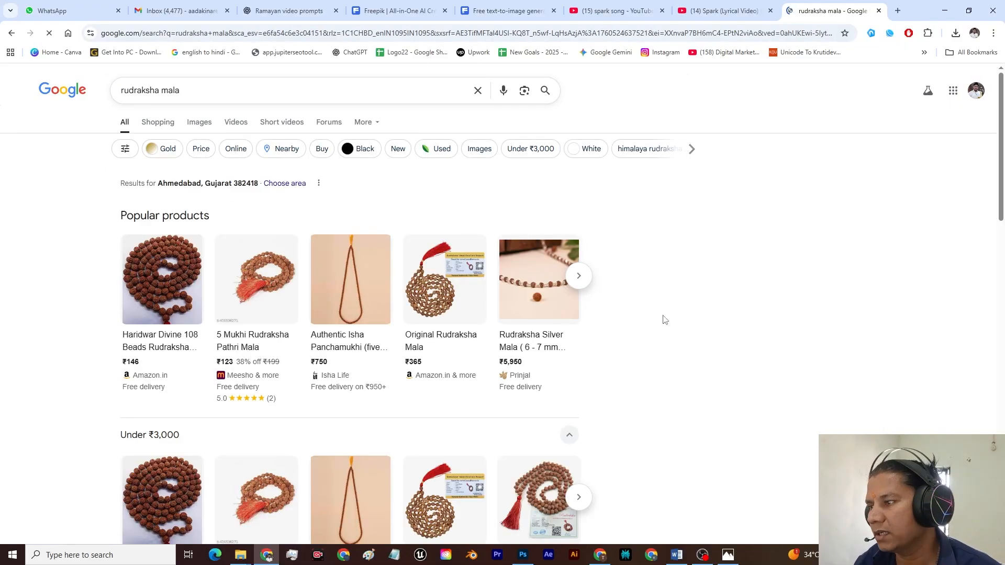
pyautogui.click(199, 122)
# Step: Save the picture of the 3 Mukhi rudraksha necklace with silver pendant as "Rudrax mala" in the Images folder
pyautogui.scroll(-3, 949, 335)
pyautogui.scroll(3, 940, 204)
pyautogui.click(56, 356)
pyautogui.rightClick(814, 310)
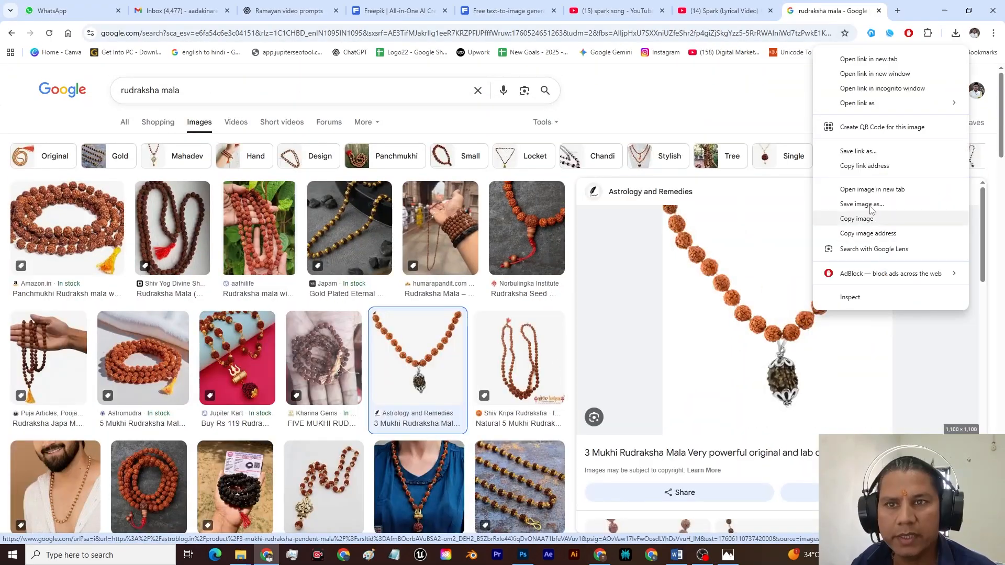
pyautogui.click(861, 205)
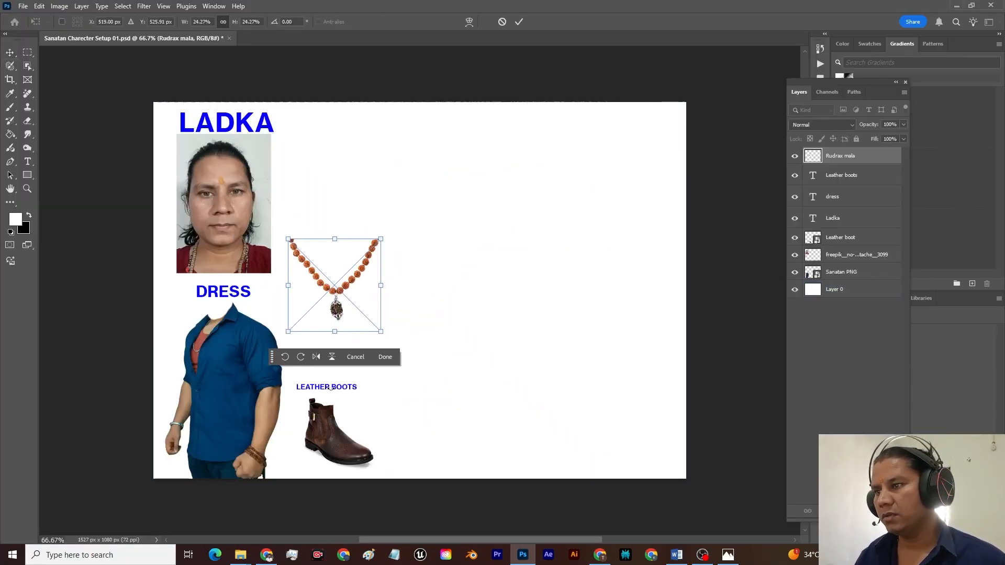
pyautogui.press('Return')
# Step: Move the necklace layer below the text layers, change the copied heading to "Rudrax mala" and position it above the necklace
pyautogui.moveTo(840, 156); pyautogui.dragTo(840, 228)
pyautogui.doubleClick(332, 229)
pyautogui.moveTo(327, 388); pyautogui.dragTo(415, 216)
pyautogui.write('Rudrax mala')
pyautogui.hotkey('ctrl', 'Return')
pyautogui.moveTo(383, 227); pyautogui.dragTo(364, 228)
pyautogui.click(725, 298)
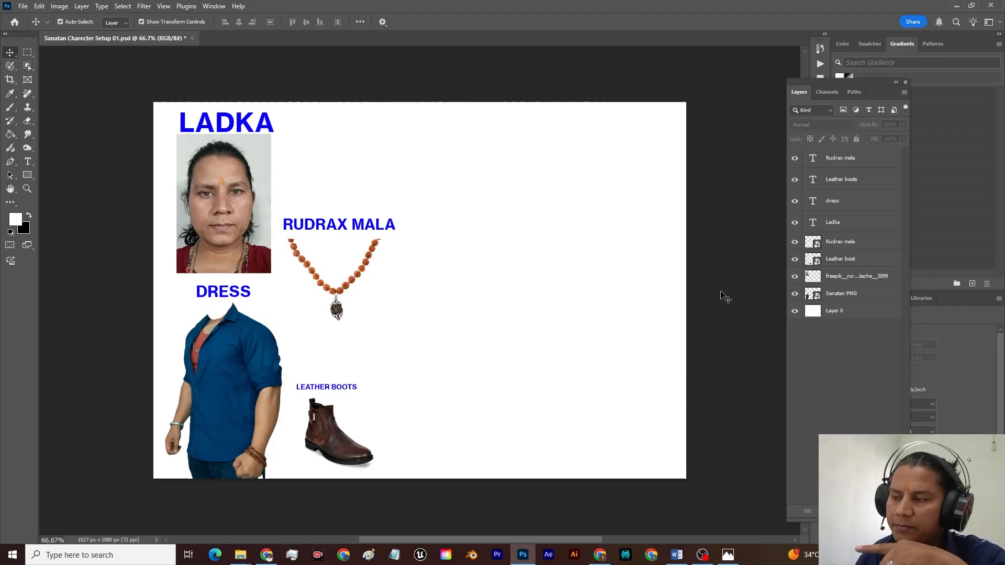
pyautogui.click(245, 443)
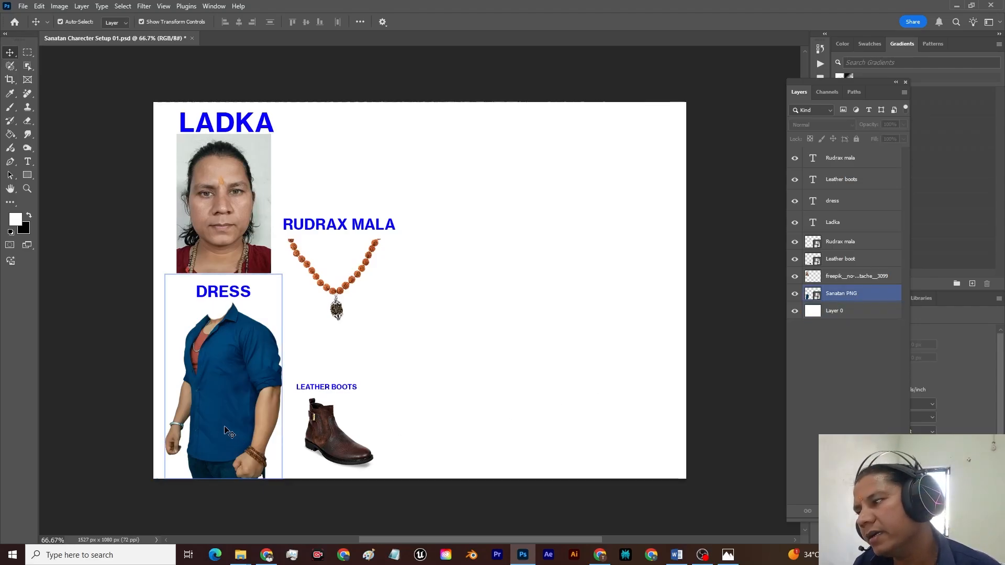
pyautogui.click(194, 344)
pyautogui.click(195, 345)
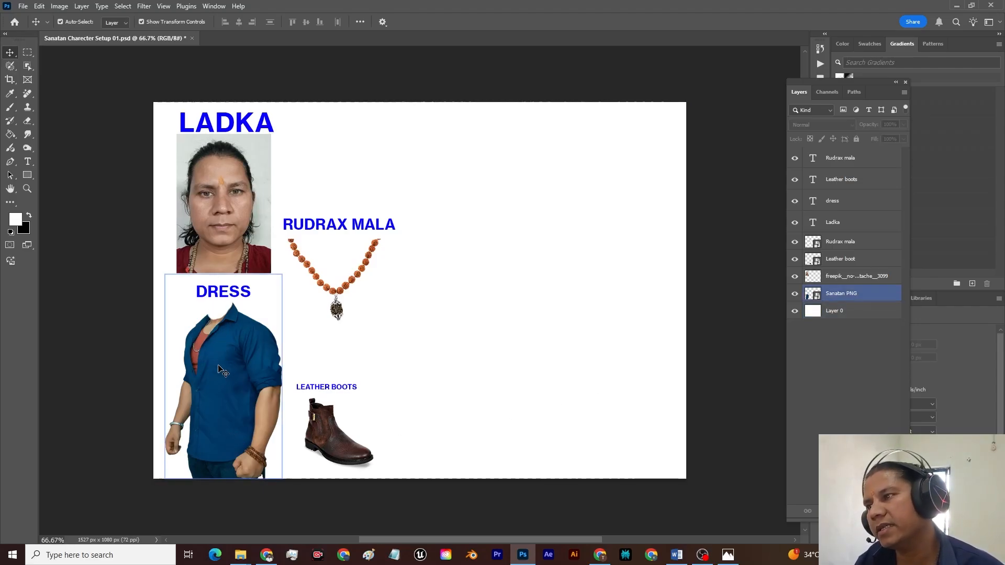
pyautogui.click(552, 426)
pyautogui.click(744, 319)
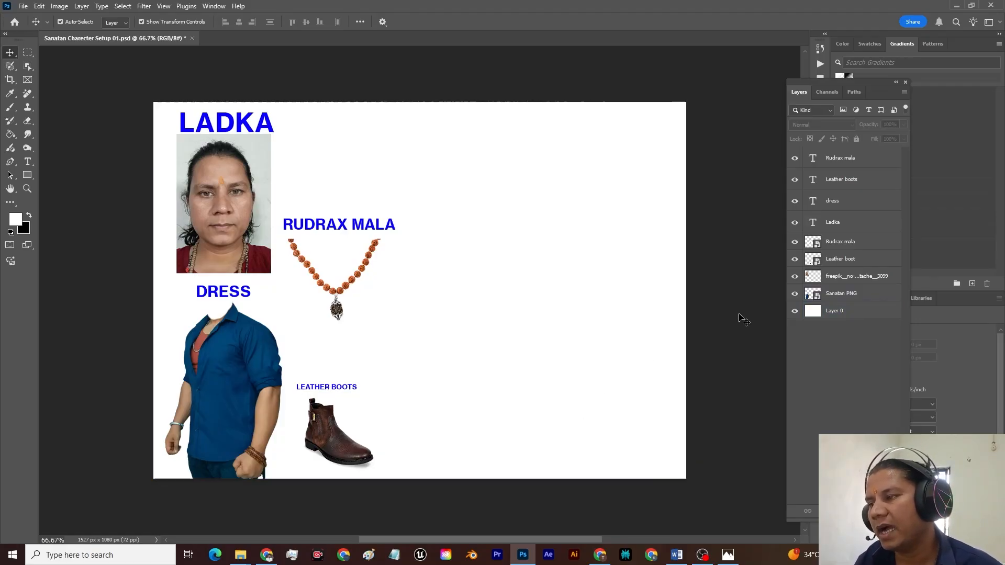
# Step: Place the "Silver kada" picture from the Images folder in the Photoshop sheet, arranging the necklace with its heading beside the face and the kada lower down
pyautogui.hotkey('alt', 'Tab')
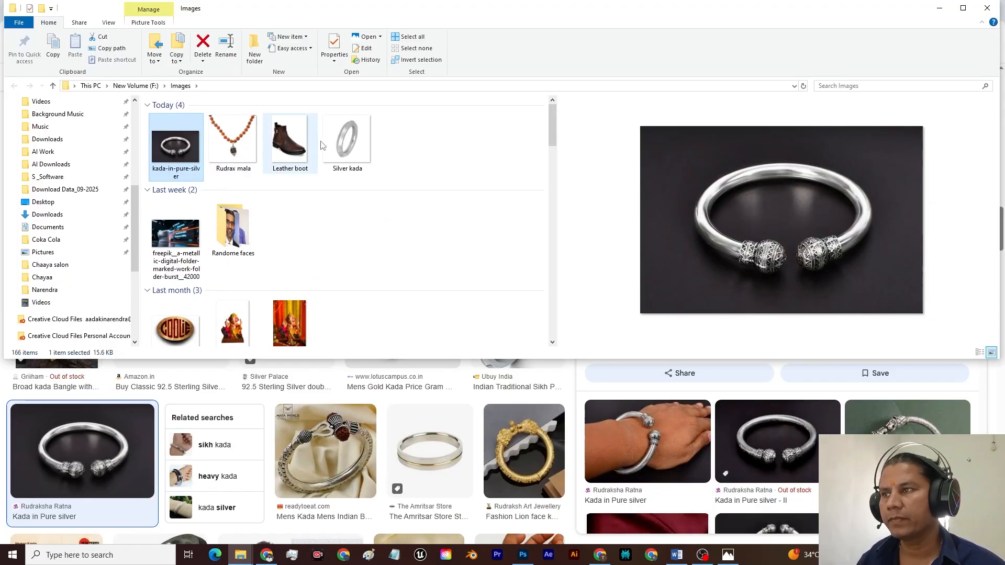
pyautogui.moveTo(351, 142); pyautogui.dragTo(506, 270)
pyautogui.hotkey('alt', 'Tab')
pyautogui.moveTo(608, 102); pyautogui.dragTo(356, 358)
pyautogui.moveTo(295, 419); pyautogui.dragTo(516, 234)
pyautogui.press('Return')
pyautogui.moveTo(339, 224); pyautogui.dragTo(375, 145)
pyautogui.moveTo(502, 235); pyautogui.dragTo(462, 313)
# Step: Copy the RUDRAX MALA heading above the bangle, move the Silver kada layer below the text layers, and change the copy to "KADAA", centred over the bangle
pyautogui.keyDown('alt'); pyautogui.moveTo(393, 148); pyautogui.dragTo(491, 240); pyautogui.keyUp('alt')
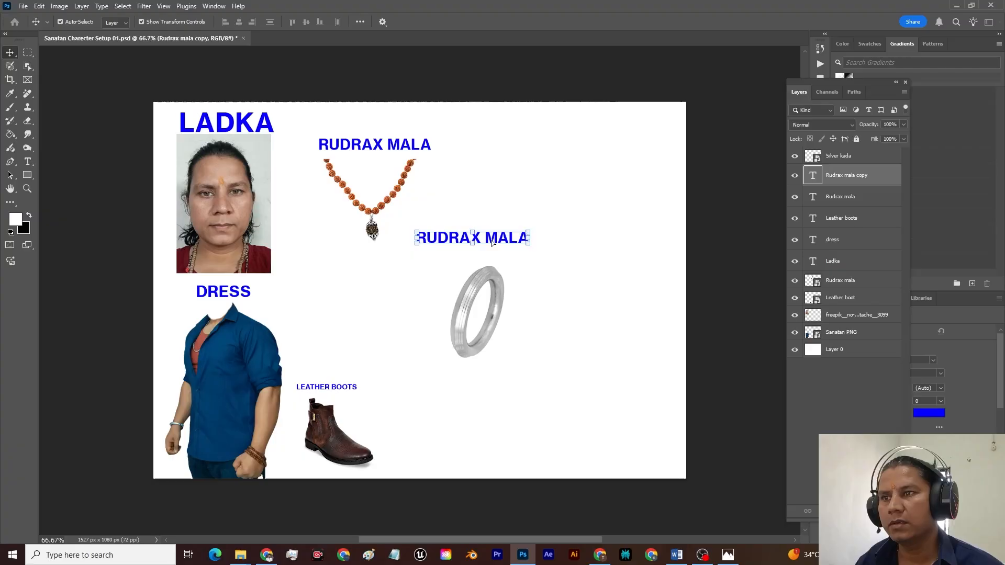
pyautogui.moveTo(839, 155); pyautogui.dragTo(840, 270)
pyautogui.moveTo(498, 240); pyautogui.dragTo(499, 249)
pyautogui.doubleClick(499, 250)
pyautogui.write('KADAA')
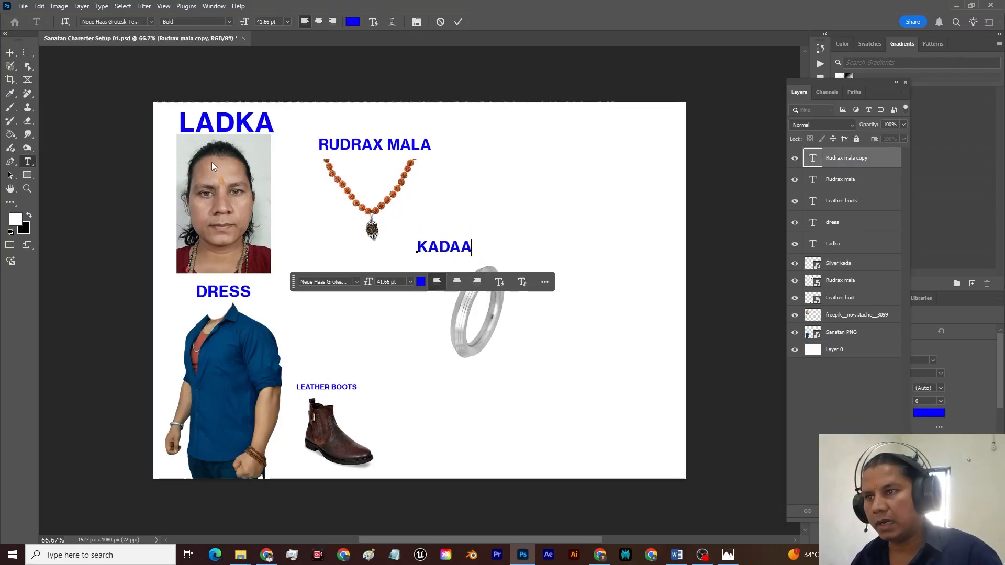
pyautogui.click(778, 317)
pyautogui.moveTo(461, 248); pyautogui.dragTo(493, 254)
pyautogui.click(740, 265)
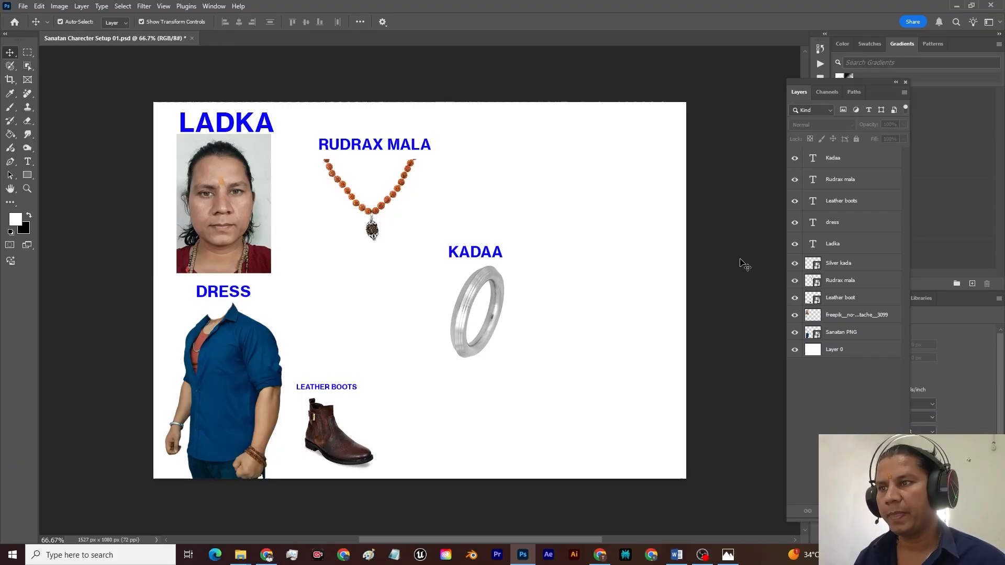
# Step: Save the character sheet and export it as "Sanatan Charecter Setup 01.jpg" in the Downloads folder
pyautogui.hotkey('ctrl', 's')
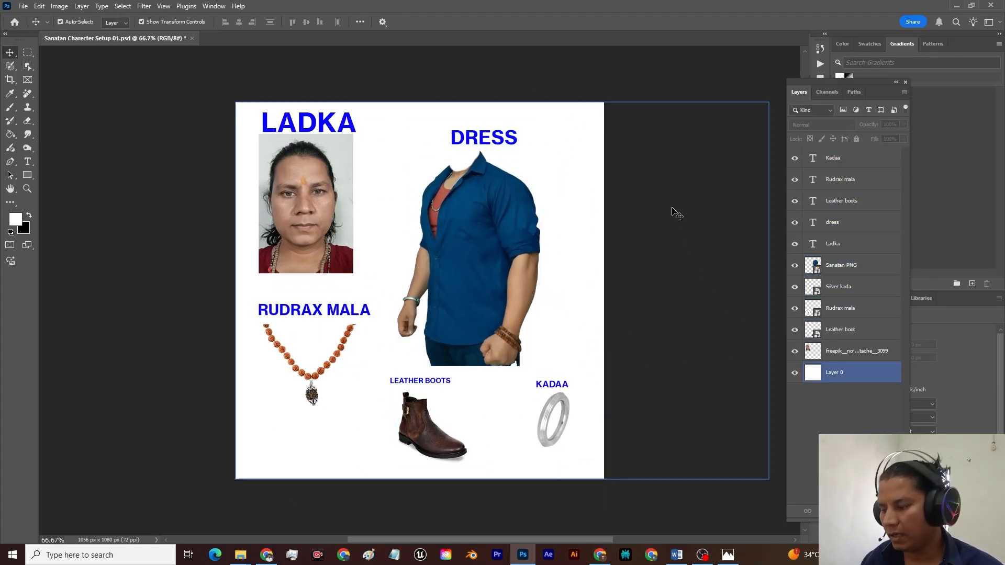
pyautogui.click(660, 86)
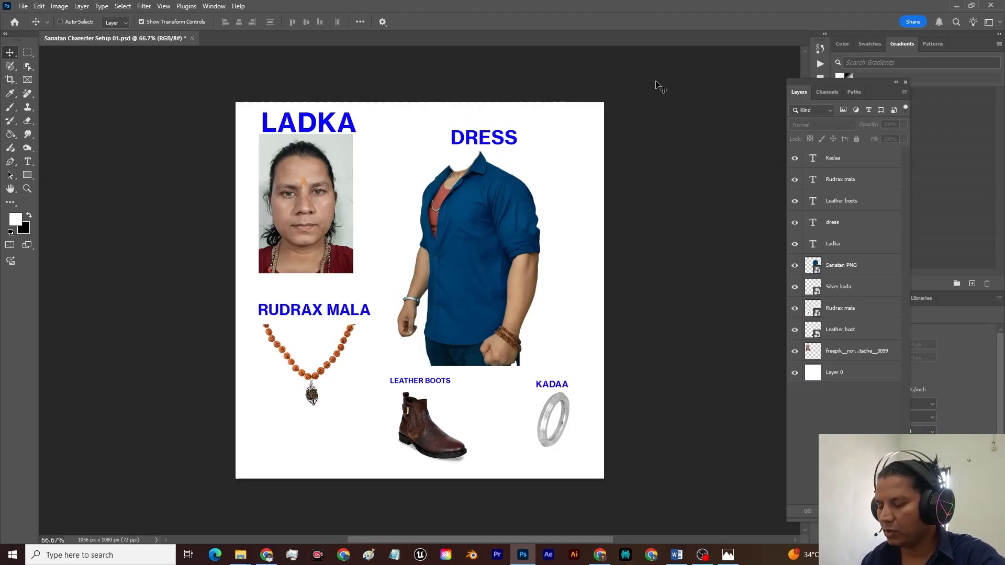
pyautogui.hotkey('ctrl', 'shift', 'alt', 'w')
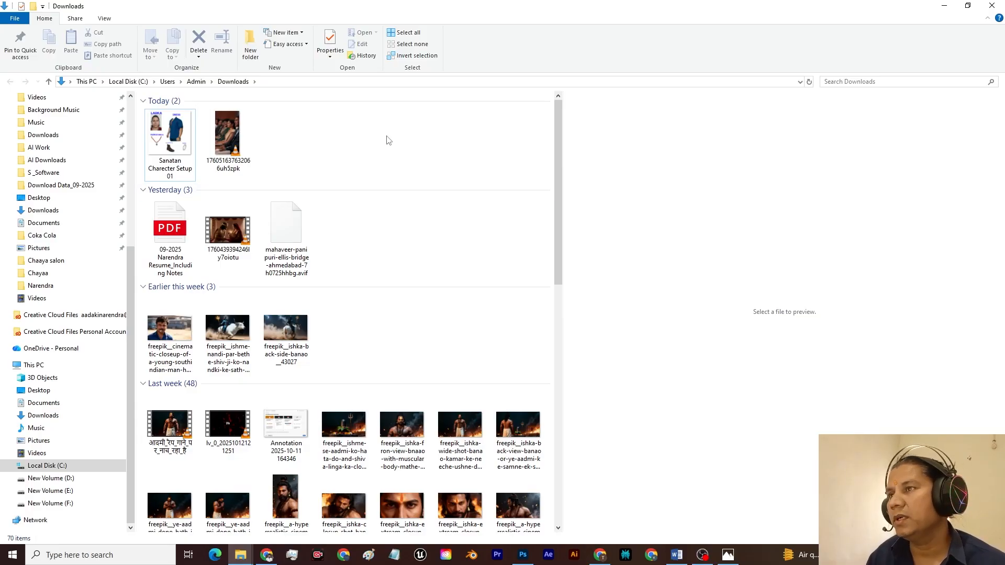
# Step: Examine the exported "Sanatan Charecter Setup 01" image from the Downloads folder at full size, then return to the folder
pyautogui.click(191, 145)
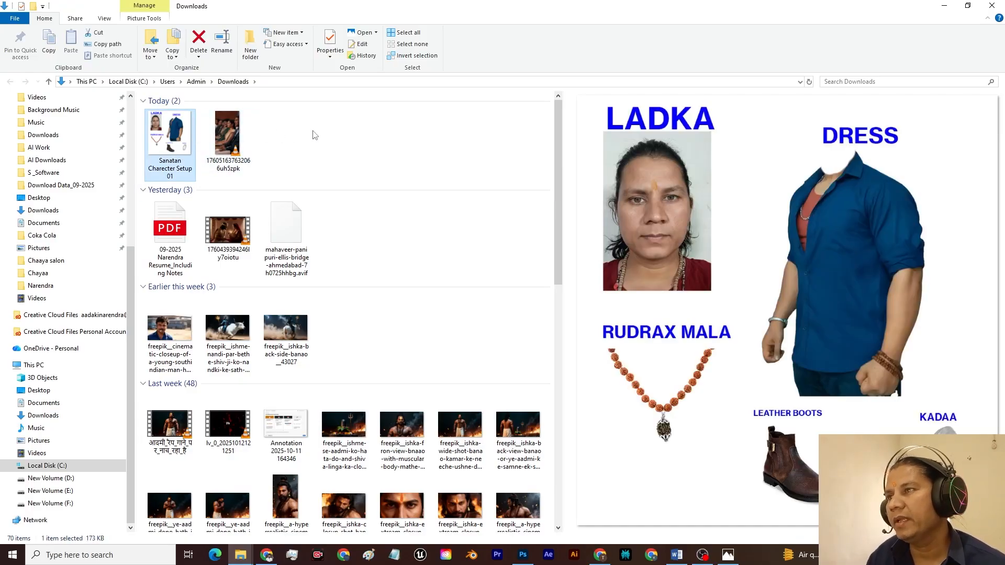
pyautogui.click(328, 135)
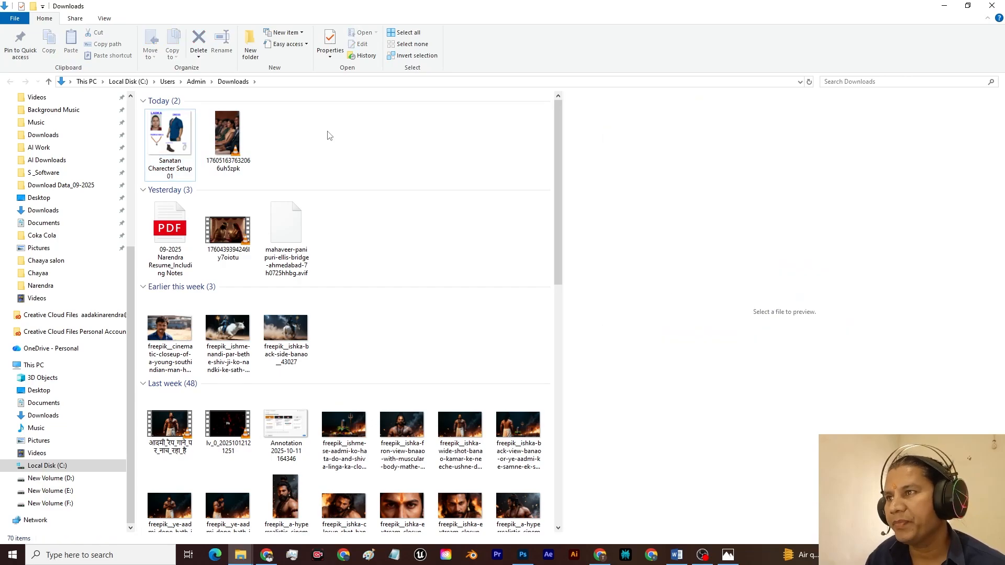
pyautogui.doubleClick(181, 139)
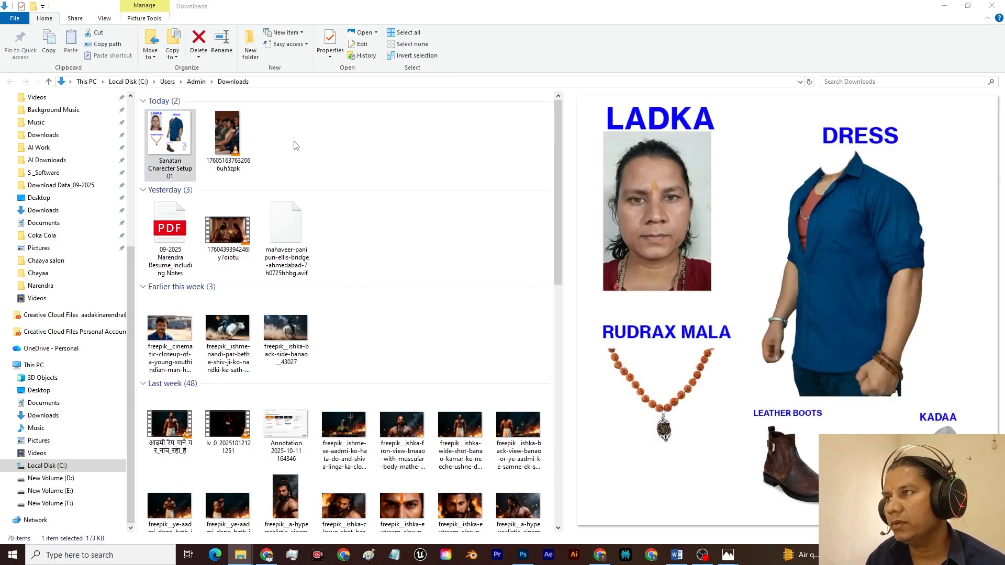
pyautogui.click(819, 59)
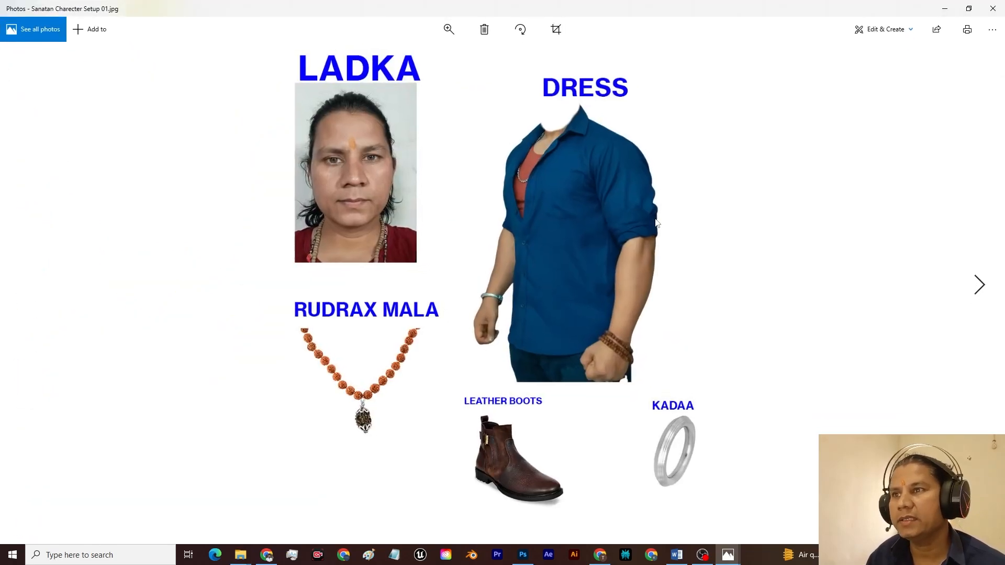
pyautogui.hotkey('alt', 'Tab')
pyautogui.click(468, 155)
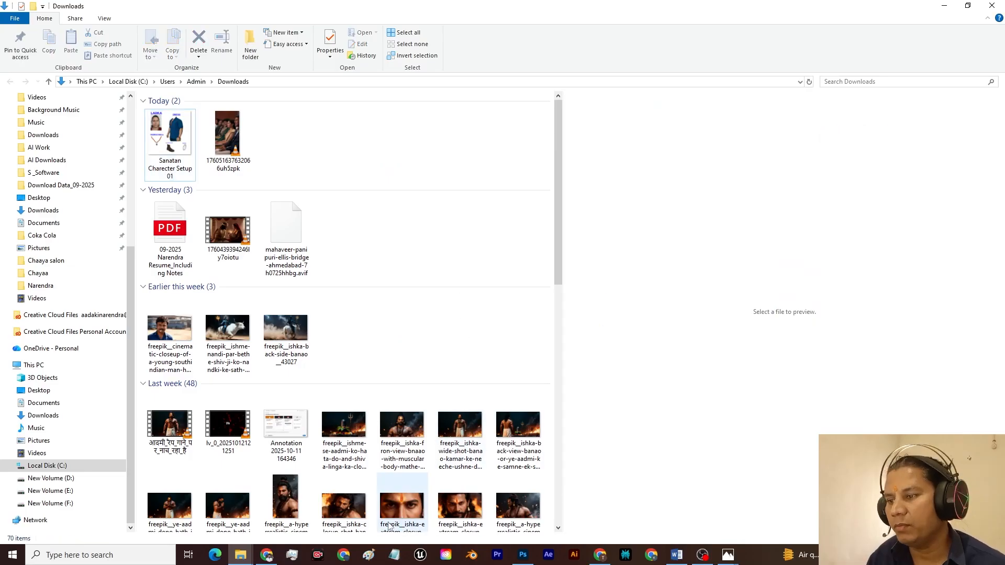
# Step: Switch to the Freepik Image Generator in Chrome and begin the image description with "ek"
pyautogui.click(268, 554)
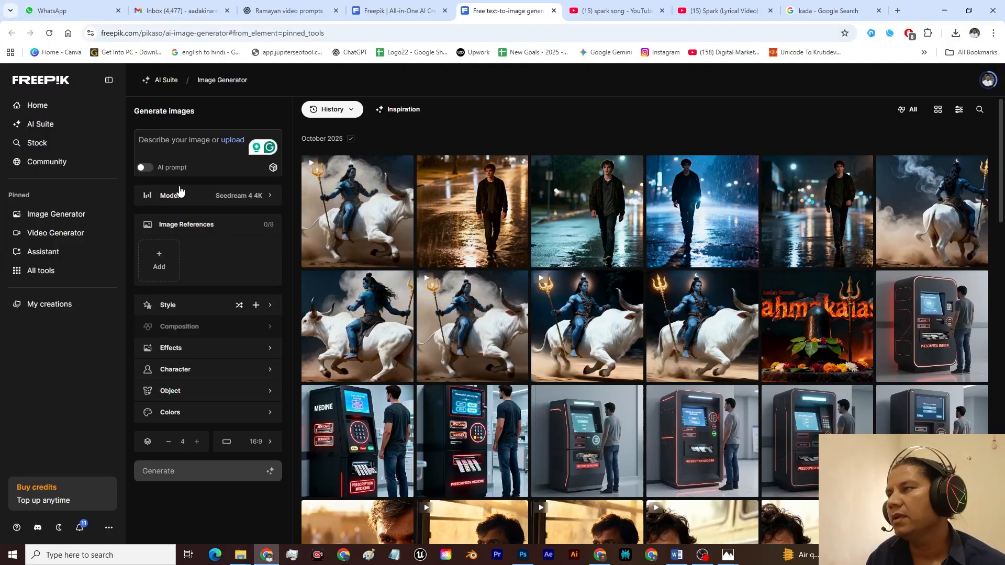
pyautogui.click(183, 141)
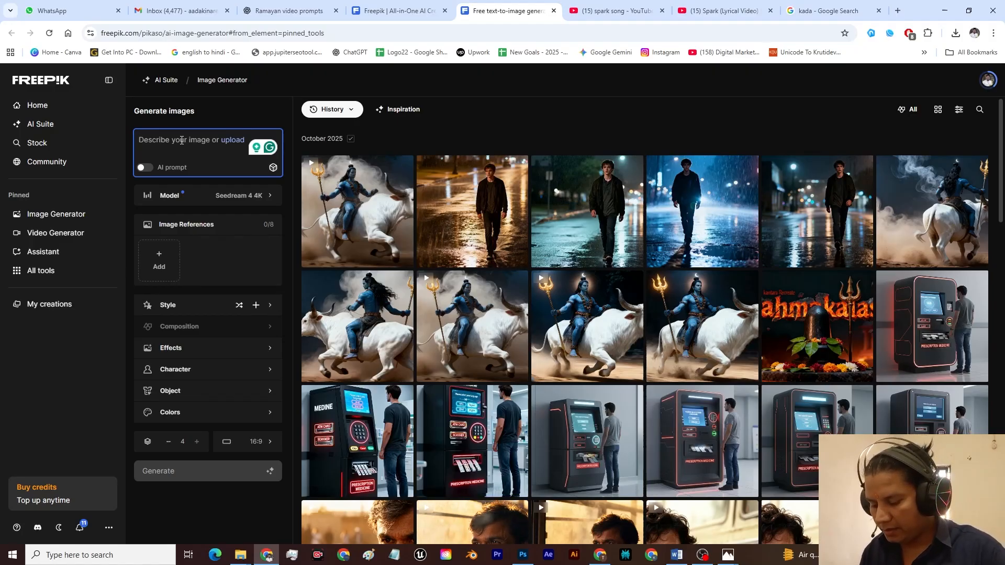
pyautogui.write('ek')
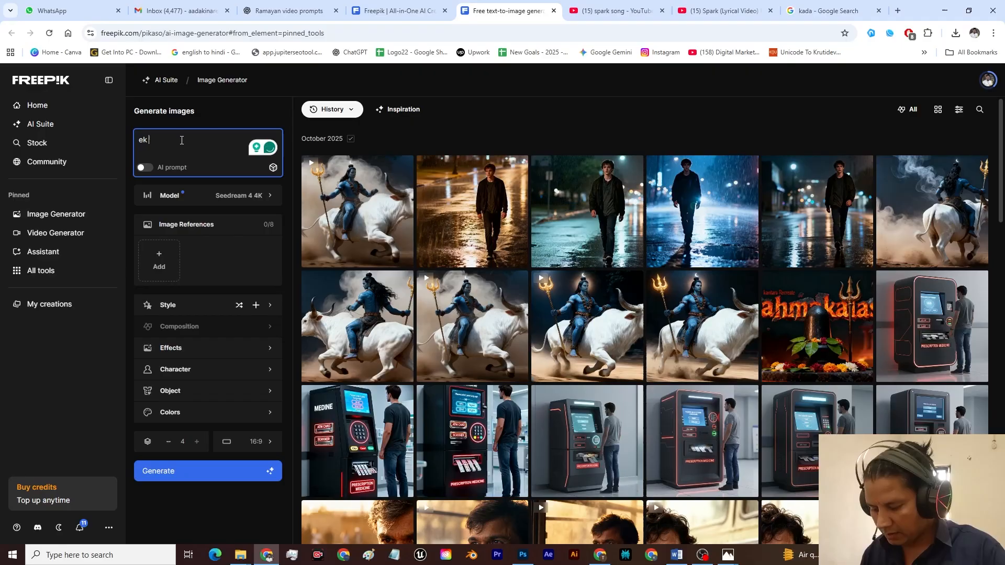
pyautogui.write(' aadmi')
pyautogui.write(' helo')
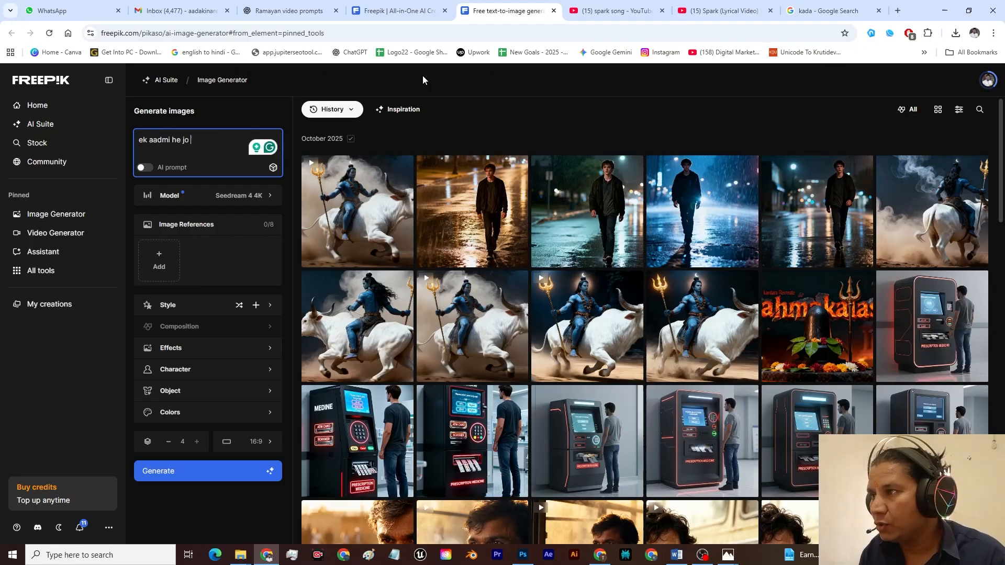
pyautogui.press('BackSpace')
pyautogui.press('BackSpace')
pyautogui.press('BackSpace')
pyautogui.press('BackSpace')
pyautogui.press('BackSpace')
pyautogui.press('BackSpace')
pyautogui.press('BackSpace')
pyautogui.press('BackSpace')
pyautogui.press('BackSpace')
pyautogui.press('BackSpace')
pyautogui.press('BackSpace')
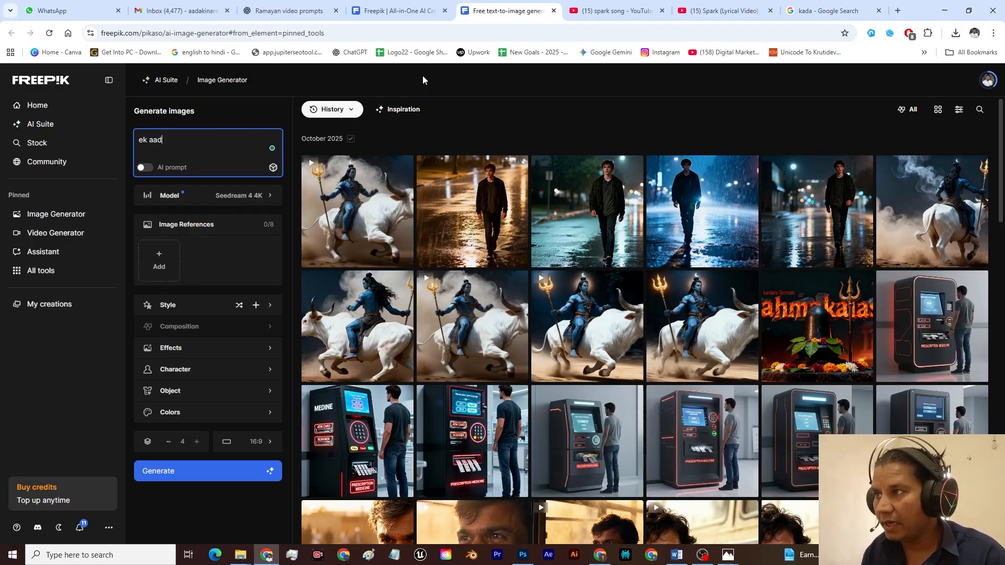
# Step: Continue the prompt after "ek" with "ladka he, jishne blue shirt pahena he, and dennem jeans pahena he,"
pyautogui.write('la')
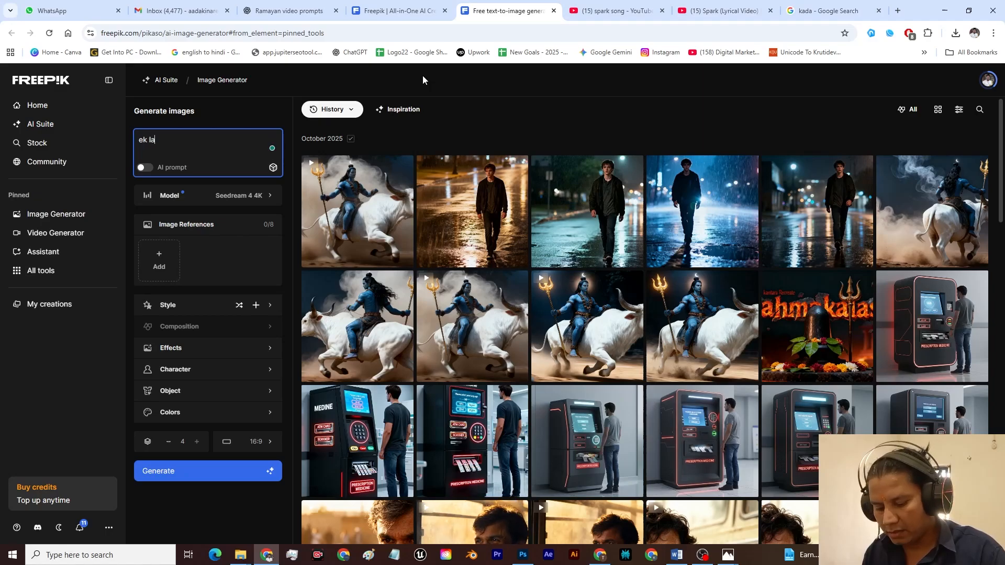
pyautogui.write('dka he')
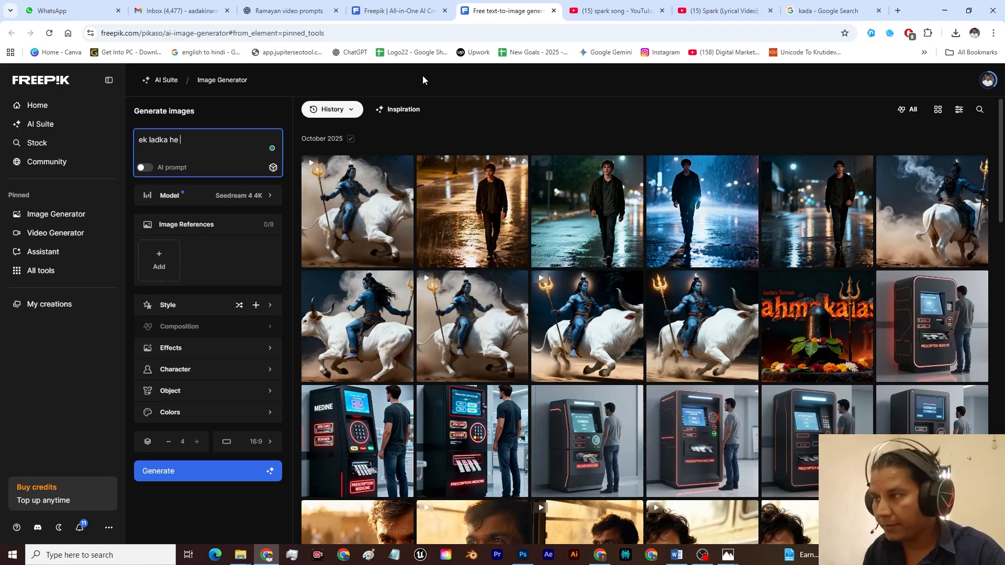
pyautogui.write(', jishne blue shirt pahena he, and dennem ')
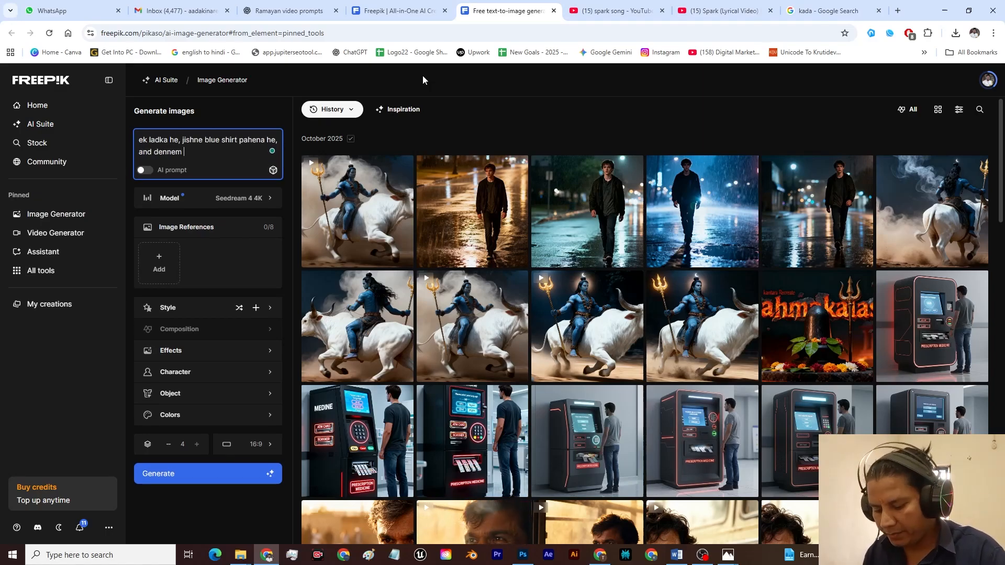
pyautogui.write('jeans pahena he, ushke left hand ki kalai me')
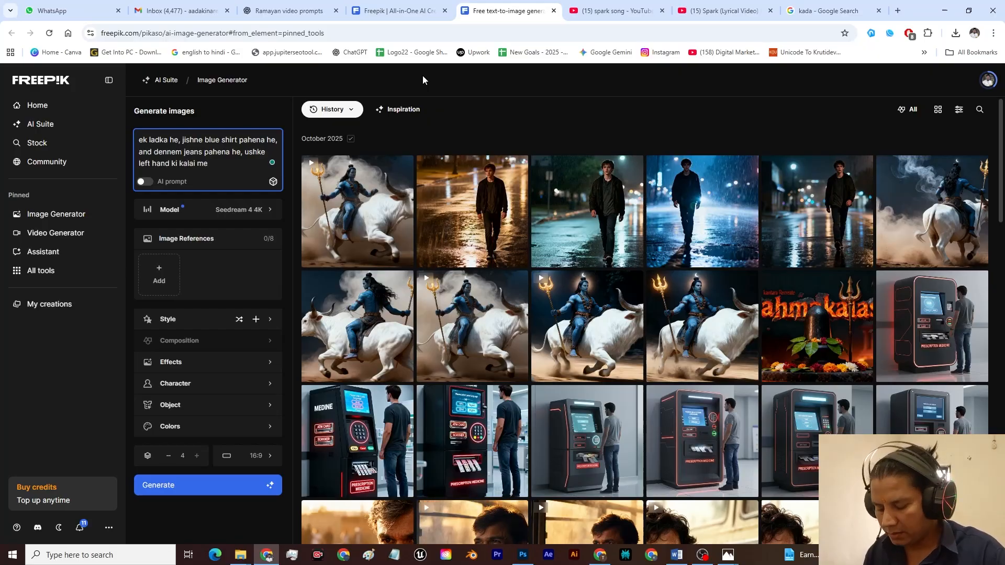
pyautogui.write(' mala he, and right hand ki kalai me silver ka kada he,')
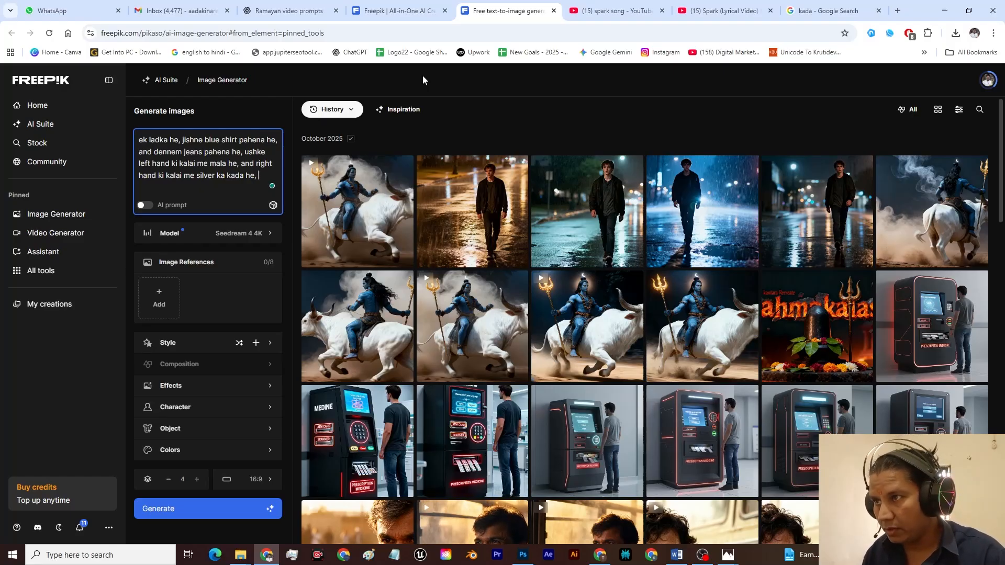
# Step: Add "ushke gale me rudrax ki mala he" to the end of the prompt
pyautogui.write('ushke ')
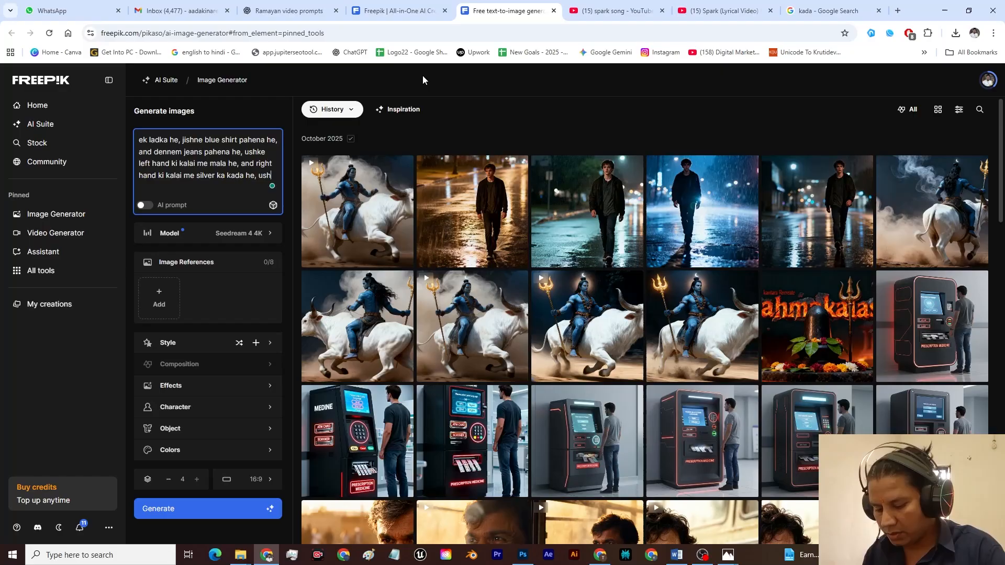
pyautogui.write('gale m')
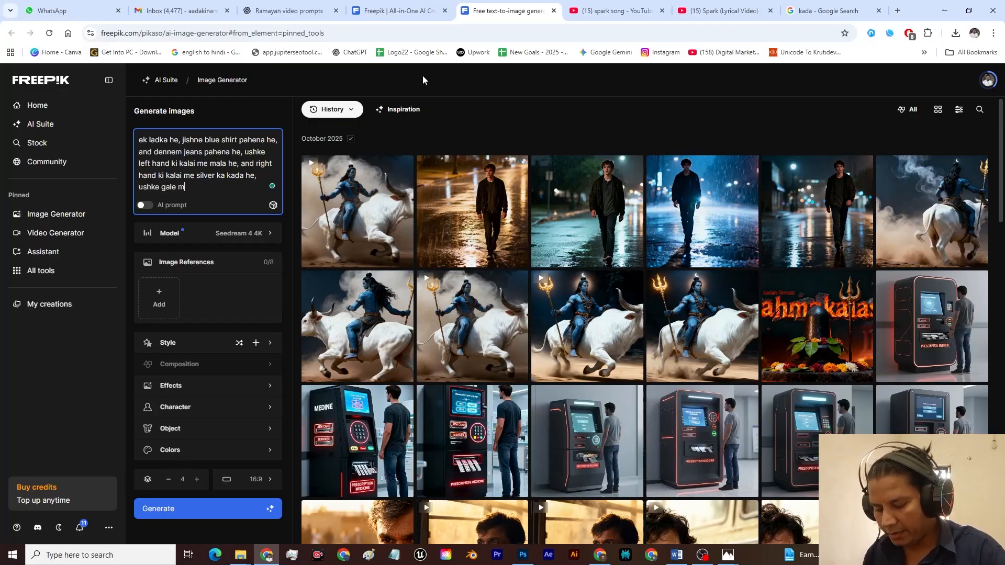
pyautogui.write('e ru')
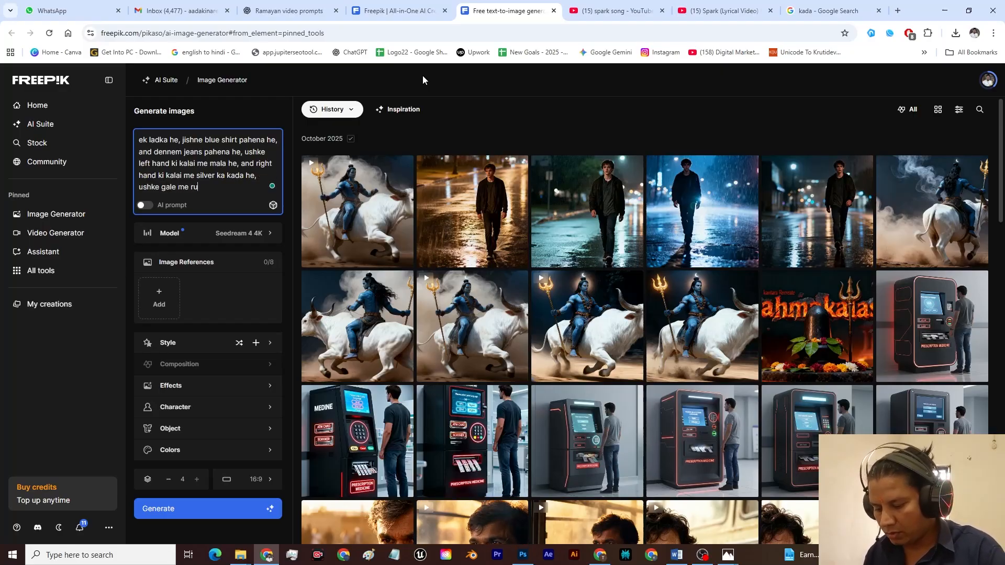
pyautogui.write('drax')
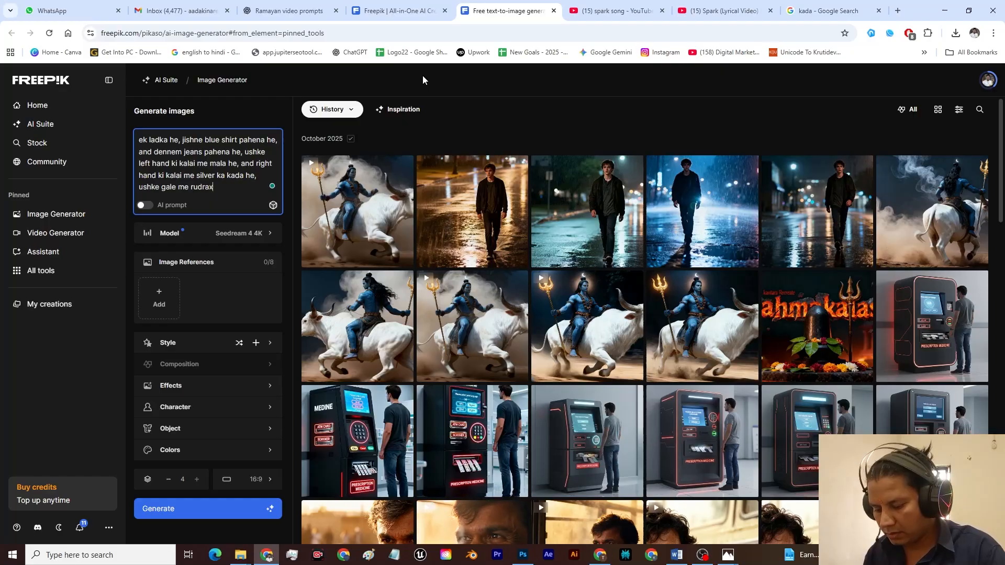
pyautogui.write(' ki mala he')
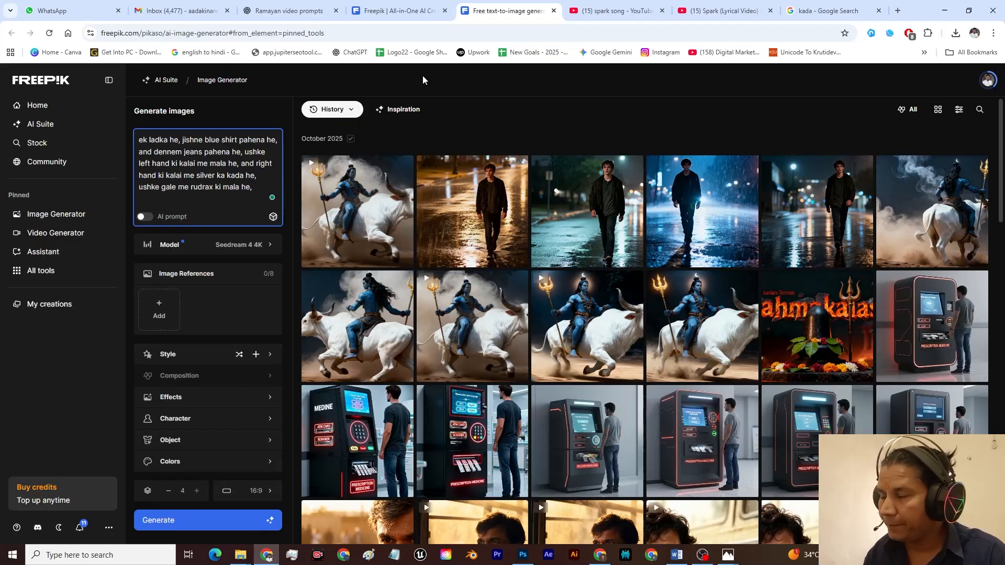
# Step: Finish the character description in the prompt with ", ushne leather ke boots pahene he."
pyautogui.write(', ushne')
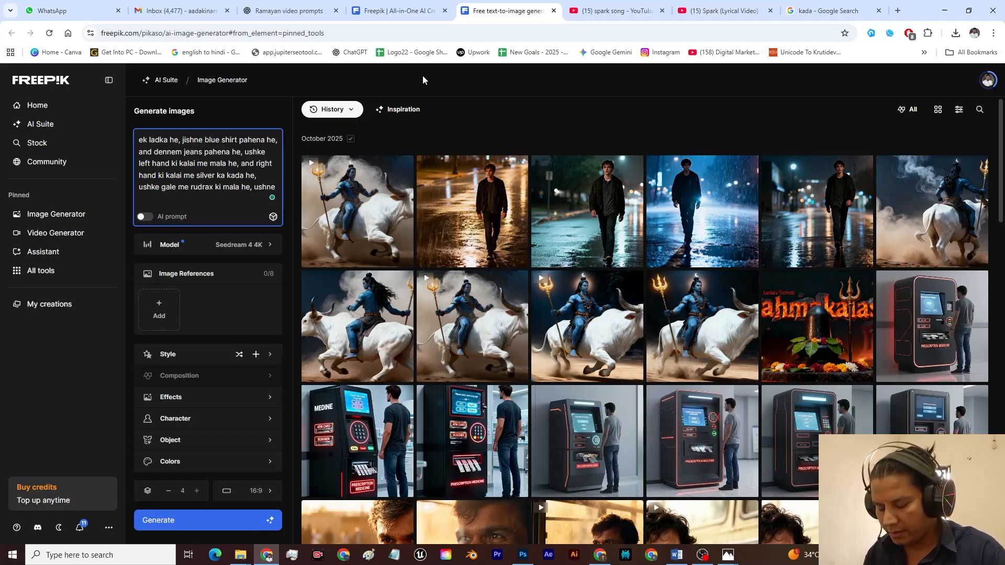
pyautogui.write(' leat')
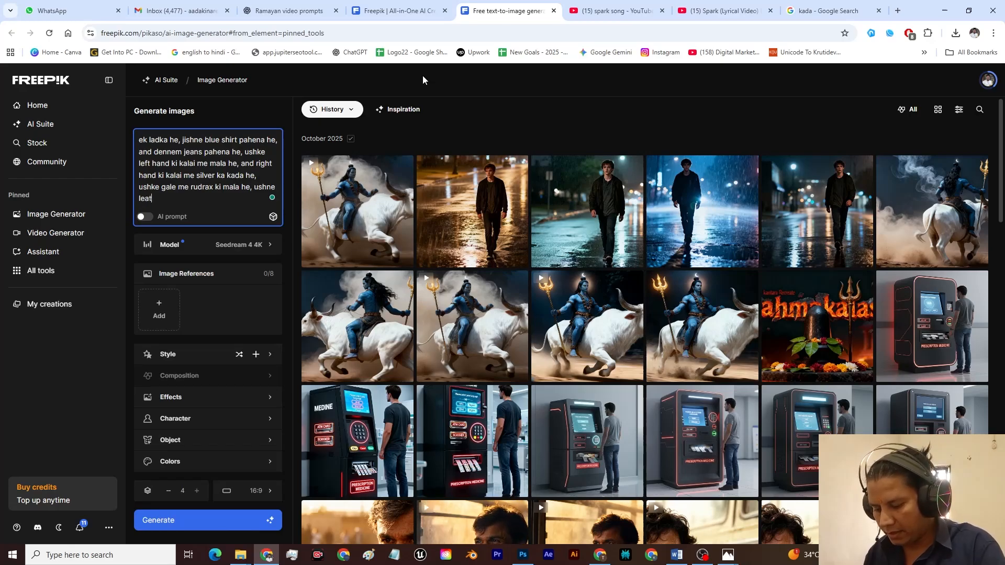
pyautogui.write('her ke b')
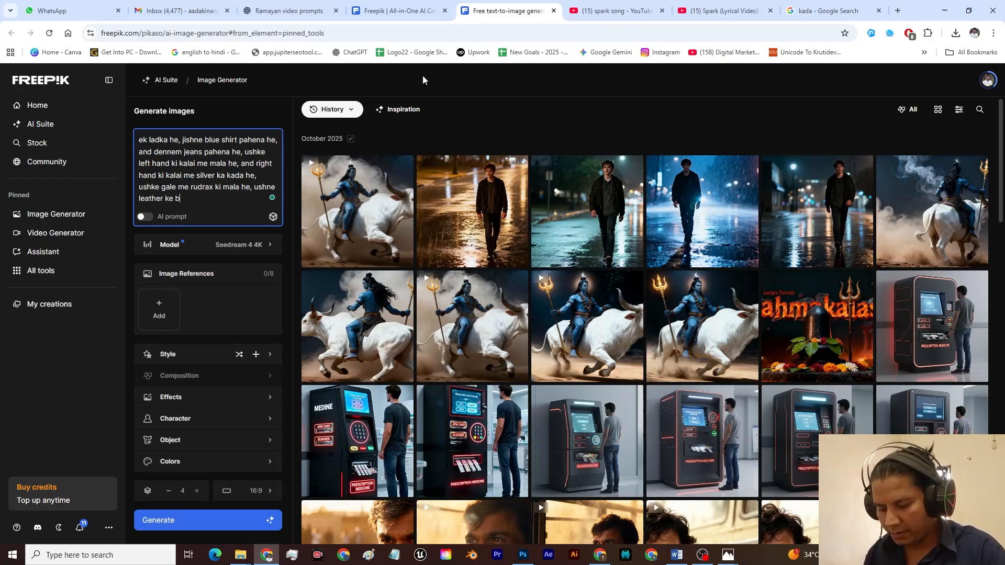
pyautogui.write('oots p')
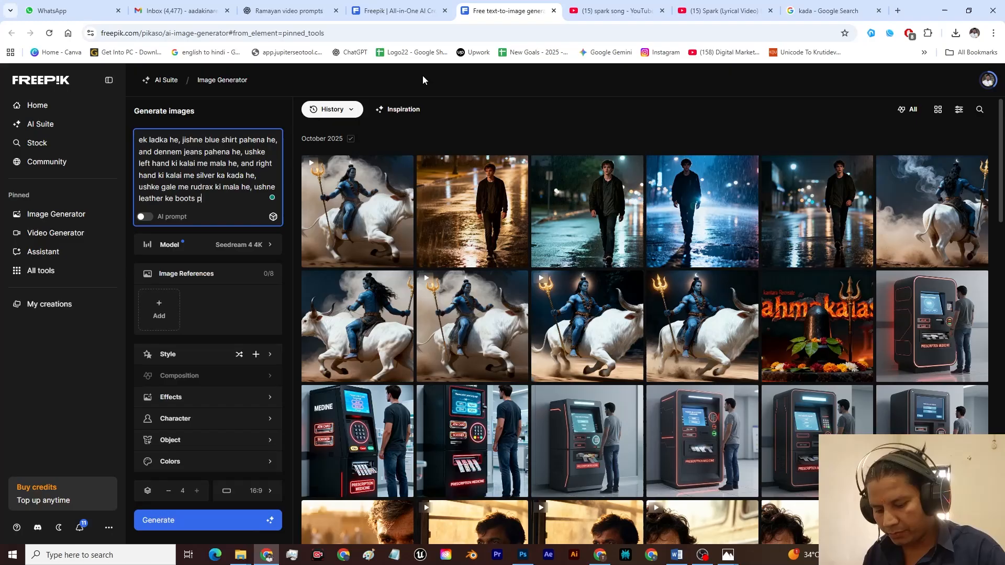
pyautogui.write('ahemne he')
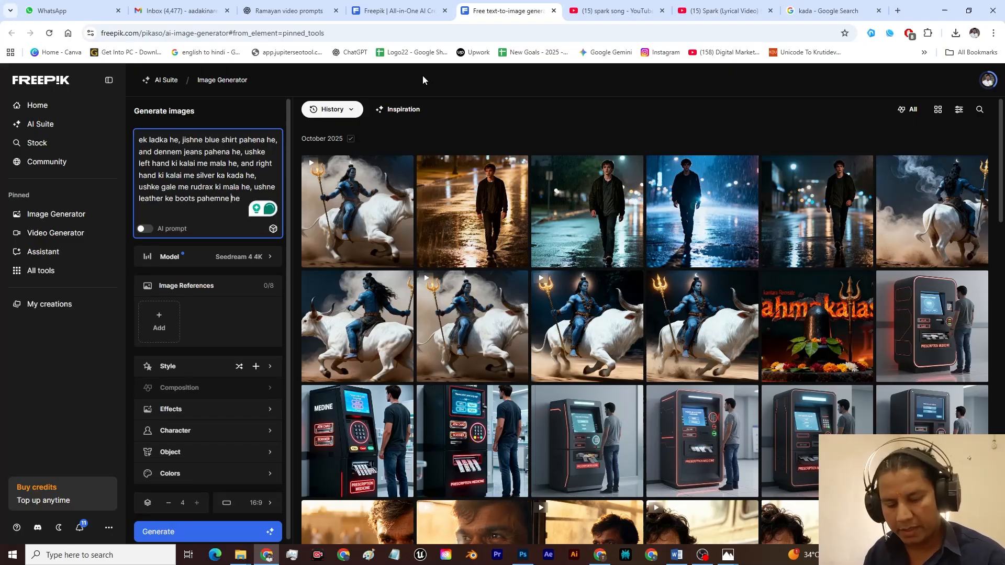
pyautogui.press('BackSpace')
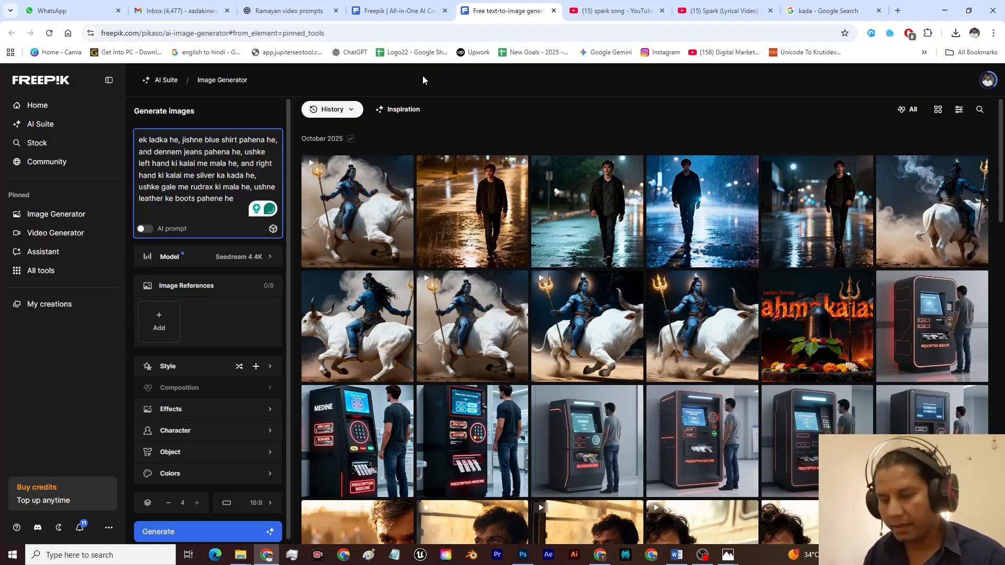
pyautogui.write(',')
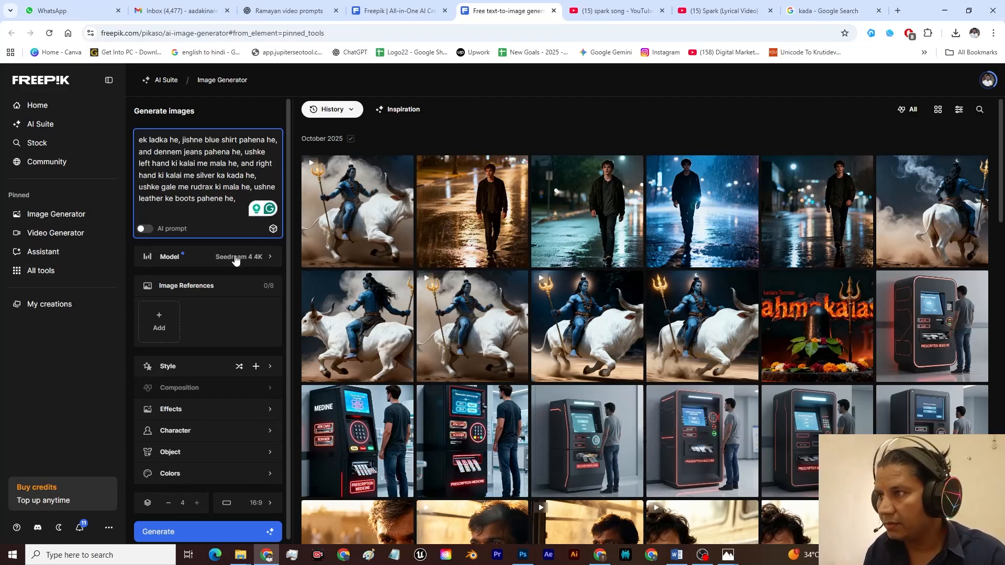
pyautogui.press('BackSpace')
pyautogui.write('.')
# Step: Start a new prompt line reading "scene: ladka super hero ki tarah badalo ke beech udd raha he, and hawa se ushke la"
pyautogui.press('Return')
pyautogui.write('scene: ladka super hero ki tarah badalo ke ')
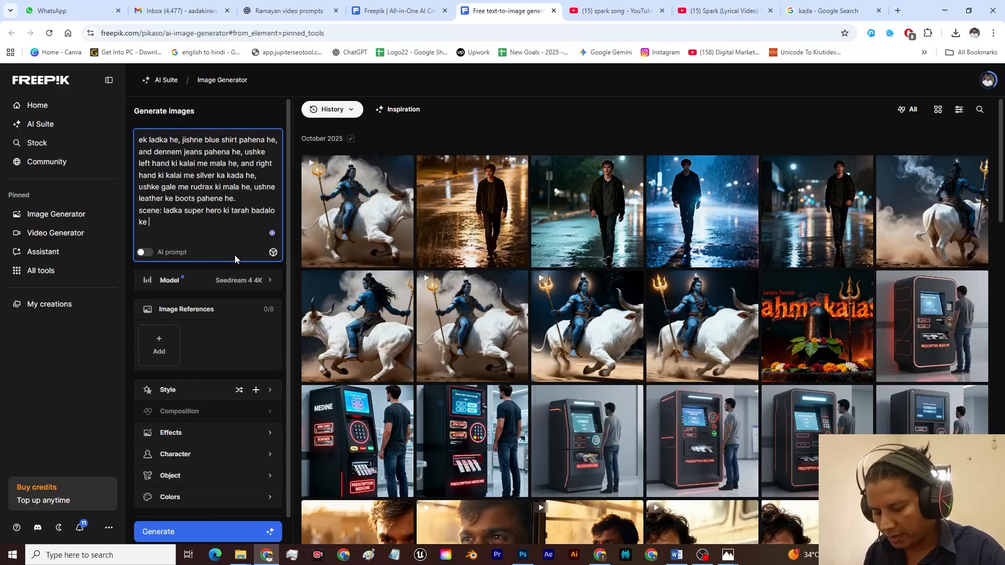
pyautogui.write('beech udd raha he, and hawa se ush')
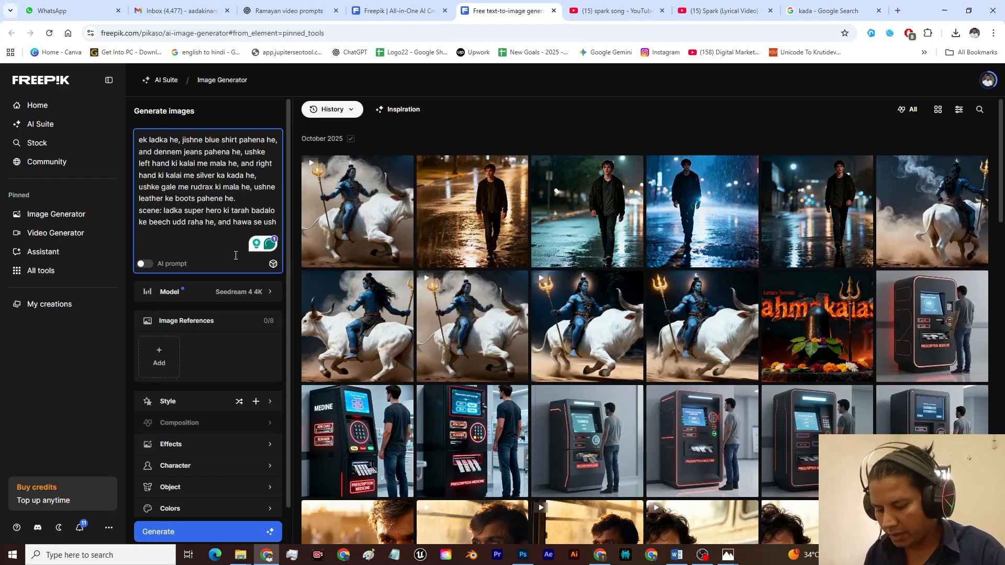
pyautogui.write('ke la')
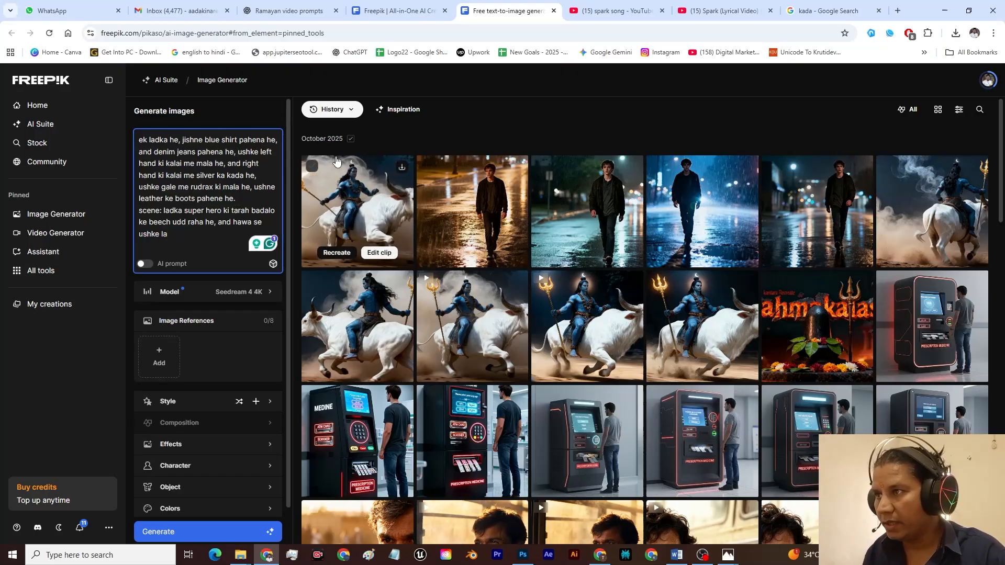
# Step: Insert "ushke lambe baal he and top bun he," after the jeans clause and complete the scene line's ending as "lambe baal udd rahe he,"
pyautogui.write('ushke ')
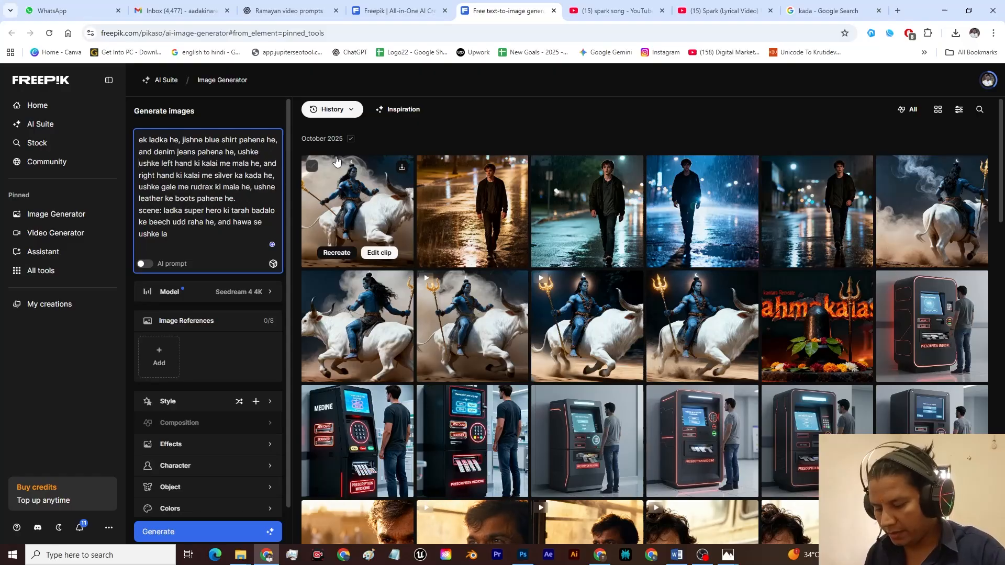
pyautogui.write('lambe baal he and top bun he,')
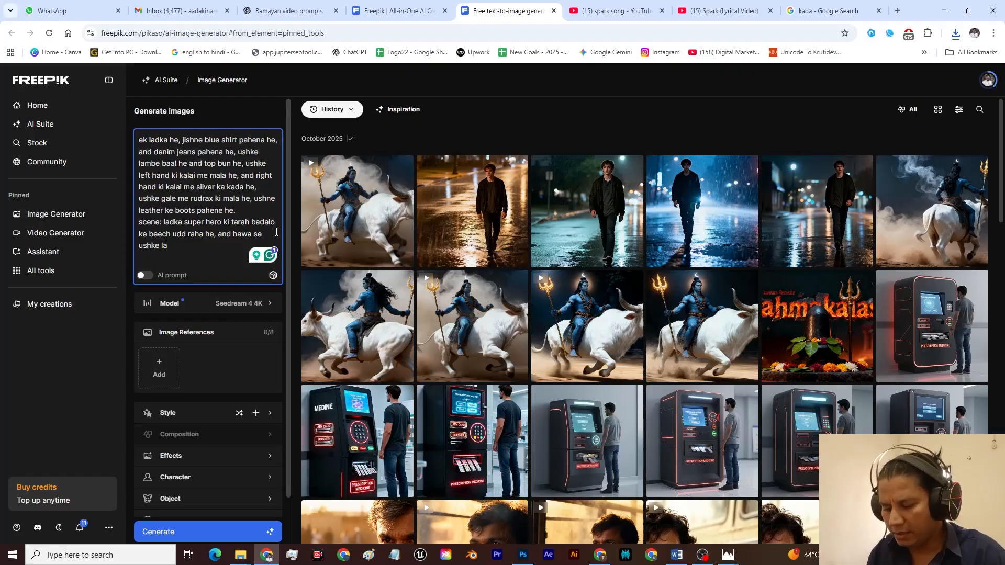
pyautogui.write('mbe b')
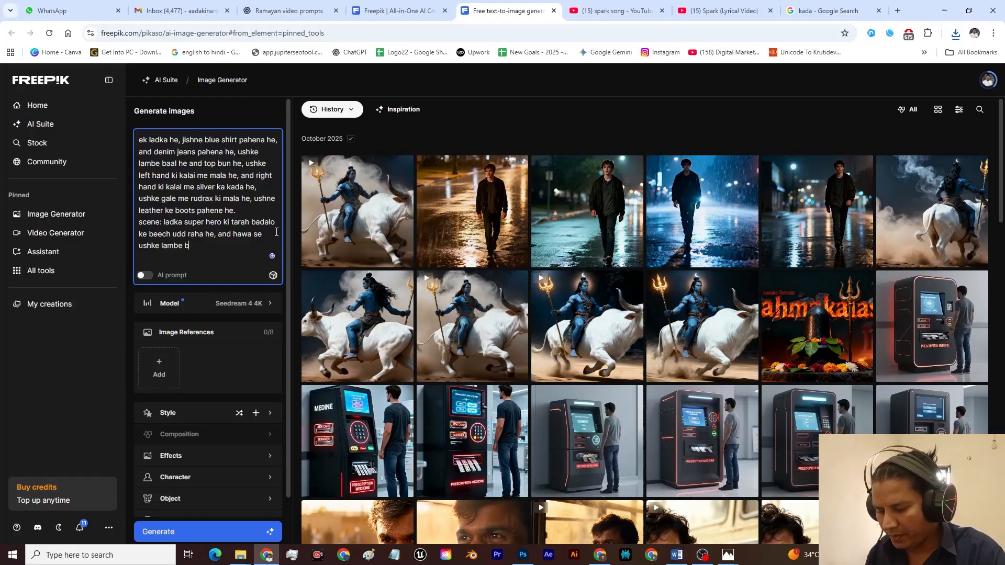
pyautogui.write('aal udd rahe he,')
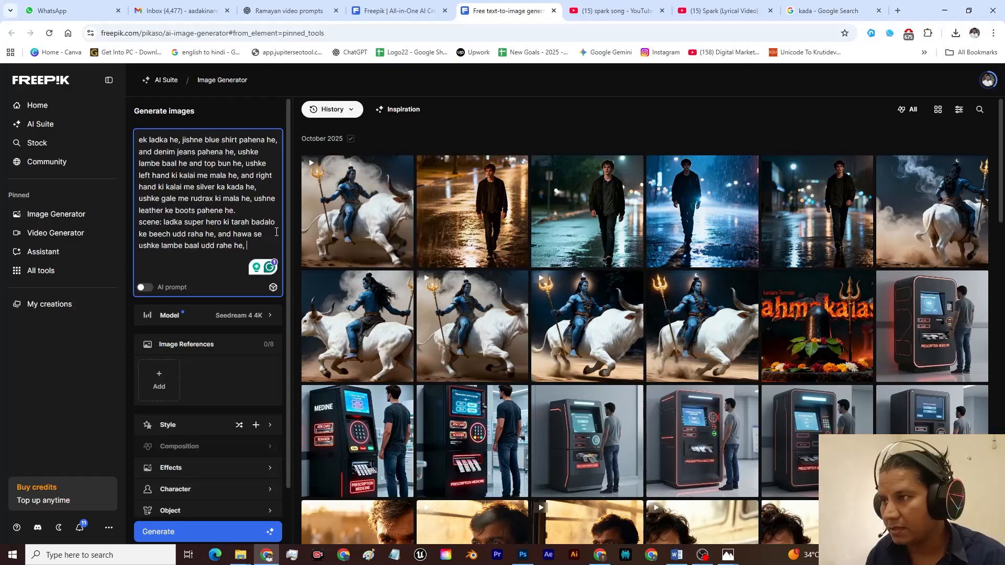
# Step: Add the prompt lines "face expressions: zor lagake udne ka." and "Cinematic Shot and lighting."
pyautogui.press('Return')
pyautogui.write('face expressions: zor lagane ka')
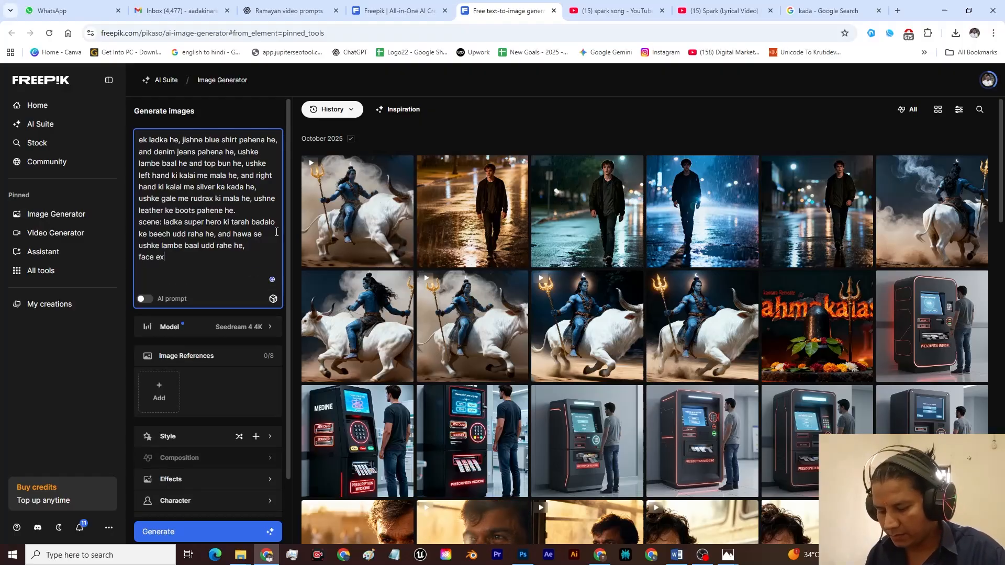
pyautogui.press('BackSpace')
pyautogui.press('BackSpace')
pyautogui.press('BackSpace')
pyautogui.write('udne ka.')
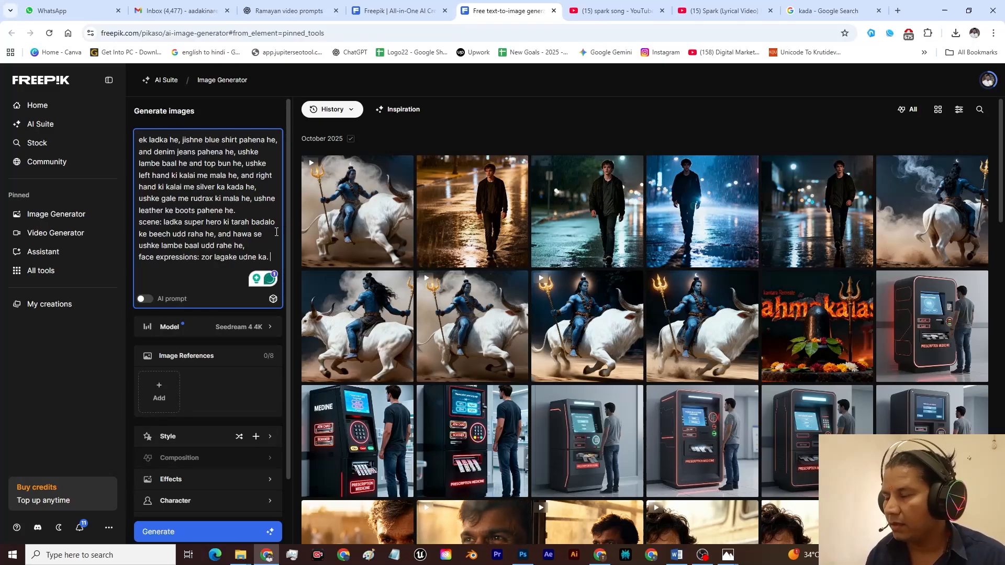
pyautogui.write('Cinematic Shot and lighting')
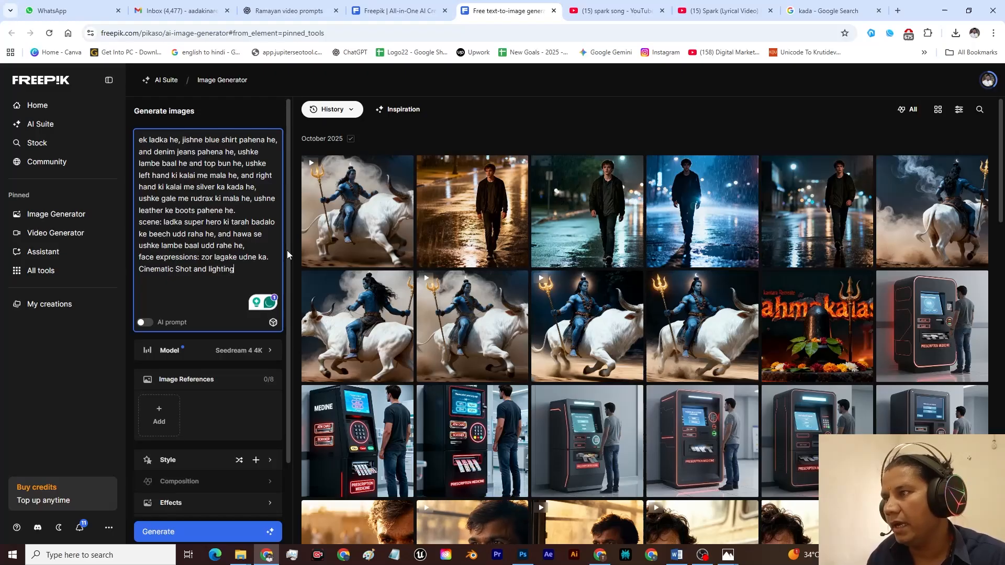
pyautogui.write('.')
# Step: Upload the exported character sheet "Sanatan Charecter Setup 01.jpg" as an image reference
pyautogui.click(158, 414)
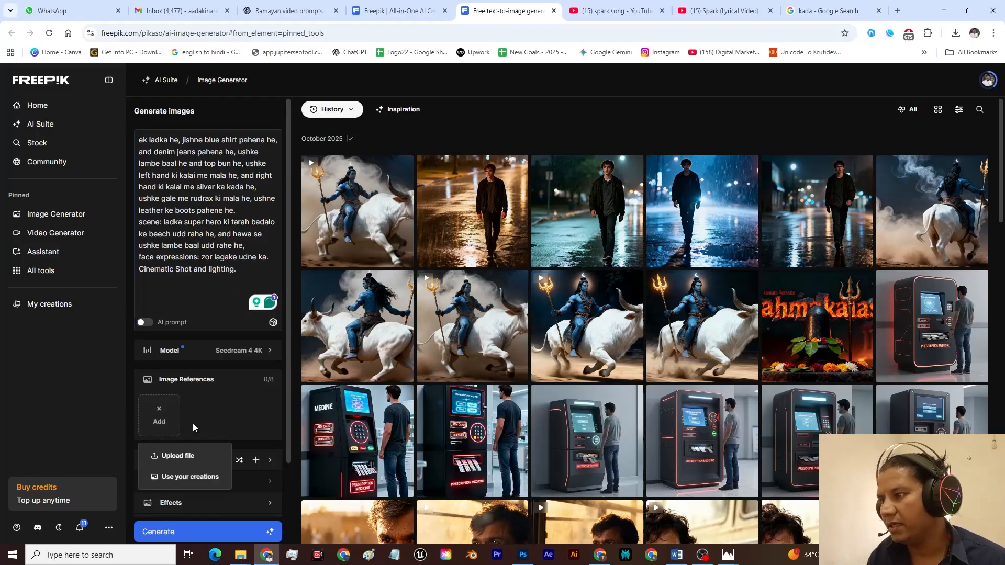
pyautogui.click(181, 459)
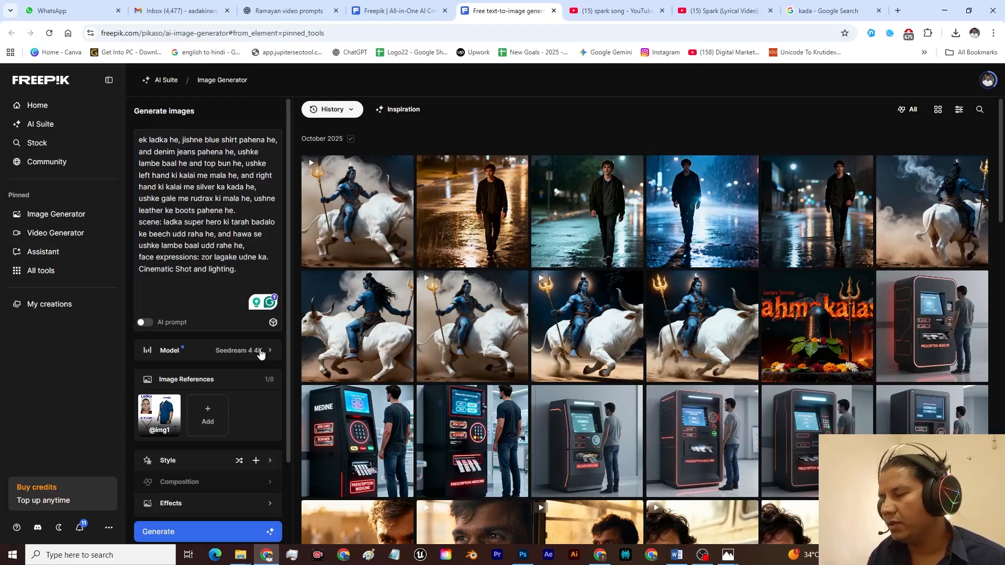
# Step: Set the model to Google Nano Banana and generate the images from the prompt and reference
pyautogui.click(261, 354)
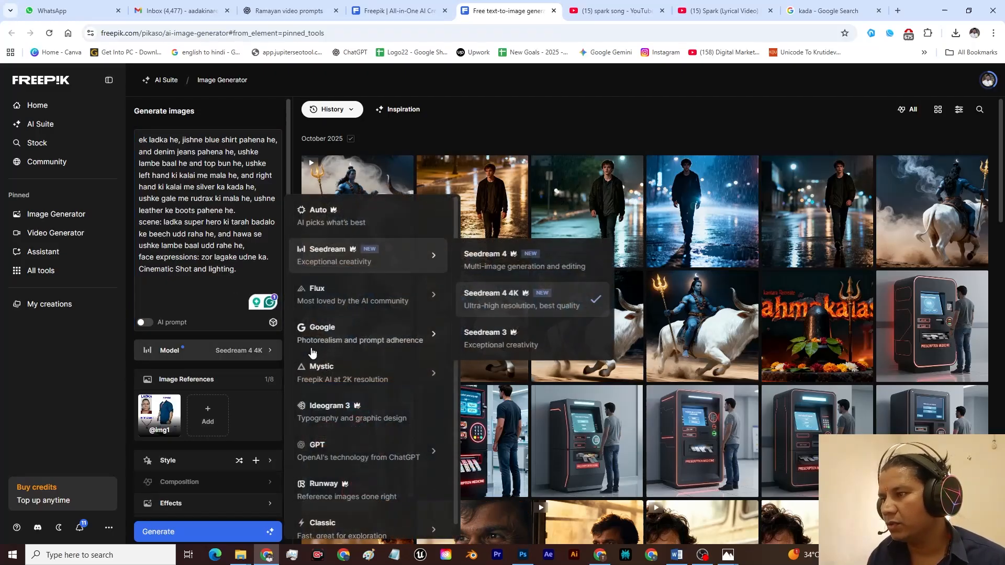
pyautogui.moveTo(335, 335)
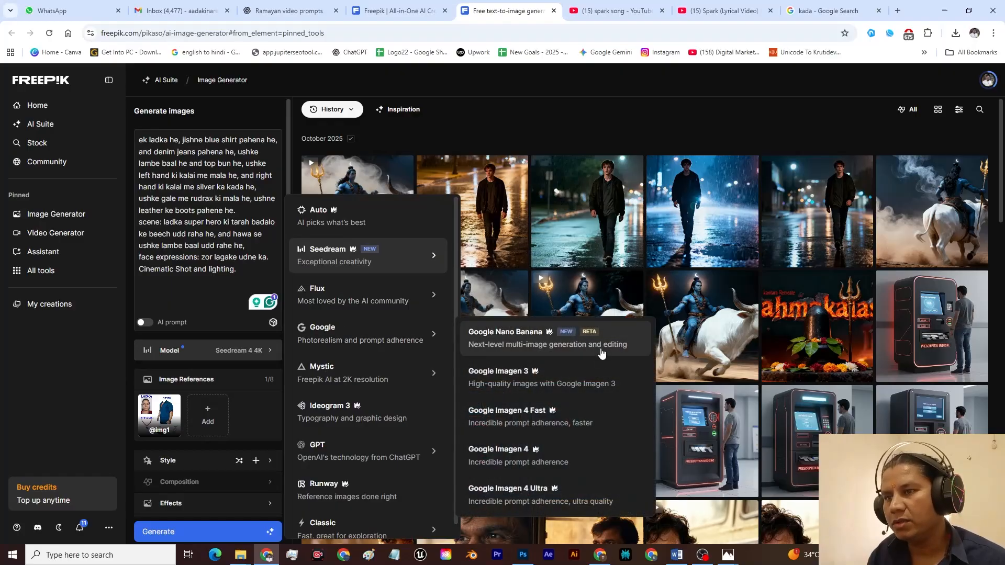
pyautogui.click(579, 343)
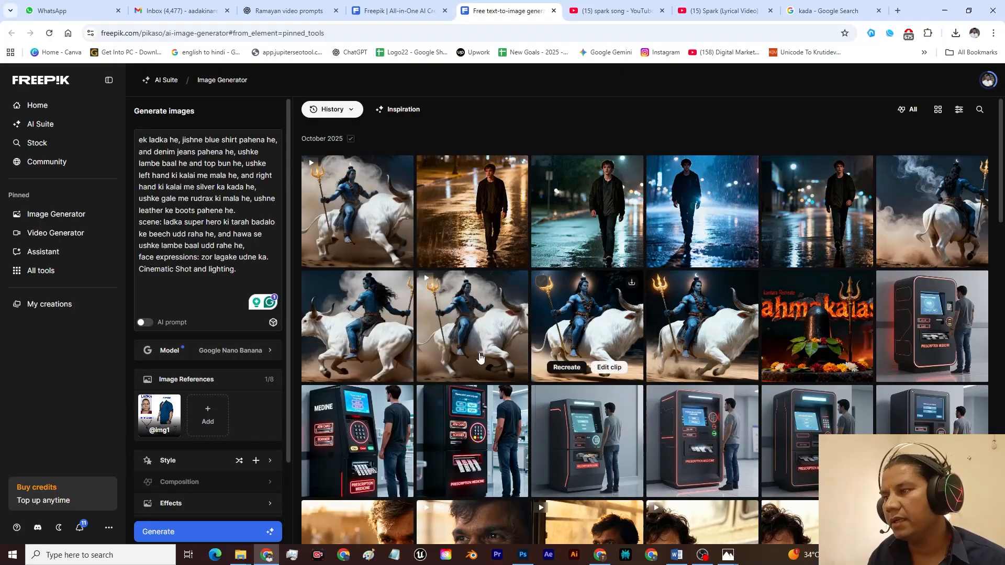
pyautogui.scroll(-2, 260, 413)
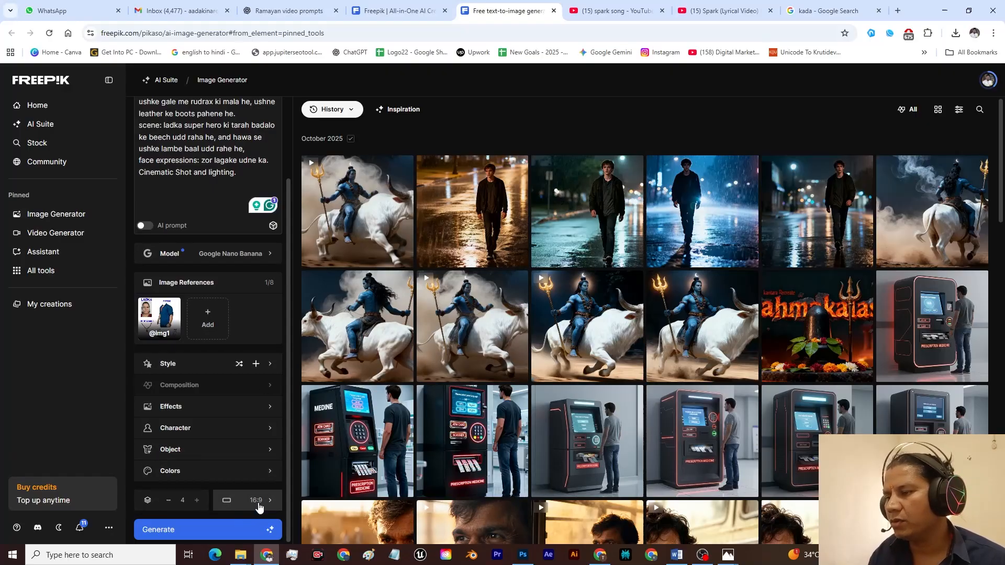
pyautogui.click(246, 530)
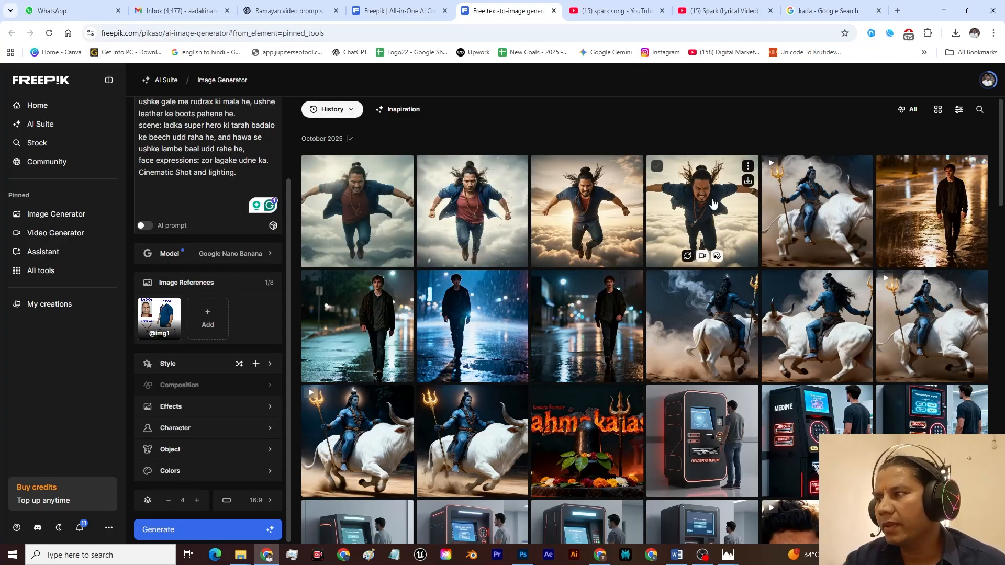
# Step: Examine the four generated images of the flying man one after another at full size
pyautogui.click(714, 203)
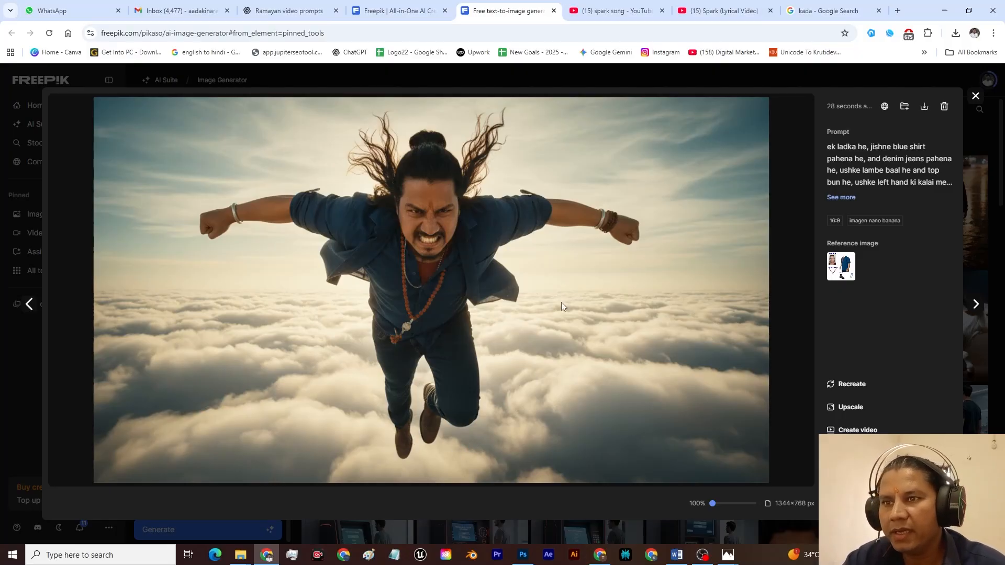
pyautogui.press('Right')
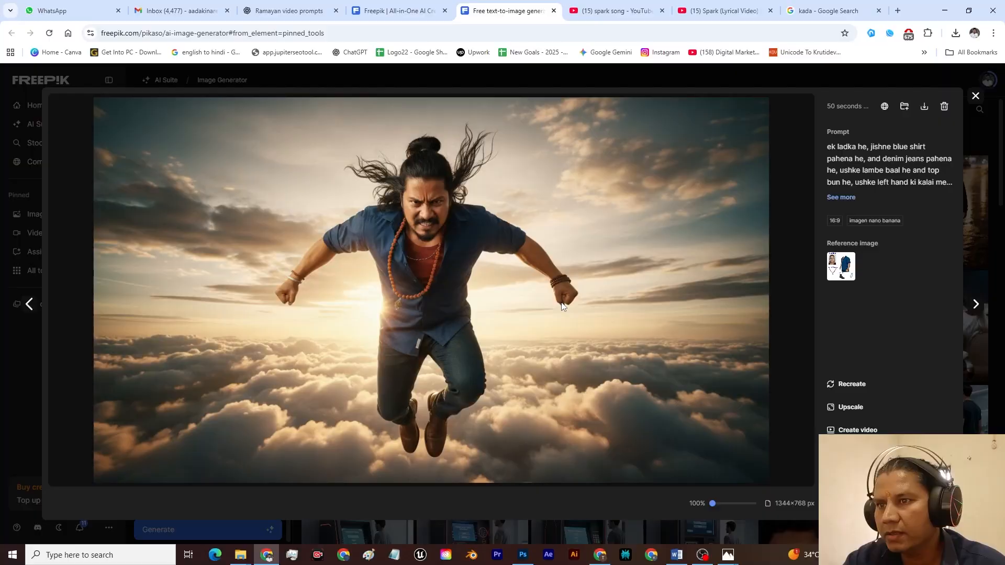
pyautogui.press('Right')
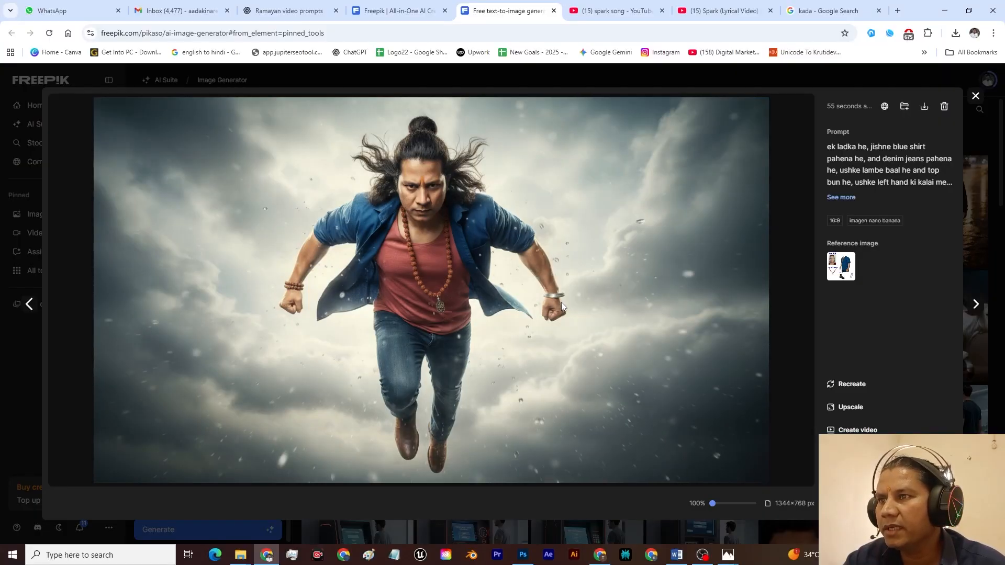
pyautogui.press('Right')
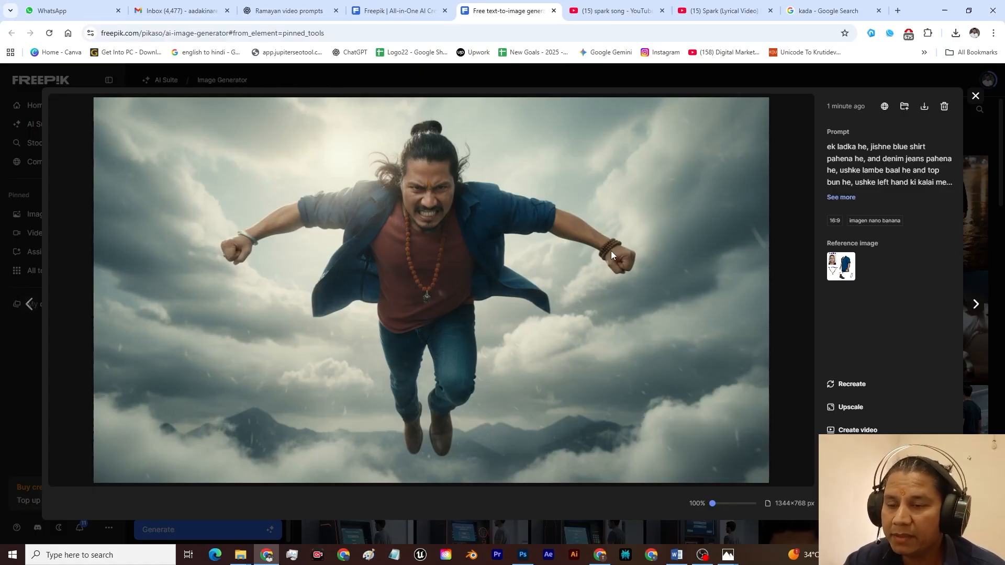
# Step: Compare the generated image side by side with the "Sanatan Charecter Setup 01.jpg" sheet in Photos, then return to the image generator
pyautogui.moveTo(728, 555)
pyautogui.click(784, 508)
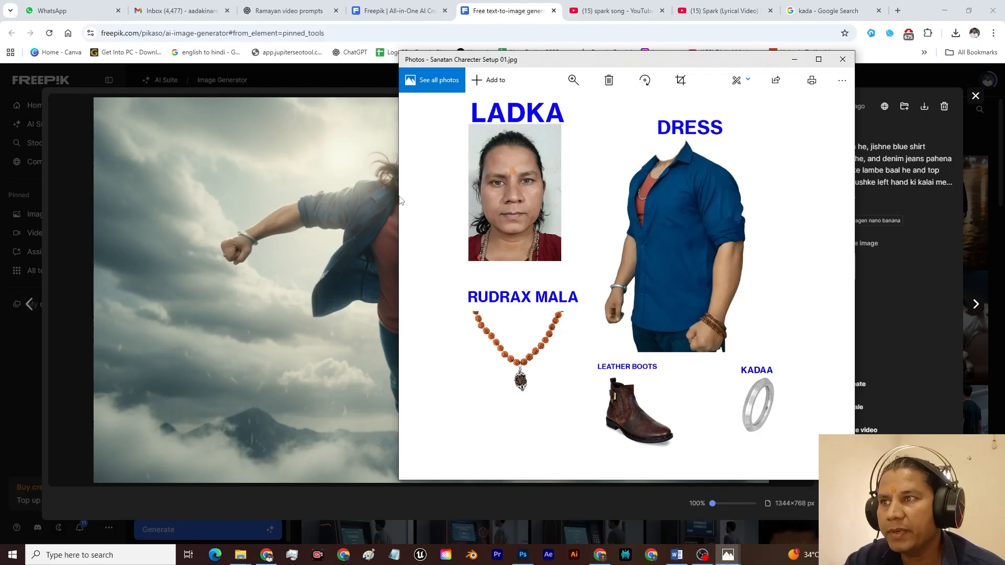
pyautogui.moveTo(399, 201); pyautogui.dragTo(559, 227)
pyautogui.moveTo(705, 58); pyautogui.dragTo(786, 56)
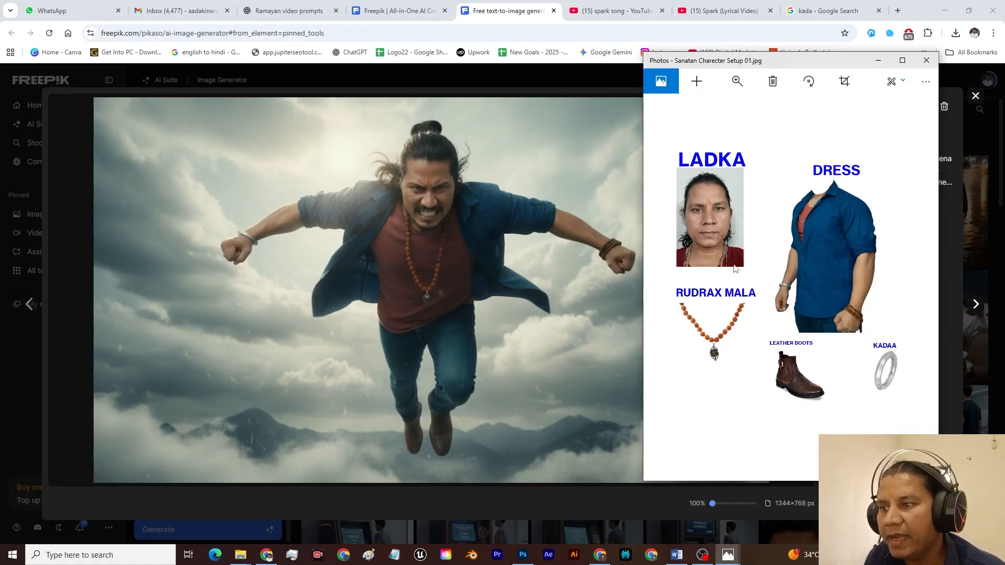
pyautogui.click(879, 62)
pyautogui.press('Escape')
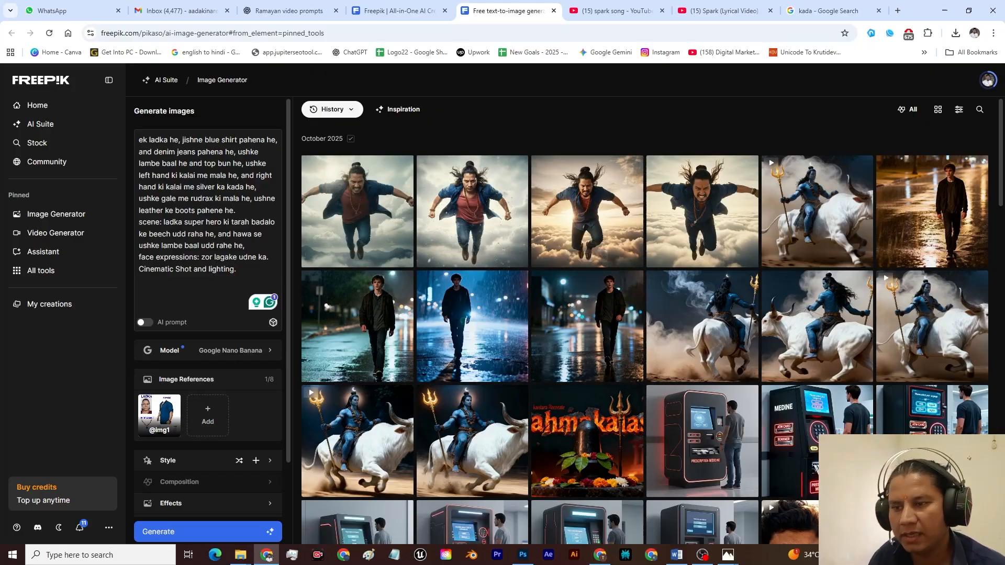
# Step: Switch to Photoshop and rearrange the dress, Rudrax mala, leather boots and kadaa with their labels to free space on the sheet's lower right
pyautogui.click(523, 555)
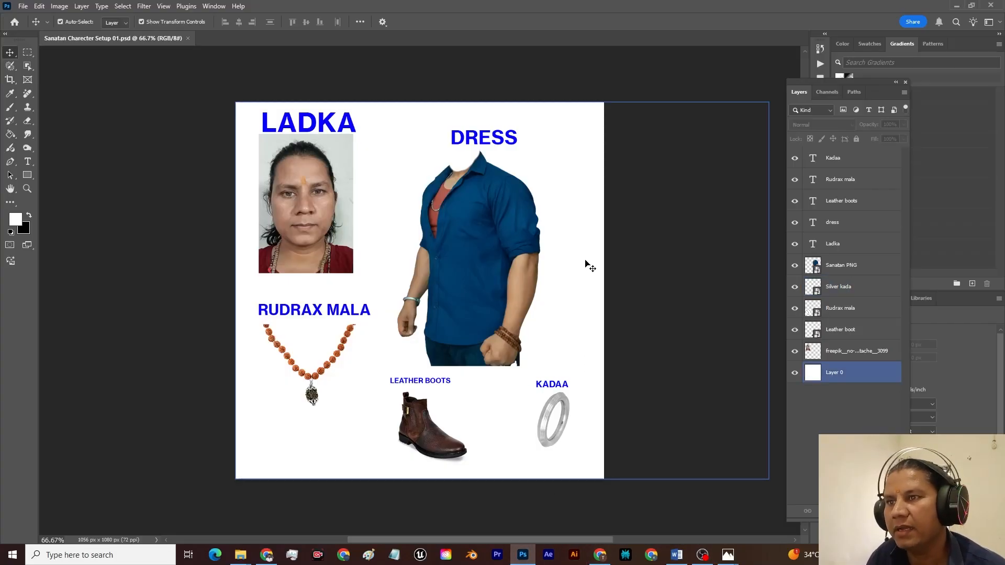
pyautogui.click(489, 291)
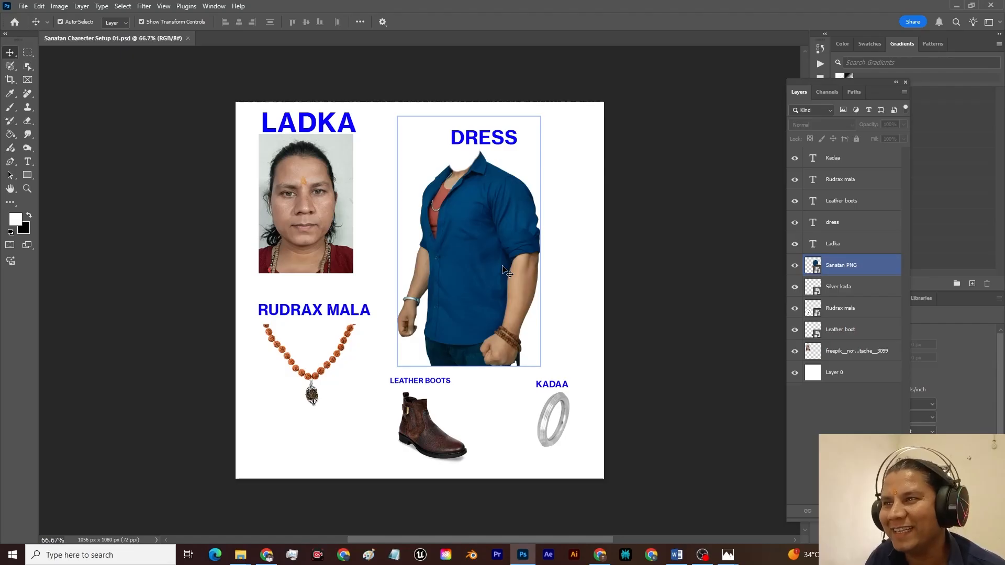
pyautogui.click(429, 424)
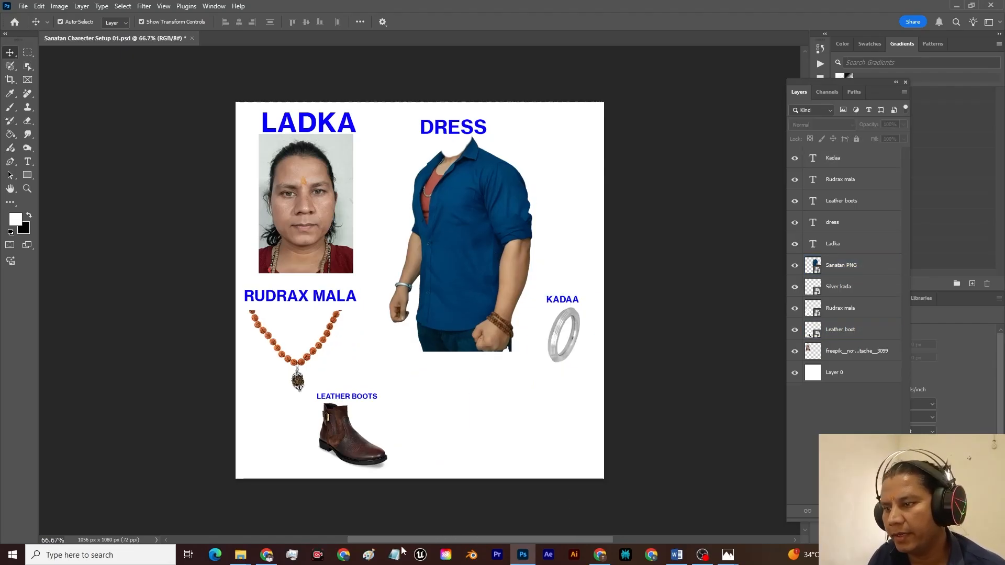
# Step: Switch to the Google image search in Chrome, search for "GADA" and open the Brass Gift Center picture of the brass Hanuman mace
pyautogui.click(267, 555)
pyautogui.click(827, 10)
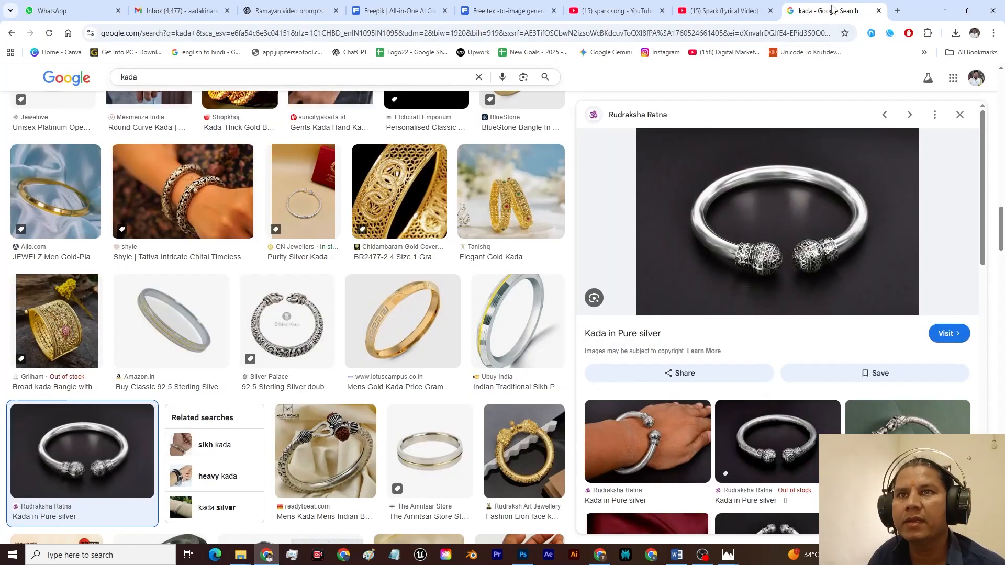
pyautogui.scroll(5, 278, 205)
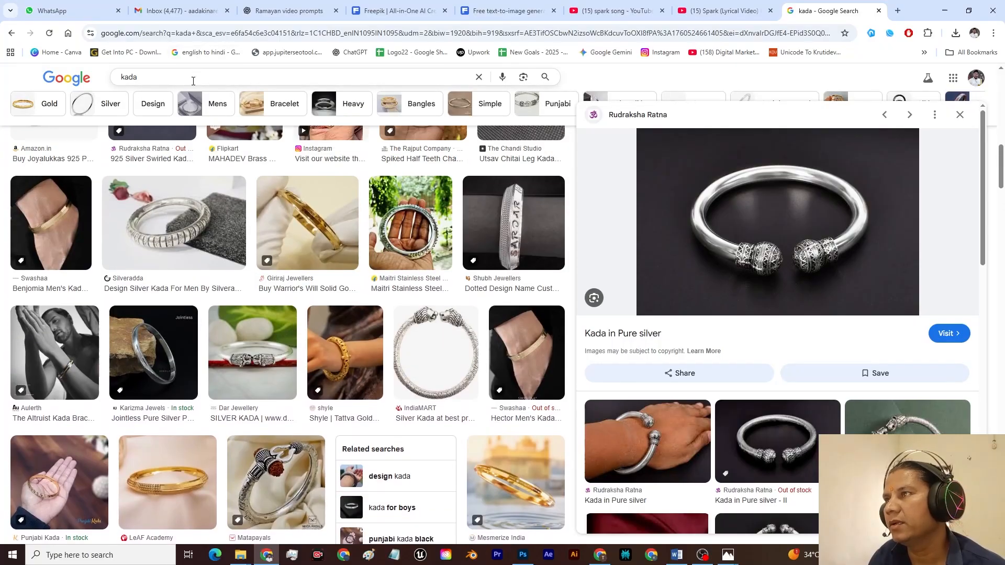
pyautogui.click(194, 77)
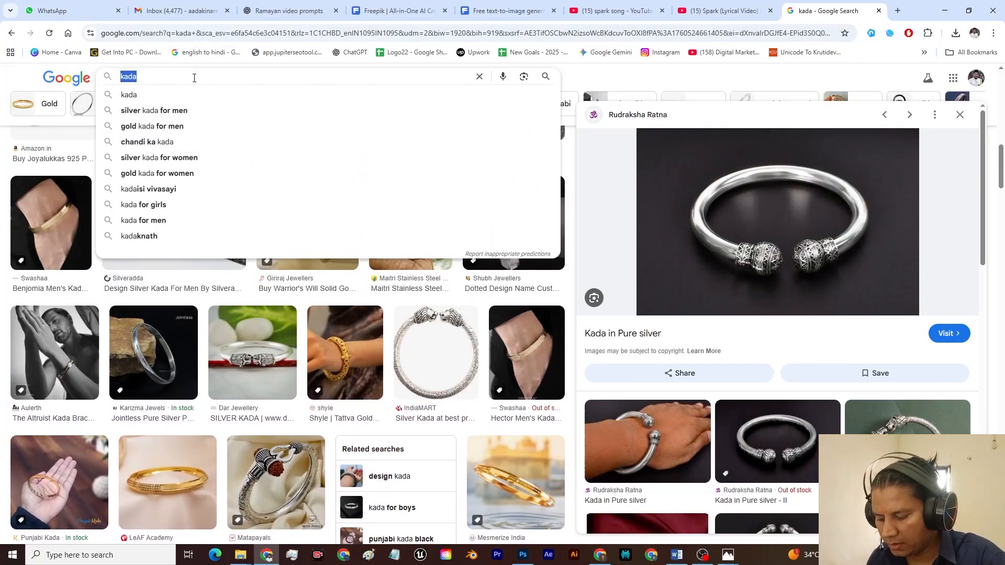
pyautogui.write('GADA')
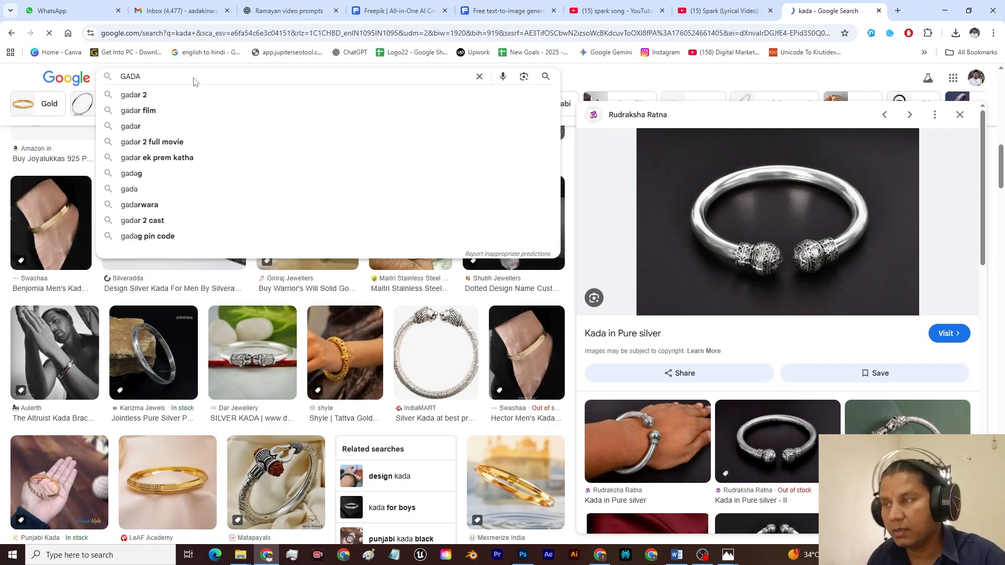
pyautogui.press('Return')
pyautogui.scroll(-8, 755, 287)
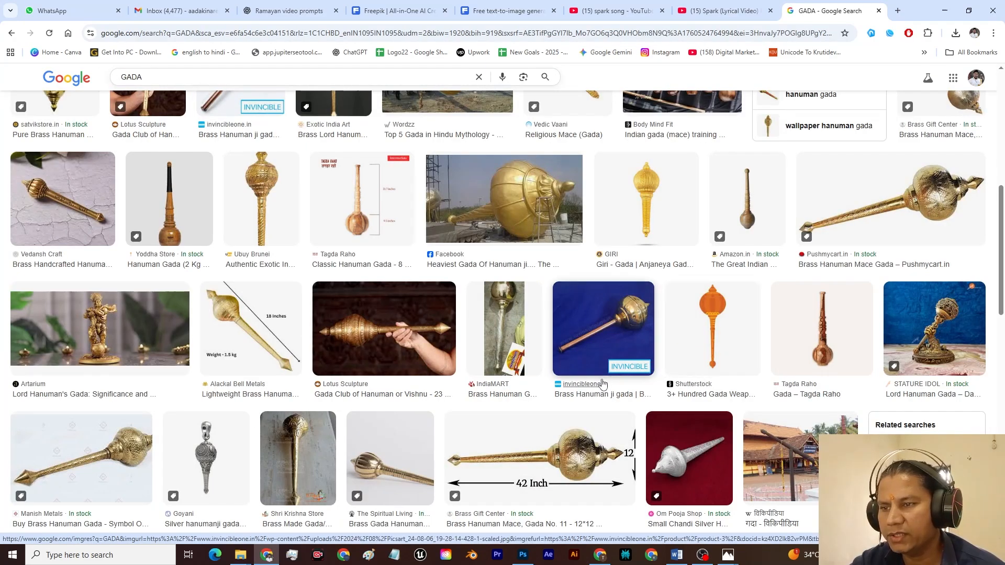
pyautogui.click(567, 466)
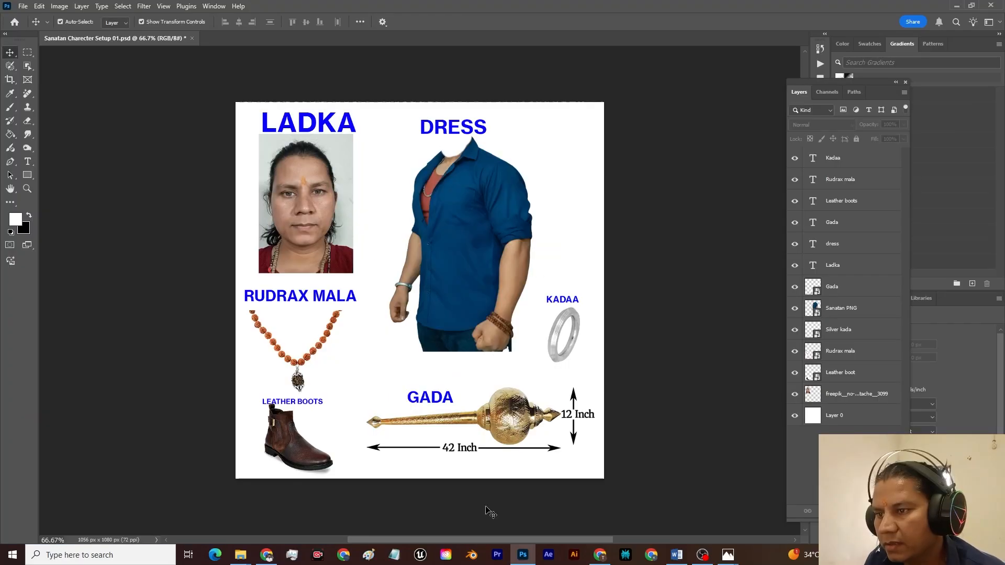
# Step: Place the gada picture with a "GADA" label beside the leather boots in the Photoshop character sheet and export the updated sheet
pyautogui.click(588, 451)
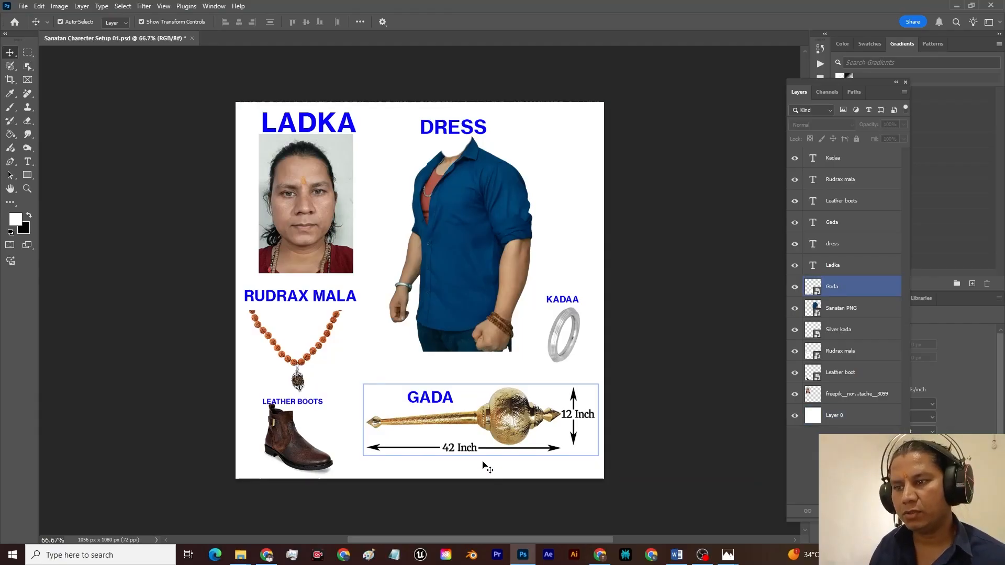
pyautogui.click(523, 498)
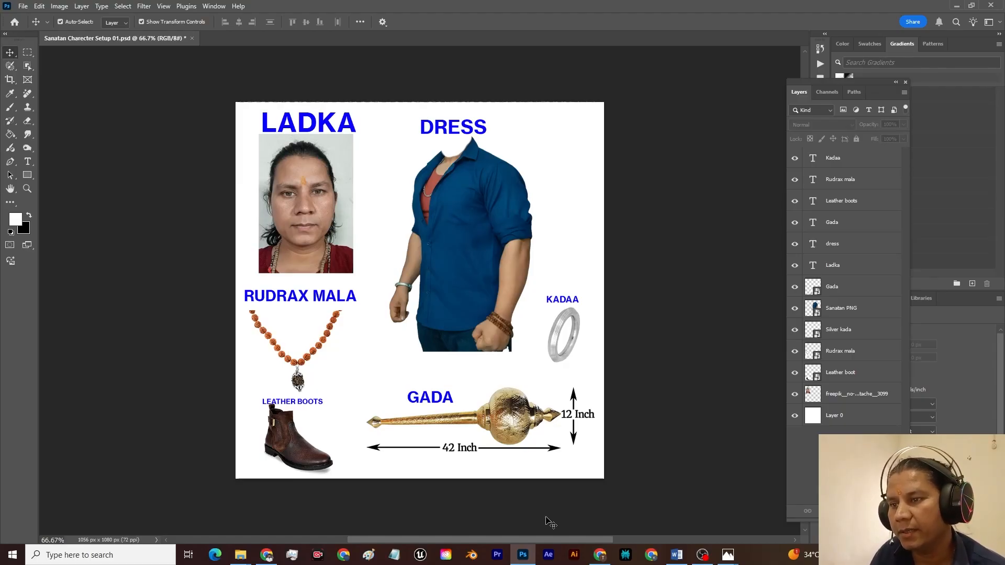
pyautogui.press('ctrl')
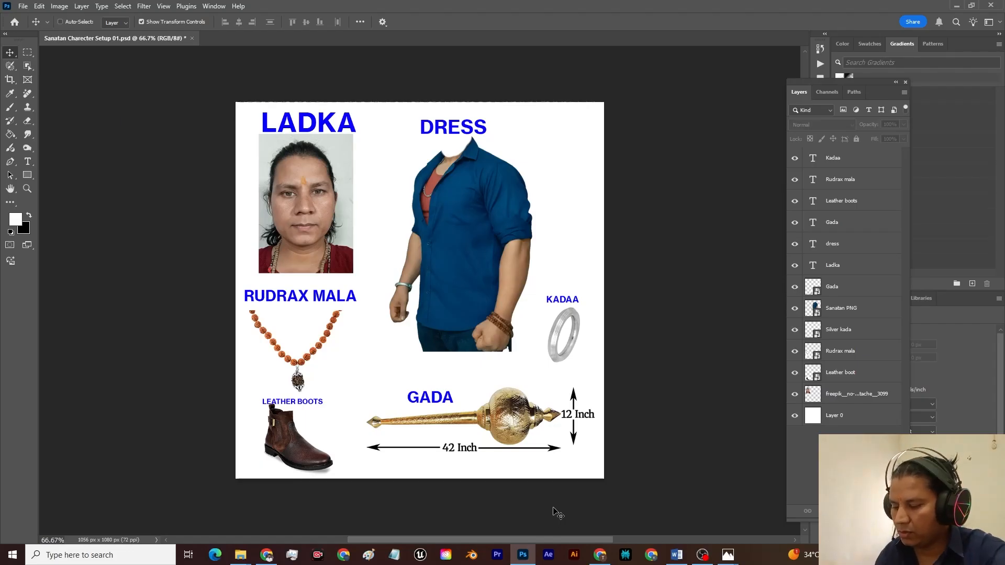
pyautogui.hotkey('ctrl', 'shift', 'alt', 'w')
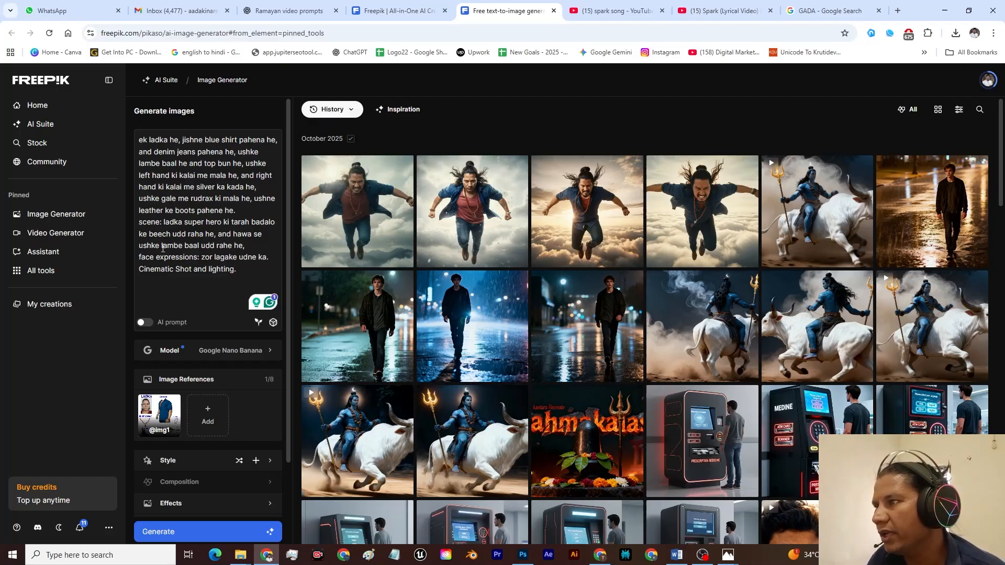
# Step: In Freepik's image prompt, insert "apni gada aage kaarke" after "udd raha he" in the scene description
pyautogui.click(215, 234)
pyautogui.write('ap')
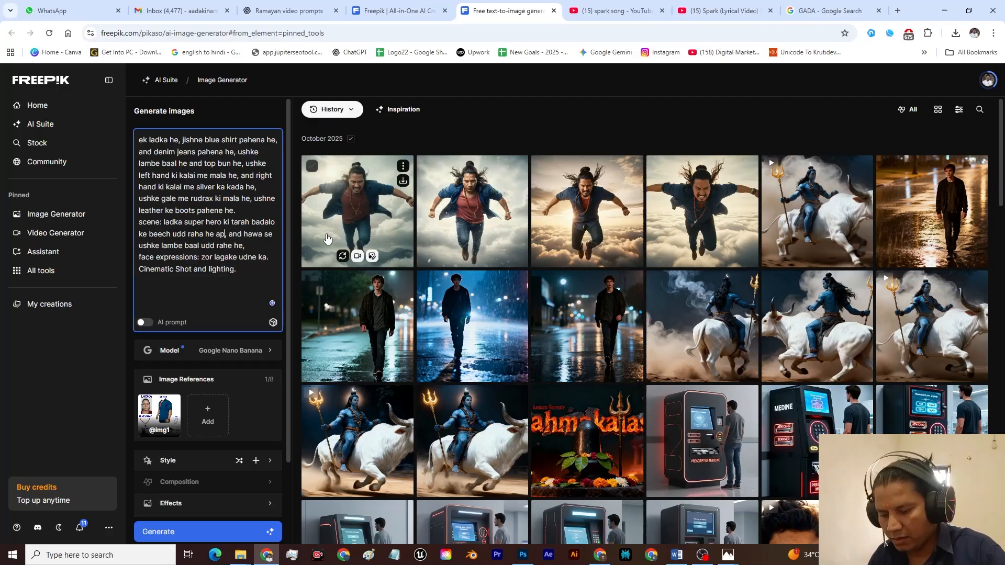
pyautogui.write('ni gada aage kaarke')
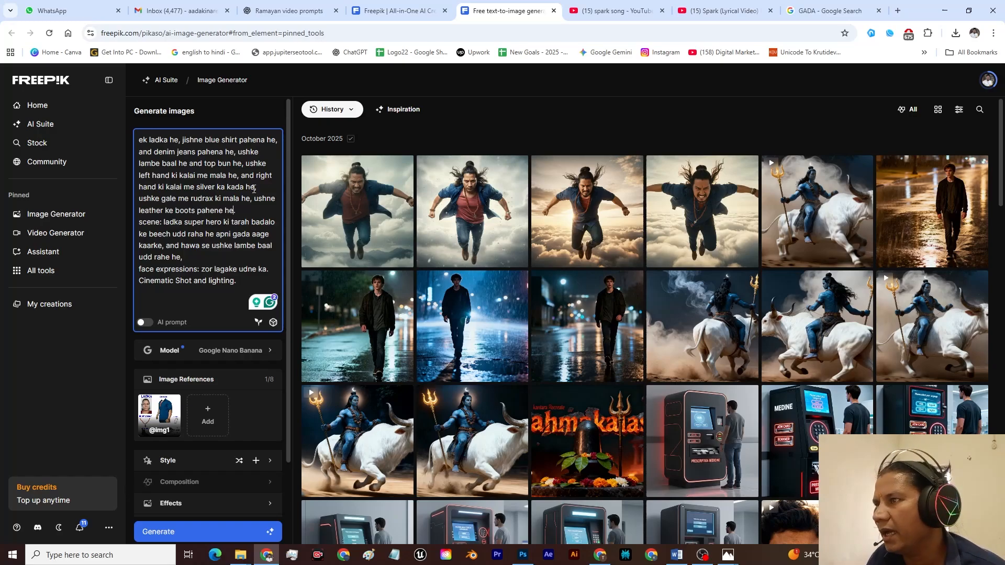
# Step: Add "apne right hand se ek gada pakda he," after the silver kada in the prompt and generate the images
pyautogui.click(254, 188)
pyautogui.write('apne right hand se ek gada bhi pakda')
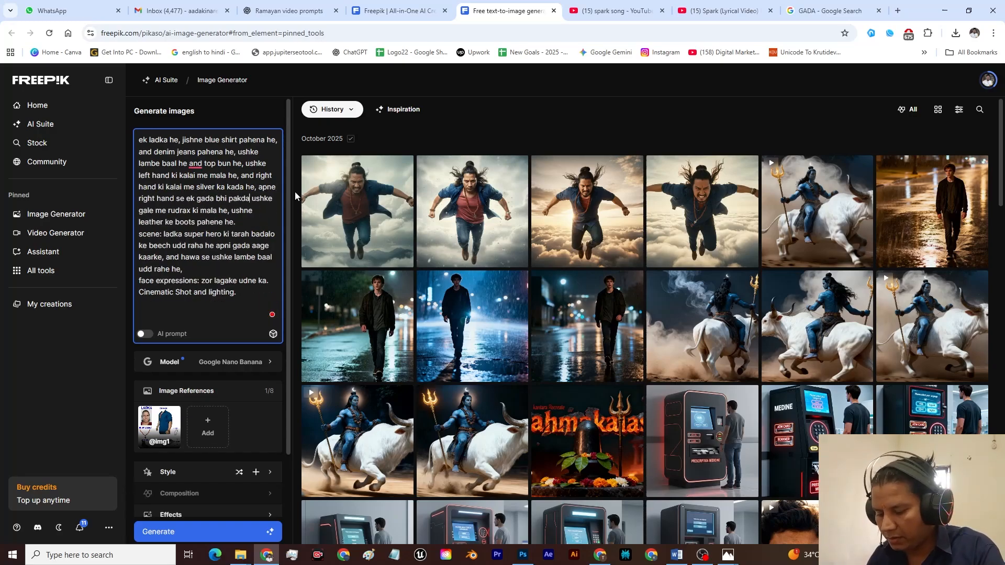
pyautogui.write(' he,')
pyautogui.click(228, 199)
pyautogui.press('BackSpace')
pyautogui.press('BackSpace')
pyautogui.press('BackSpace')
pyautogui.press('BackSpace')
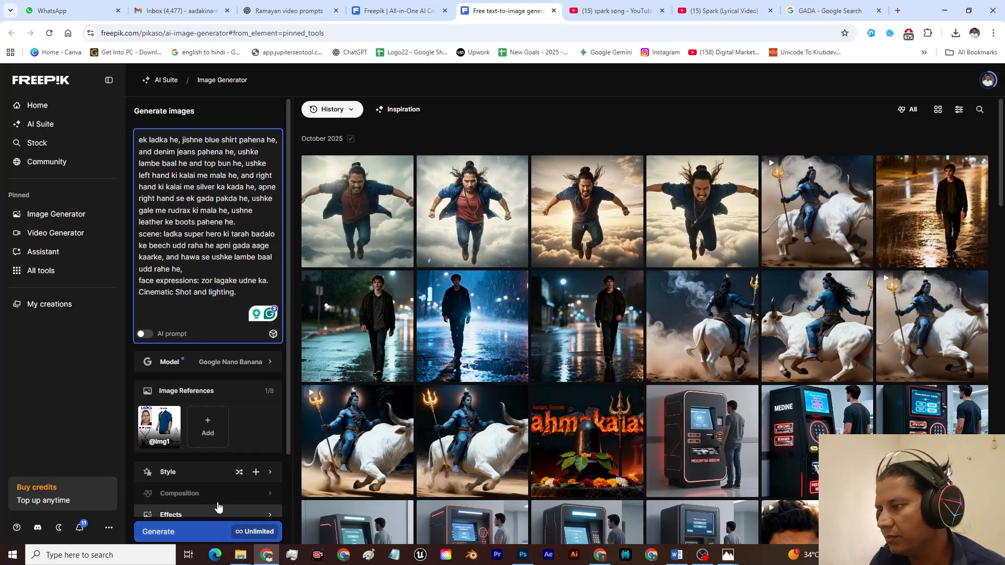
pyautogui.scroll(-2, 218, 507)
pyautogui.click(197, 531)
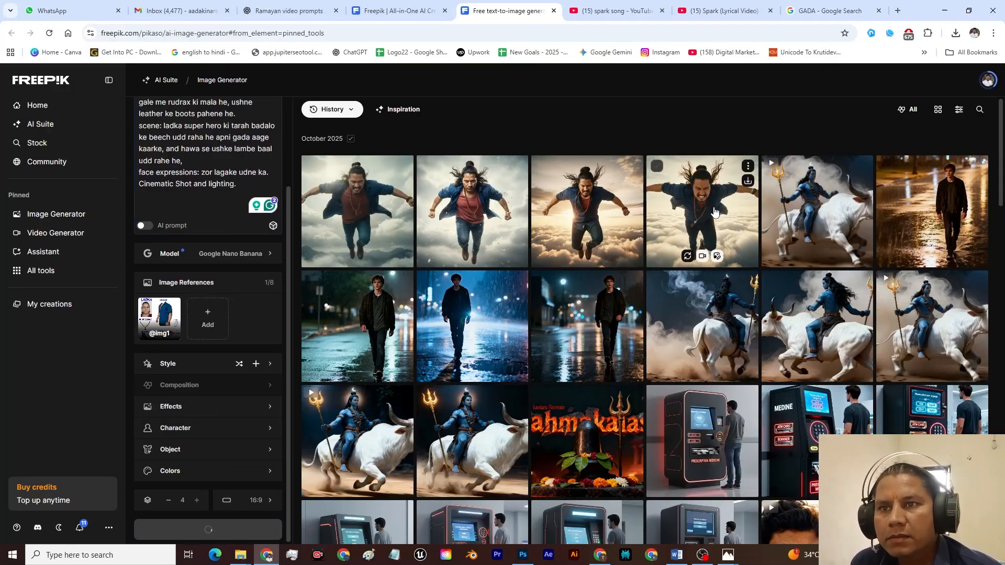
# Step: Examine the newly generated images of the flying man holding the gada one after another at full size, then close the viewer
pyautogui.click(377, 220)
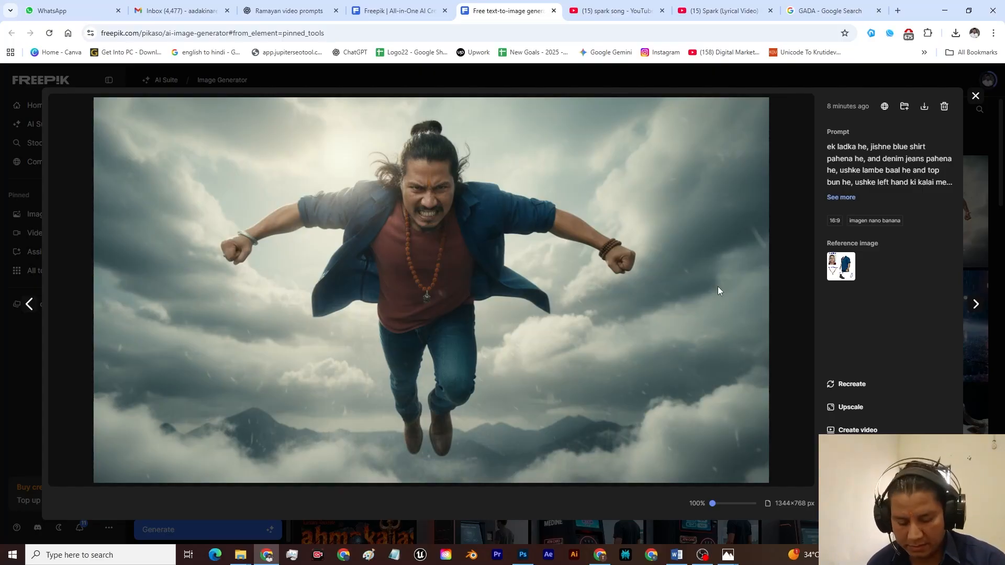
pyautogui.press('Escape')
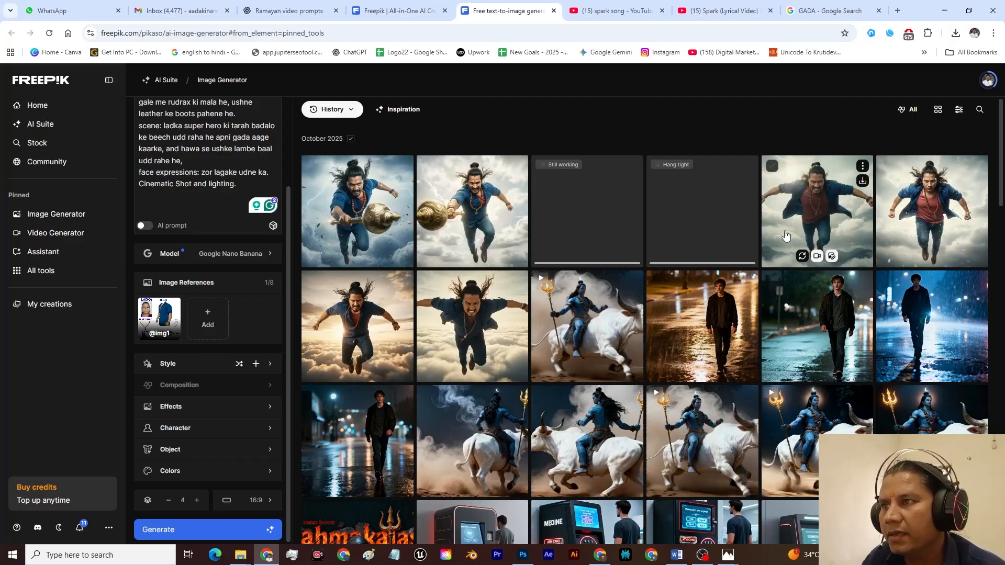
pyautogui.click(786, 235)
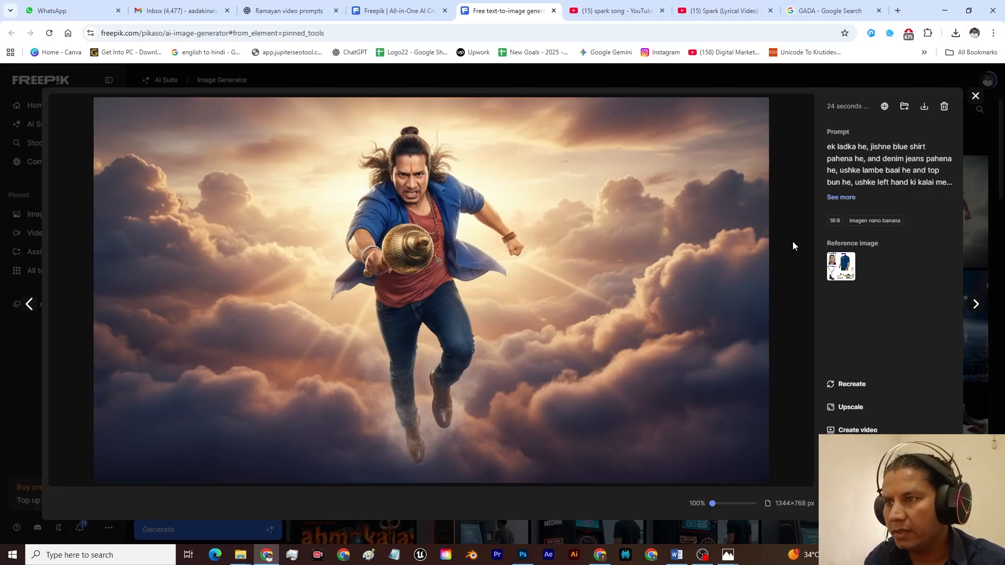
pyautogui.press('Right')
pyautogui.press('Right')
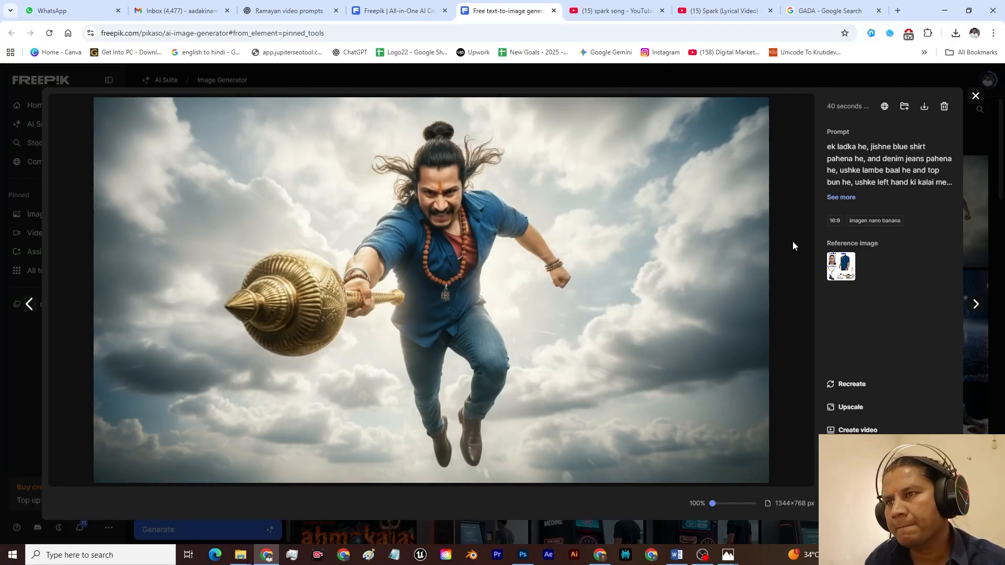
pyautogui.press('Right')
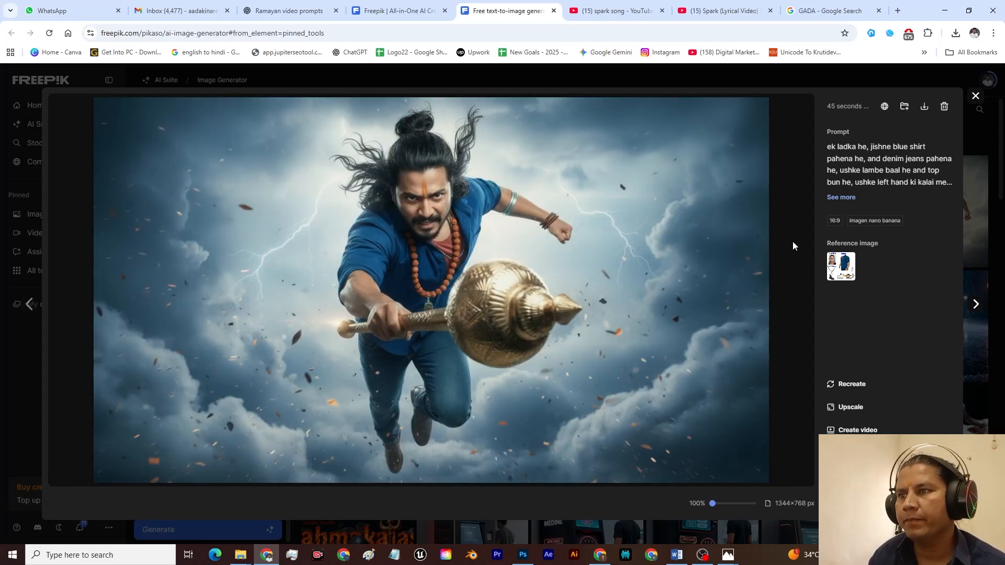
pyautogui.click(976, 96)
# Step: Insert "jishki dadhi or munch nahi he," after "ek ladka he," in the prompt and generate the images again
pyautogui.scroll(2, 215, 188)
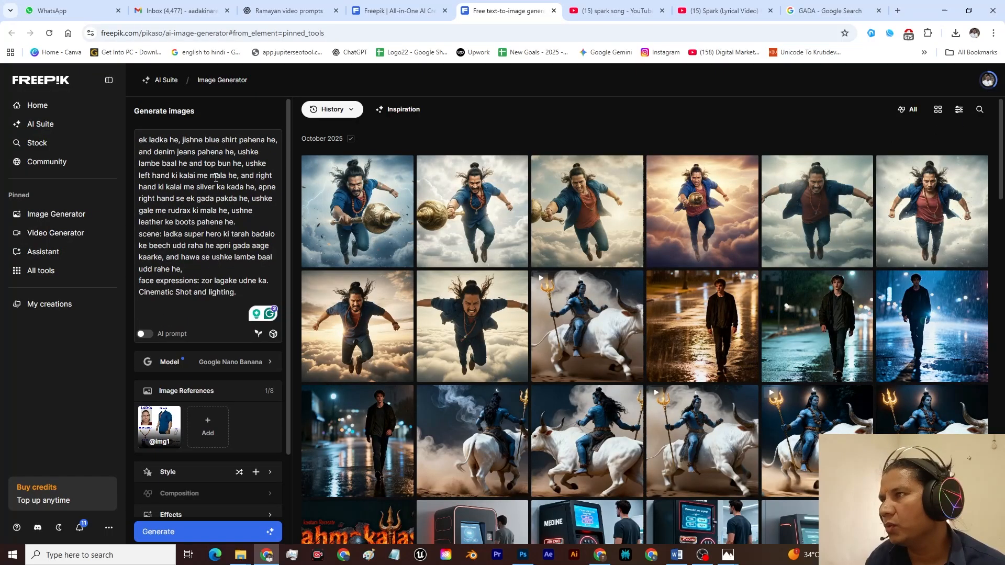
pyautogui.click(181, 139)
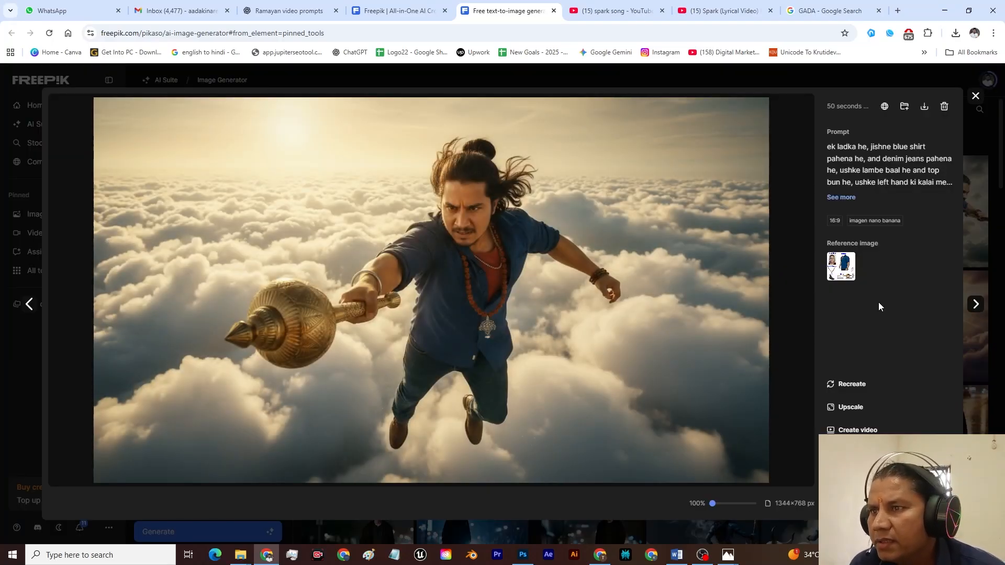
# Step: Compare the generated gada images at full size, checking the man's facial hair against the prompt, then close the viewer
pyautogui.press('Right')
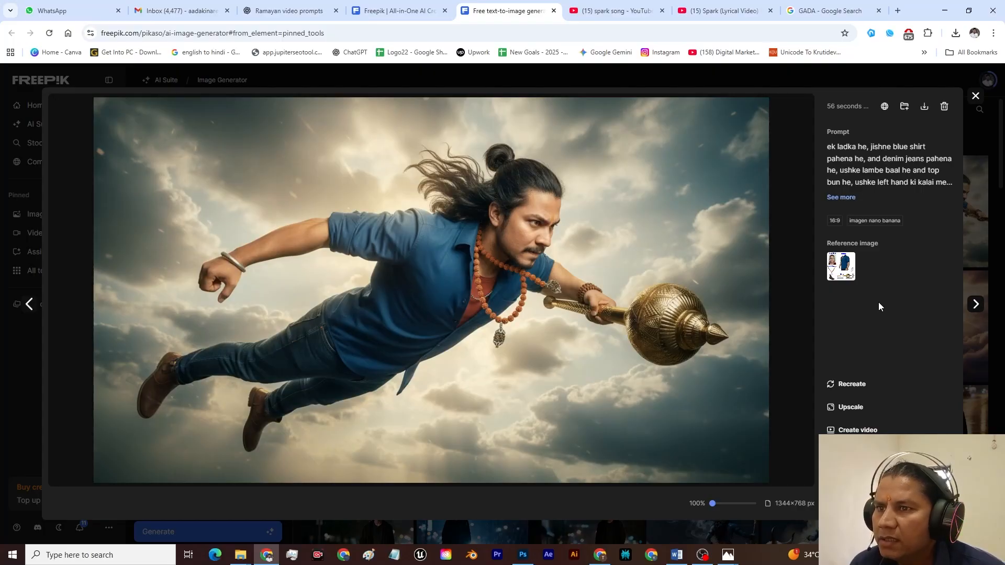
pyautogui.press('Right')
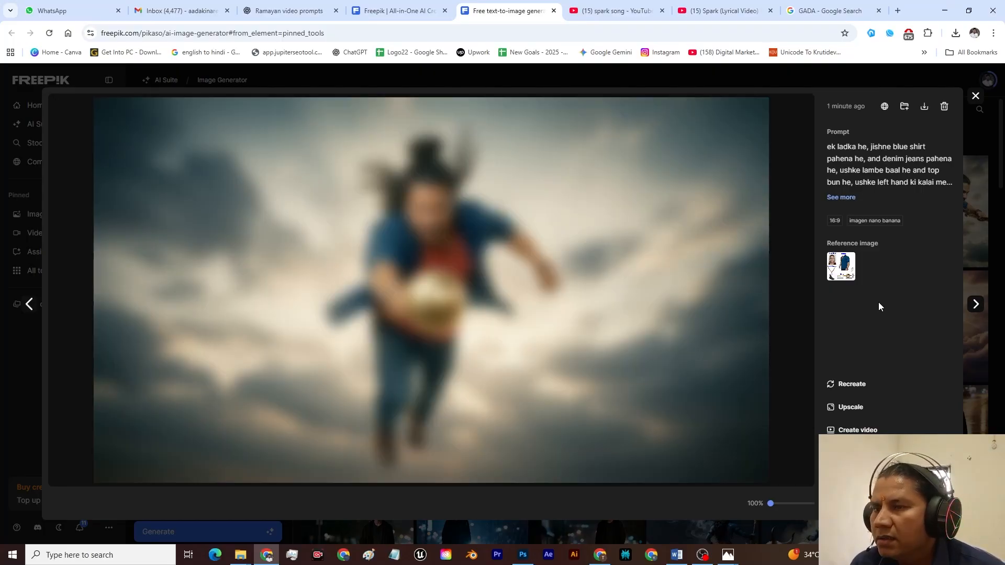
pyautogui.press('Left')
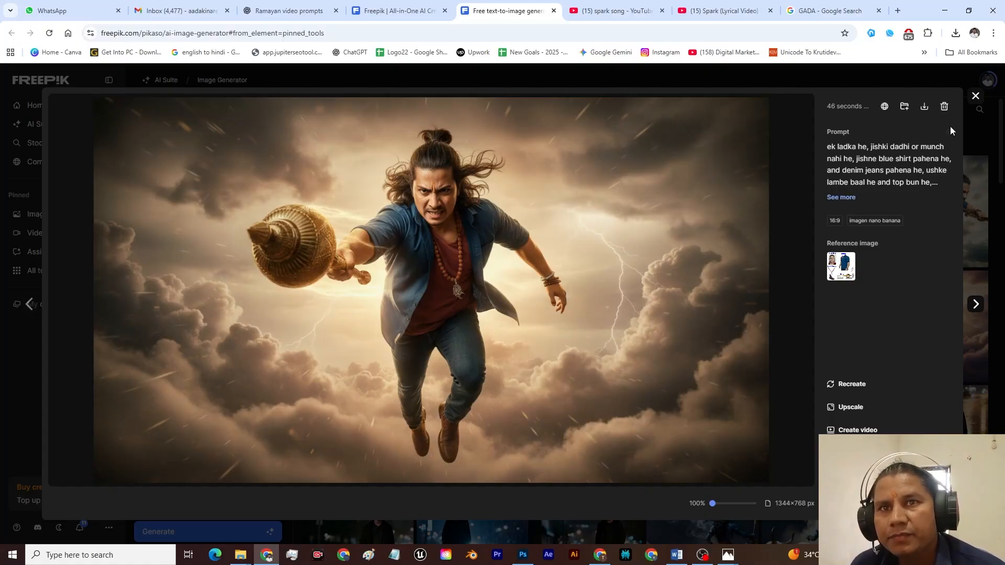
pyautogui.click(976, 98)
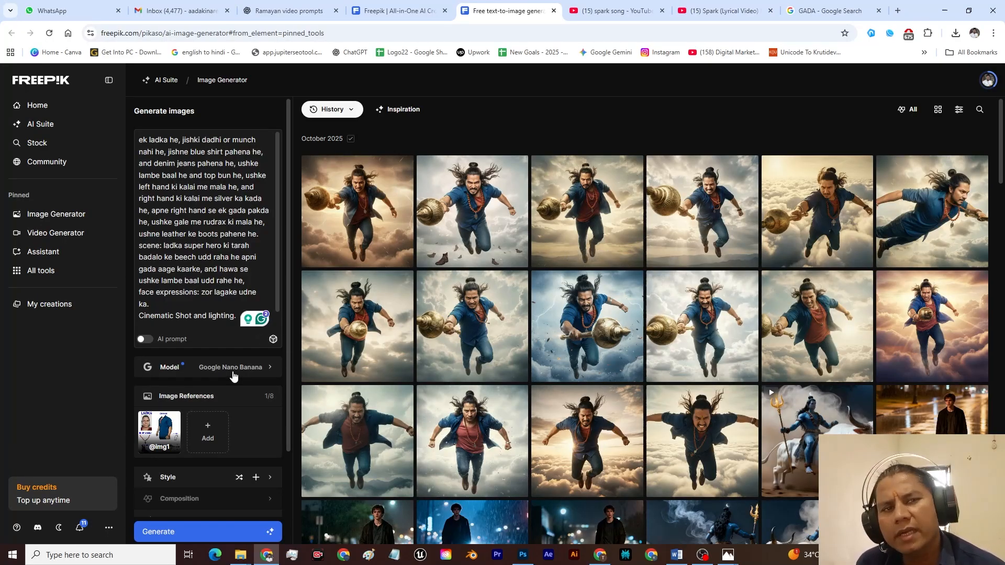
# Step: Change the model to Seedream 4 4K and generate images from the same prompt and reference
pyautogui.click(253, 369)
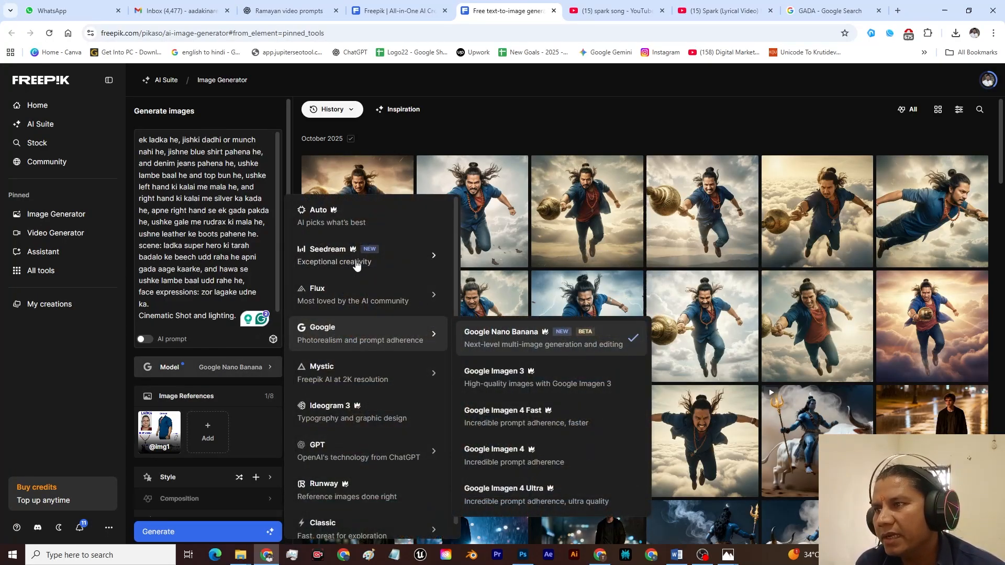
pyautogui.moveTo(356, 264)
pyautogui.click(497, 297)
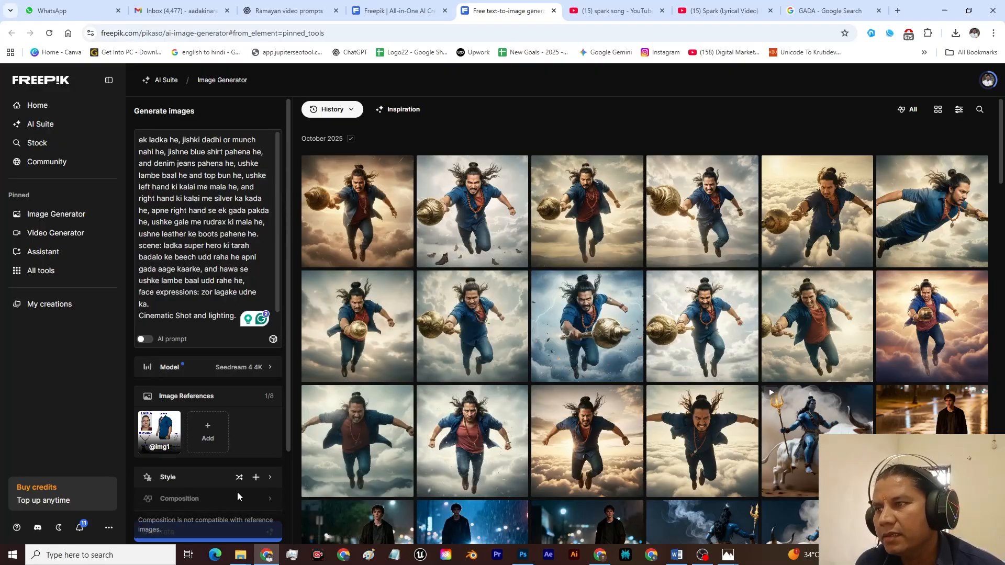
pyautogui.click(194, 536)
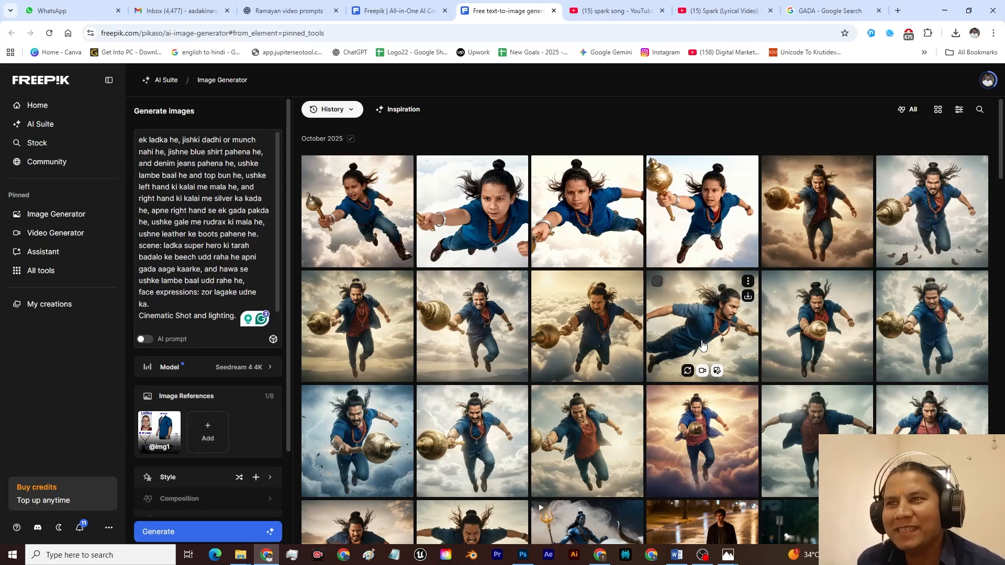
# Step: Examine the Seedream 4 4K images of the flying character one after another at full size
pyautogui.click(702, 220)
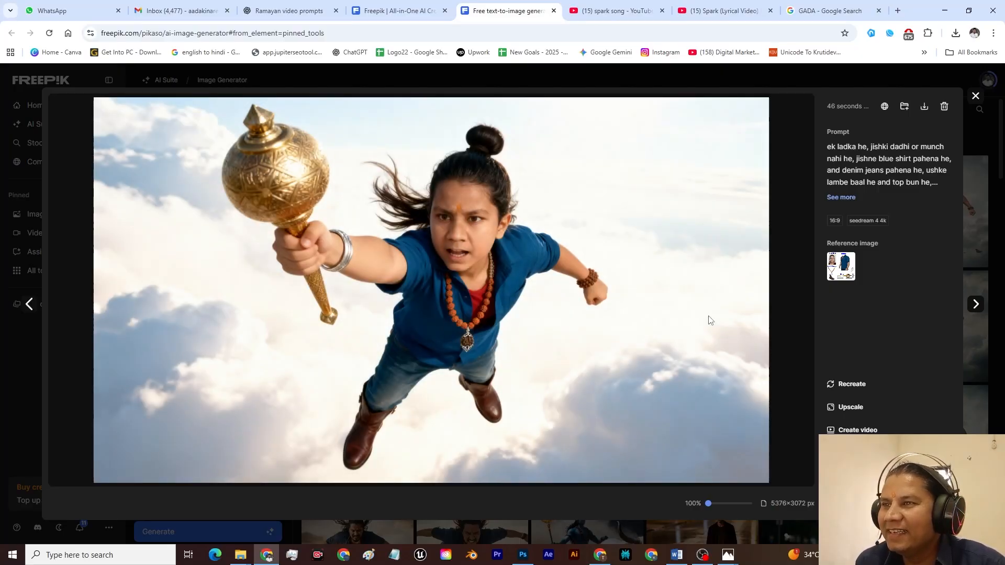
pyautogui.press('Right')
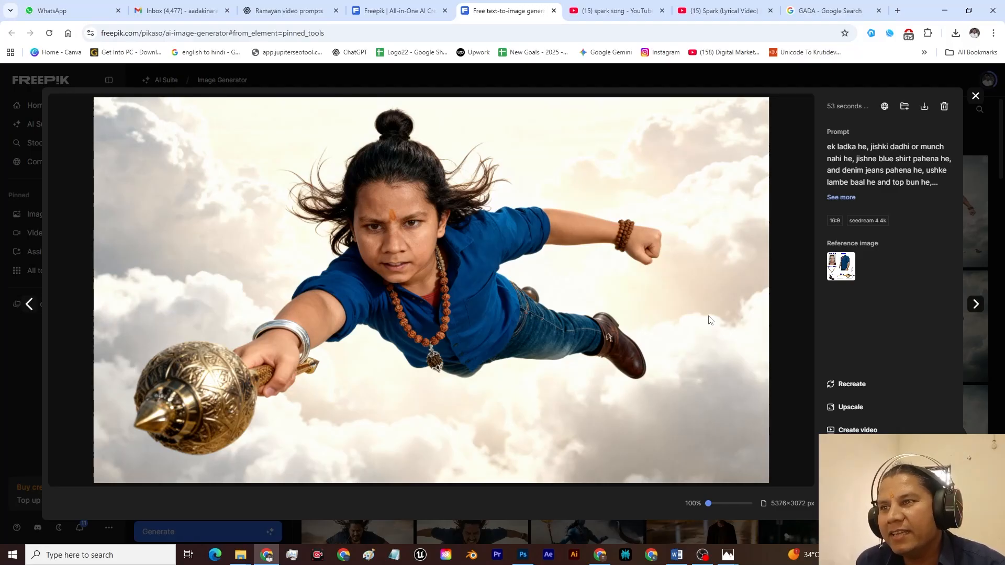
pyautogui.press('Left')
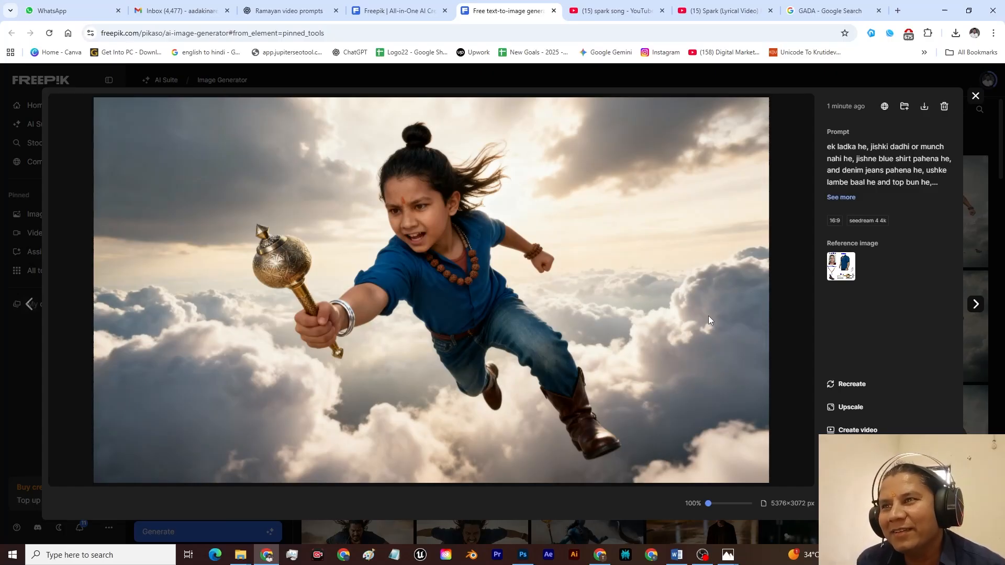
# Step: Close the image viewer, insert "age 35" after "ek ladka he" in the prompt, and generate the images again
pyautogui.click(976, 97)
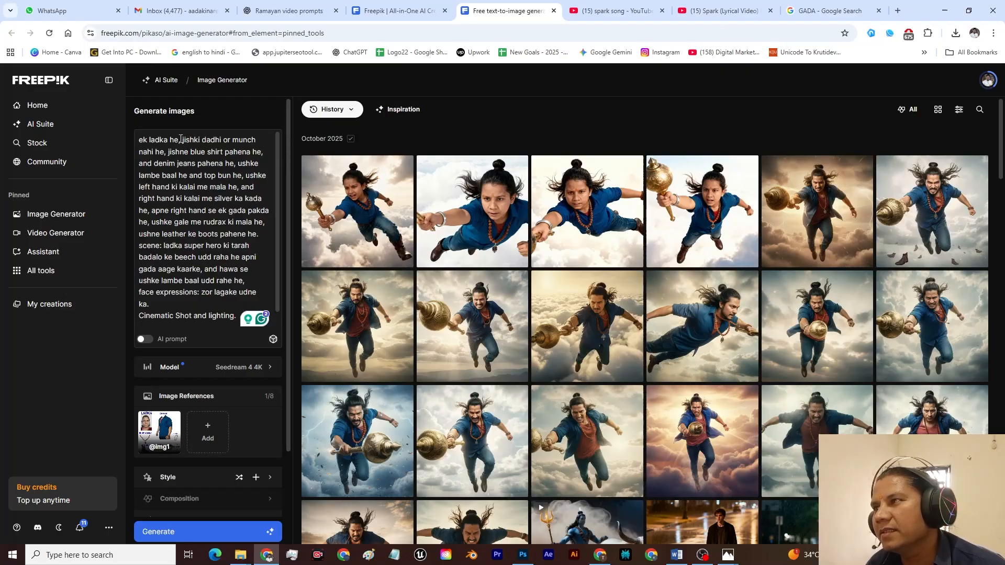
pyautogui.click(283, 162)
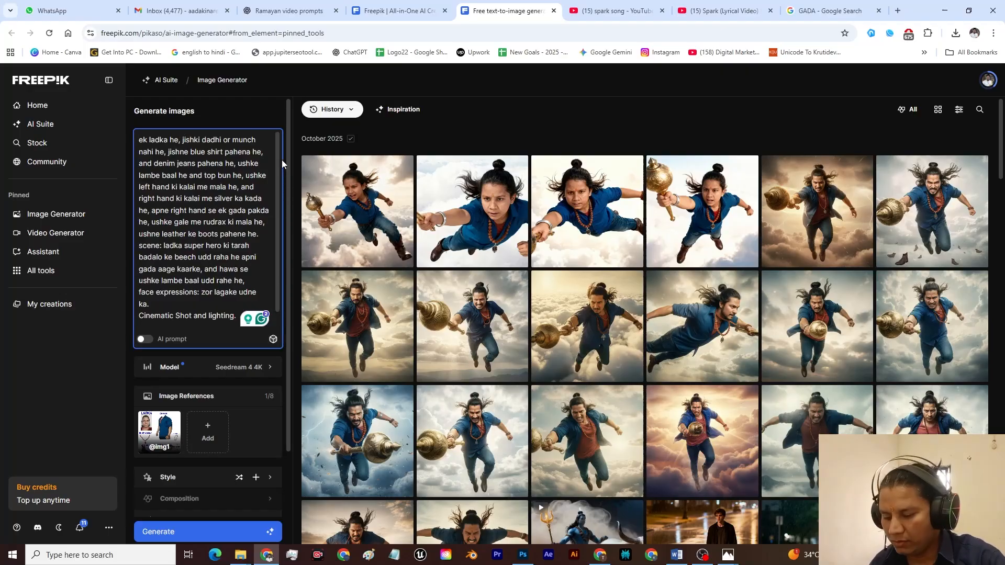
pyautogui.write('age')
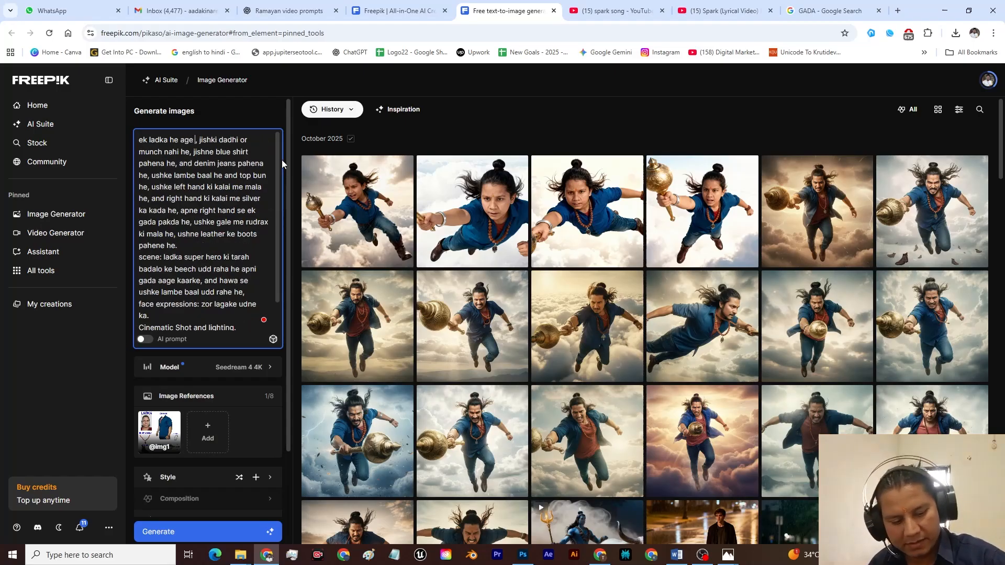
pyautogui.write(' 3')
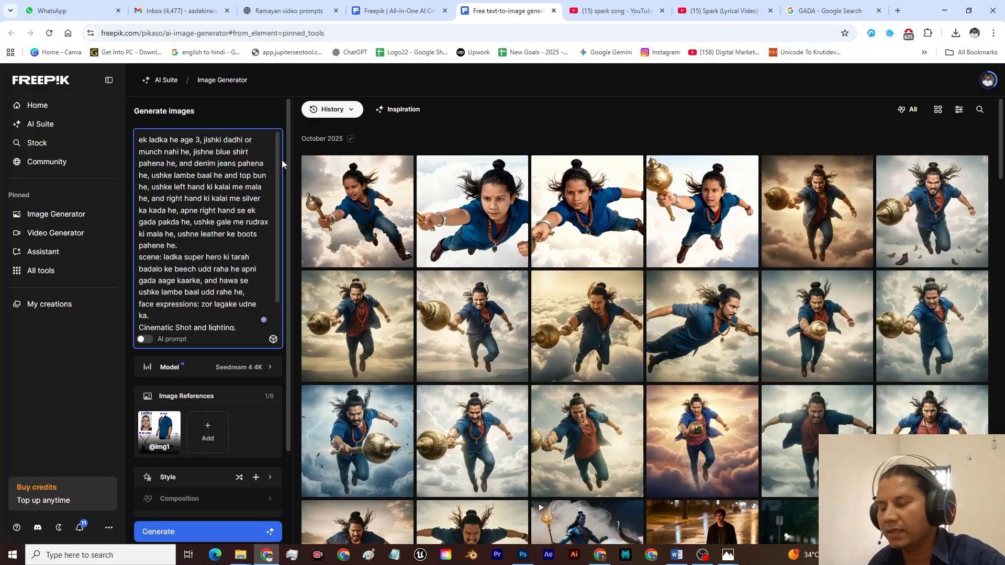
pyautogui.write('5')
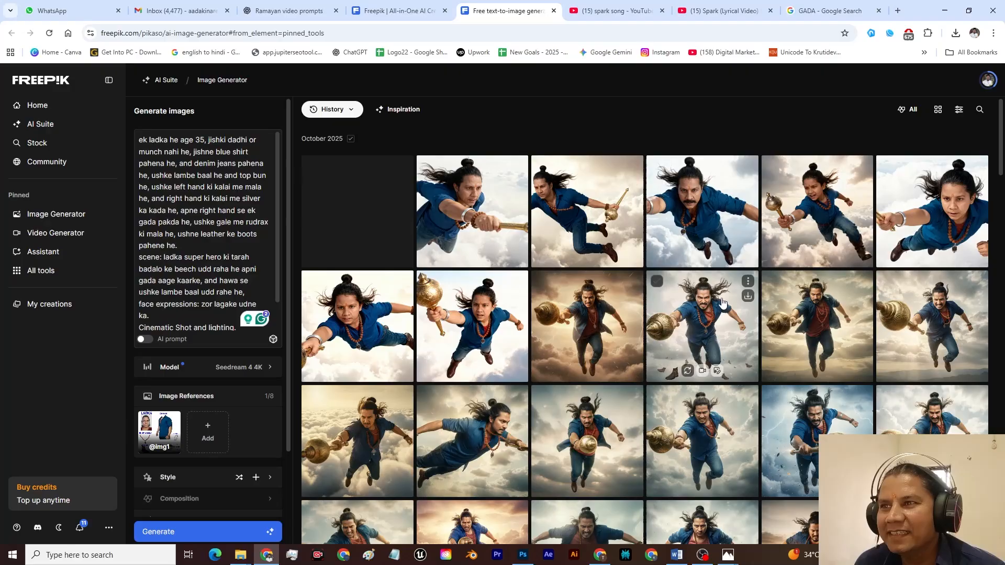
# Step: Examine the images generated from the age 35 prompt one after another at full size, then close the viewer
pyautogui.click(706, 197)
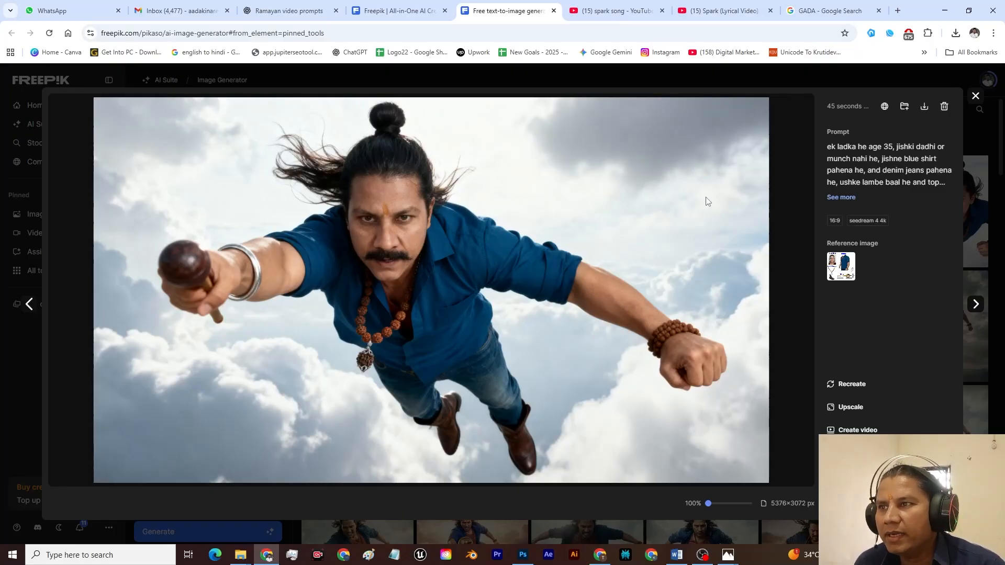
pyautogui.press('Right')
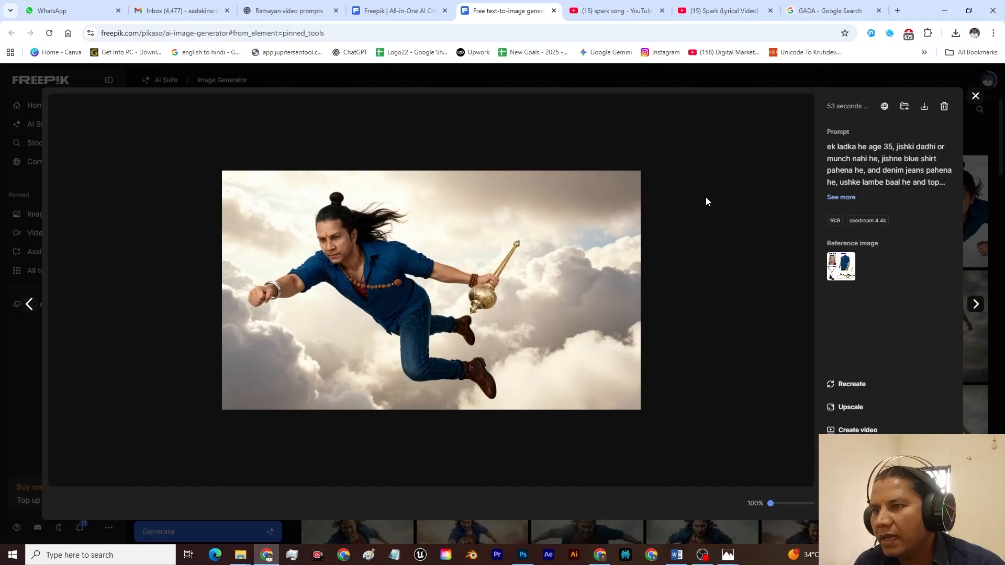
pyautogui.press('Right')
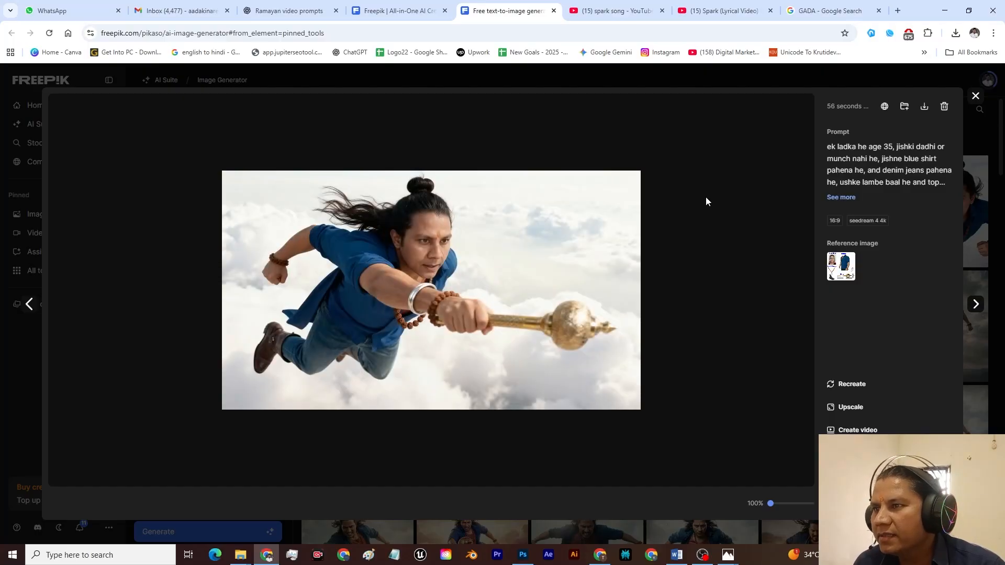
pyautogui.press('Right')
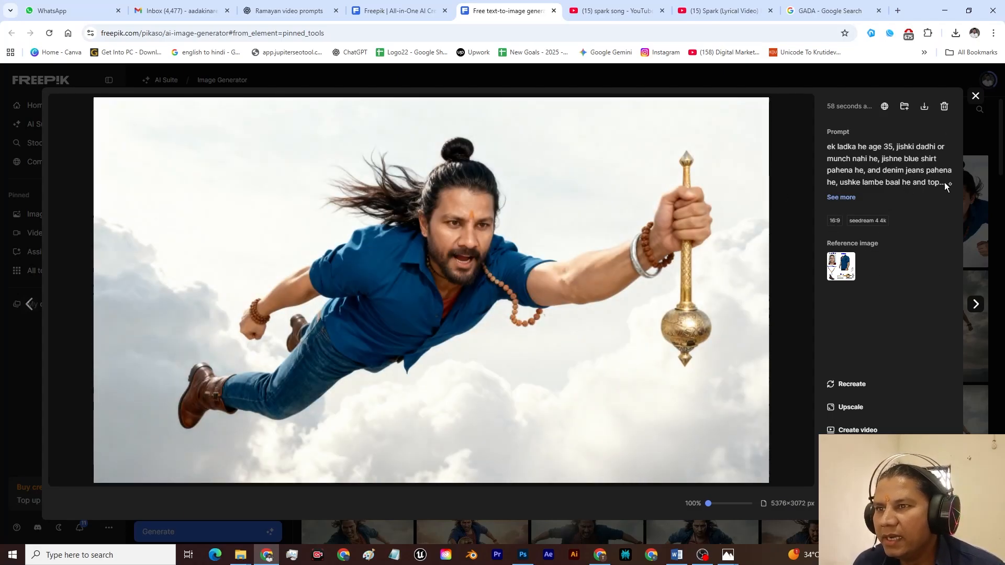
pyautogui.click(976, 98)
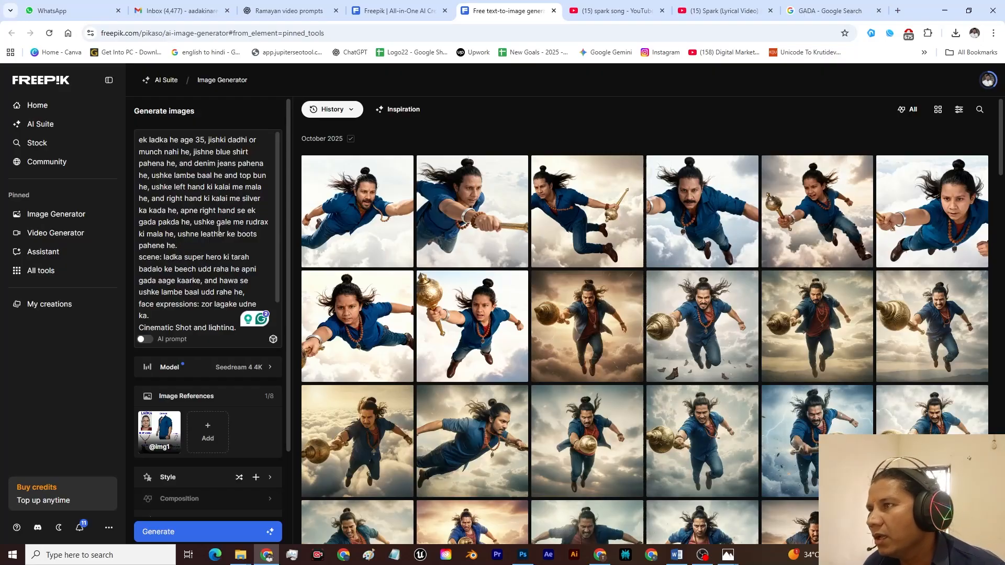
# Step: Copy the entire flying-scene prompt from the Freepik prompt box and open Perplexity
pyautogui.scroll(-1, 192, 206)
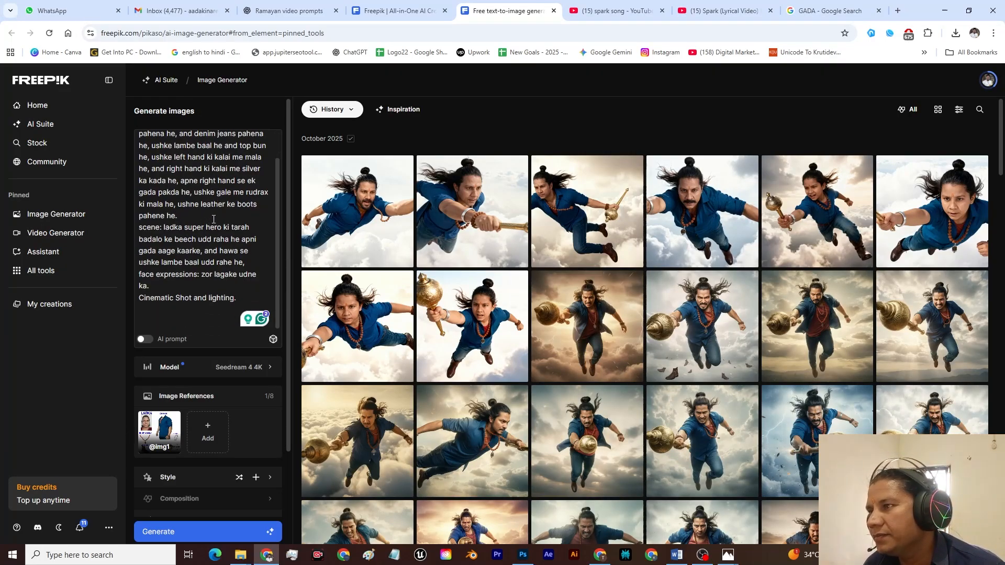
pyautogui.scroll(1, 166, 161)
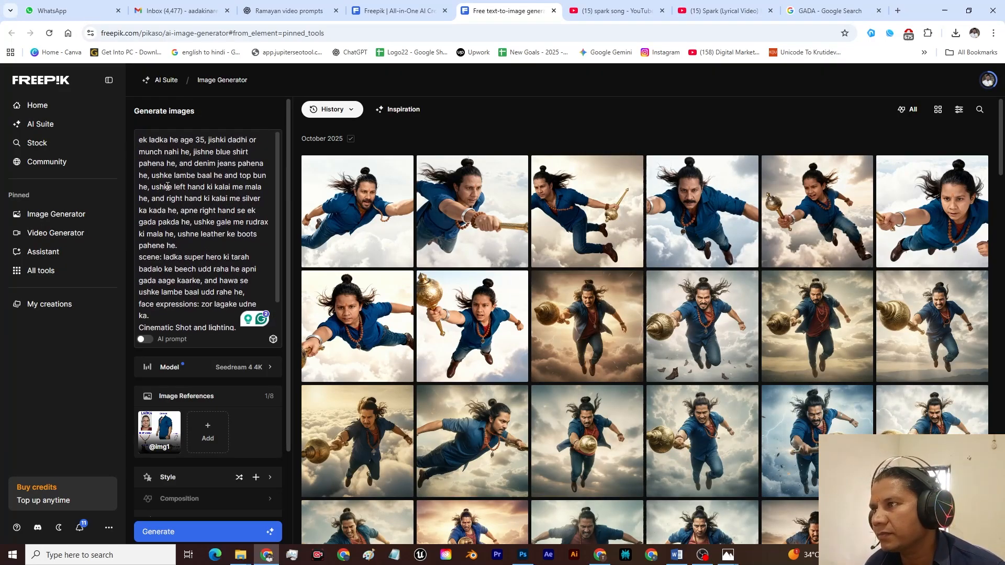
pyautogui.click(218, 211)
pyautogui.hotkey('ctrl', 'a')
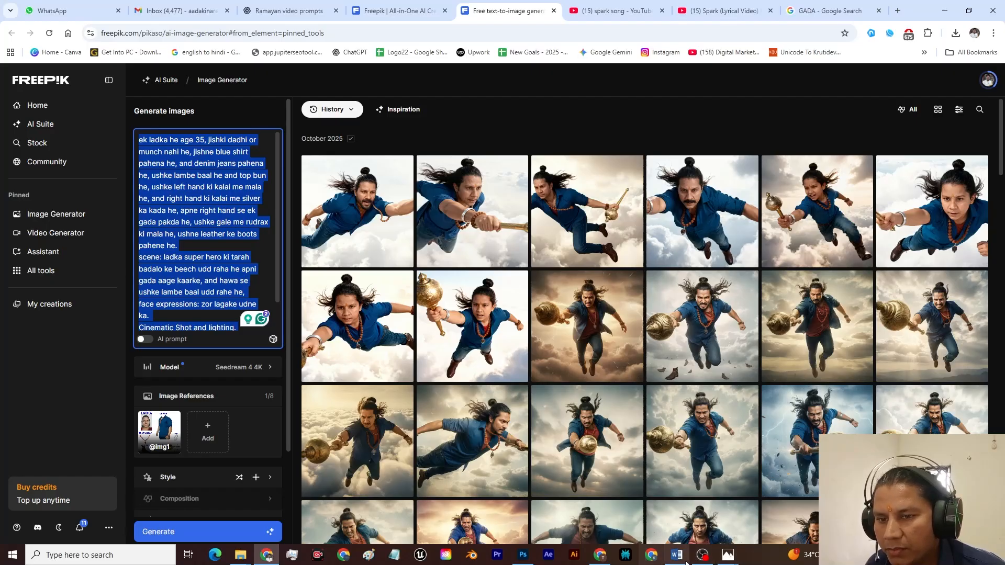
pyautogui.hotkey('ctrl', 'shift', 'p')
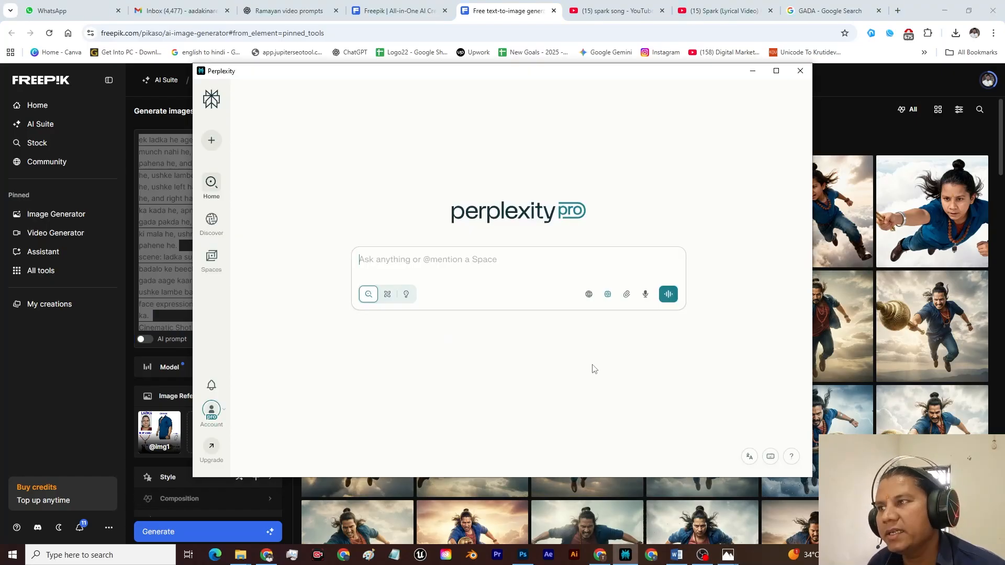
# Step: Ask Perplexity "bhai ish prompt ko theek karke de acche se, and cinematic lagna chahiye." followed by the copied prompt
pyautogui.click(482, 258)
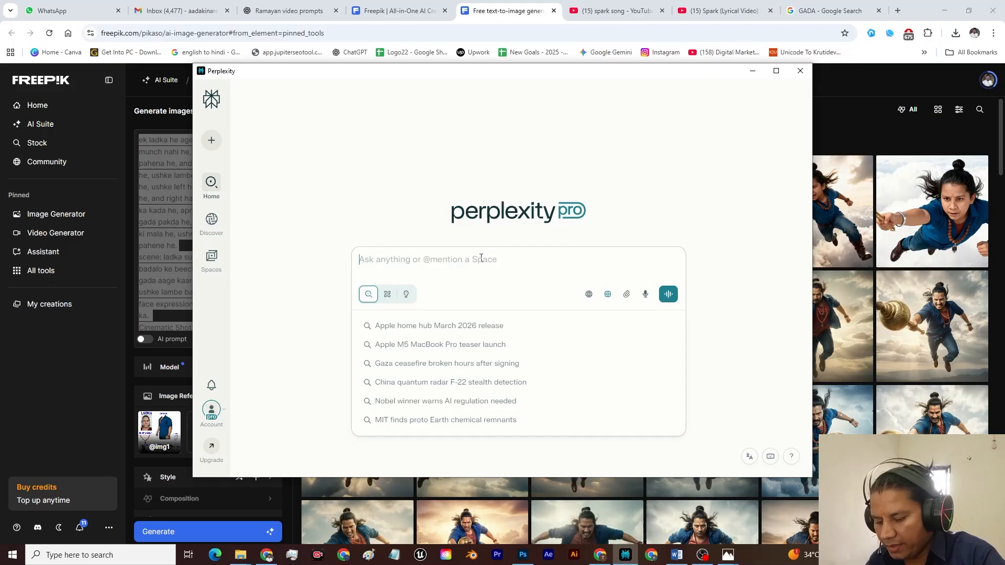
pyautogui.write('bhai ish ')
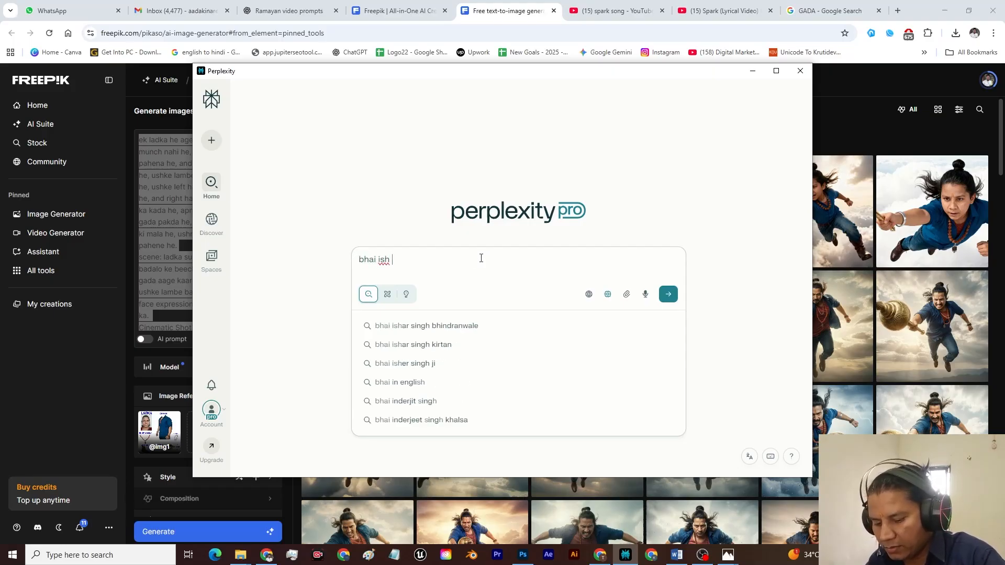
pyautogui.write('prompt b')
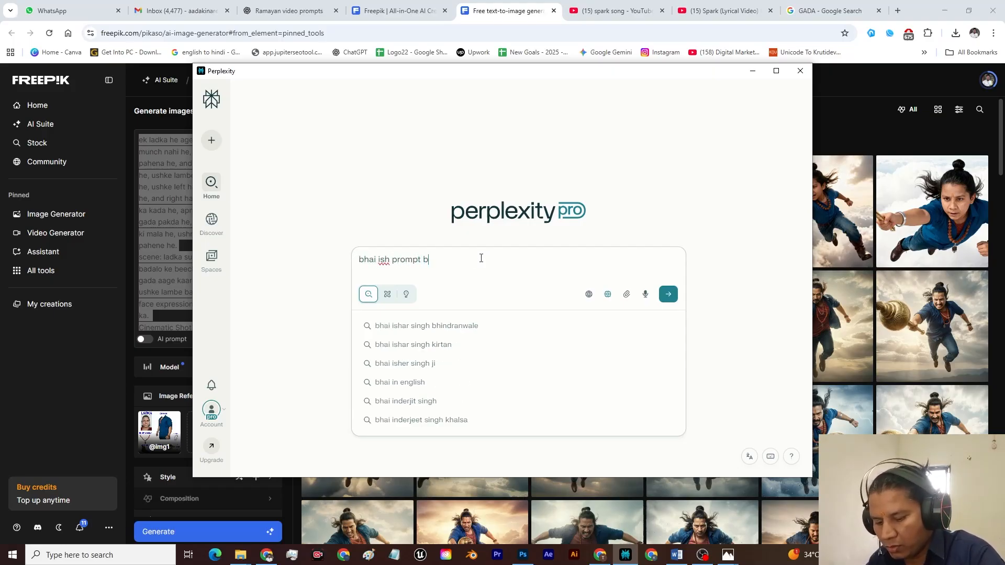
pyautogui.press('BackSpace')
pyautogui.write('ko theek karke de acche se')
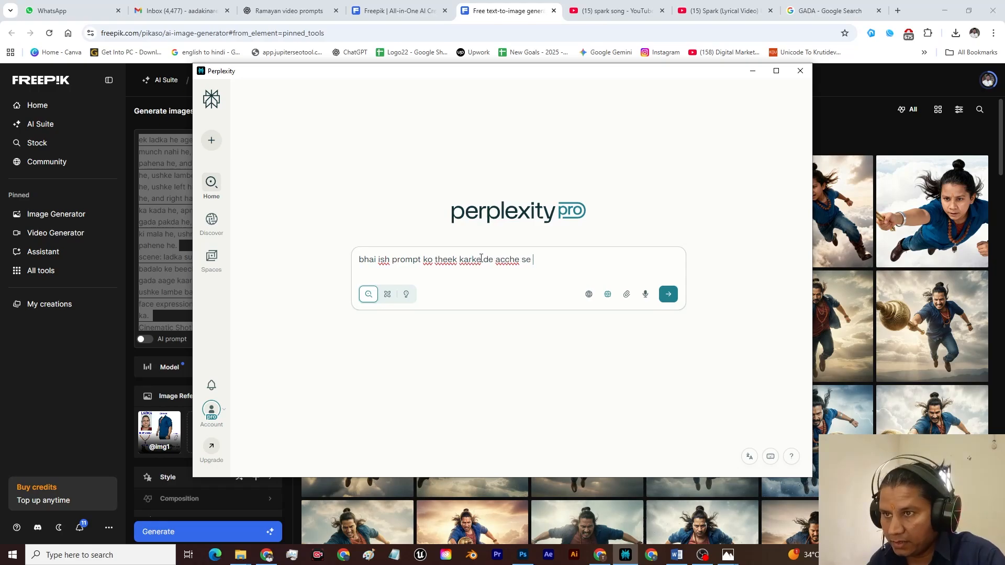
pyautogui.press('BackSpace')
pyautogui.write(', and cinematic lagna chahiye.')
pyautogui.hotkey('ctrl', 'v')
pyautogui.press('Return')
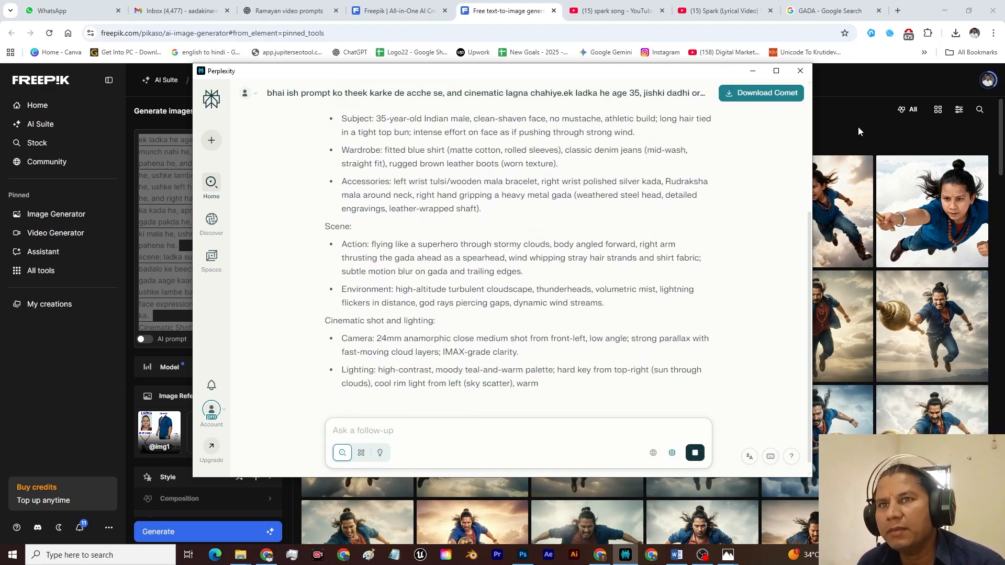
# Step: Try to replace the Freepik prompt with Perplexity's detailed version, copied from the Subject line through the Aspect ratio line
pyautogui.click(776, 70)
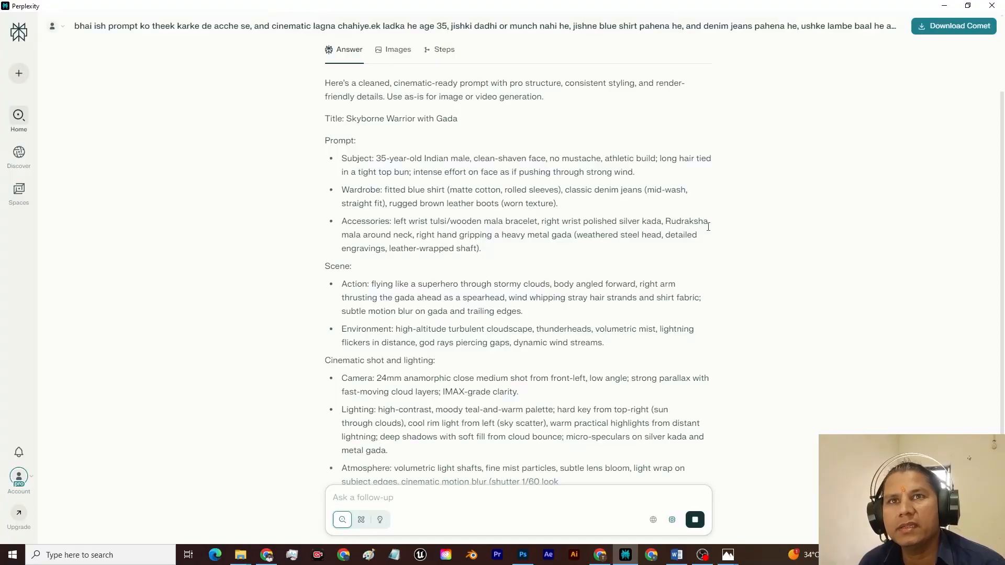
pyautogui.moveTo(708, 227); pyautogui.dragTo(703, 291)
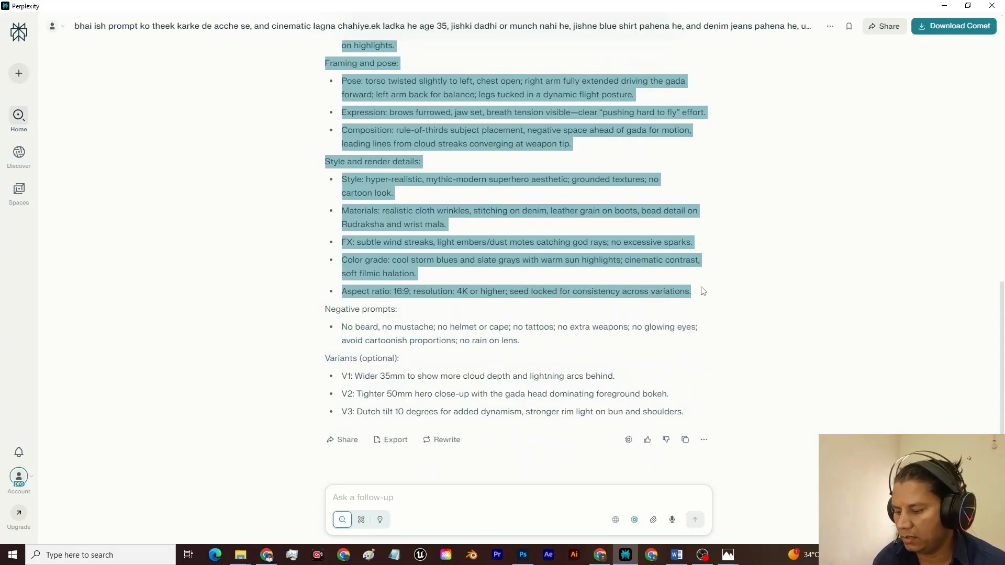
pyautogui.hotkey('alt', 'Tab')
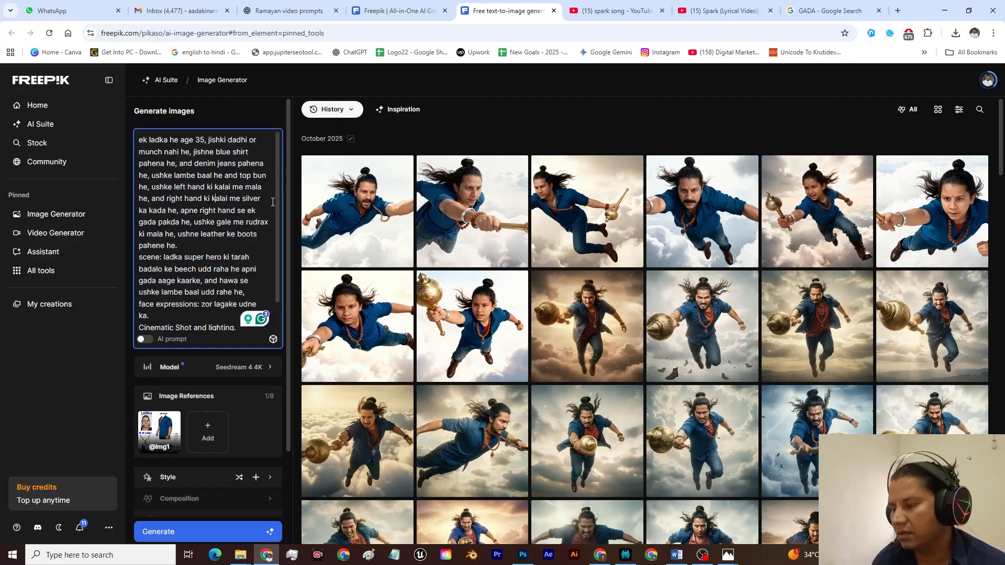
pyautogui.hotkey('ctrl', 'v')
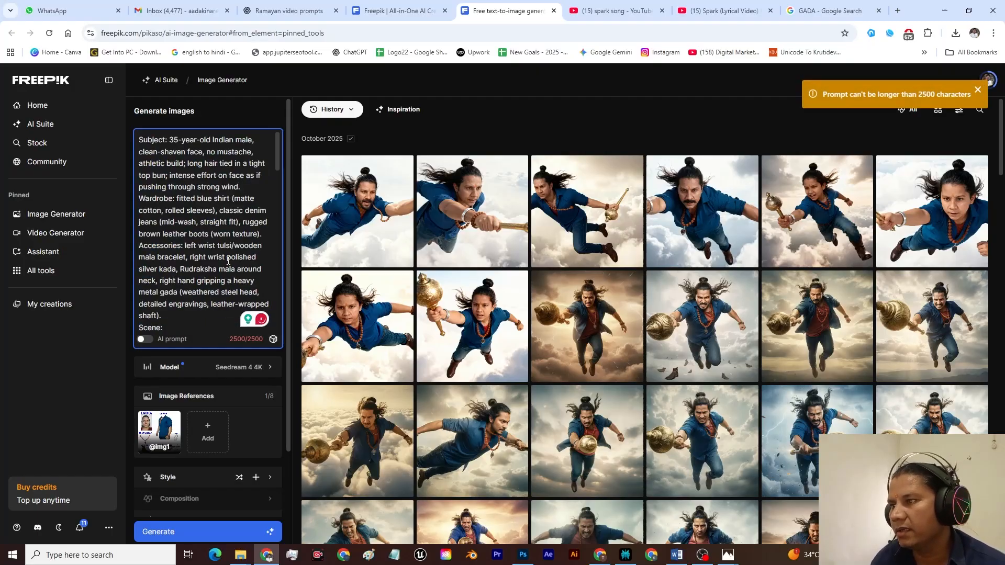
# Step: Return to Perplexity and send the follow-up "bhai ise thoda chota karke do" to get a shorter prompt
pyautogui.hotkey('alt', 'Tab')
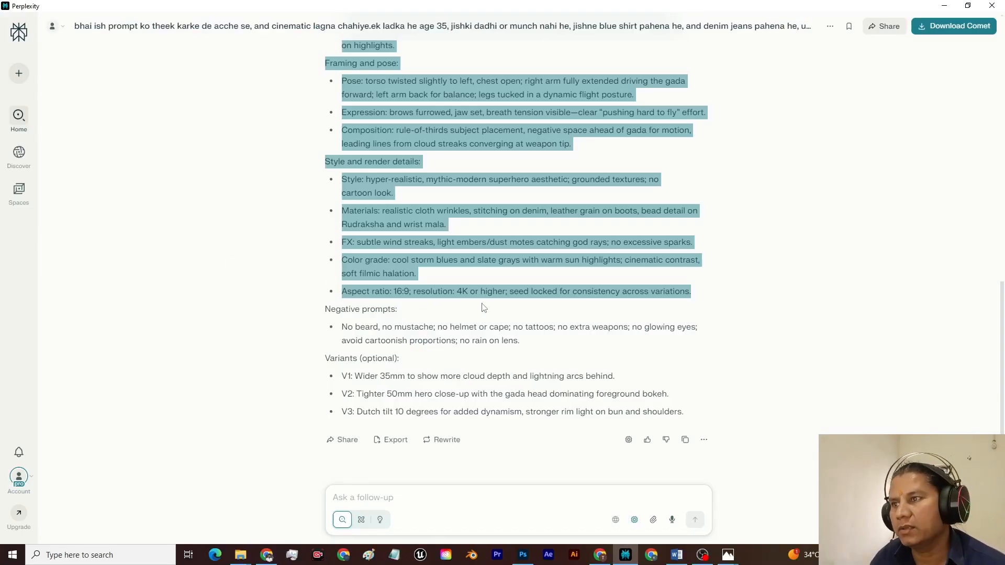
pyautogui.click(775, 340)
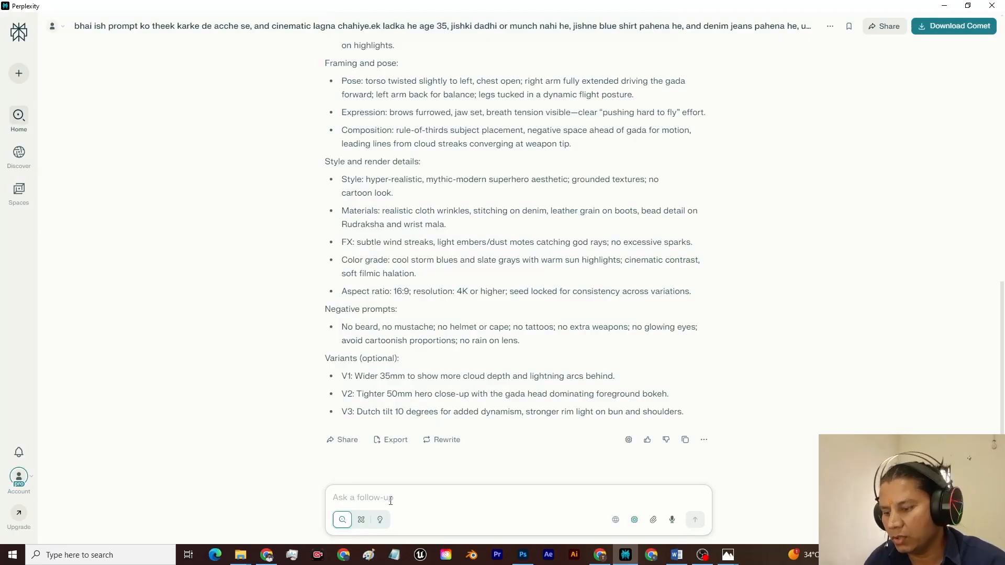
pyautogui.write('bhai ')
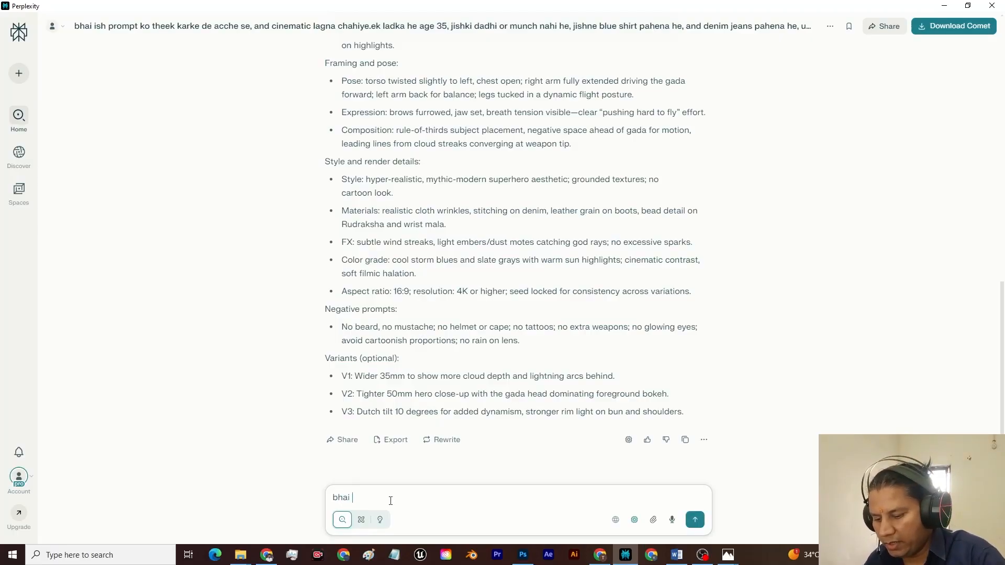
pyautogui.write('ise thod')
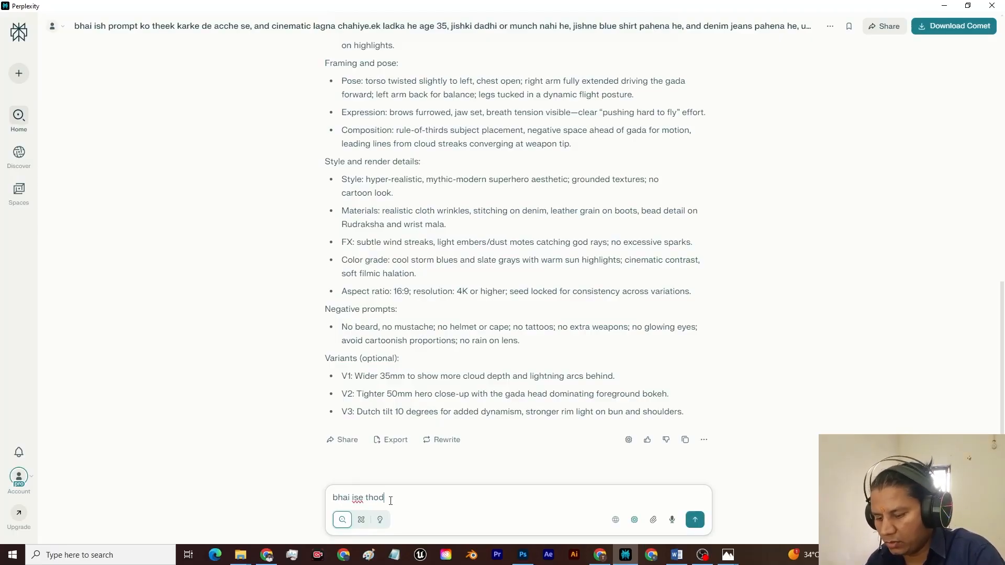
pyautogui.write('a chota ka')
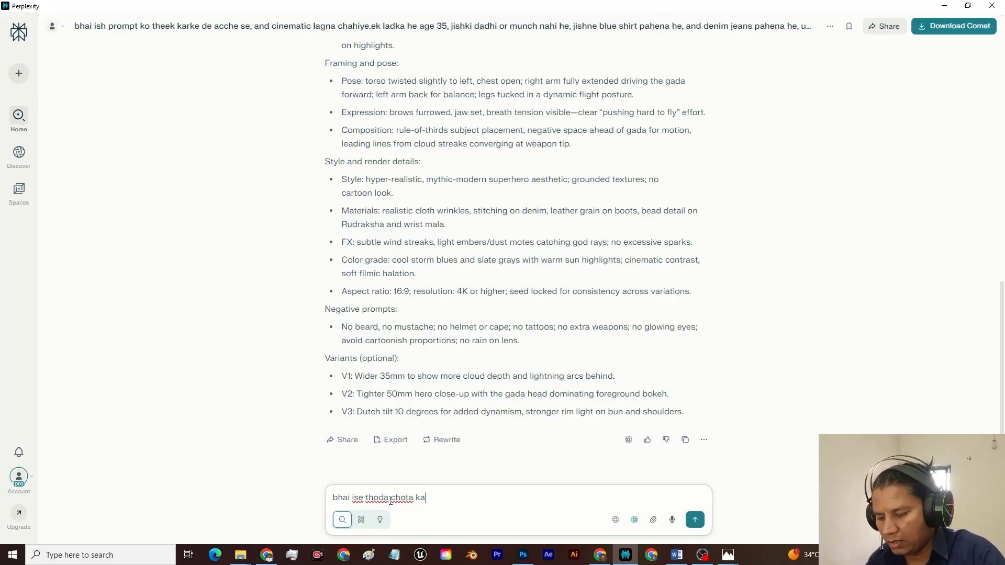
pyautogui.write('rke do')
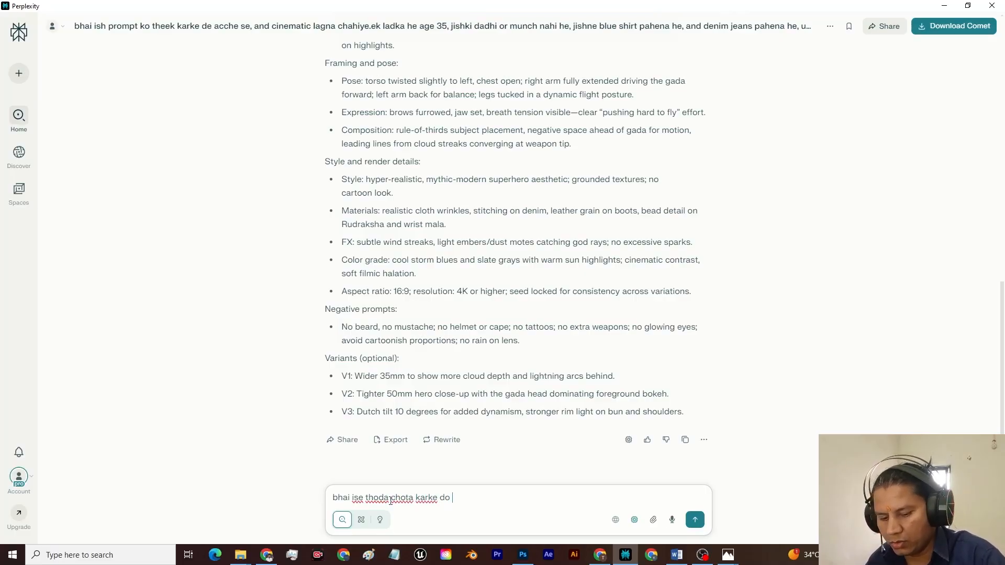
pyautogui.press('Return')
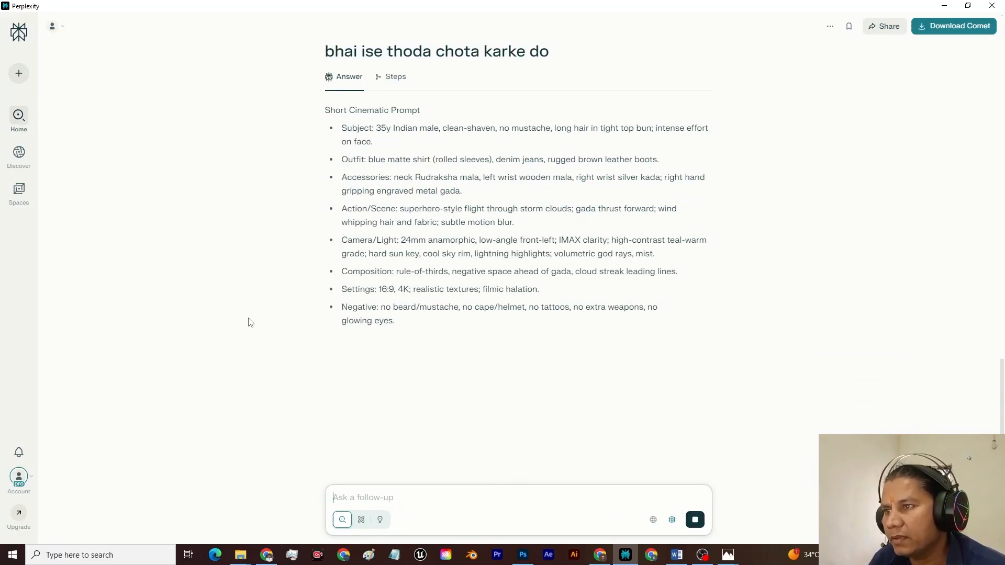
# Step: Copy the short cinematic prompt from Subject through Negative, replace the Freepik prompt with it, and generate the images
pyautogui.moveTo(343, 127); pyautogui.dragTo(436, 331)
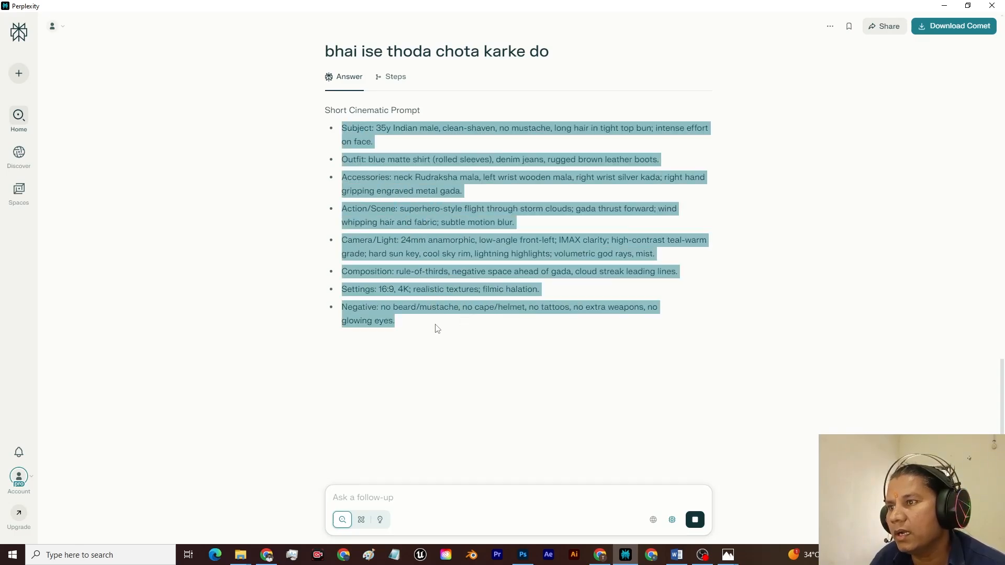
pyautogui.hotkey('ctrl', 'c')
pyautogui.hotkey('alt', 'Tab')
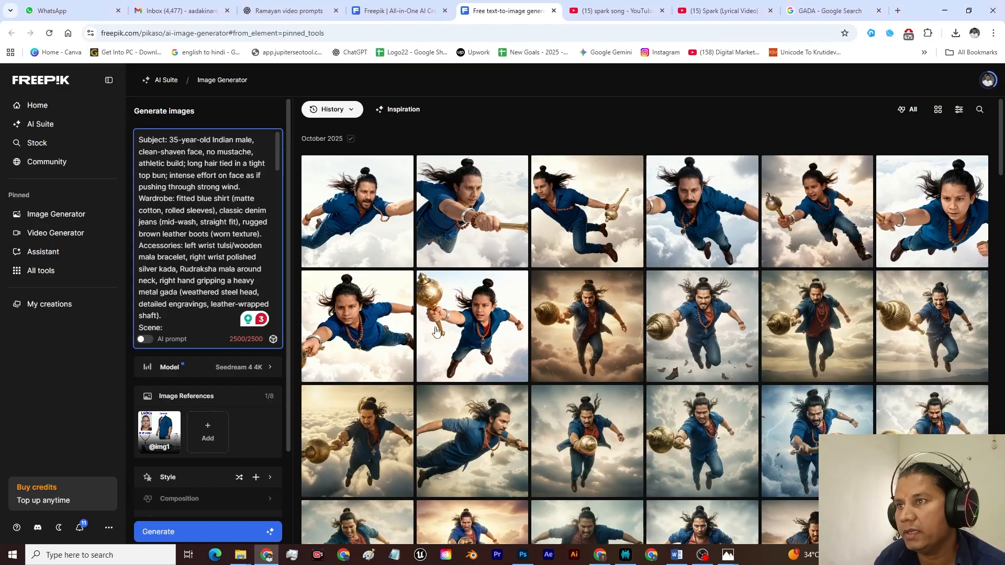
pyautogui.hotkey('ctrl', 'a')
pyautogui.hotkey('ctrl', 'v')
pyautogui.click(200, 535)
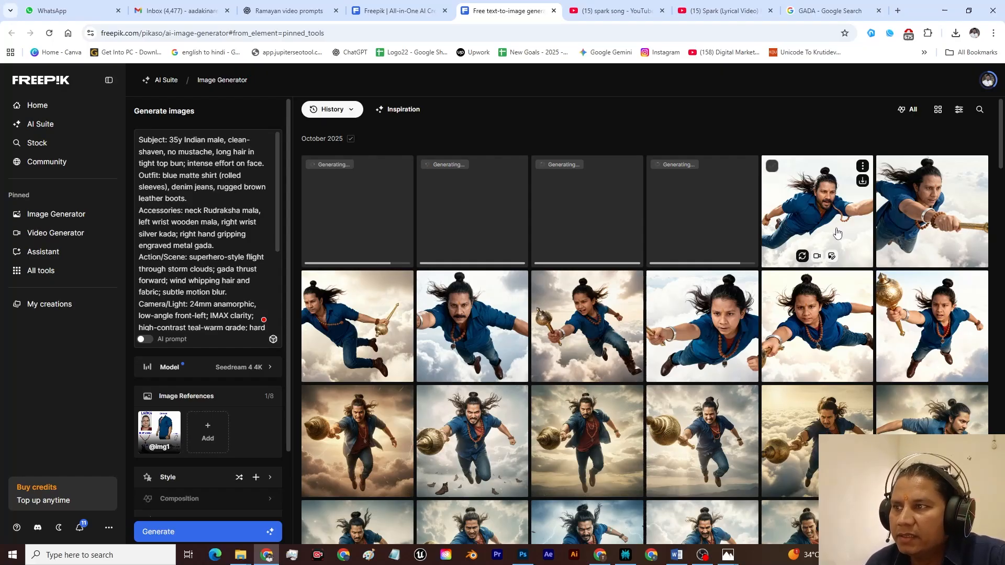
# Step: Examine the newly generated Seedream 4 4K flying images one by one in the enlarged preview
pyautogui.click(833, 298)
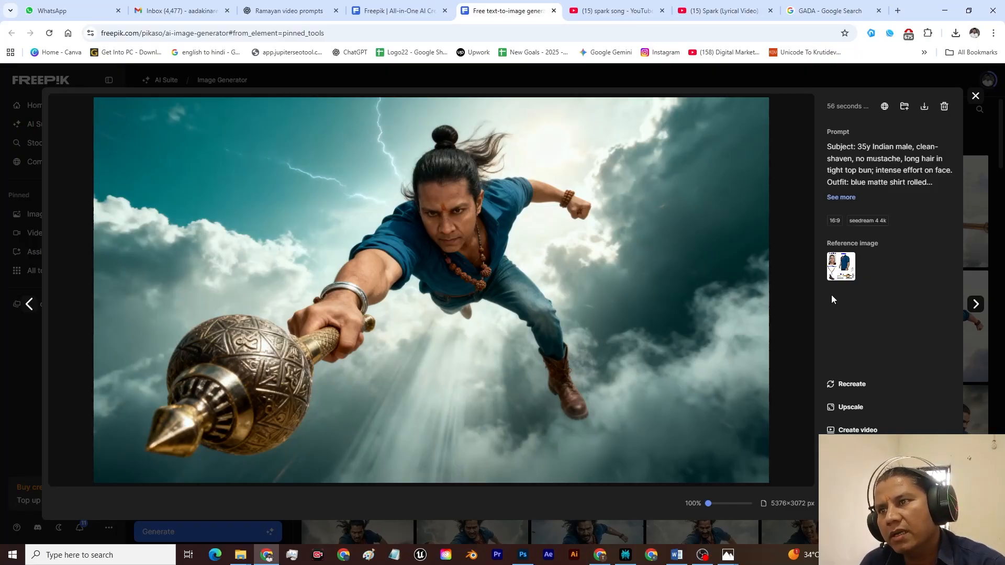
pyautogui.press('Right')
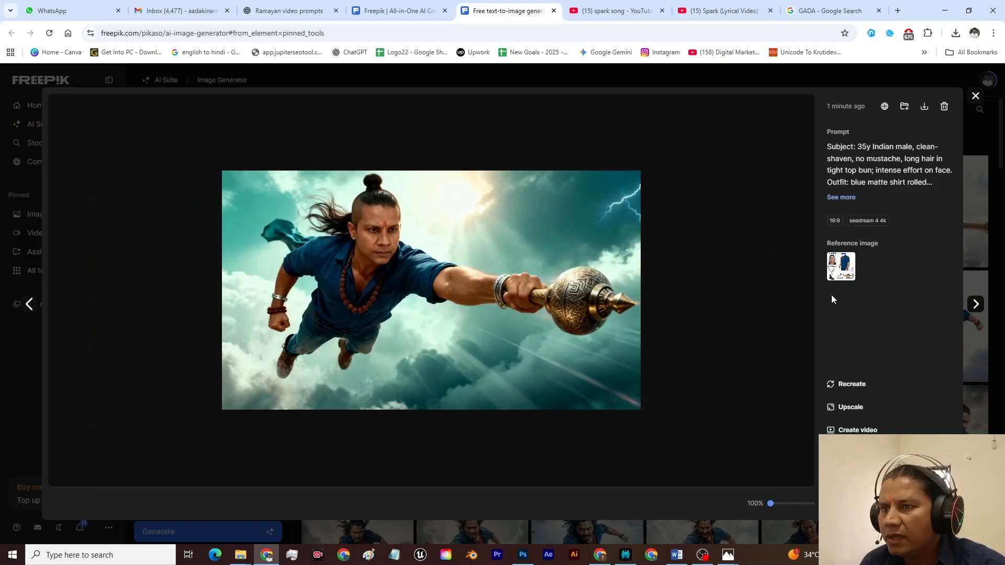
pyautogui.press('Right')
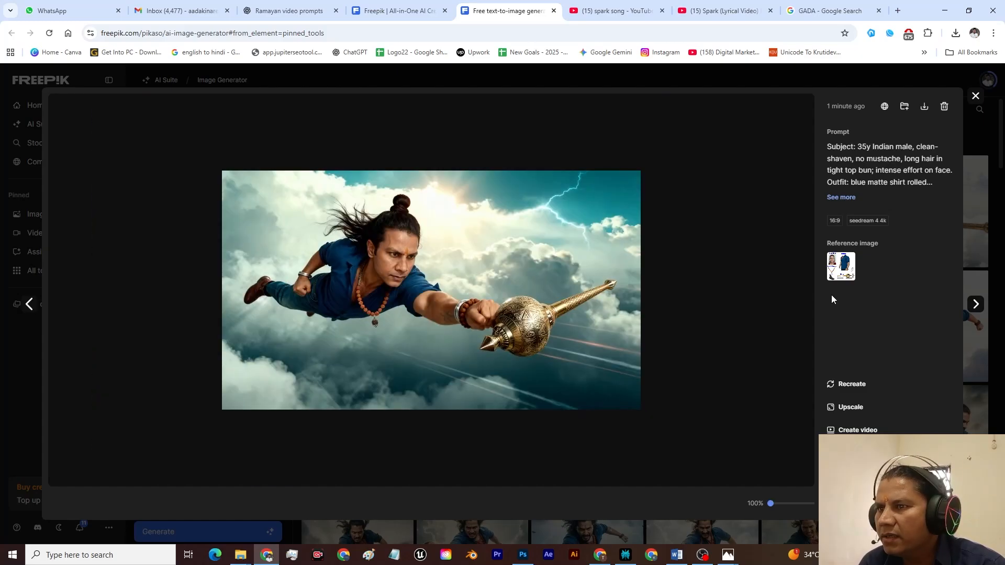
pyautogui.press('Right')
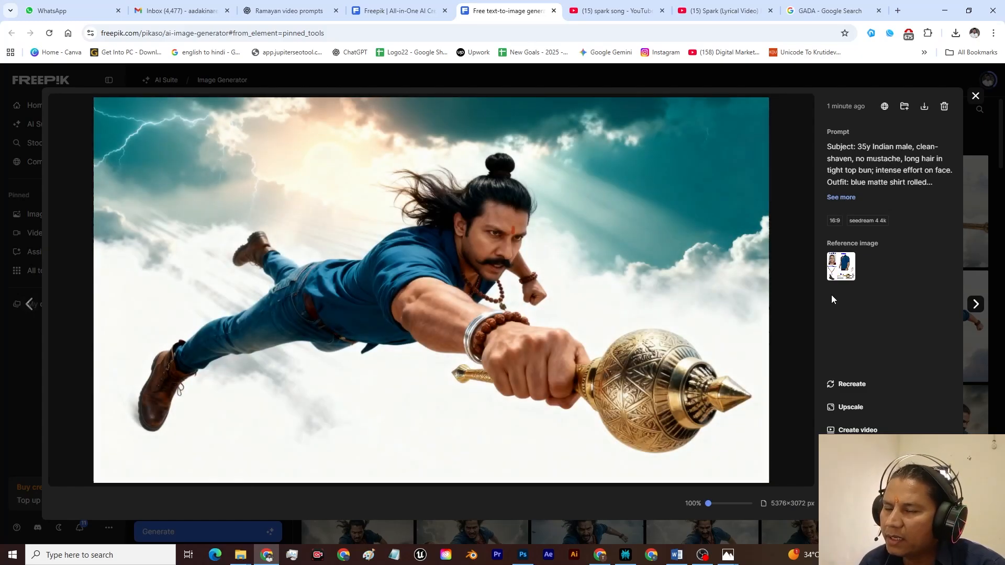
pyautogui.press('Right')
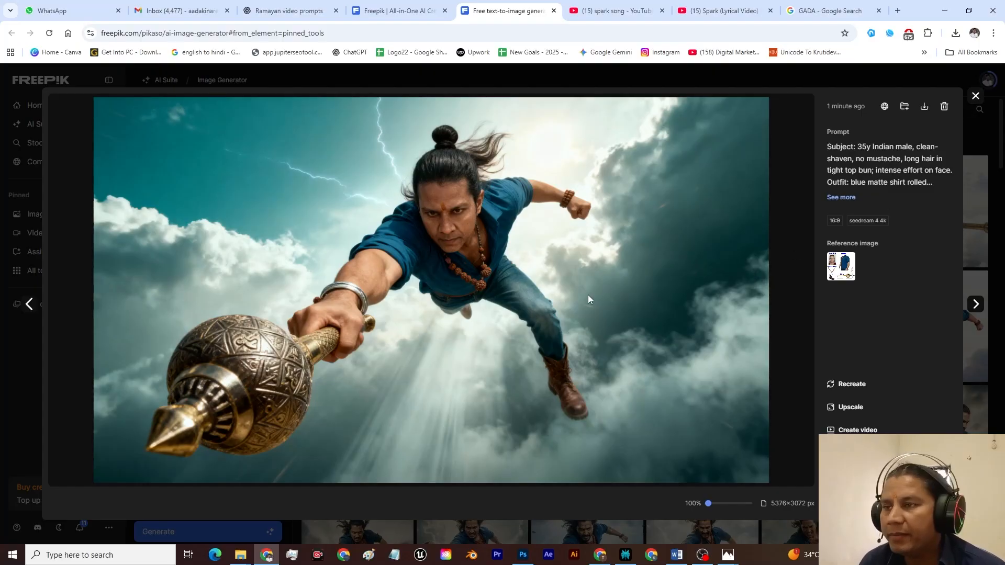
pyautogui.click(975, 95)
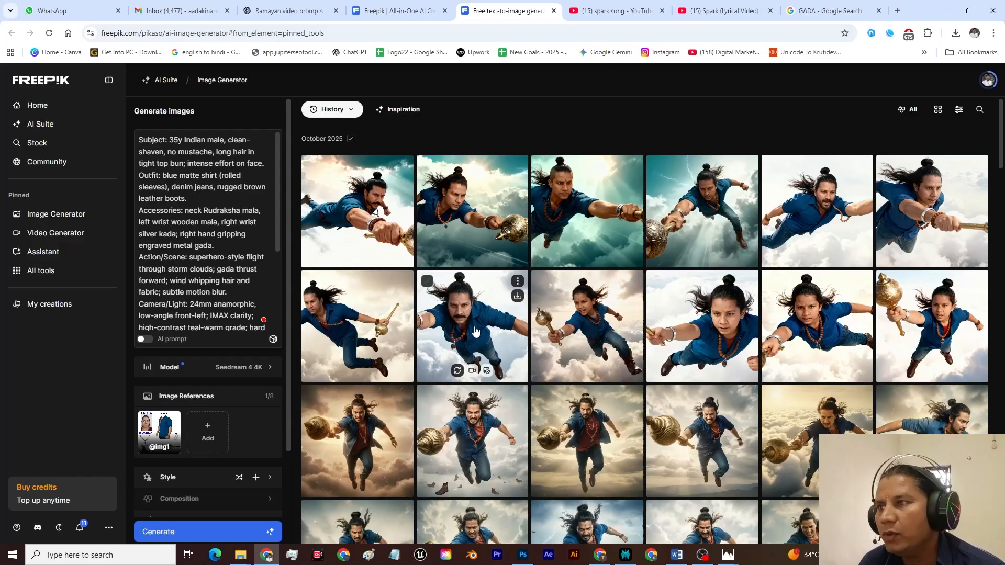
# Step: Try to replace the prompt with the original Hinglish one copied from the earlier image of the mustached flying man
pyautogui.click(220, 234)
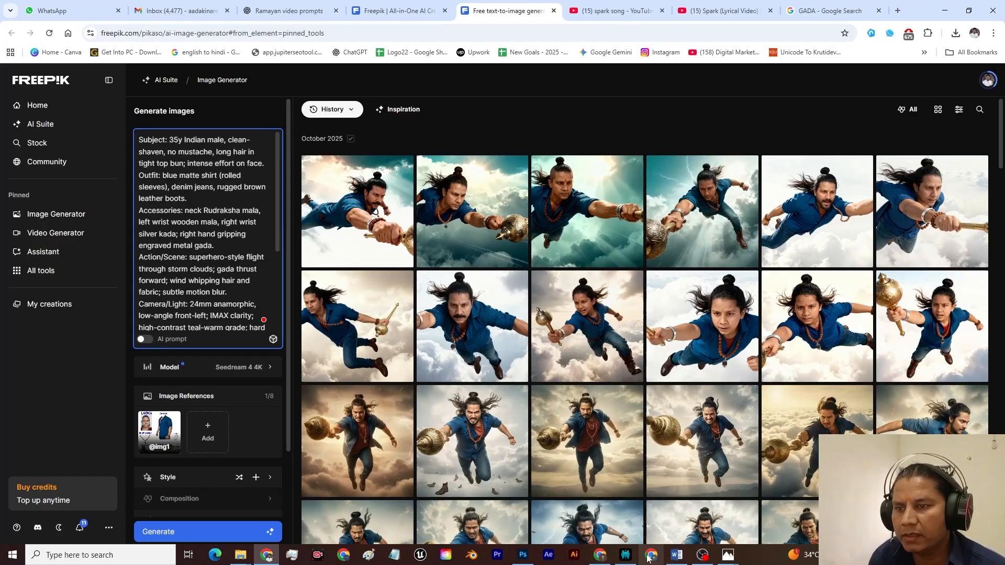
pyautogui.click(487, 349)
pyautogui.click(952, 134)
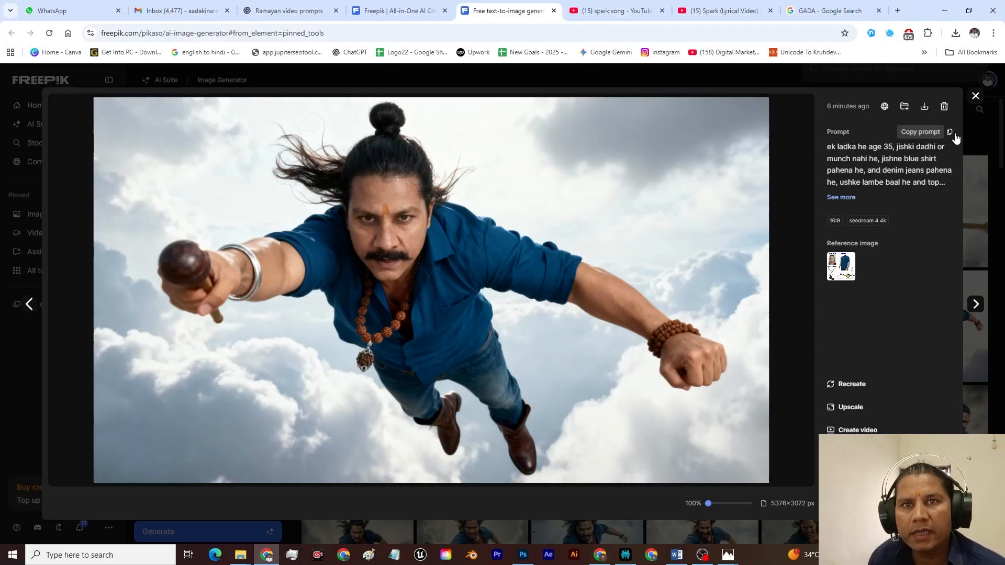
pyautogui.click(976, 96)
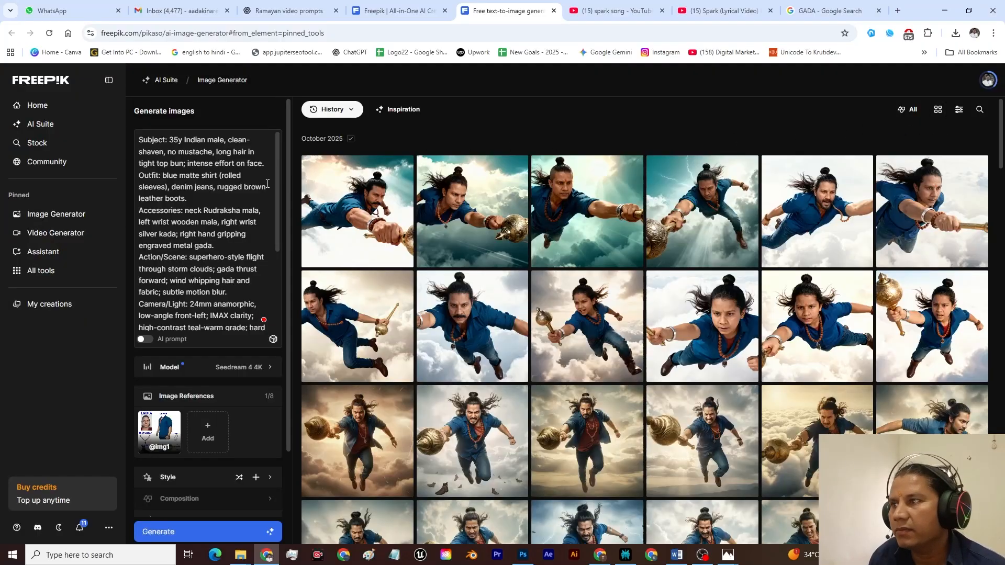
pyautogui.click(267, 184)
pyautogui.hotkey('ctrl', 'a')
pyautogui.hotkey('ctrl', 'v')
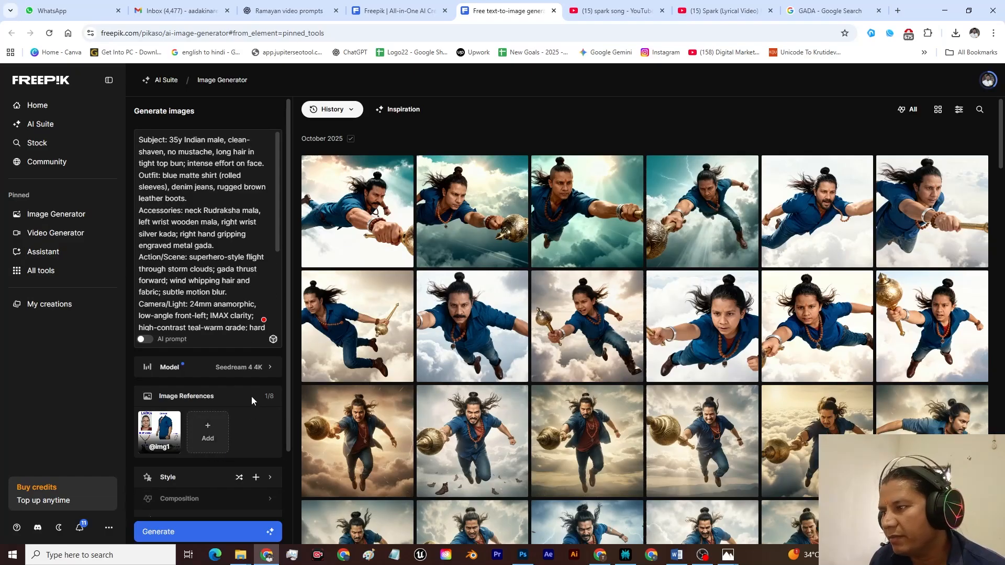
# Step: Switch the model to Google Nano Banana and generate images with the short cinematic prompt
pyautogui.click(246, 367)
pyautogui.moveTo(347, 338)
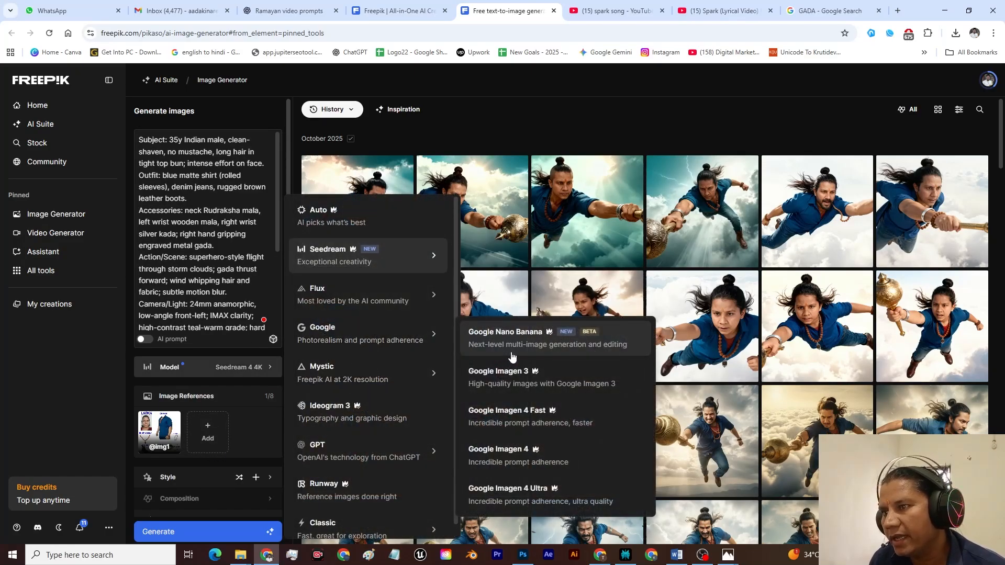
pyautogui.click(512, 357)
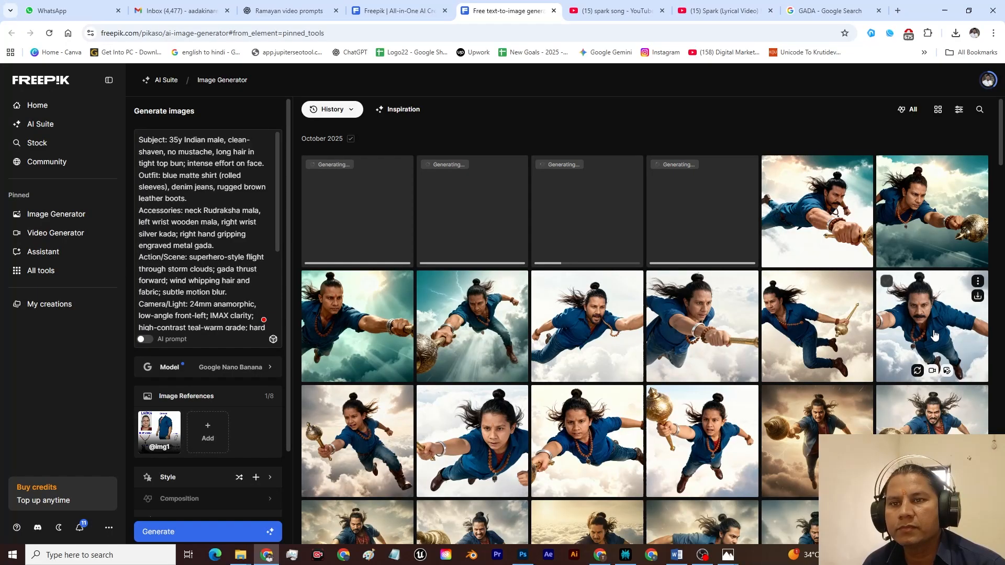
# Step: Copy the Hinglish "ek ladka he age 35" prompt from the earlier mustached-man image and replace the current prompt with it
pyautogui.click(684, 354)
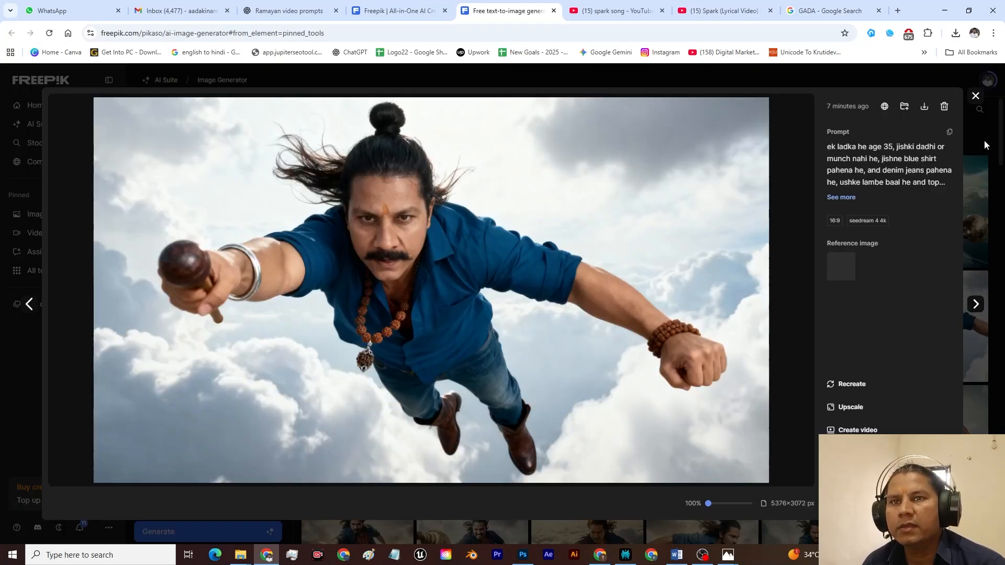
pyautogui.click(949, 132)
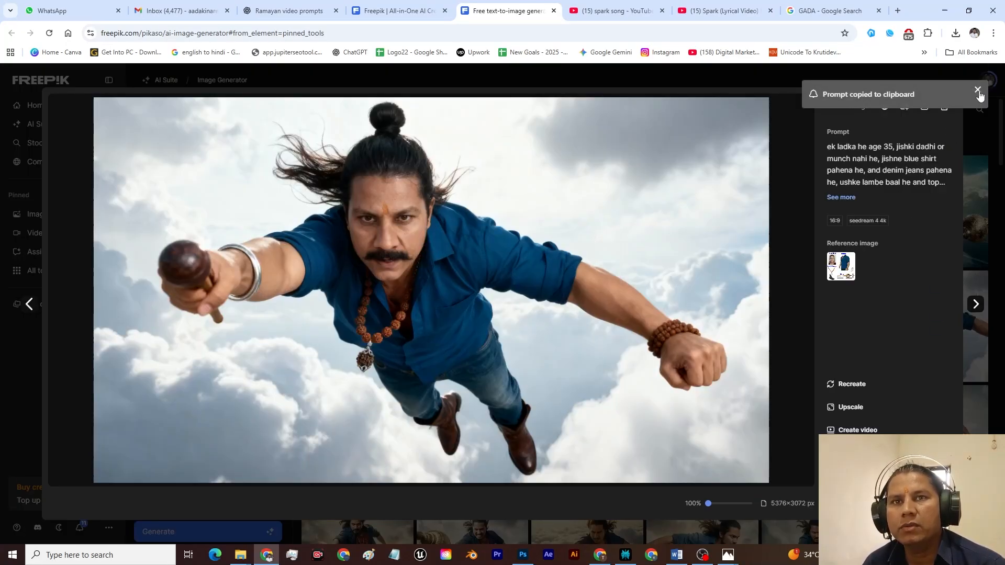
pyautogui.click(975, 101)
pyautogui.click(235, 200)
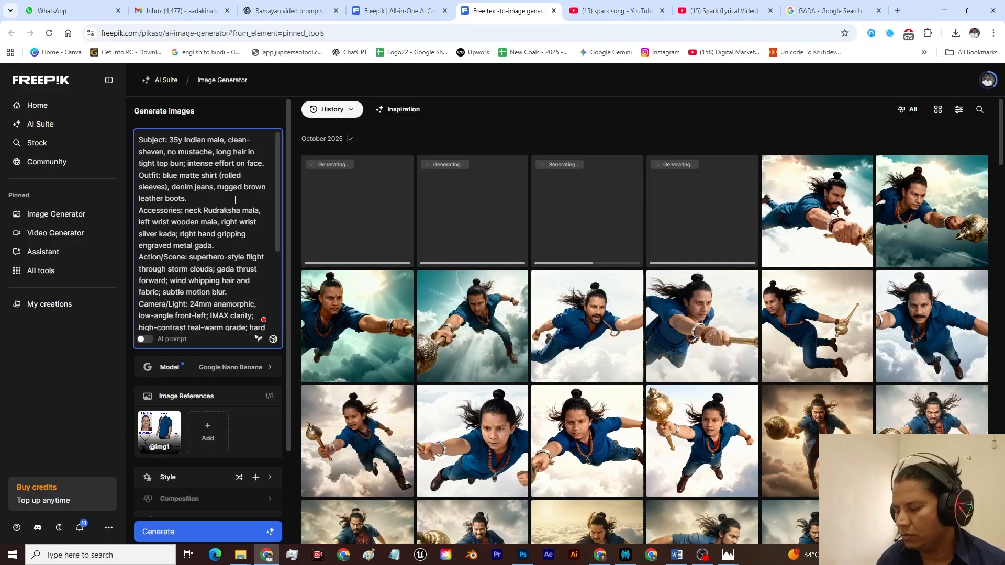
pyautogui.hotkey('ctrl', 'a')
pyautogui.hotkey('ctrl', 'v')
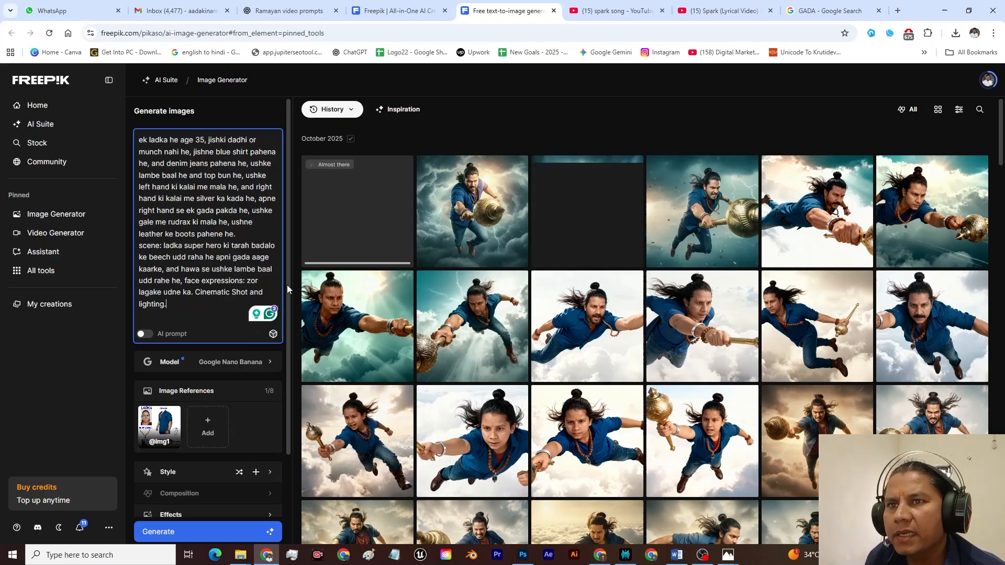
# Step: Compare the Google Nano Banana images generated from the short cinematic prompt at enlarged size
pyautogui.click(715, 219)
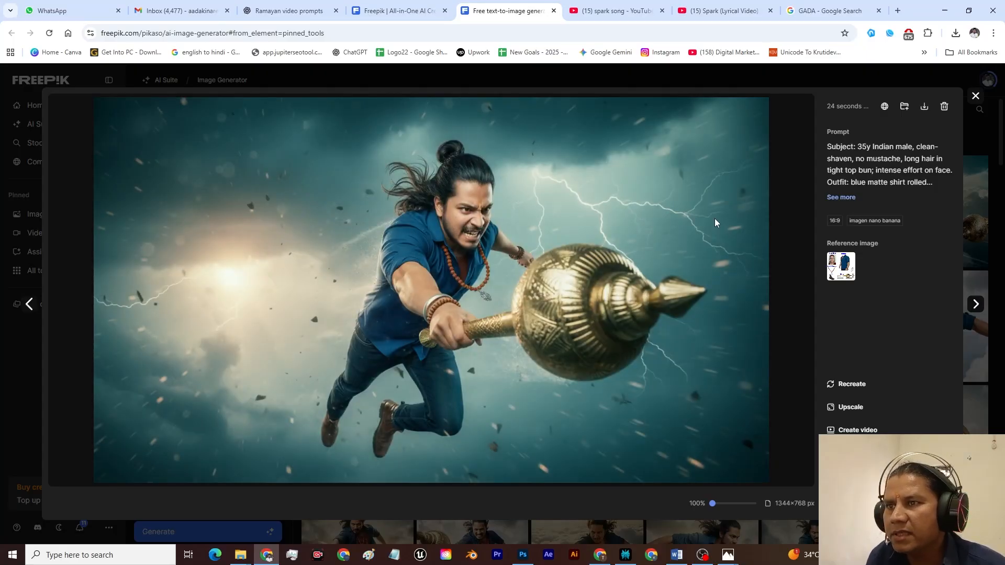
pyautogui.press('Left')
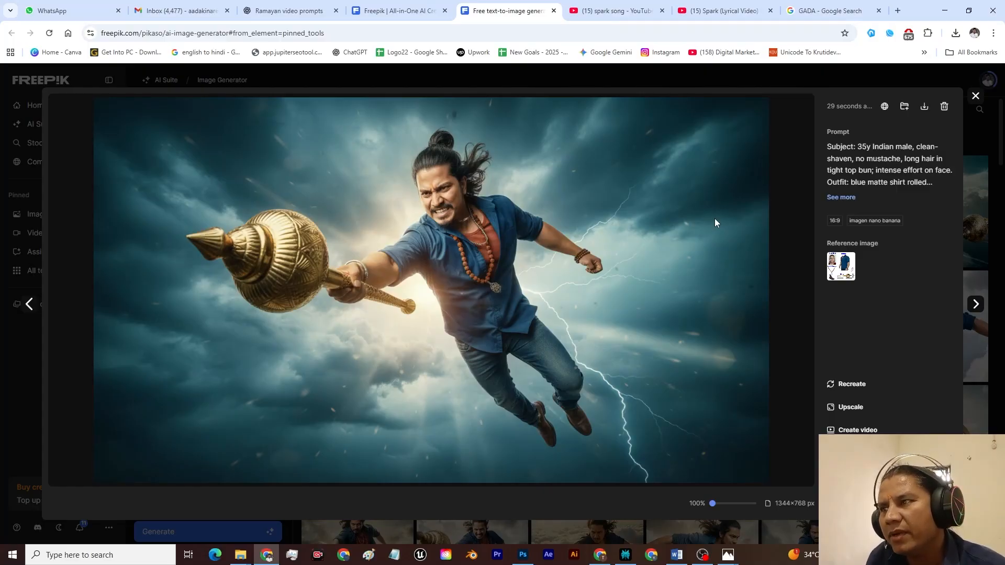
pyautogui.press('Left')
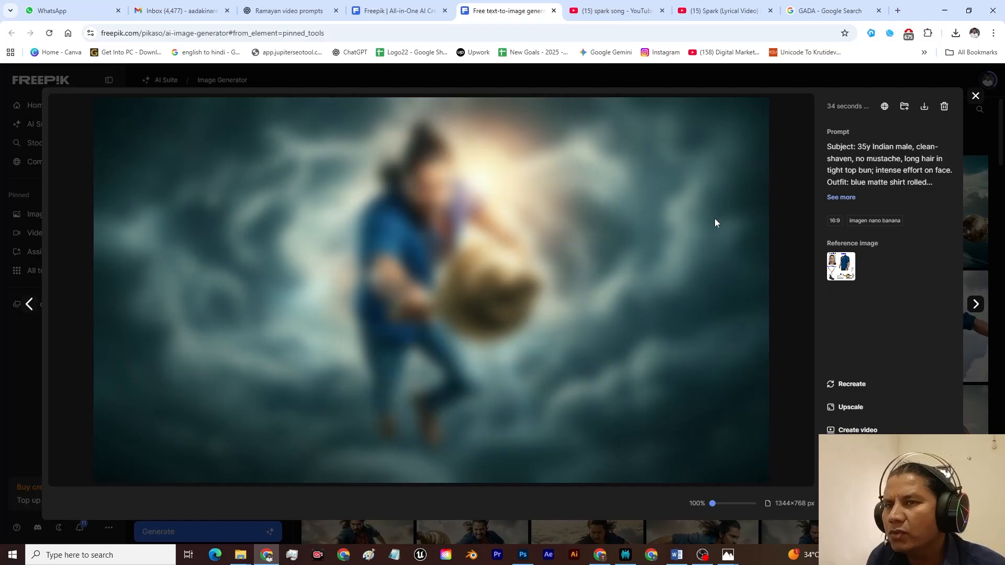
pyautogui.press('Escape')
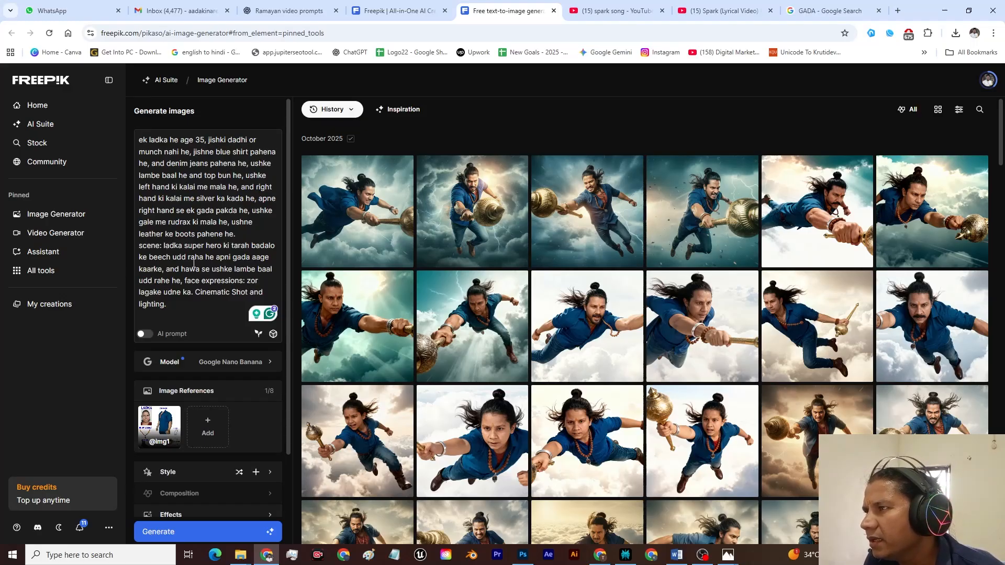
# Step: Remove "apni gada aage kaarke" from the scene description in the Hinglish prompt and generate the images
pyautogui.moveTo(165, 249); pyautogui.dragTo(187, 255)
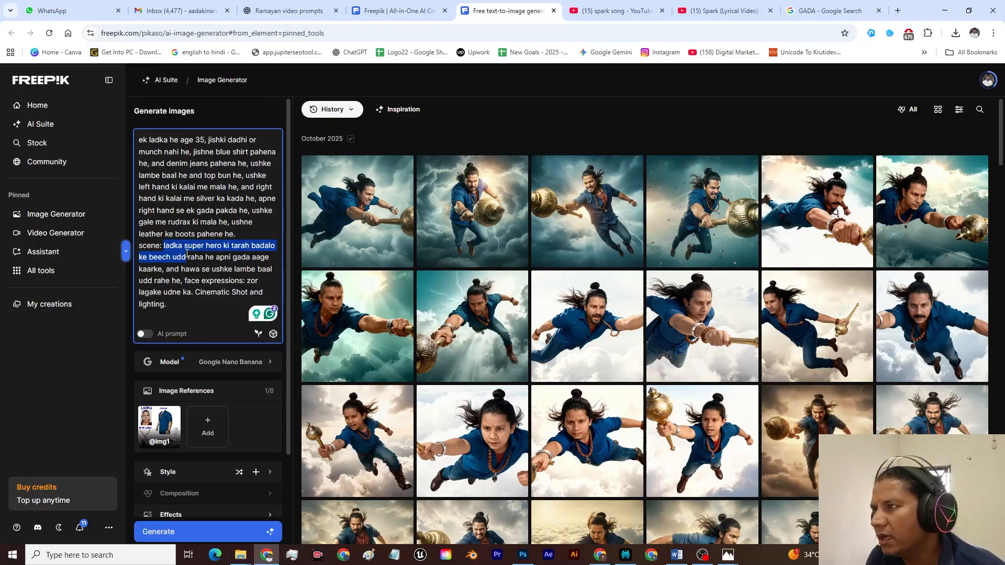
pyautogui.moveTo(187, 254); pyautogui.dragTo(214, 259)
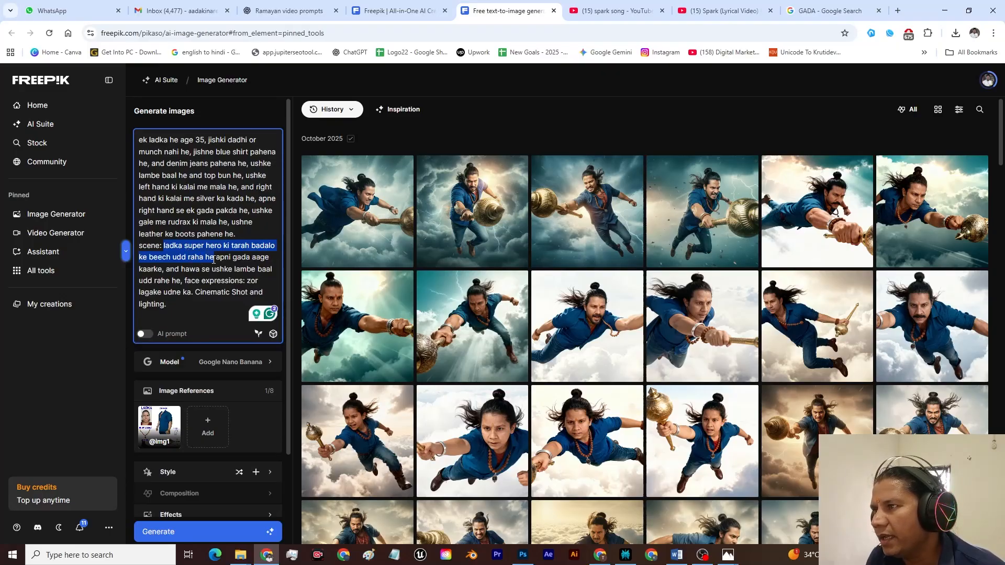
pyautogui.click(241, 262)
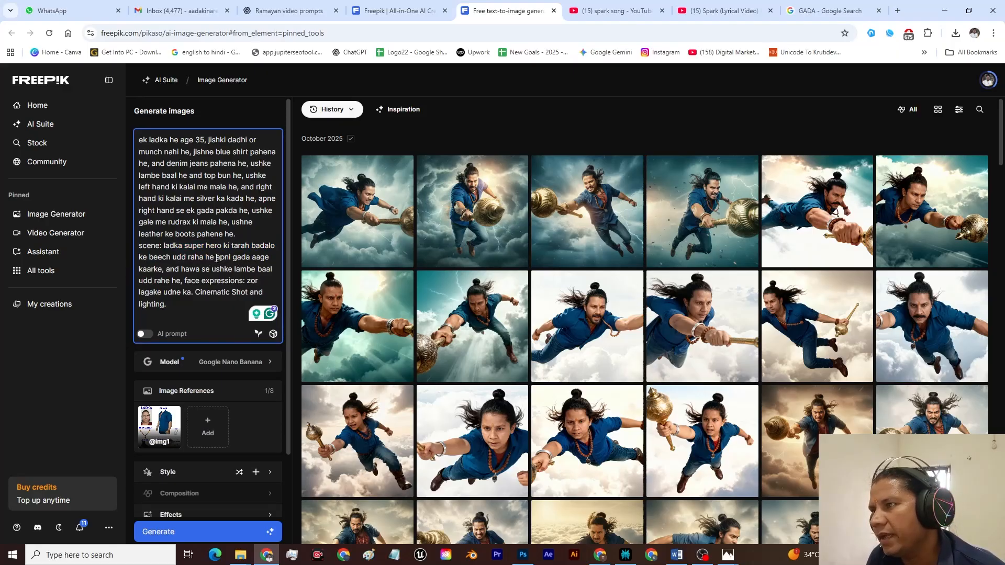
pyautogui.moveTo(215, 257); pyautogui.dragTo(163, 273)
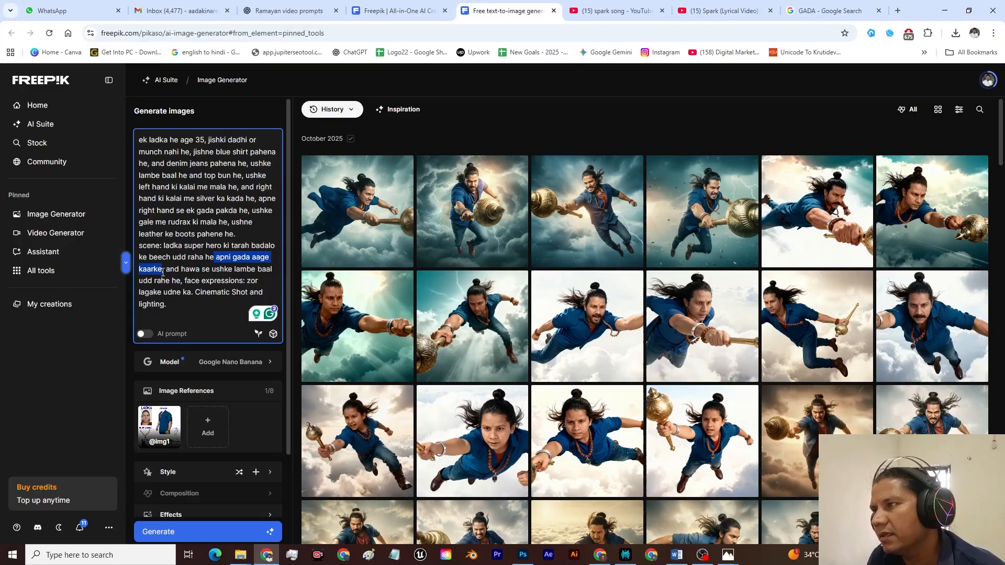
pyautogui.write(',')
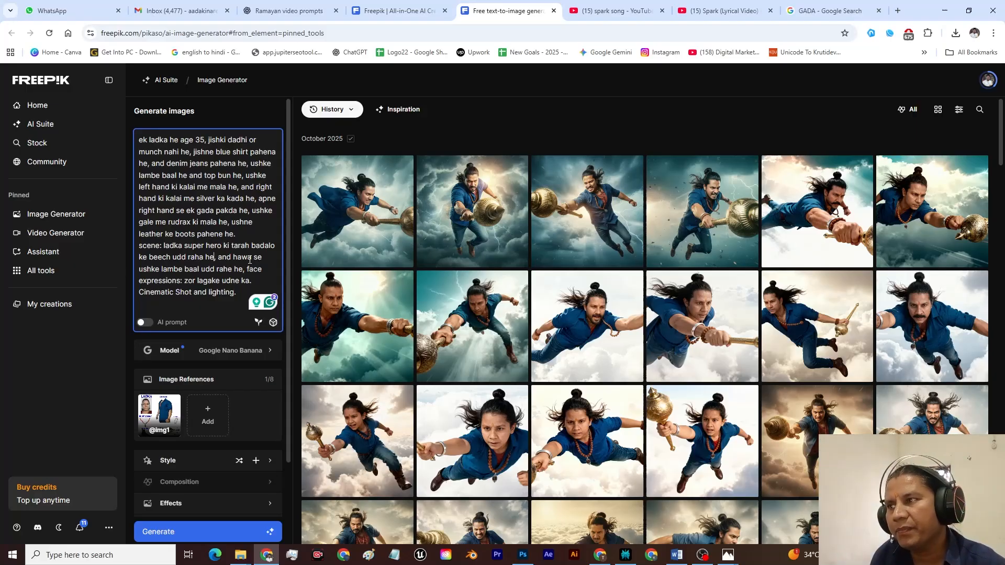
pyautogui.click(175, 530)
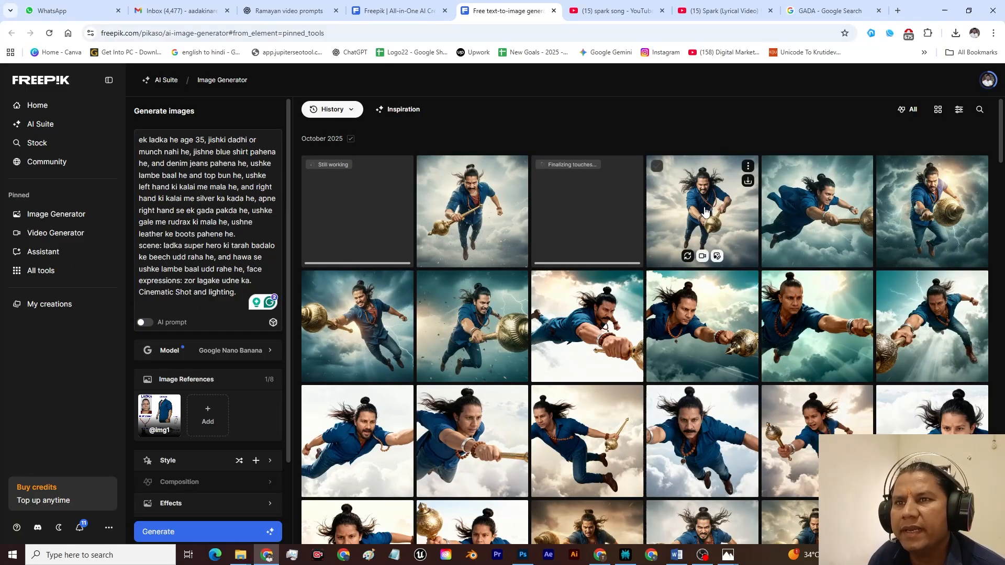
# Step: Review the images generated without the gada-forward phrase, checking the gada and the flying pose
pyautogui.click(705, 213)
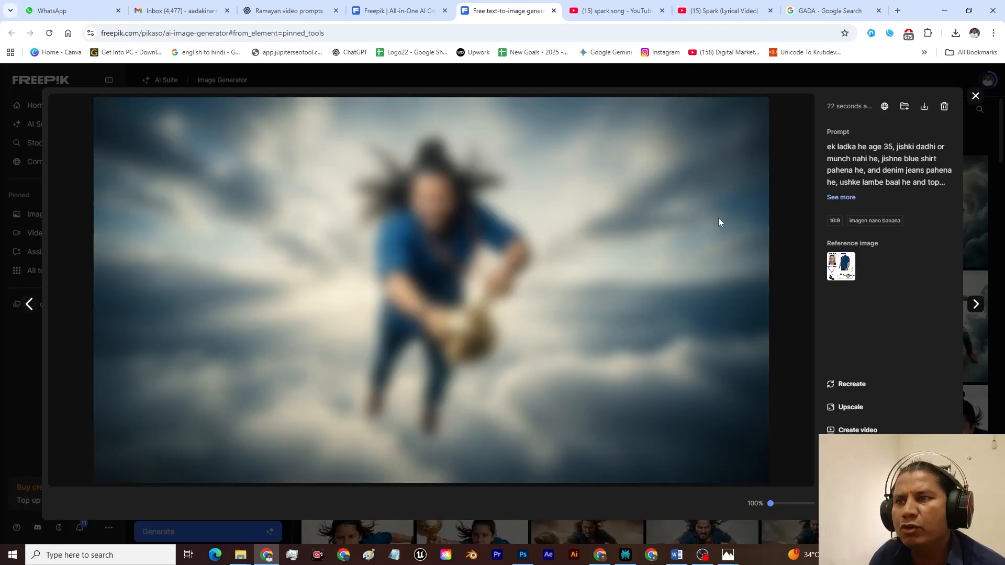
pyautogui.press('Right')
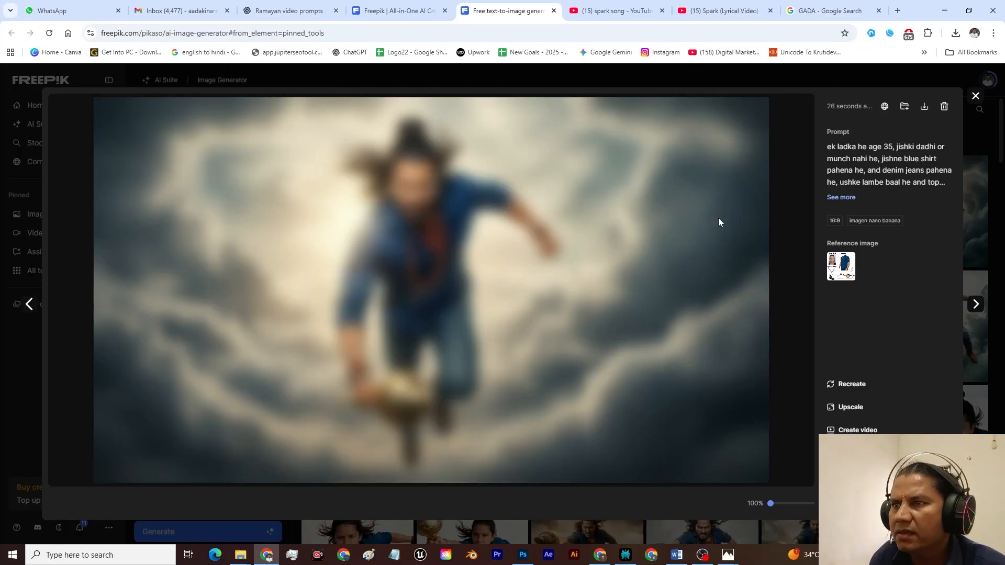
pyautogui.press('Right')
pyautogui.press('Right')
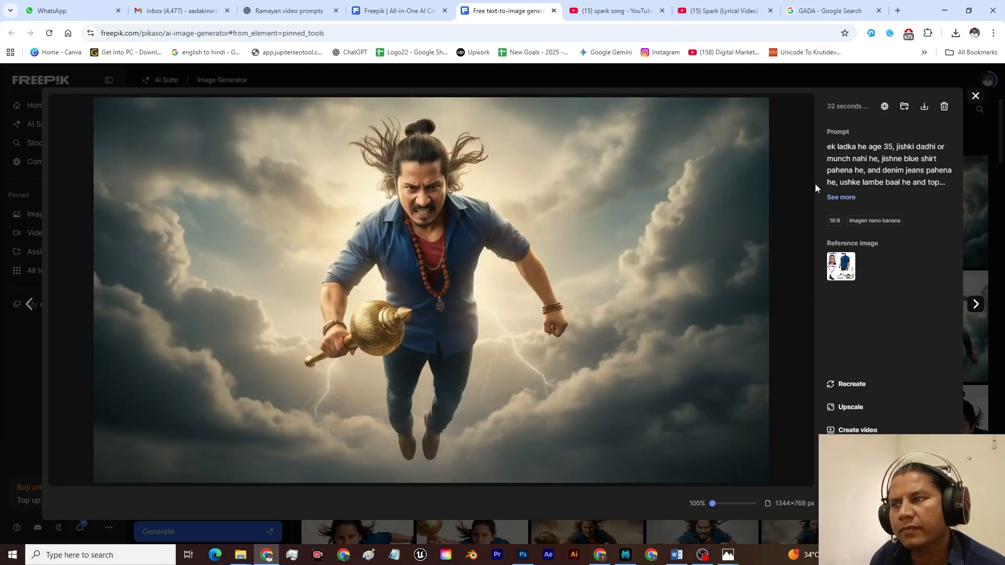
pyautogui.click(977, 98)
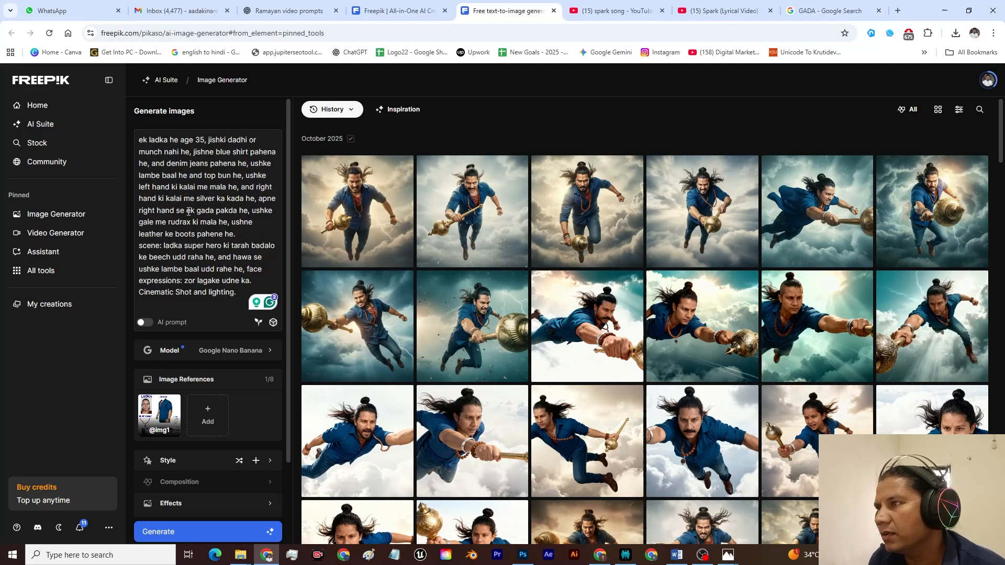
# Step: Remove "apne right hand se ek gada pakda he" from the character description and generate the images again
pyautogui.moveTo(260, 200)
pyautogui.mouseDown()
pyautogui.moveTo(259, 212)
pyautogui.moveTo(229, 212)
pyautogui.moveTo(254, 215)
pyautogui.mouseUp()
pyautogui.press('BackSpace')
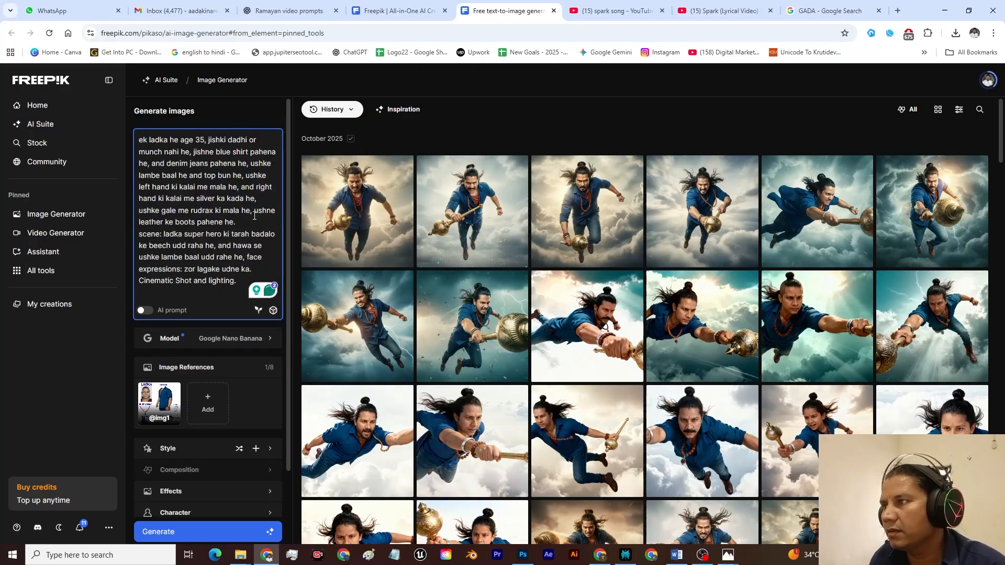
pyautogui.hotkey('ctrl', 'Return')
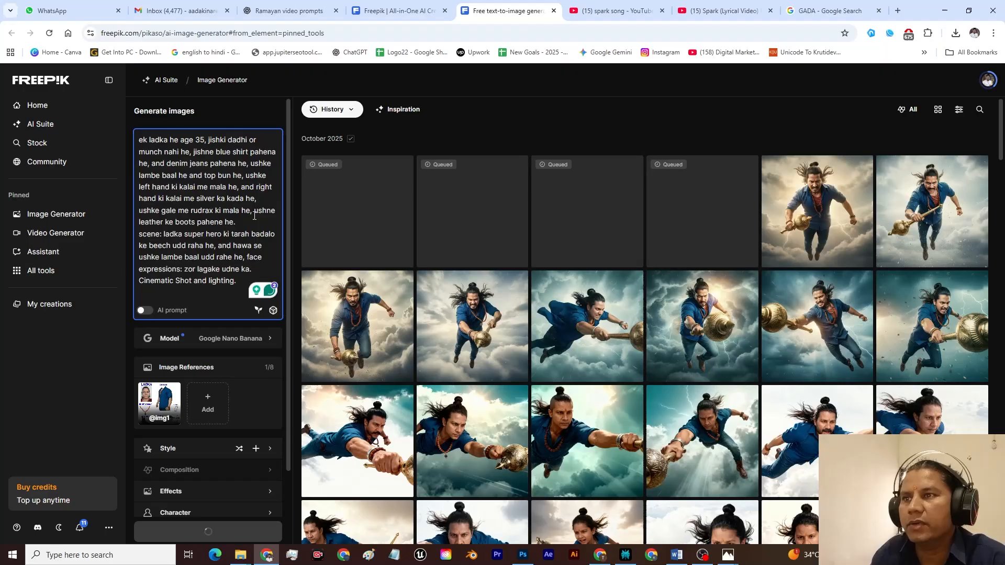
pyautogui.click(250, 394)
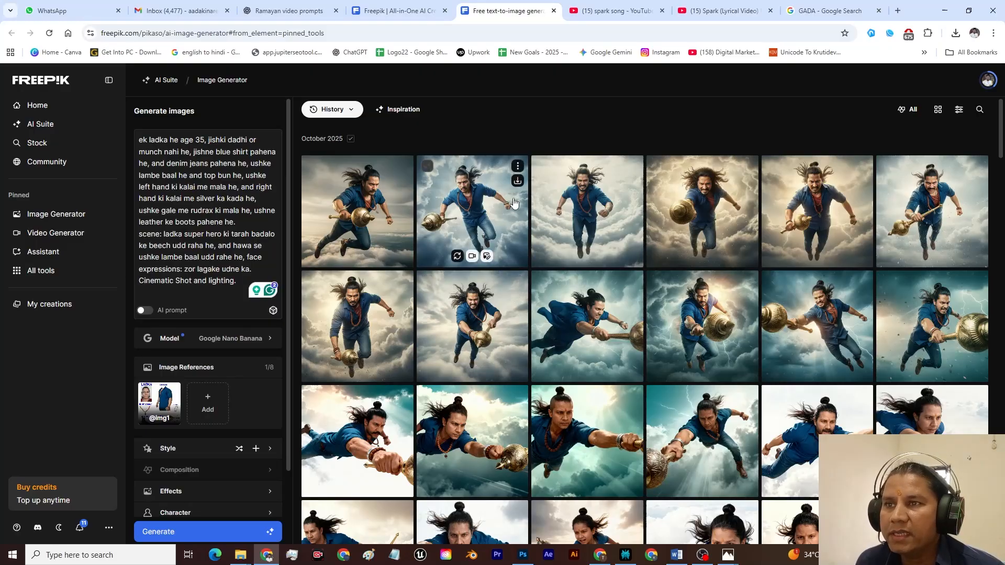
# Step: Inspect the images generated without any mention of the gada in the prompt
pyautogui.click(704, 216)
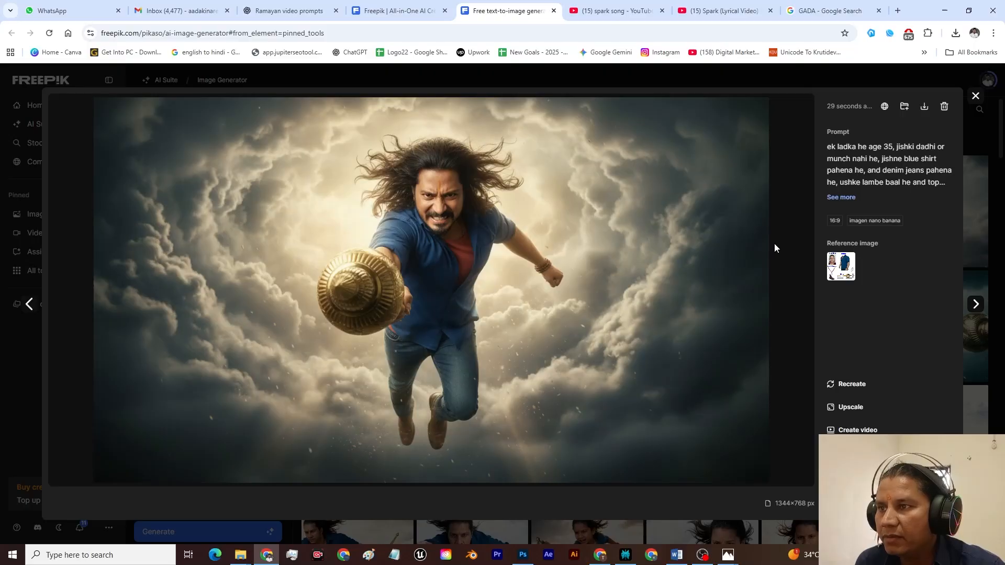
pyautogui.press('Right')
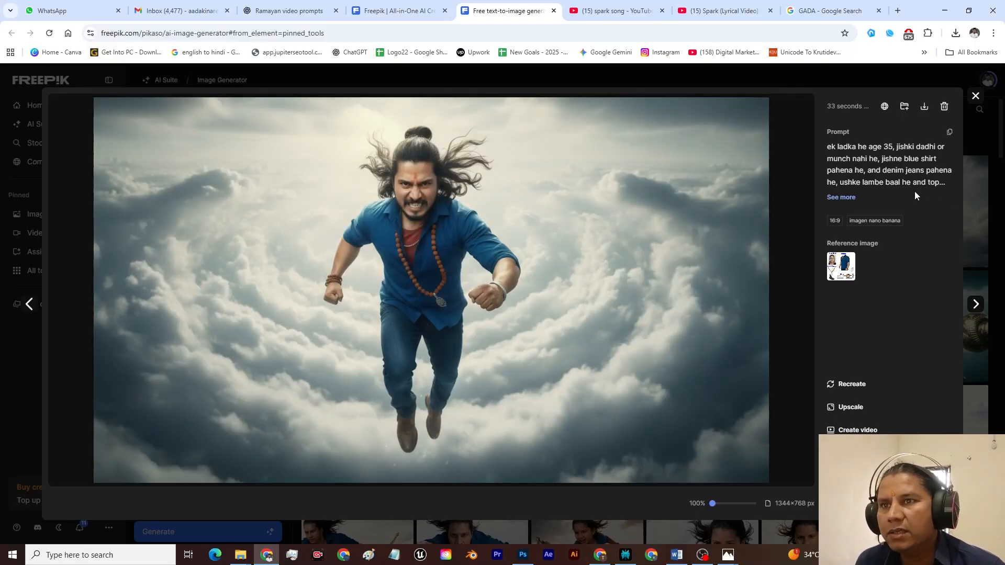
pyautogui.press('Right')
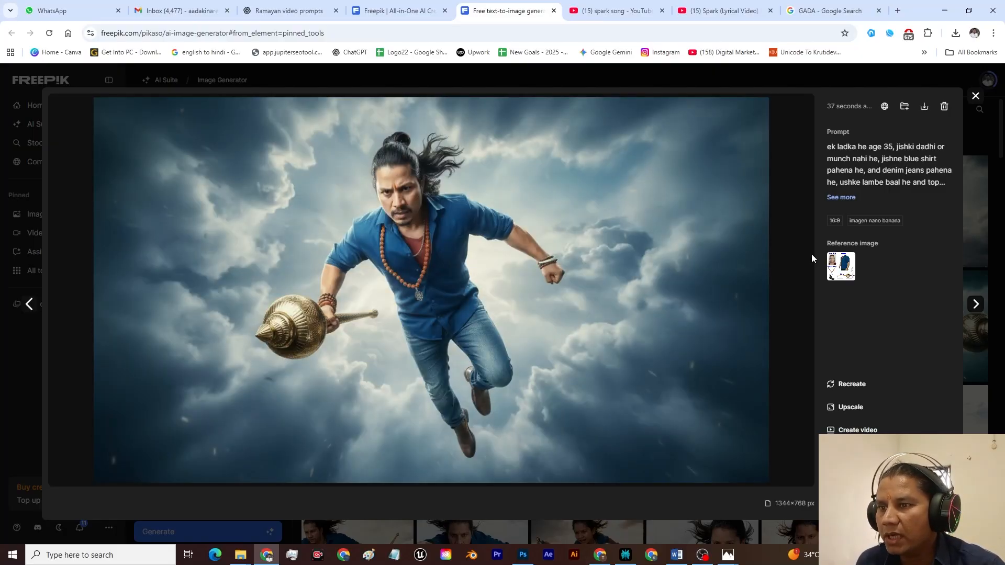
# Step: Add "fully motion blur." to the end of the scene description in the Hinglish prompt and generate the images
pyautogui.press('Right')
pyautogui.press('Escape')
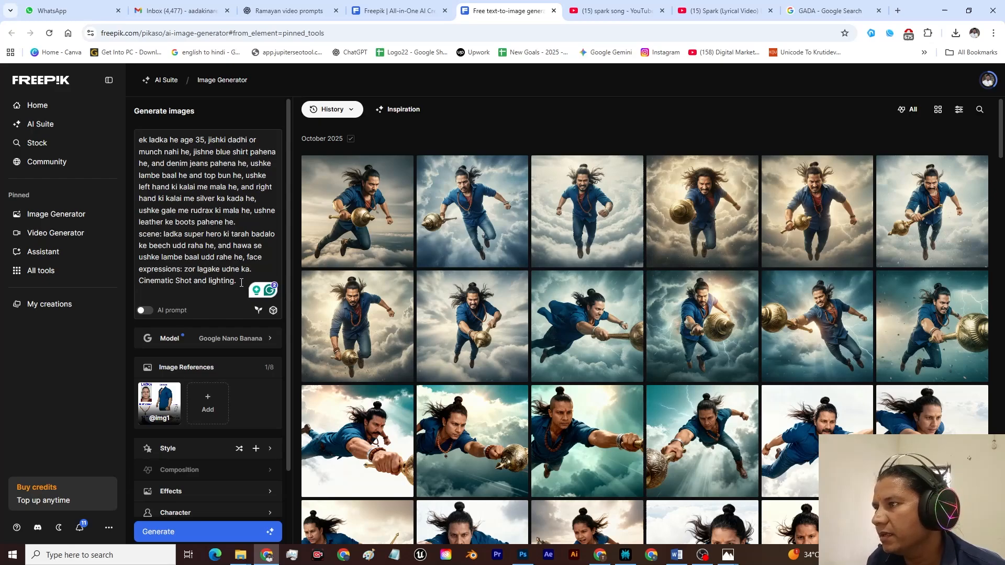
pyautogui.click(241, 283)
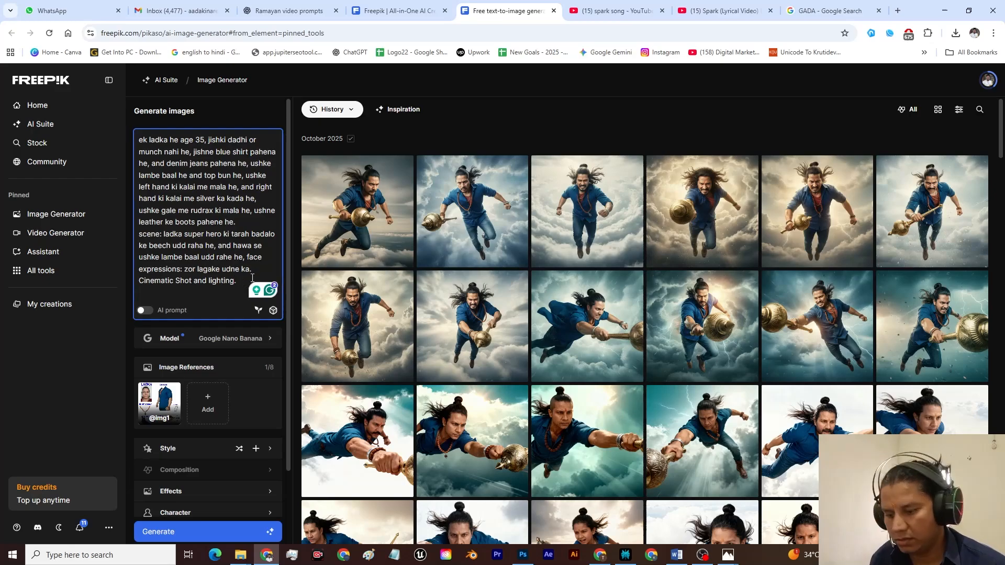
pyautogui.click(248, 257)
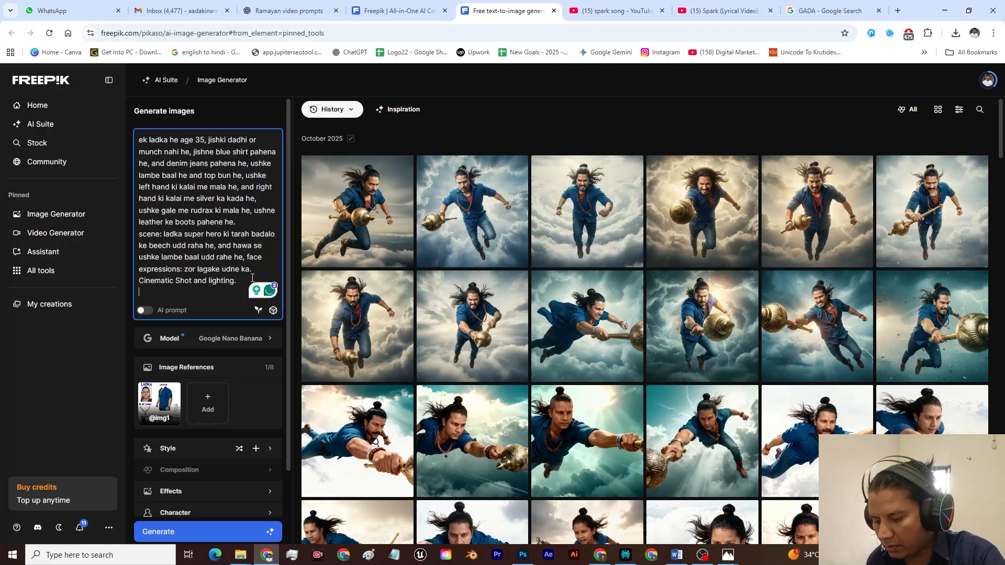
pyautogui.write('fully ')
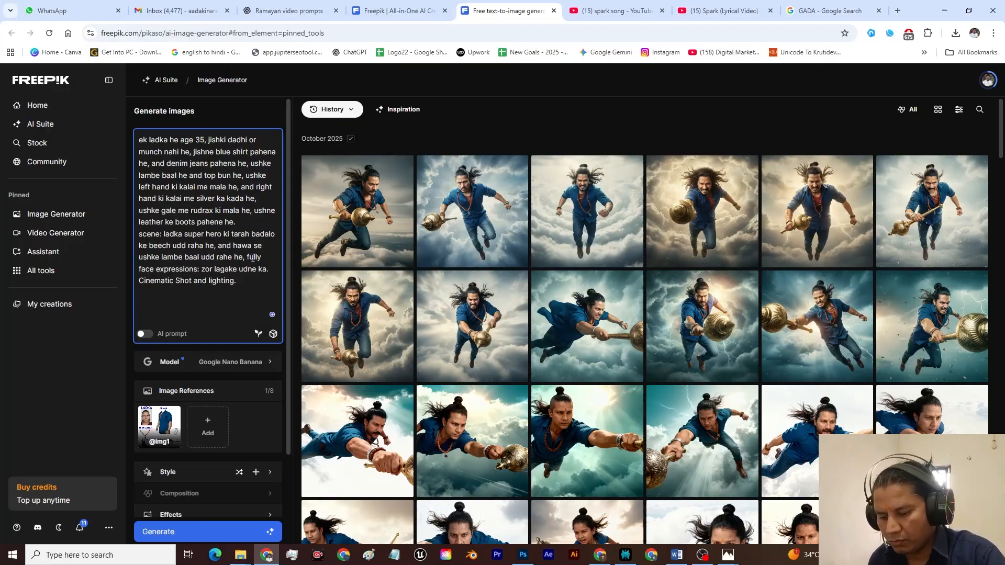
pyautogui.write('motion ')
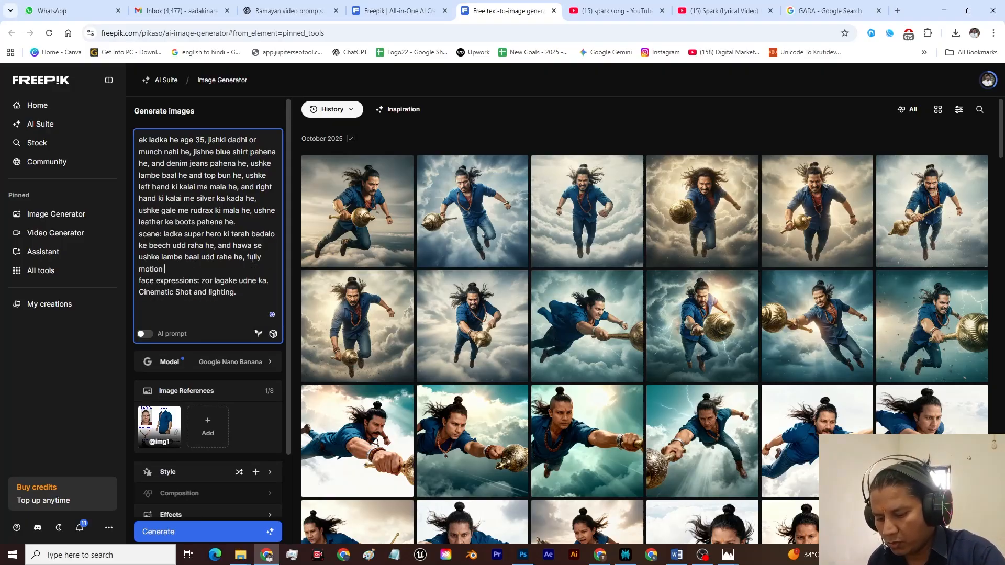
pyautogui.write('blur.')
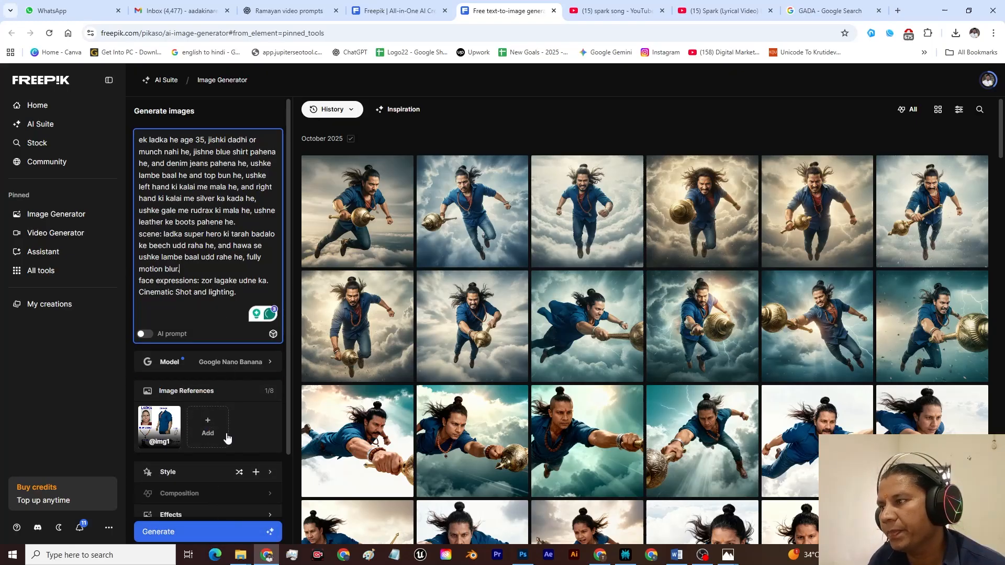
pyautogui.scroll(-2, 230, 503)
pyautogui.click(212, 539)
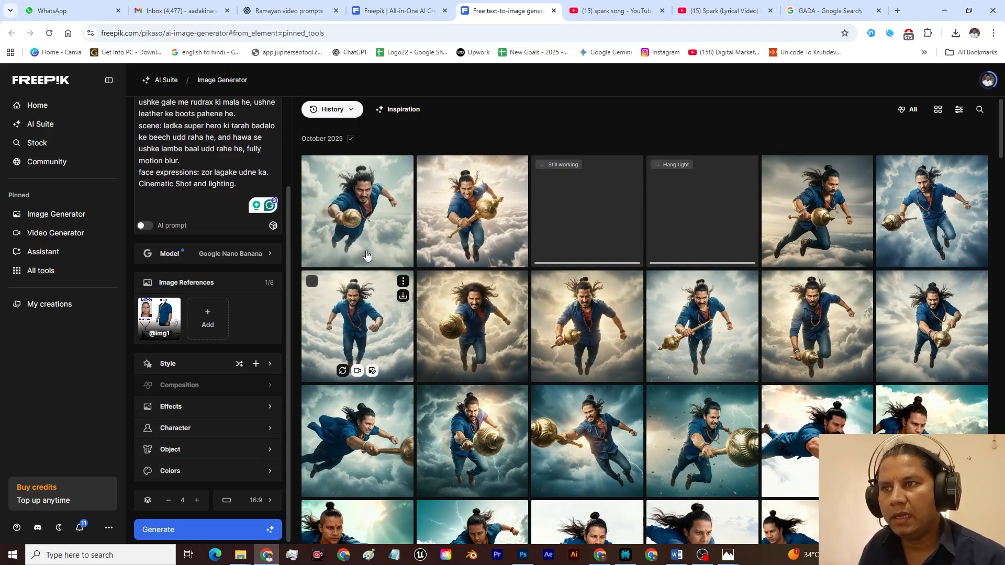
# Step: Review the first two images generated with the motion blur phrase, checking the blur and the flying pose
pyautogui.click(377, 204)
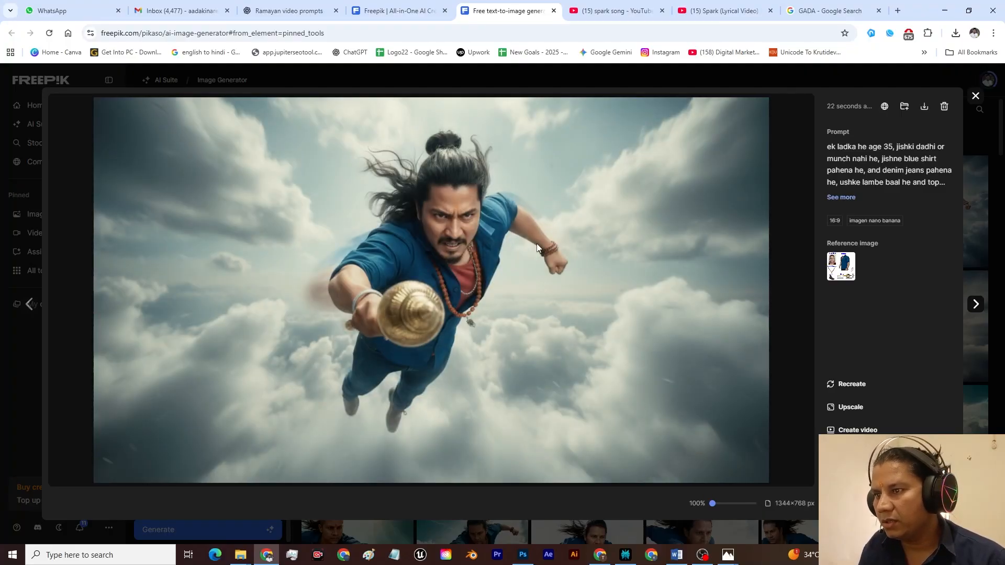
pyautogui.press('Right')
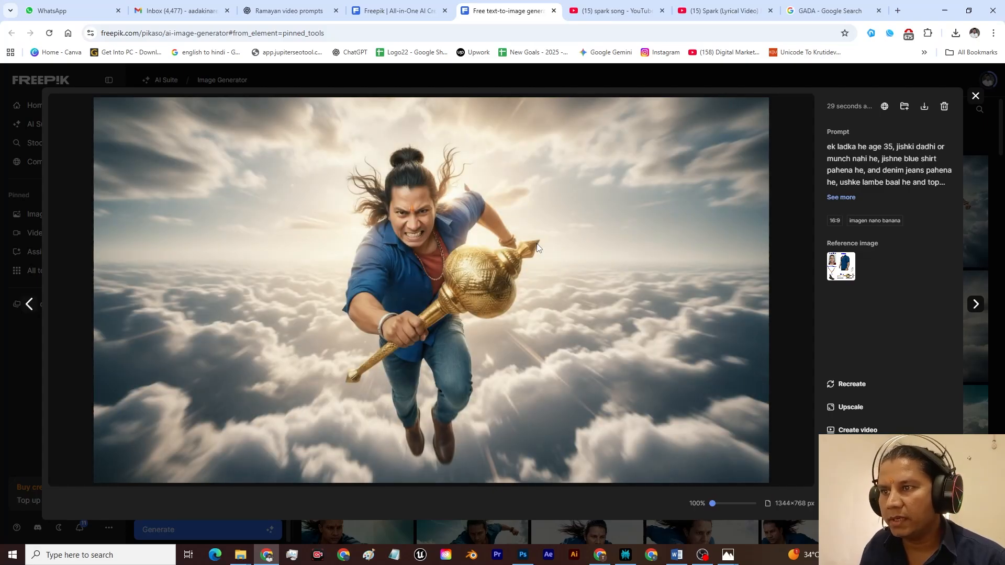
pyautogui.press('Escape')
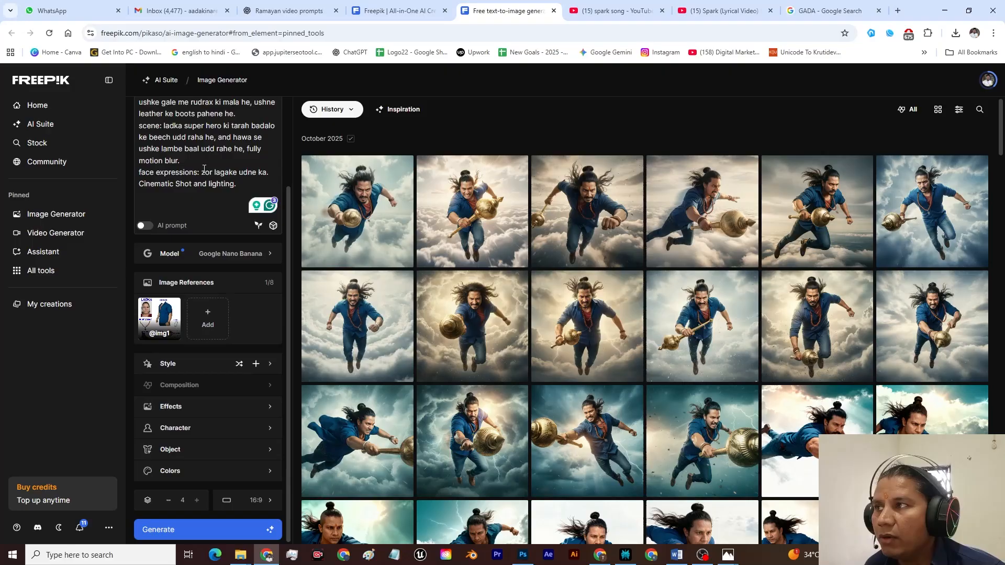
# Step: Add the lines "The camera focuses on the face." and "Camera aperture: 2" below the scene description and generate the images
pyautogui.click(180, 159)
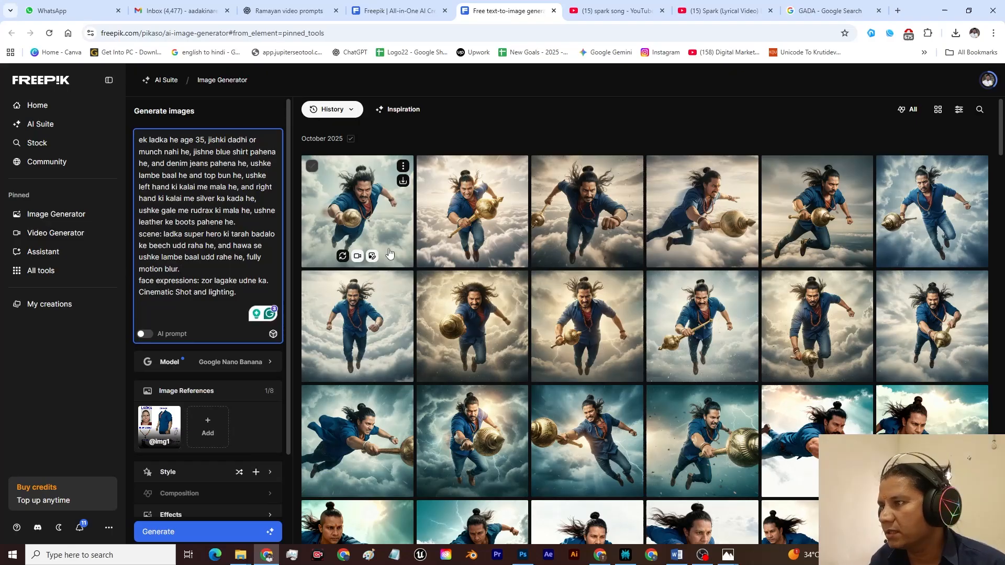
pyautogui.write('The camera focus on face.')
pyautogui.moveTo(176, 292)
pyautogui.click(183, 322)
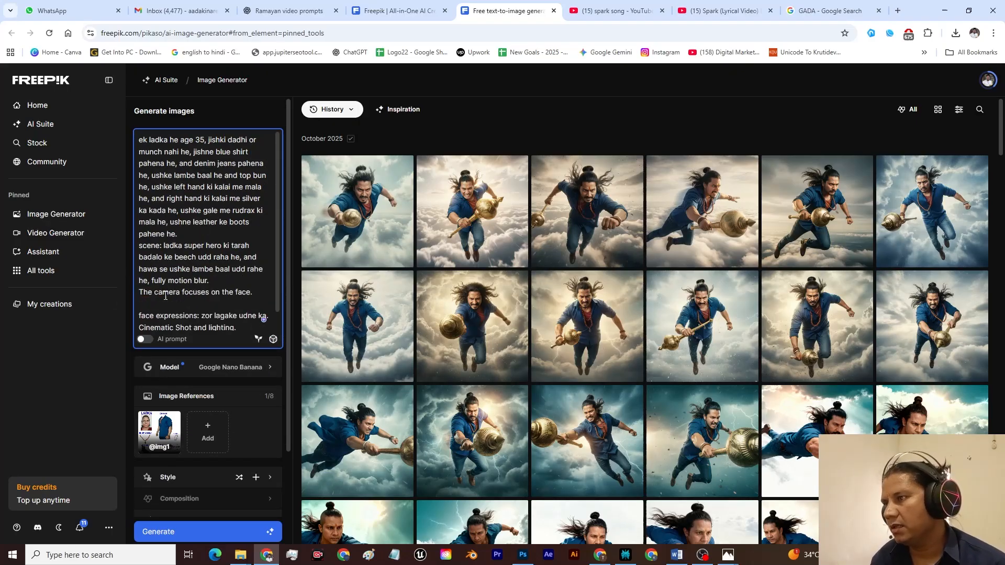
pyautogui.click(148, 303)
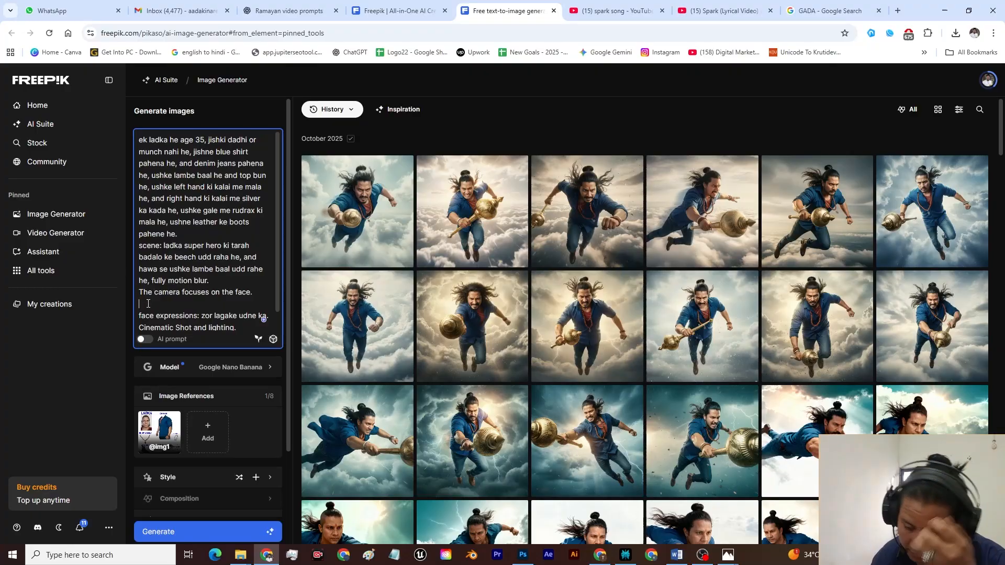
pyautogui.write('Camera aperture: 2')
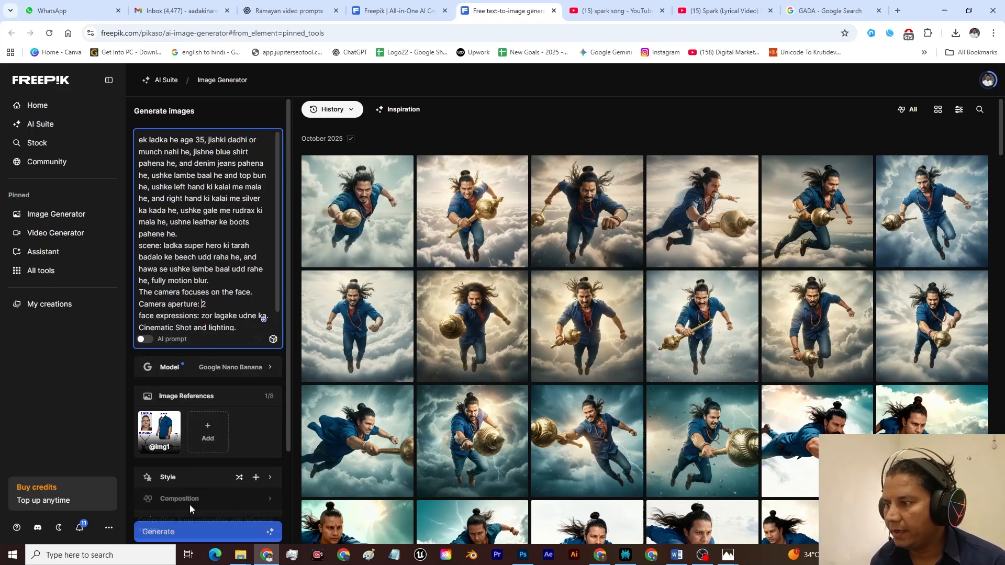
pyautogui.click(182, 533)
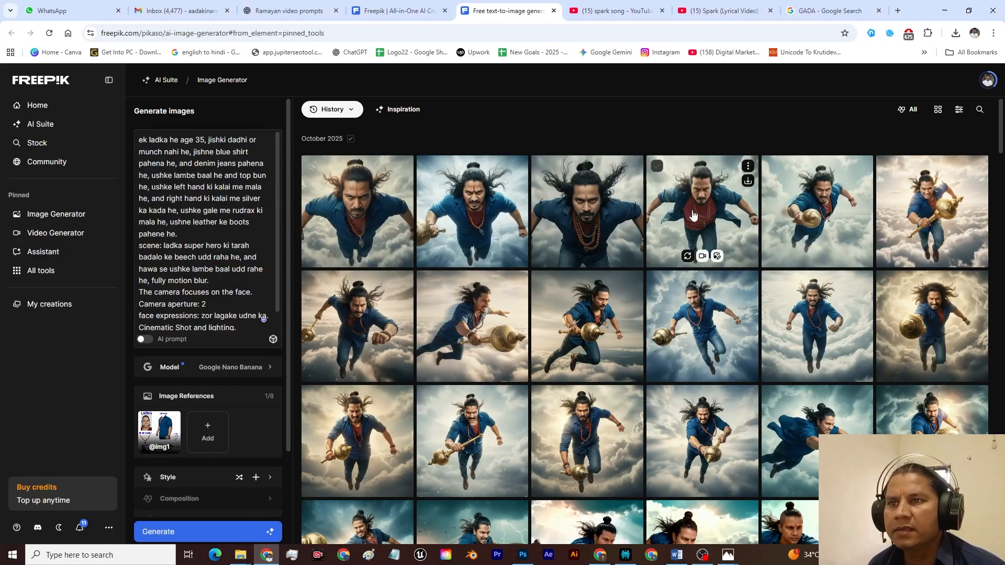
# Step: Inspect the four images generated with the face focus and aperture lines, comparing the face, hair and gada
pyautogui.click(708, 212)
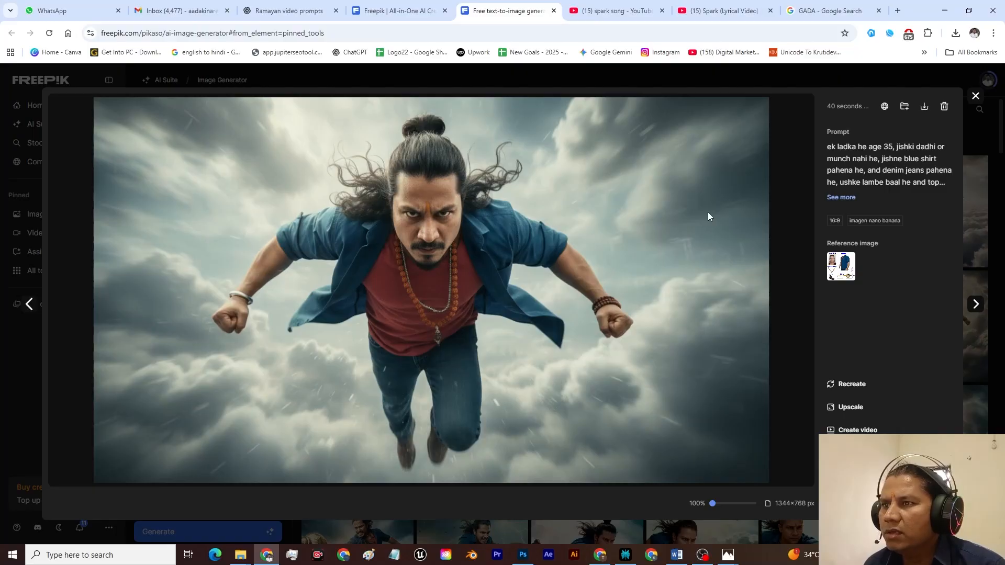
pyautogui.press('Right')
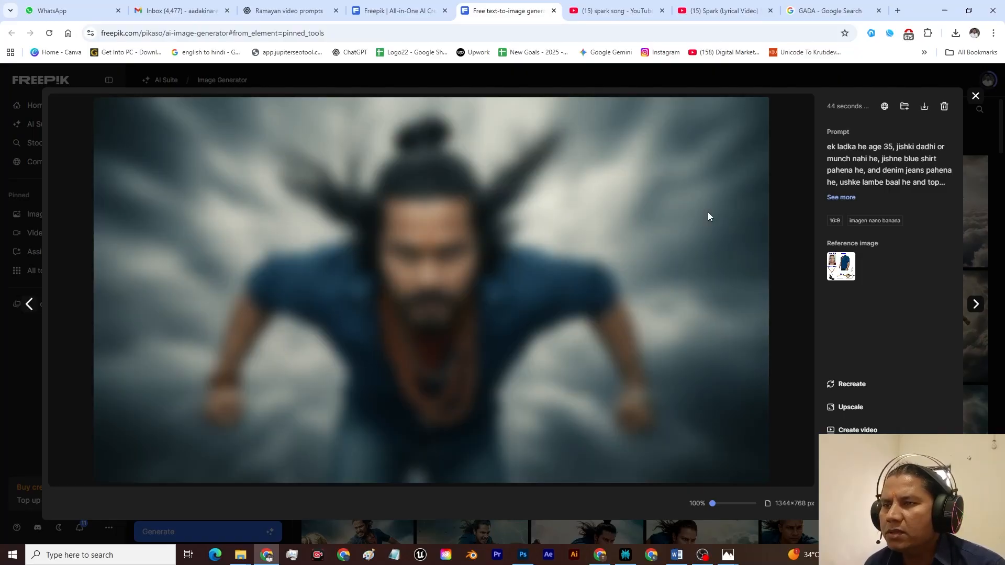
pyautogui.press('Right')
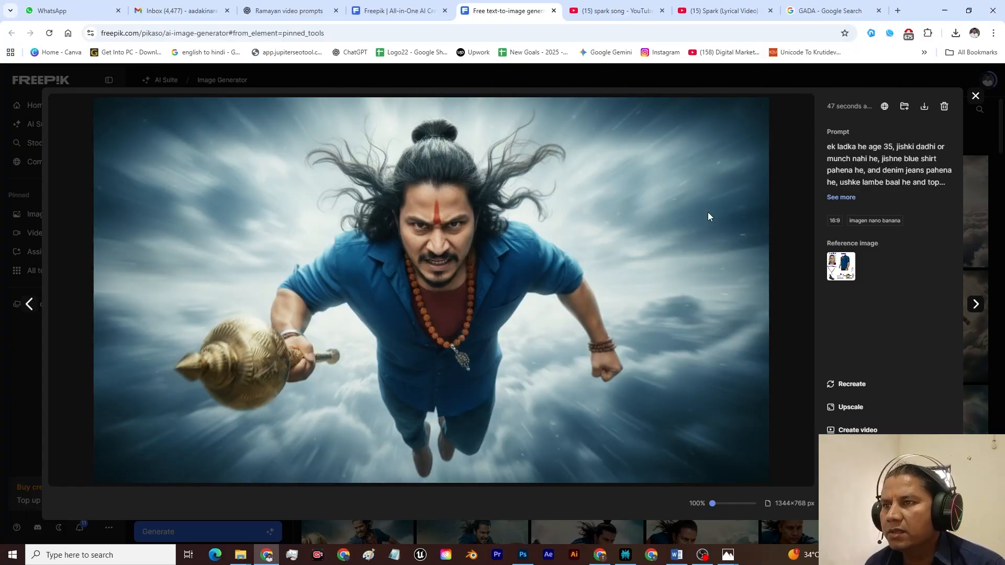
pyautogui.press('Right')
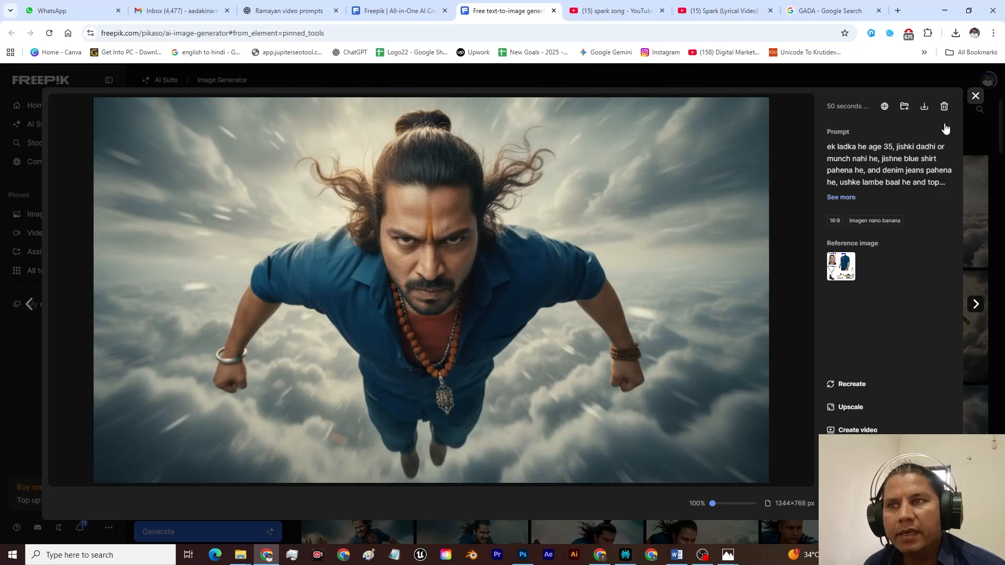
pyautogui.click(976, 96)
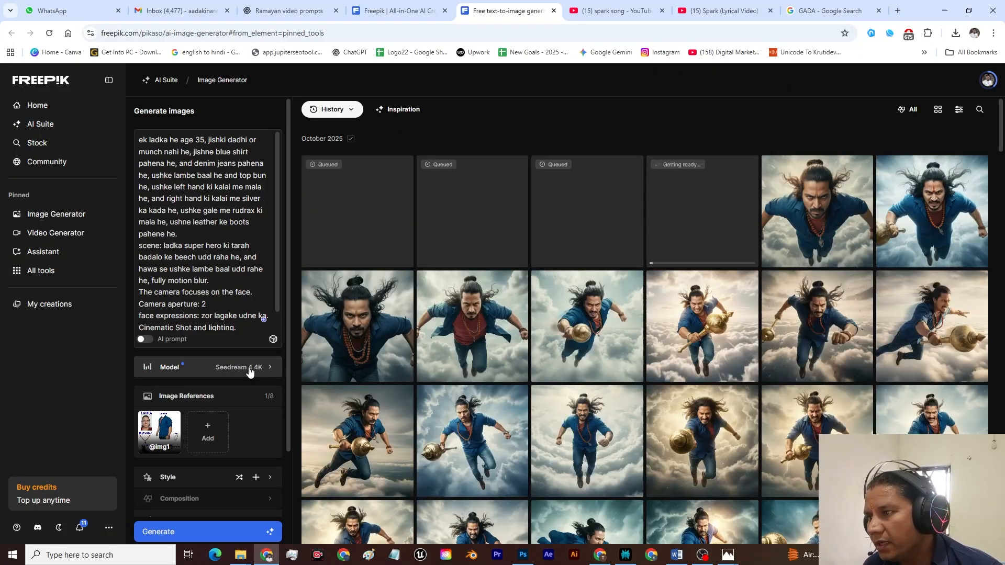
# Step: Generate the same prompt with the Seedream 4 4K model, and switch the model back to Google Nano Banana
pyautogui.click(246, 367)
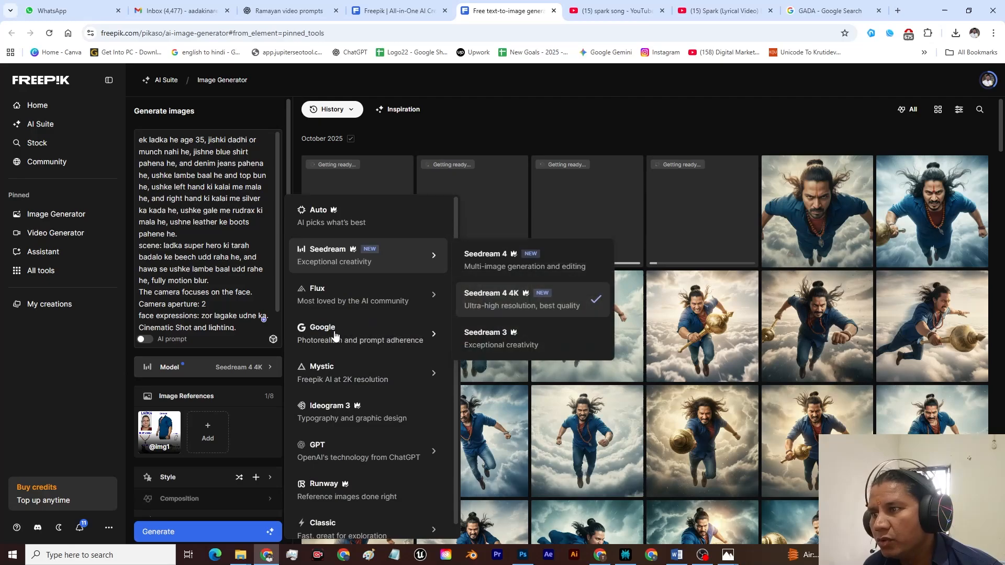
pyautogui.moveTo(335, 335)
pyautogui.click(579, 349)
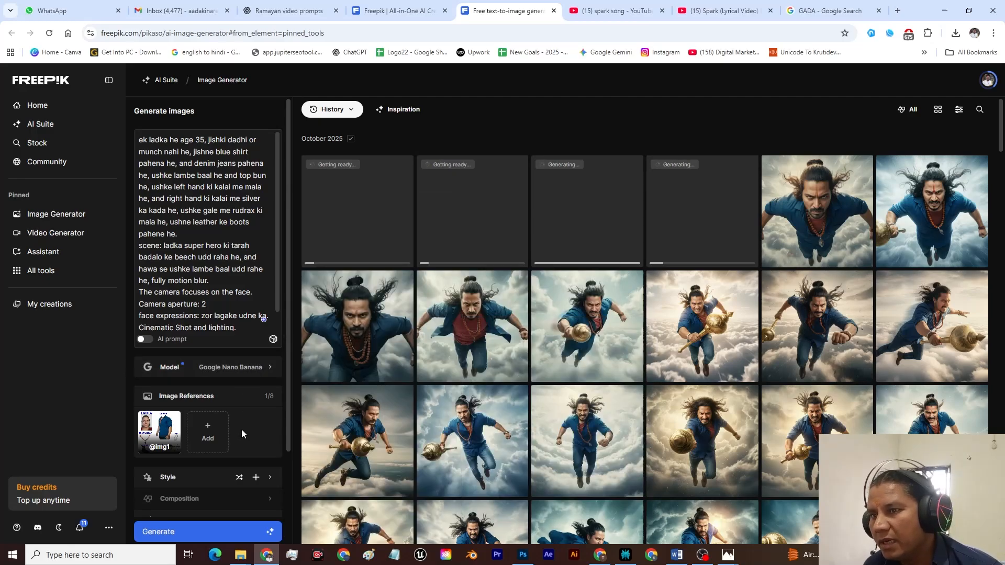
# Step: Add the close-up face photo as a second image reference and generate the images with Google Nano Banana
pyautogui.click(213, 438)
pyautogui.click(218, 475)
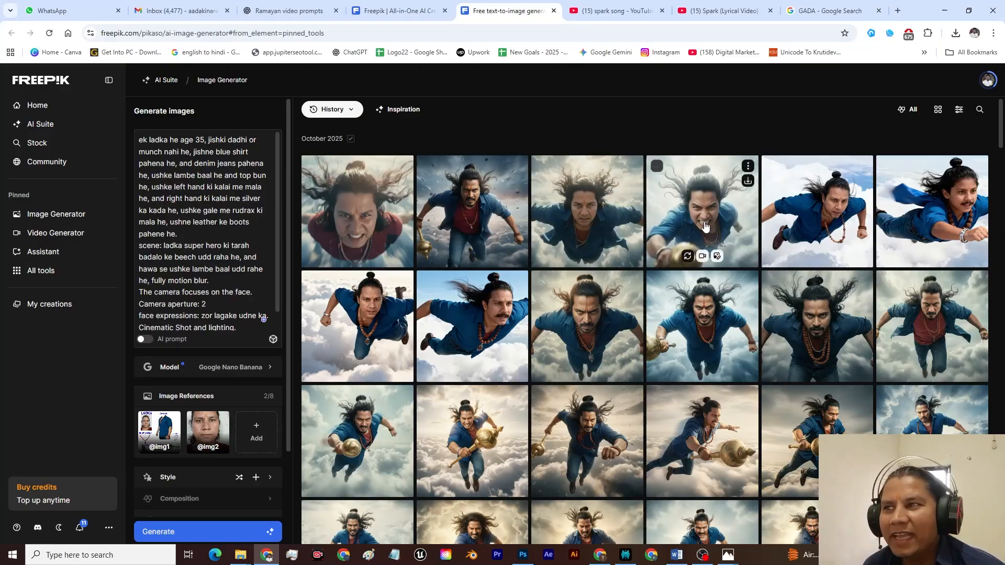
# Step: Review the four Google Nano Banana images made with the extra face reference, checking the facial likeness
pyautogui.click(692, 230)
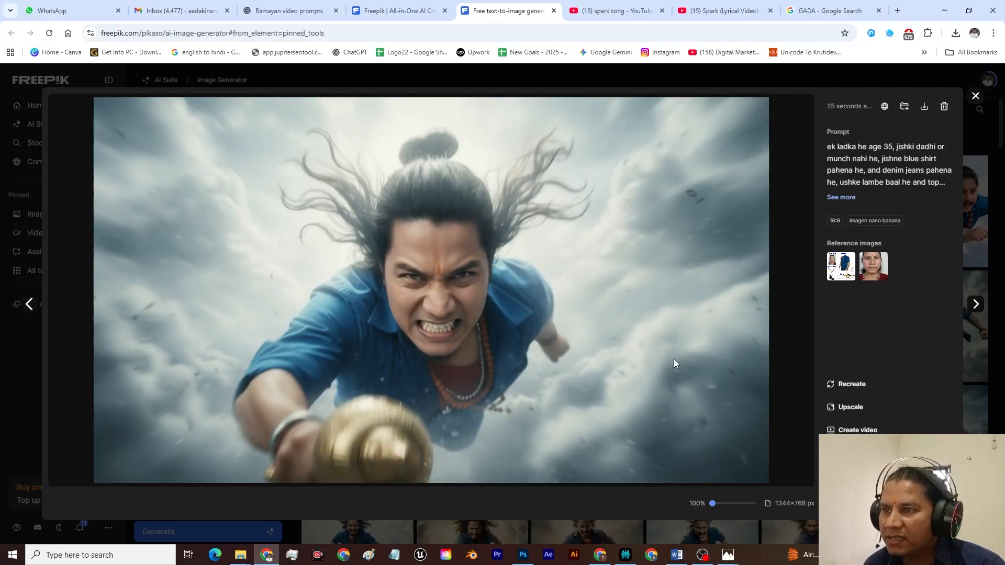
pyautogui.press('Right')
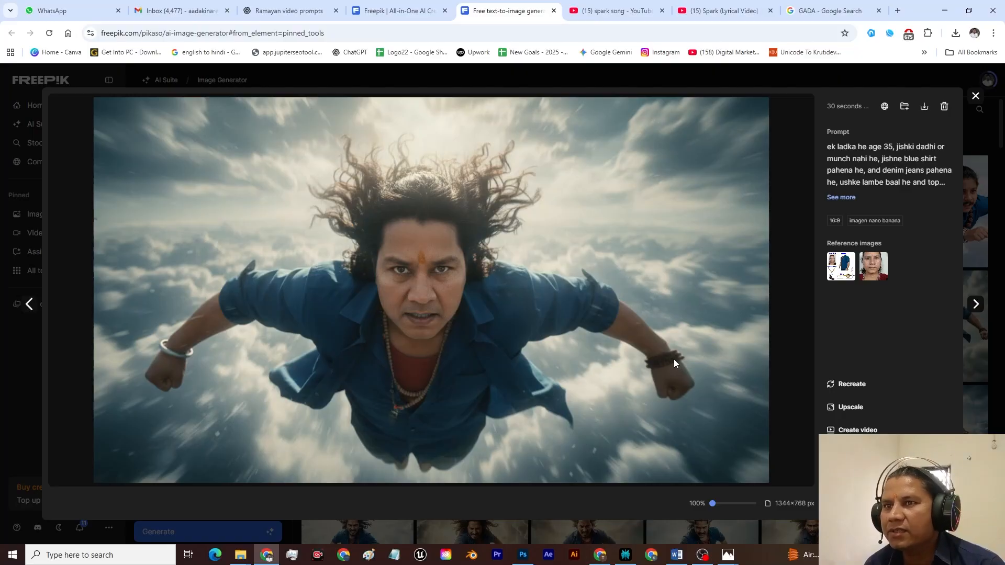
pyautogui.press('Right')
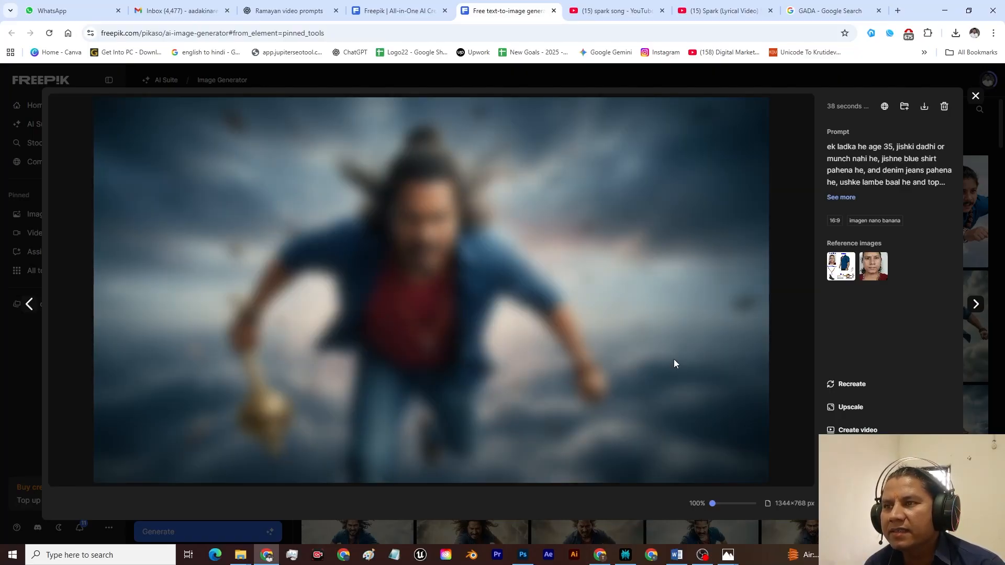
pyautogui.press('Right')
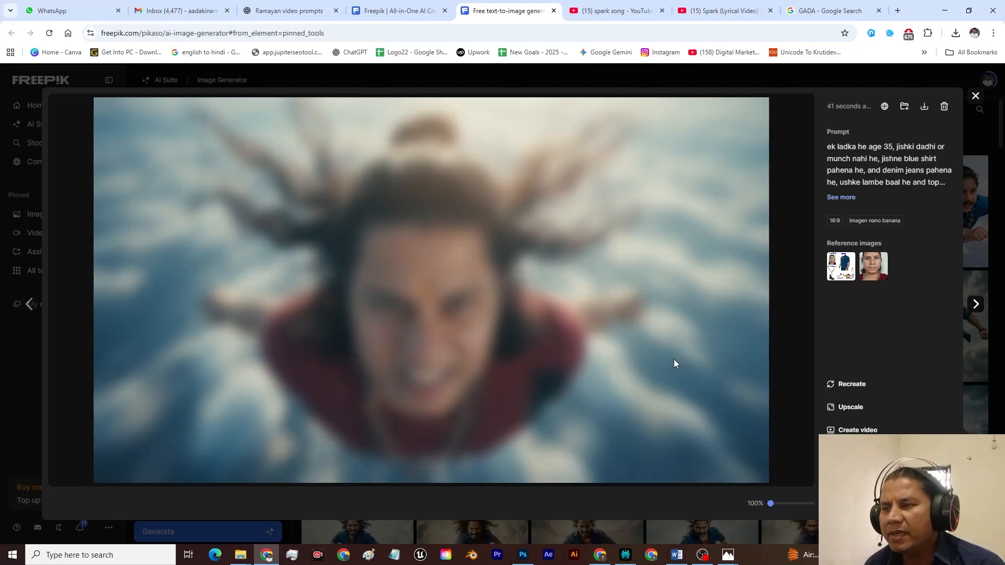
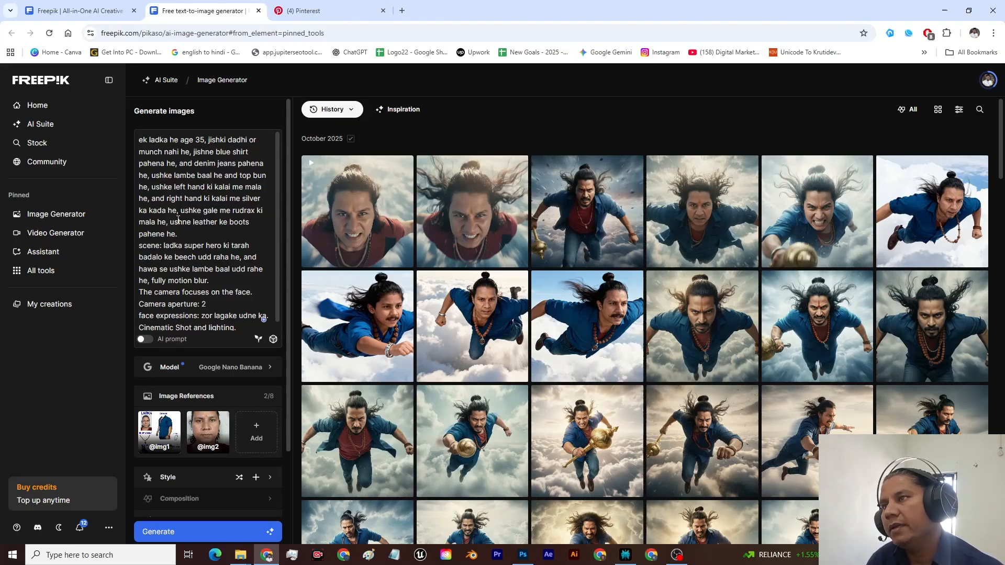
# Step: Switch to Pinterest, browse the "superman scene" results and open the pin of Superman taking a selfie while flying over a city
pyautogui.click(309, 10)
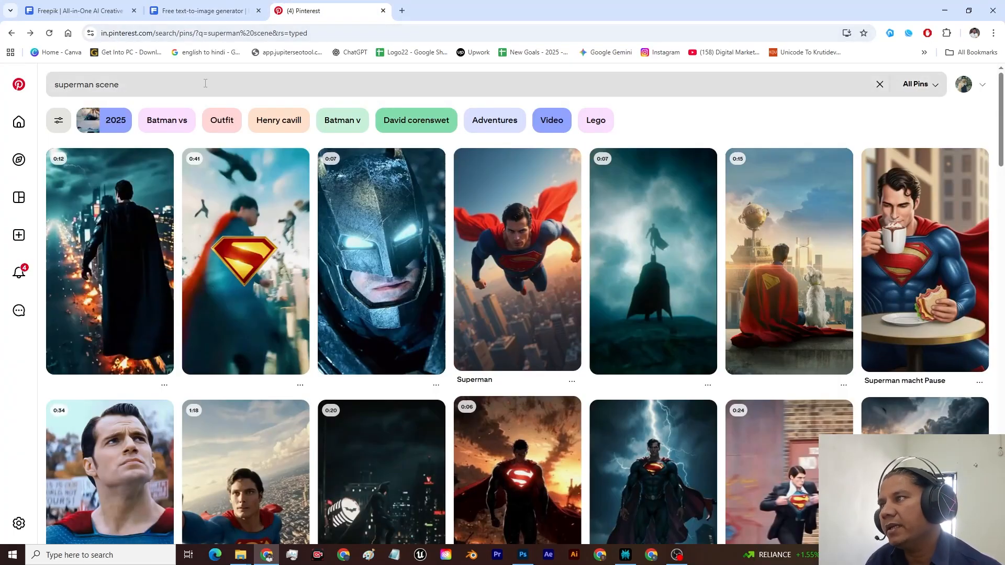
pyautogui.click(187, 88)
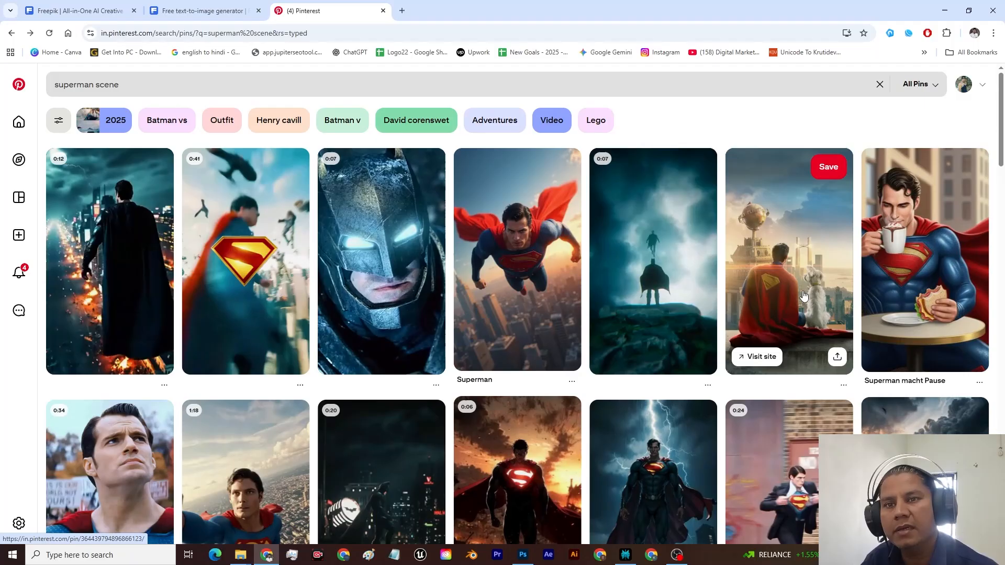
pyautogui.scroll(-4, 805, 296)
pyautogui.scroll(-2, 804, 296)
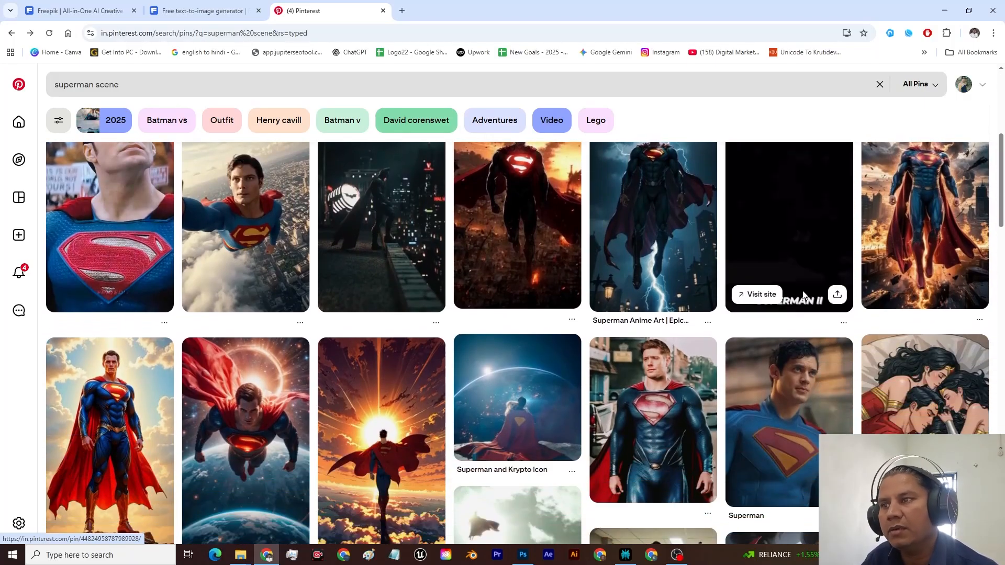
pyautogui.scroll(-15, 804, 293)
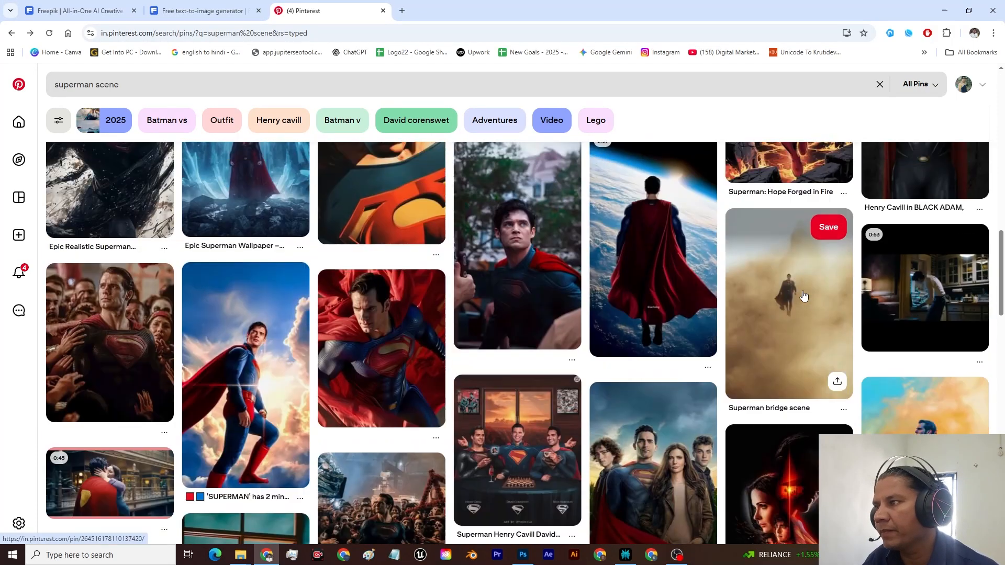
pyautogui.scroll(-15, 805, 294)
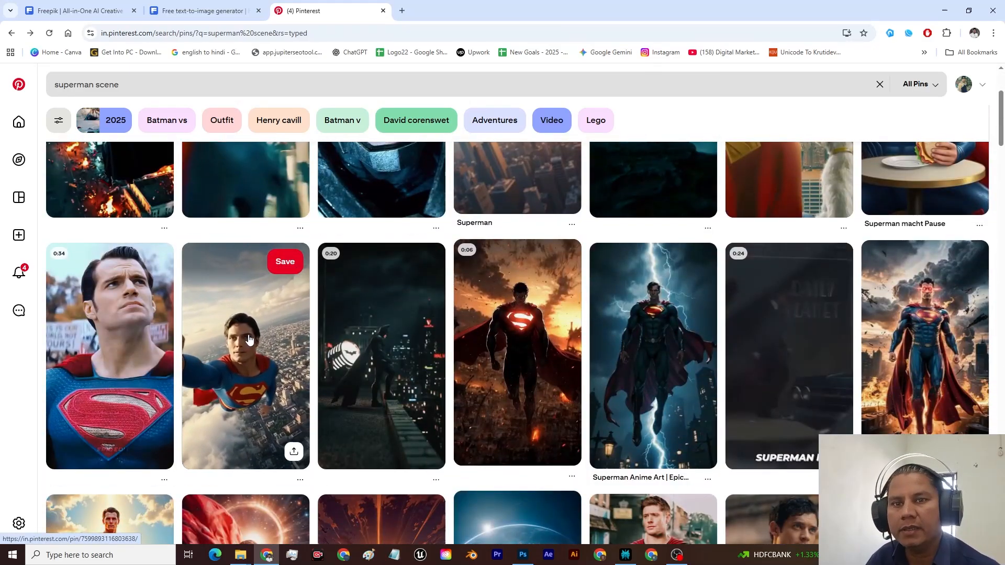
pyautogui.click(251, 340)
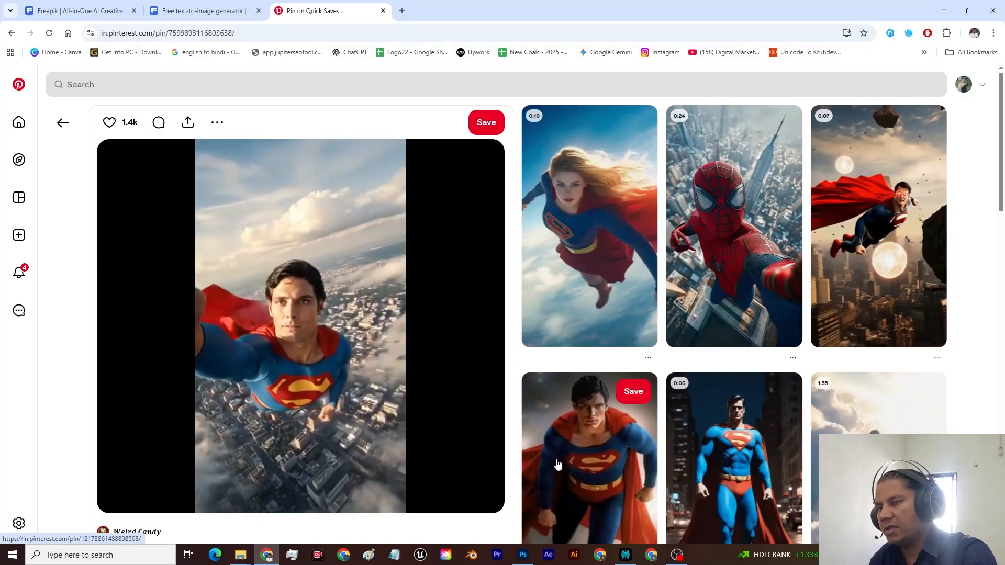
# Step: Capture a screenshot of the flying Superman video frame and attach it to a new question in Perplexity
pyautogui.press('super+shift+s')
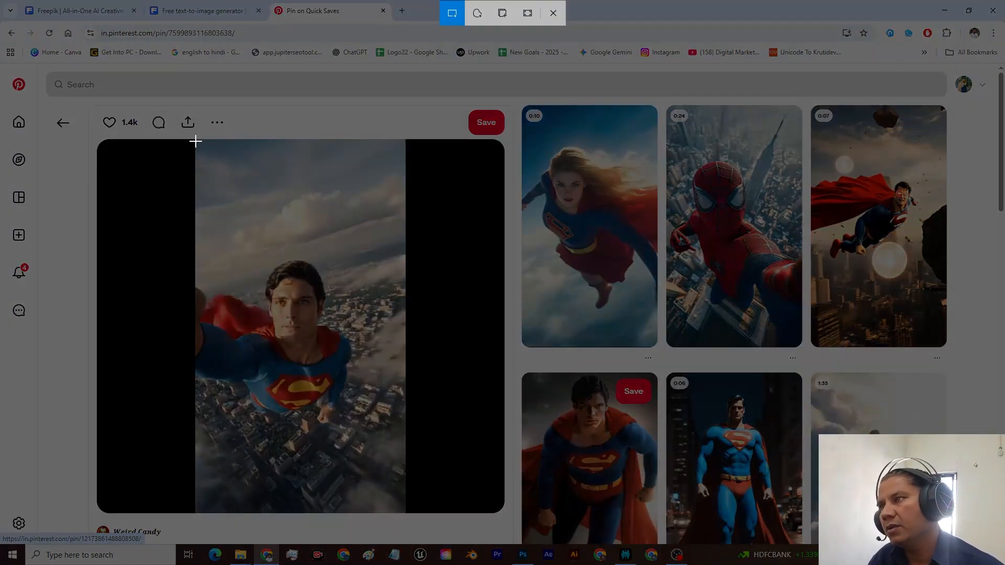
pyautogui.moveTo(197, 141); pyautogui.dragTo(402, 511)
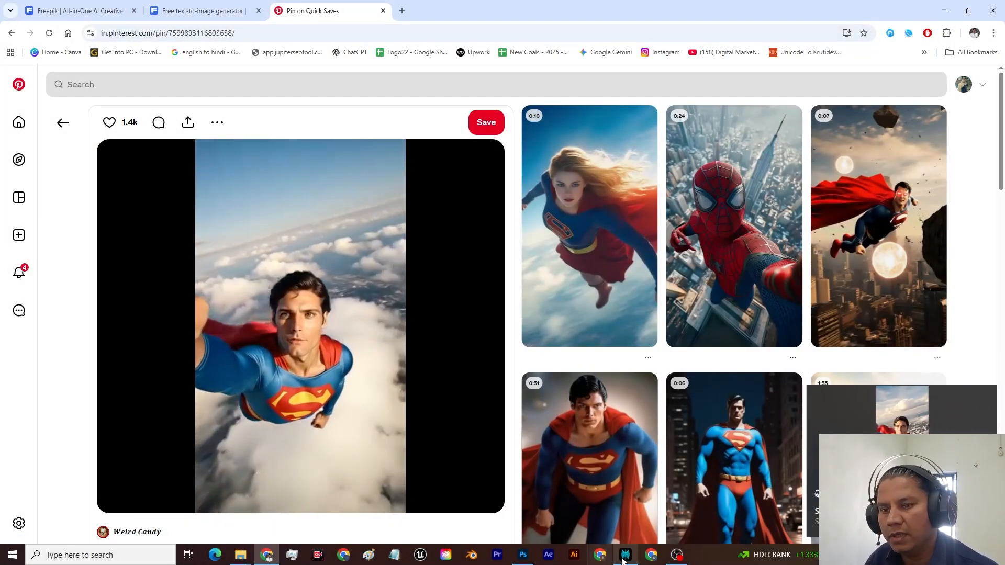
pyautogui.click(626, 555)
pyautogui.click(418, 268)
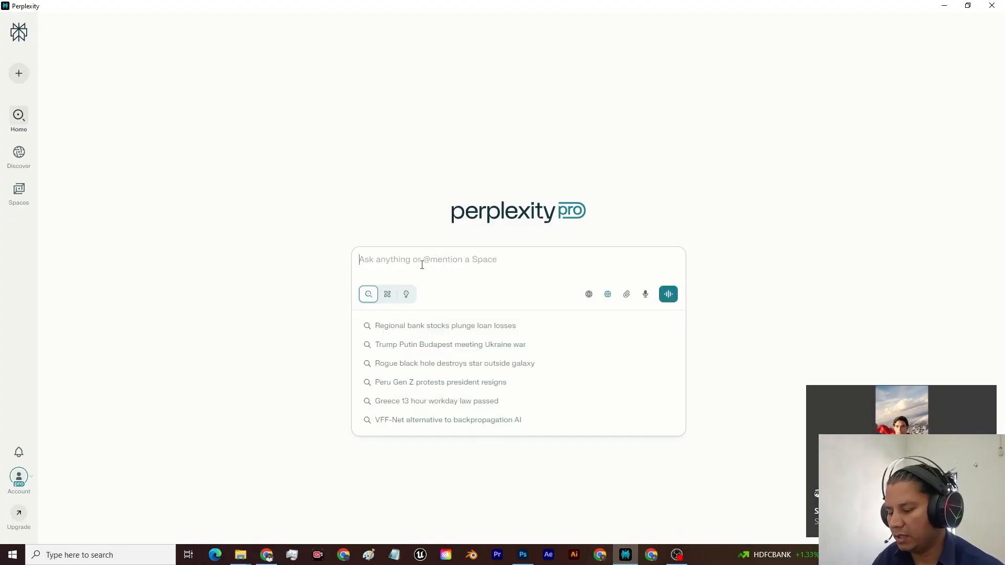
pyautogui.hotkey('ctrl', 'v')
# Step: Begin the question with "bhai ishka prompt nikalkar de, bas ish superman ki jagah ye hona chahiye,"
pyautogui.write('bhai ishka ')
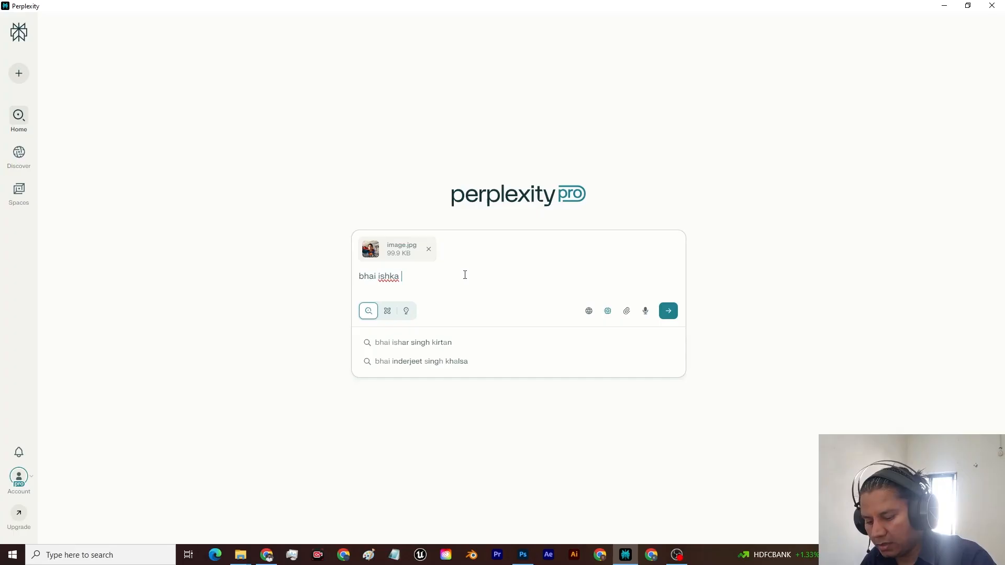
pyautogui.write('promp')
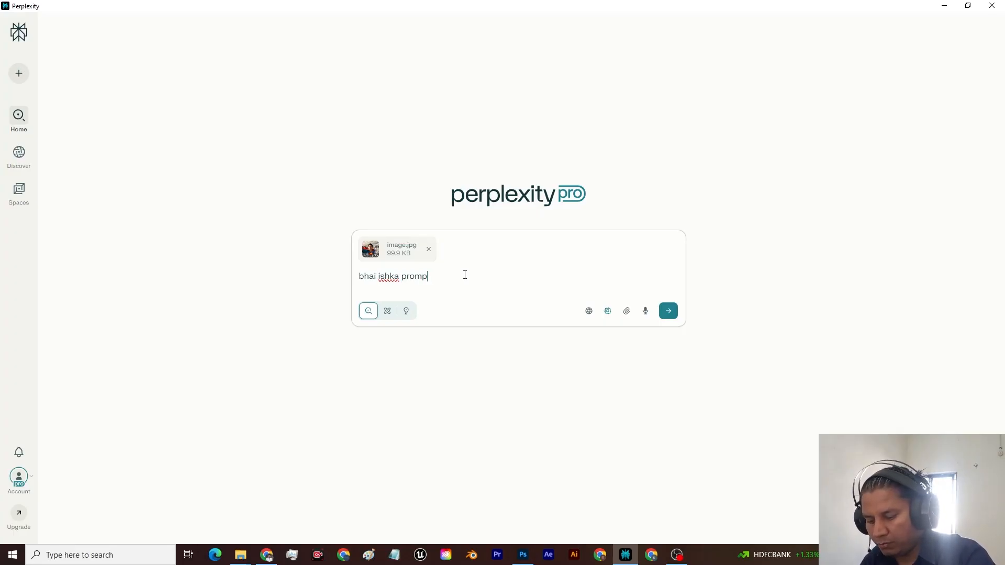
pyautogui.write('t nikal')
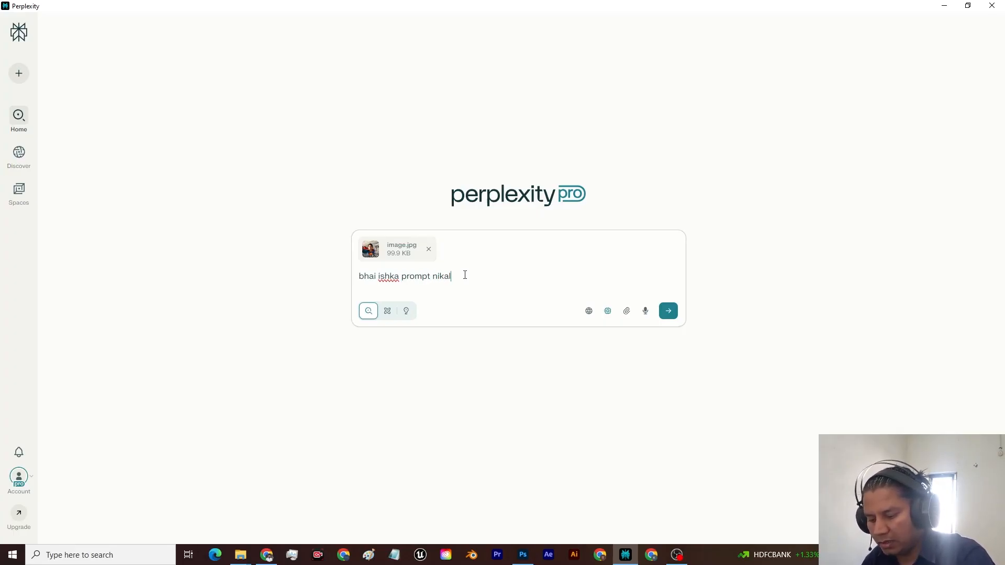
pyautogui.write('kar de')
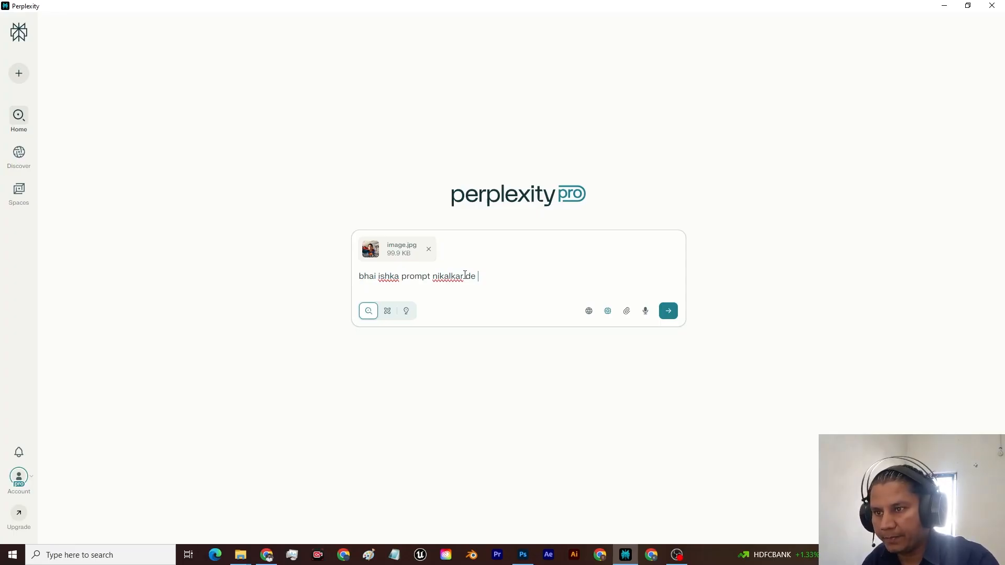
pyautogui.write(', bas ish superman ki jagah ye hona chahiye,')
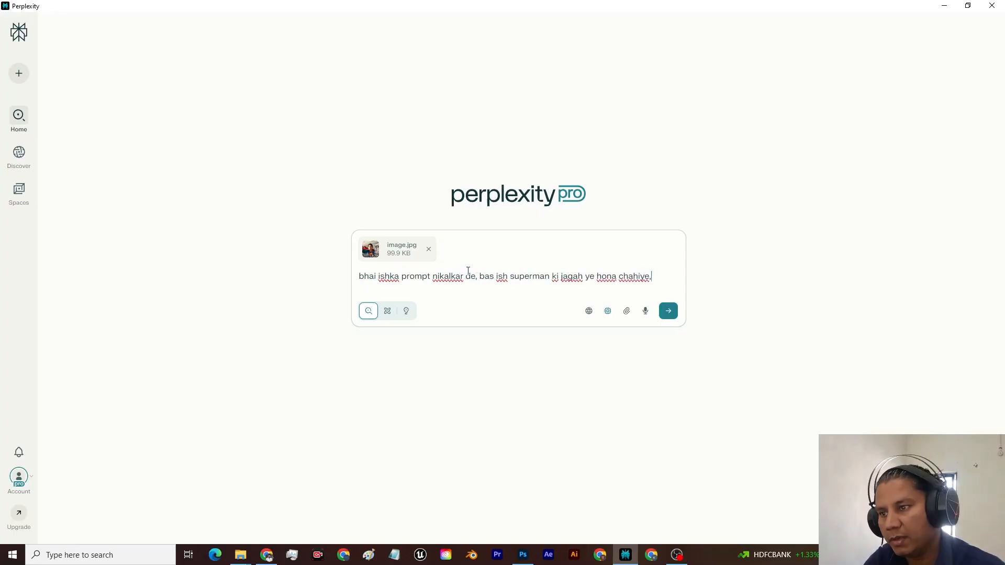
# Step: Copy the character description, from "ek ladka he age 35" to "boots pahene he.", from the Freepik prompt and append it to the Perplexity question
pyautogui.click(268, 555)
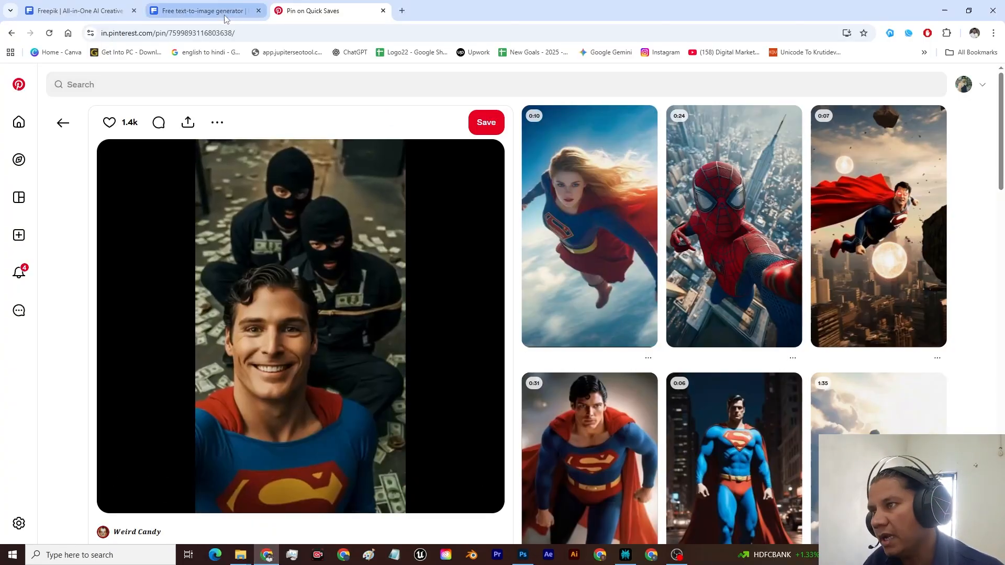
pyautogui.click(226, 15)
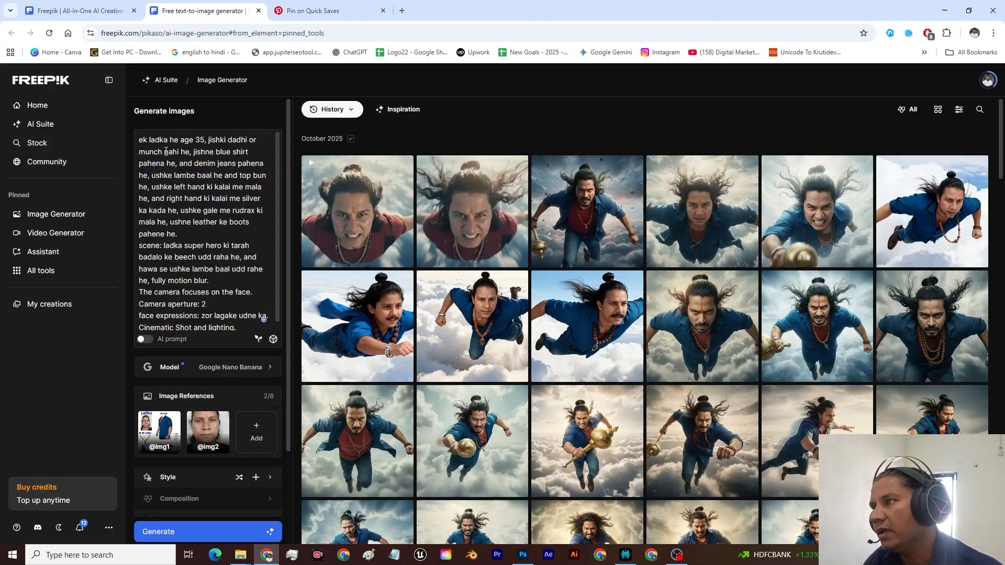
pyautogui.moveTo(140, 139); pyautogui.dragTo(202, 231)
pyautogui.hotkey('ctrl', 'c')
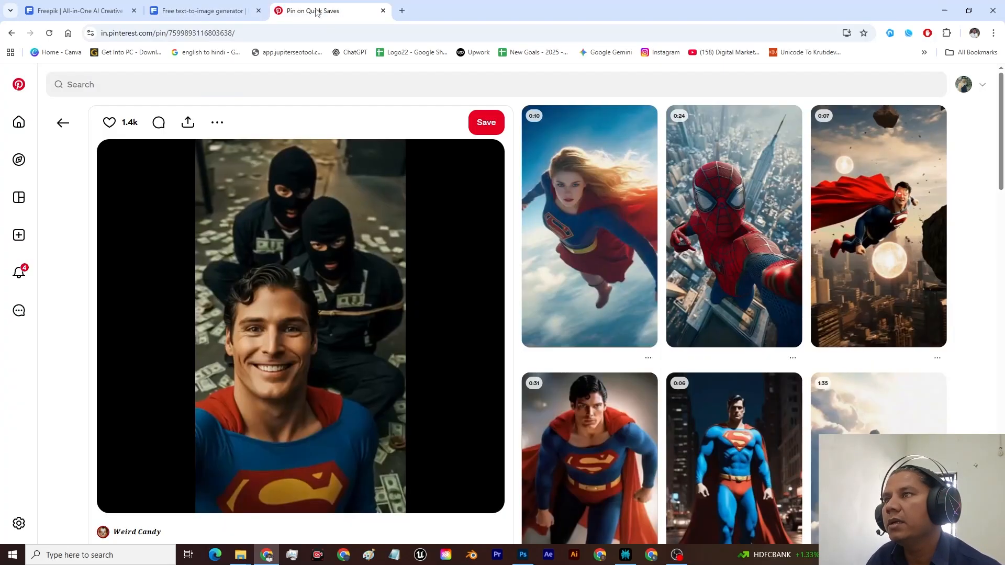
pyautogui.click(356, 12)
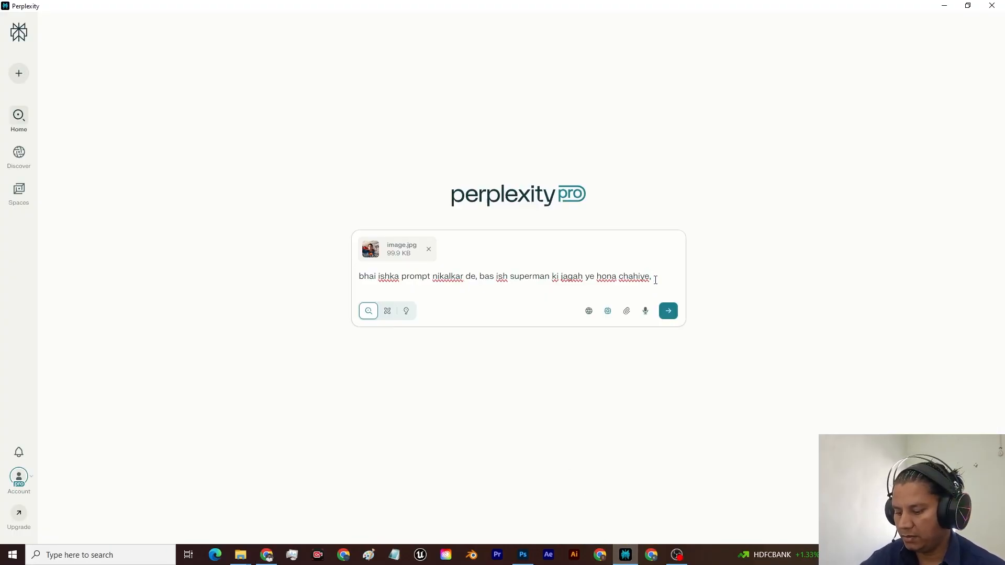
pyautogui.hotkey('ctrl', 'v')
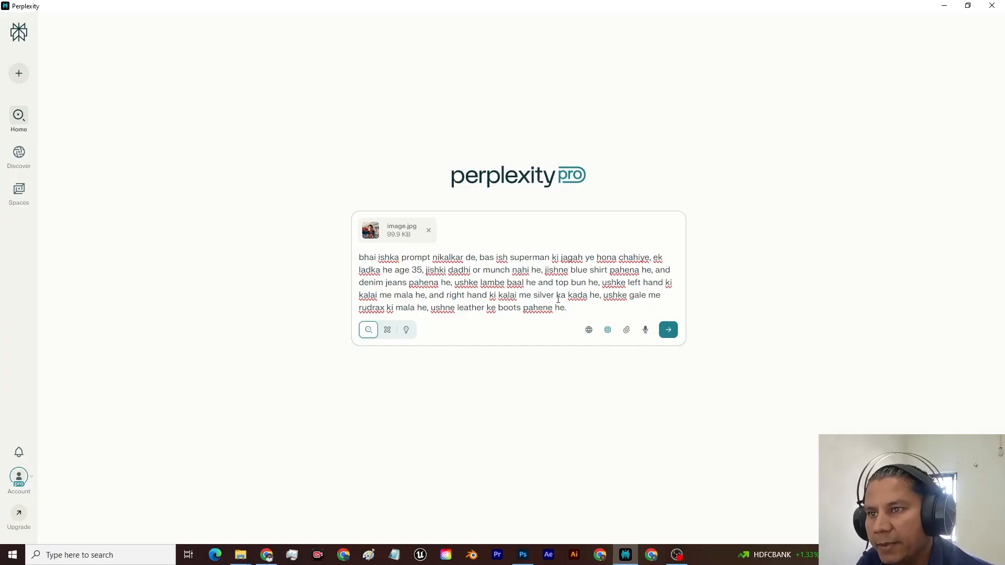
# Step: Add "baki sab same hona chahiye, and detail me prompt banakar dena but thoda short me." to the question and submit it
pyautogui.write('baki sab same hona chahiye, and detail me prompt banakar dena but th')
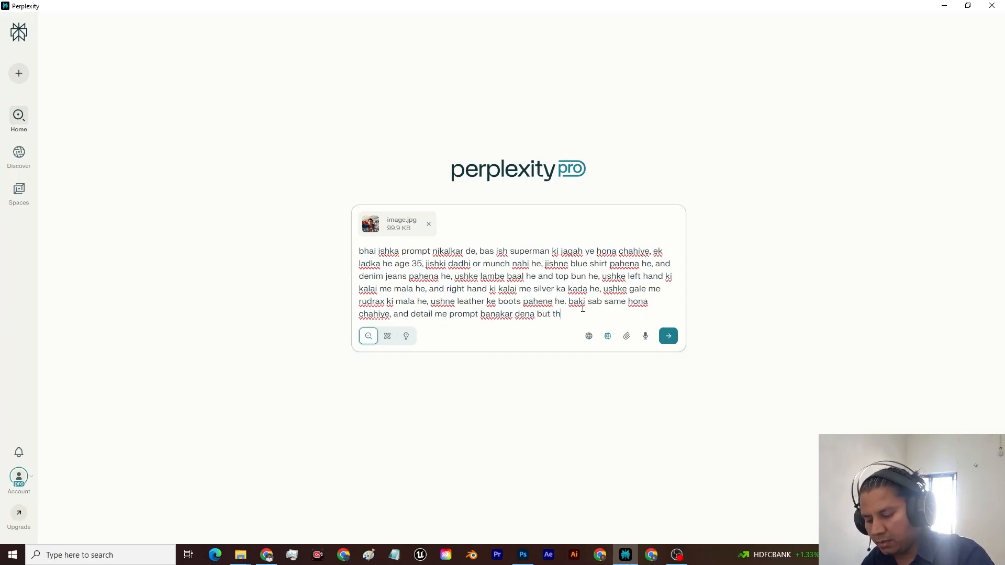
pyautogui.write('oda short')
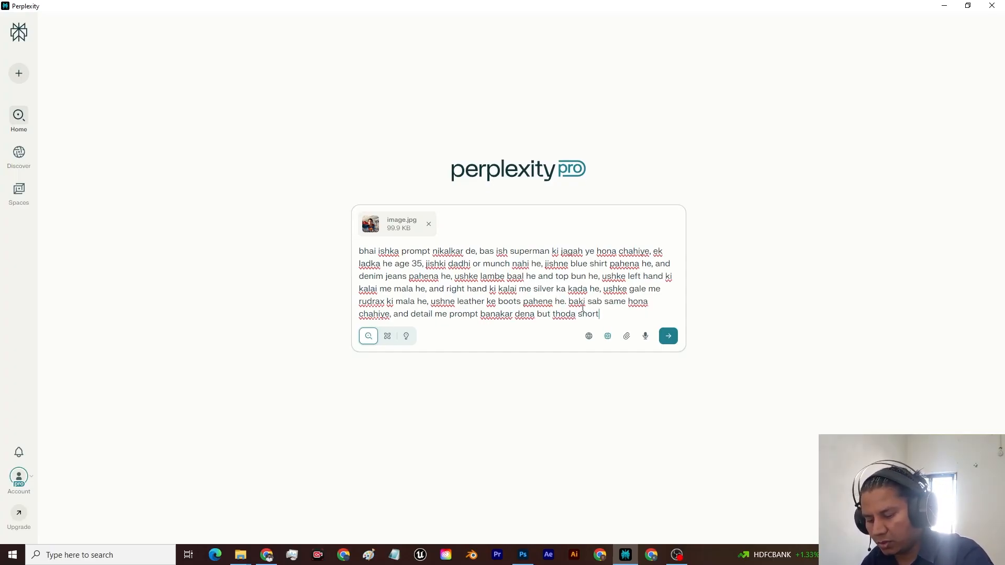
pyautogui.write(' me.')
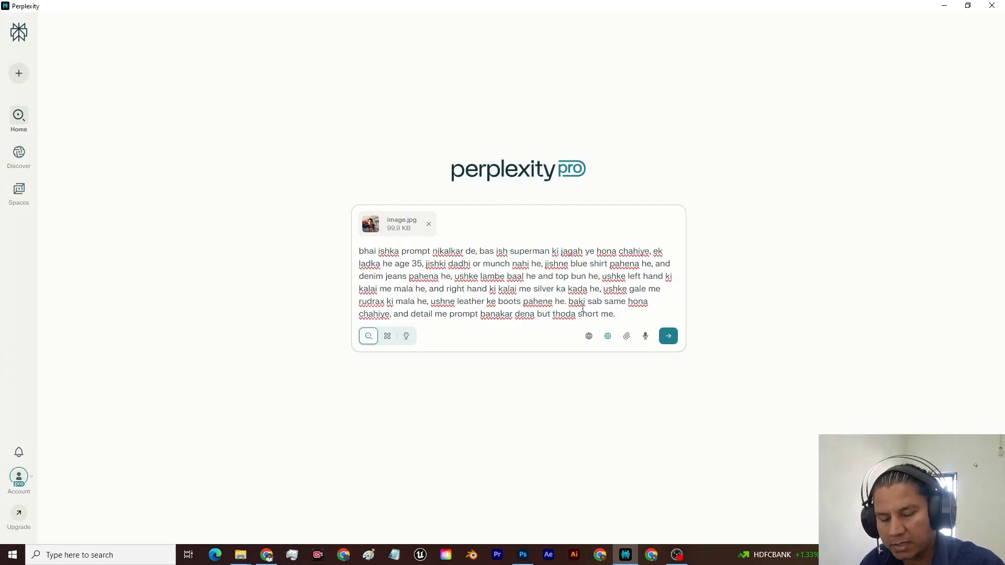
pyautogui.press('Return')
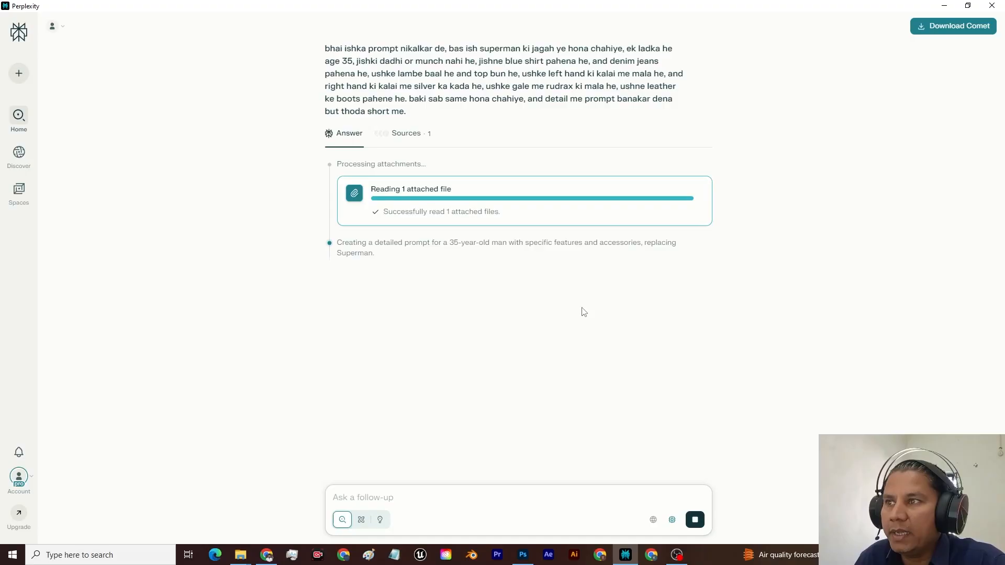
# Step: Copy the answer from the core prompt text through the lighting and color section, and replace the whole Freepik prompt with it
pyautogui.scroll(-3, 452, 268)
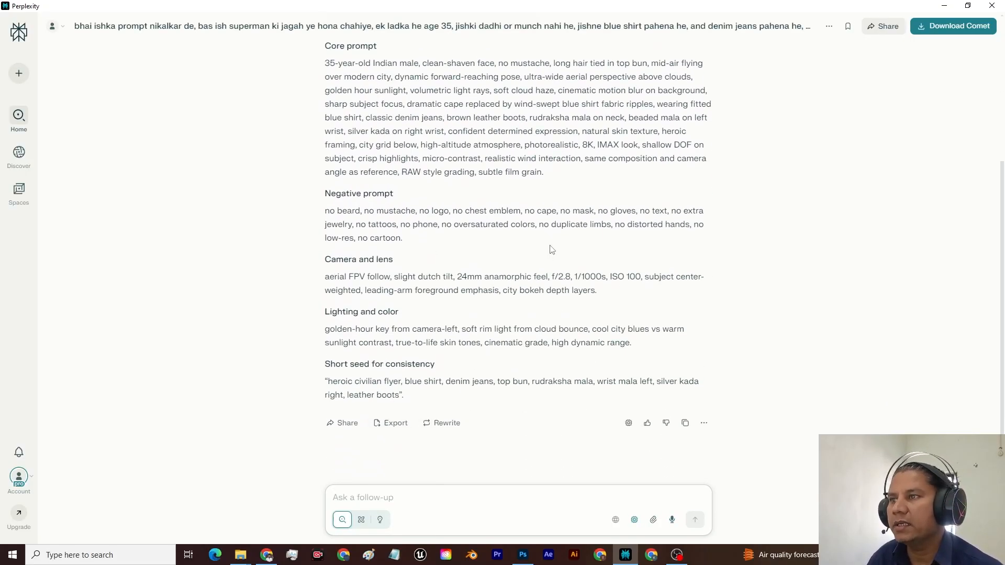
pyautogui.scroll(1, 355, 150)
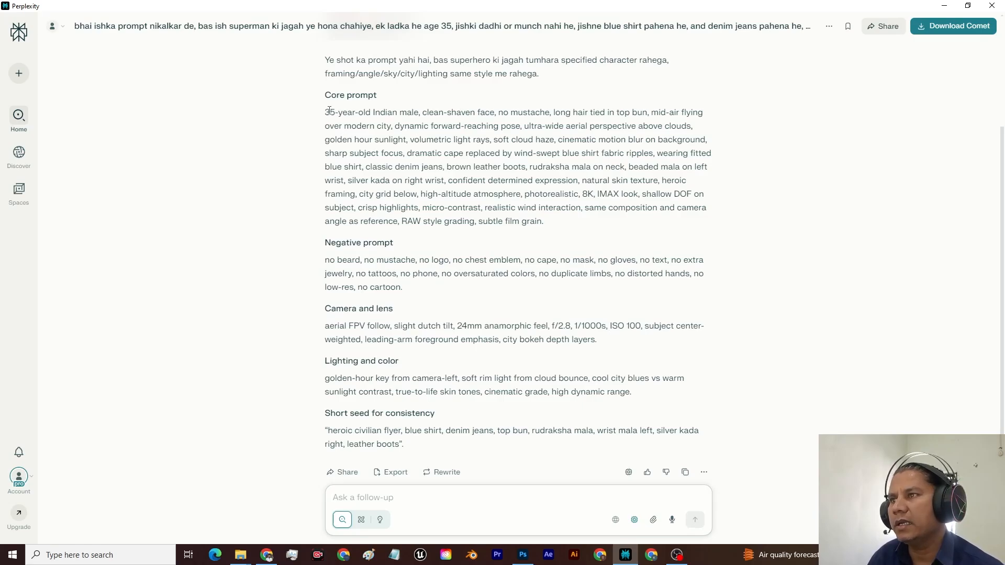
pyautogui.moveTo(325, 112); pyautogui.dragTo(642, 401)
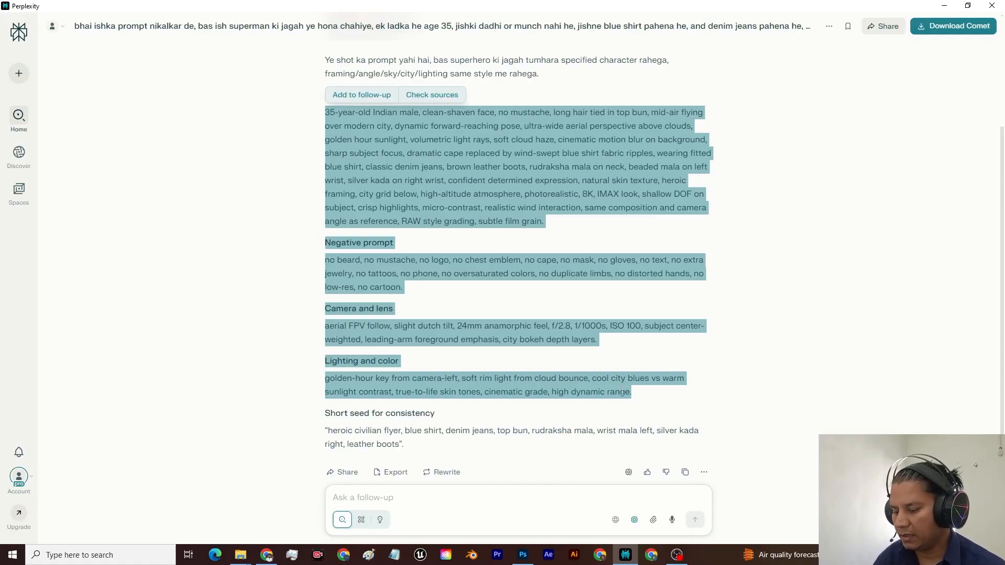
pyautogui.hotkey('alt', 'Tab')
pyautogui.click(213, 230)
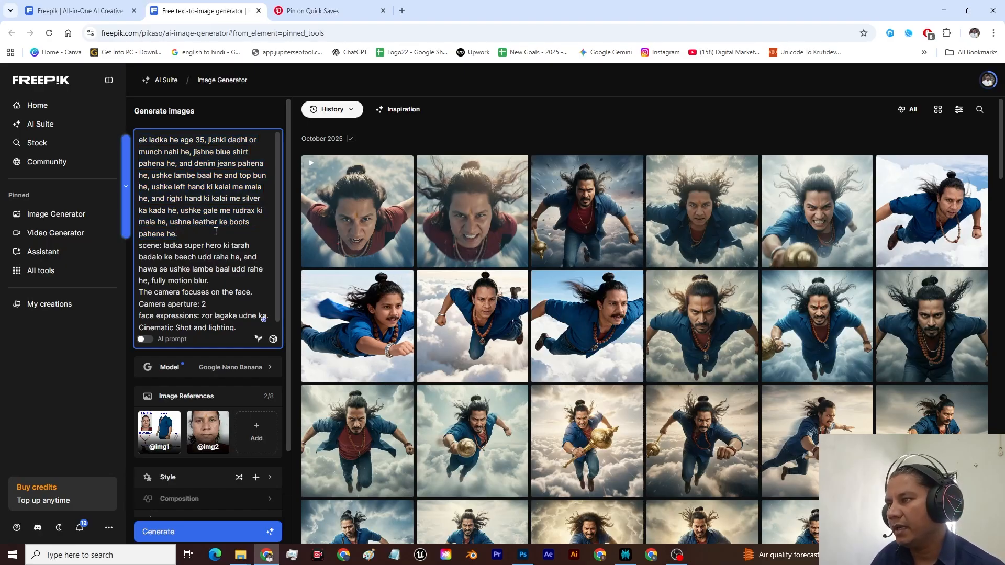
pyautogui.hotkey('ctrl', 'a')
pyautogui.hotkey('ctrl', 'v')
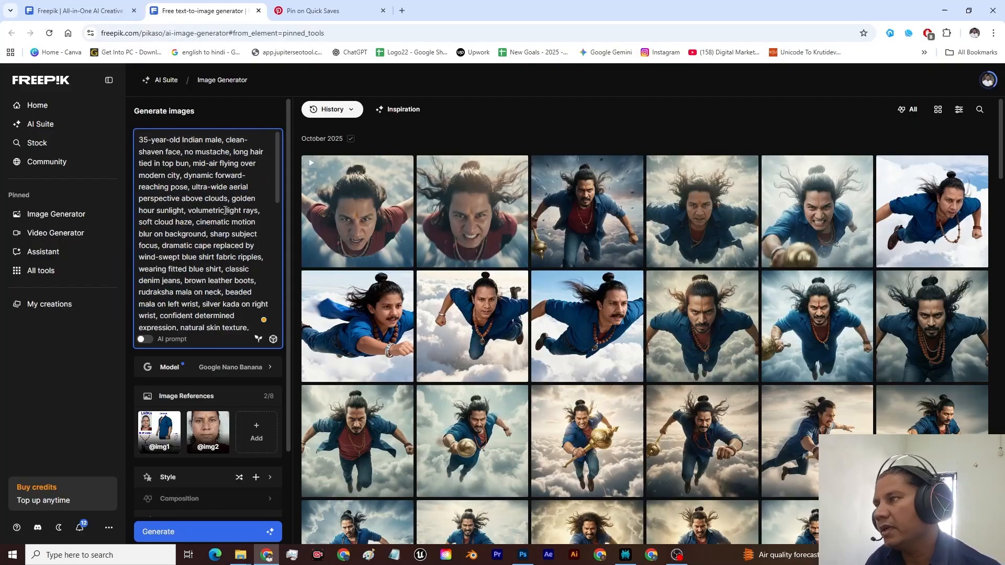
# Step: Generate four 9:16 images from the new prompt with Google Nano Banana and both image references
pyautogui.scroll(-10, 225, 211)
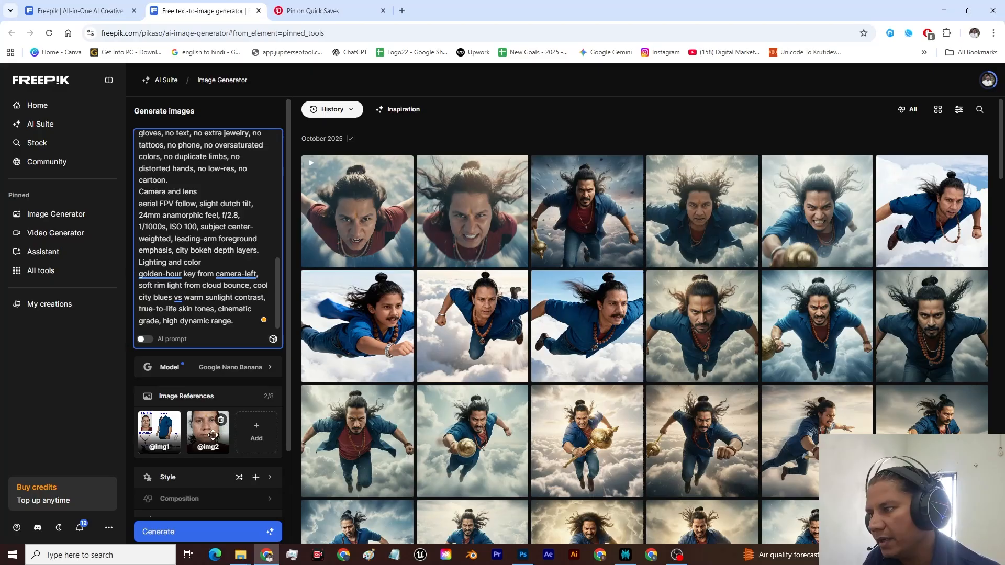
pyautogui.scroll(-2, 222, 429)
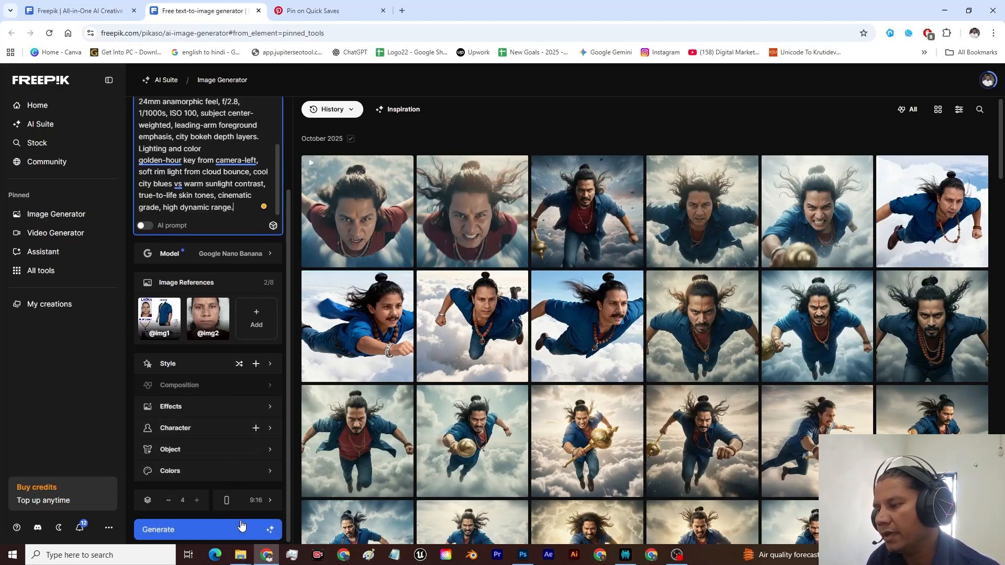
pyautogui.click(220, 530)
# Step: Review the newly generated images of the man flying over the city, examining the face, gada and accessories up close
pyautogui.click(728, 259)
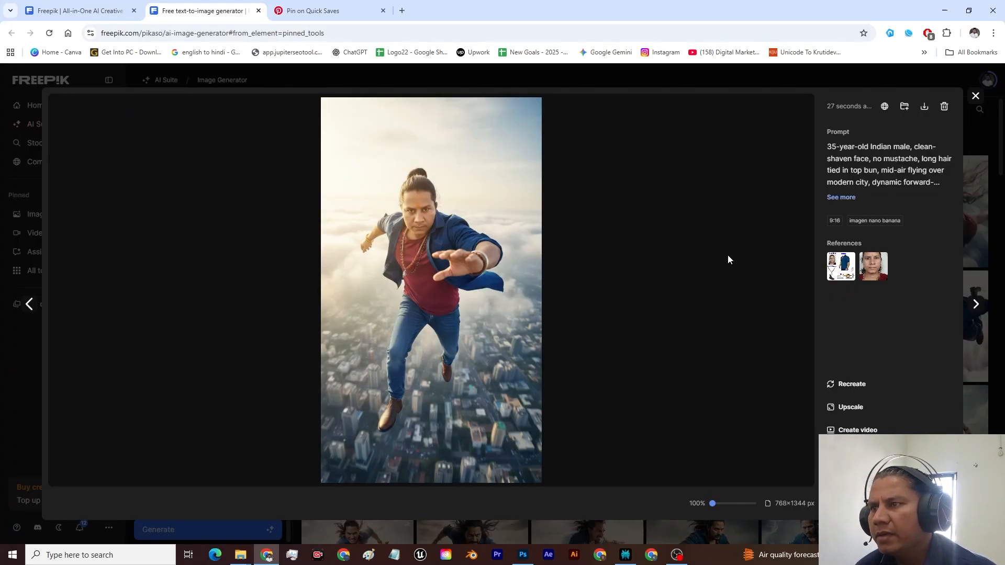
pyautogui.press('Right')
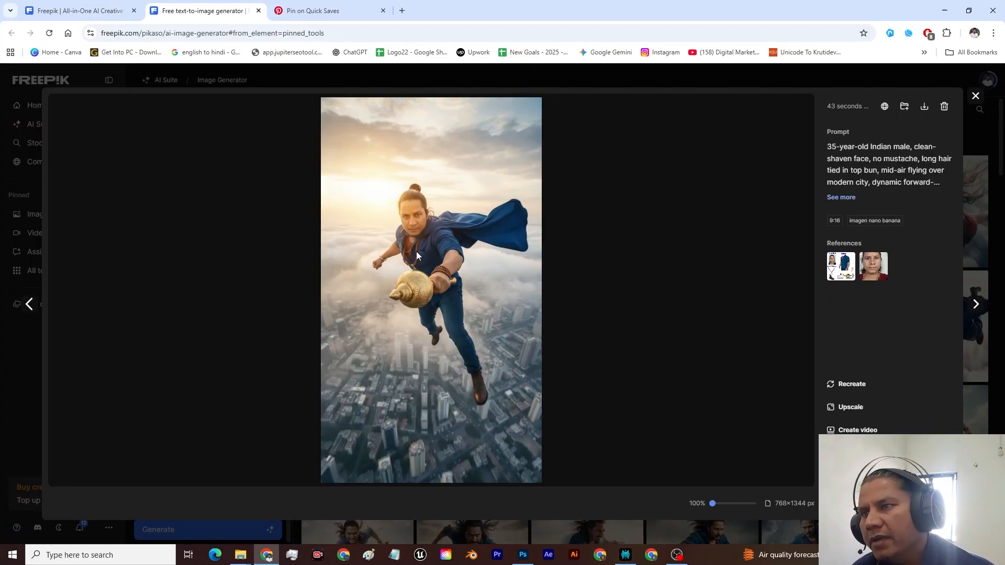
pyautogui.scroll(5, 416, 255)
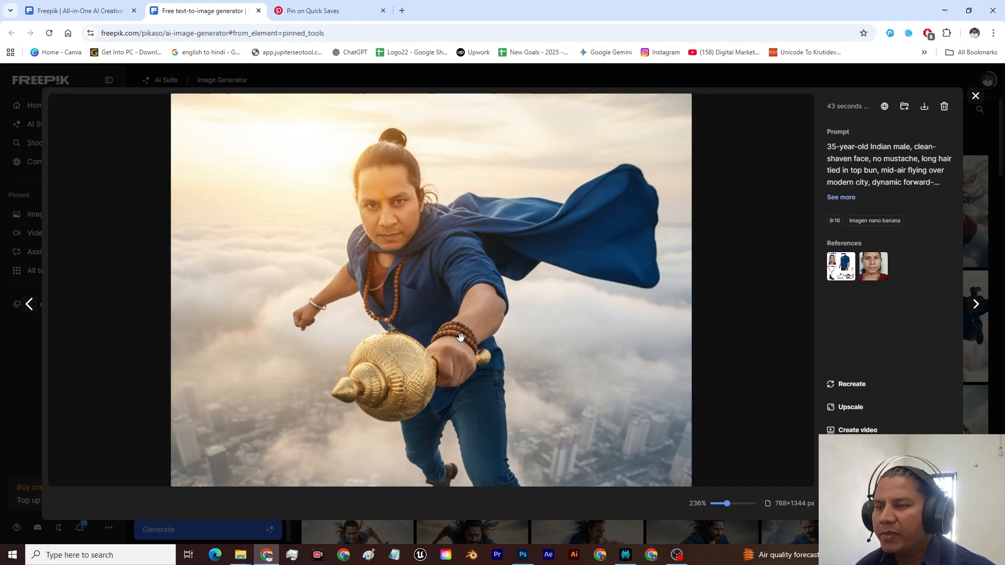
pyautogui.scroll(-5, 469, 260)
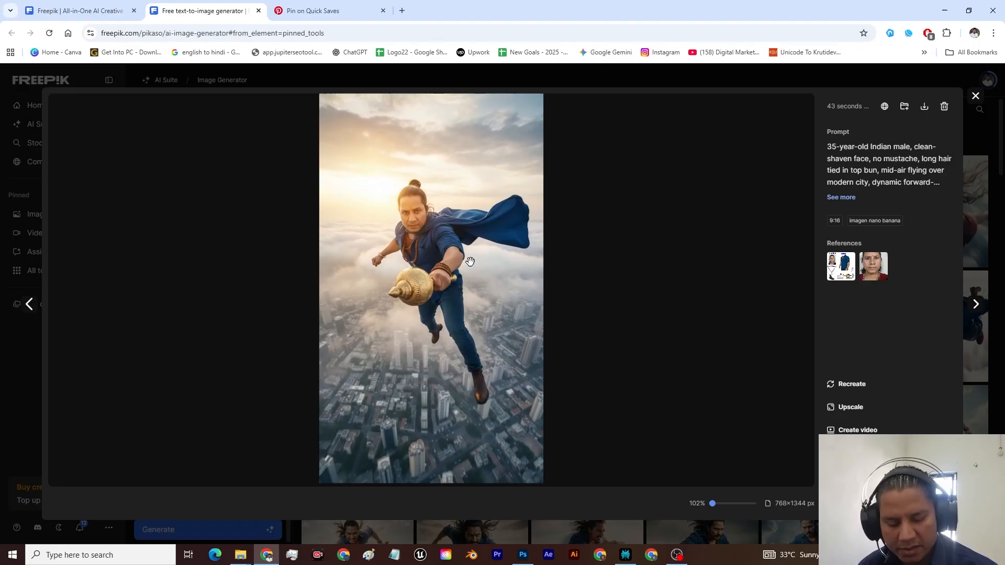
pyautogui.press('Right')
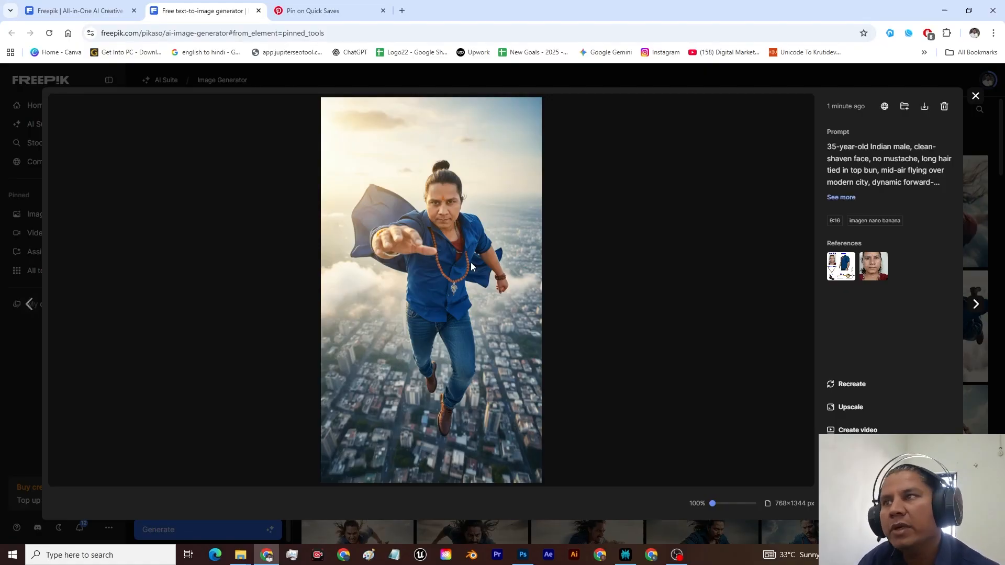
# Step: Switch to Pinterest and take a screenshot of the open top-down Superman pin image
pyautogui.click(975, 97)
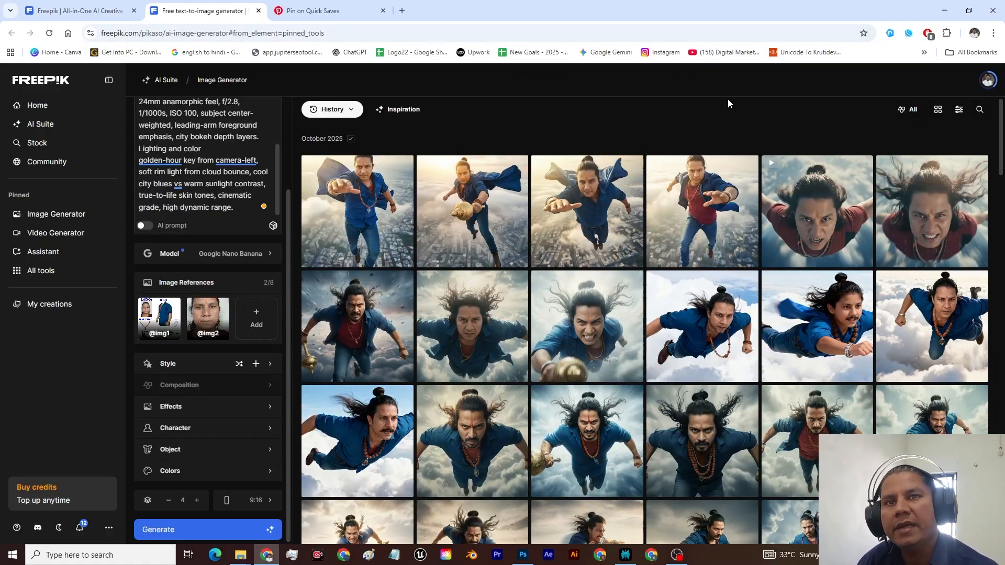
pyautogui.click(355, 6)
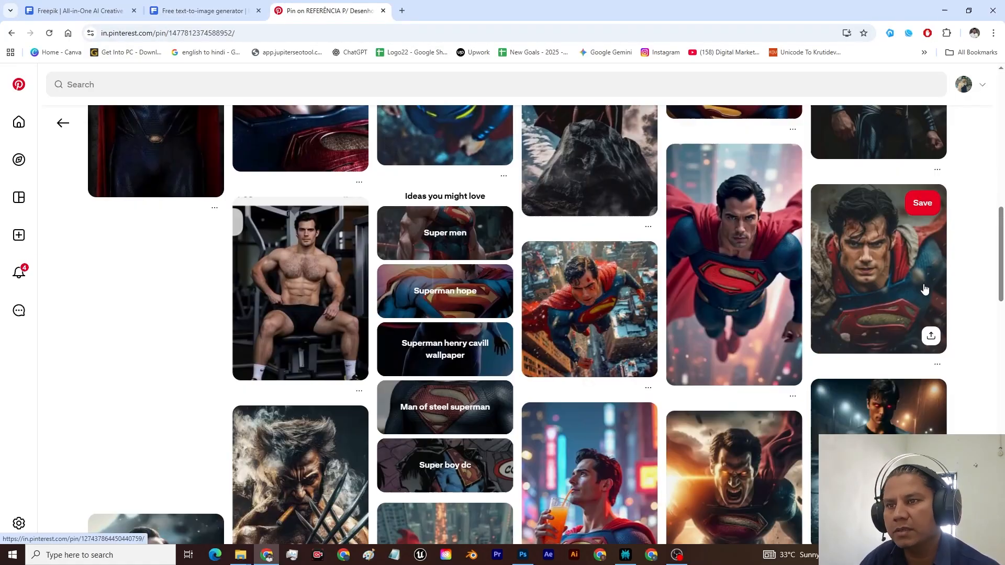
pyautogui.scroll(15, 925, 290)
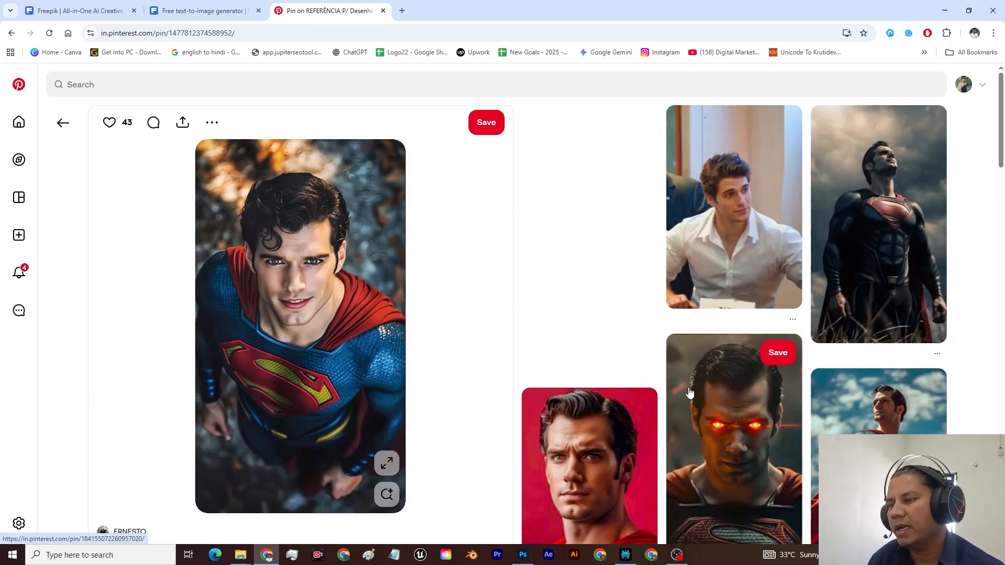
pyautogui.press('super+shift+s')
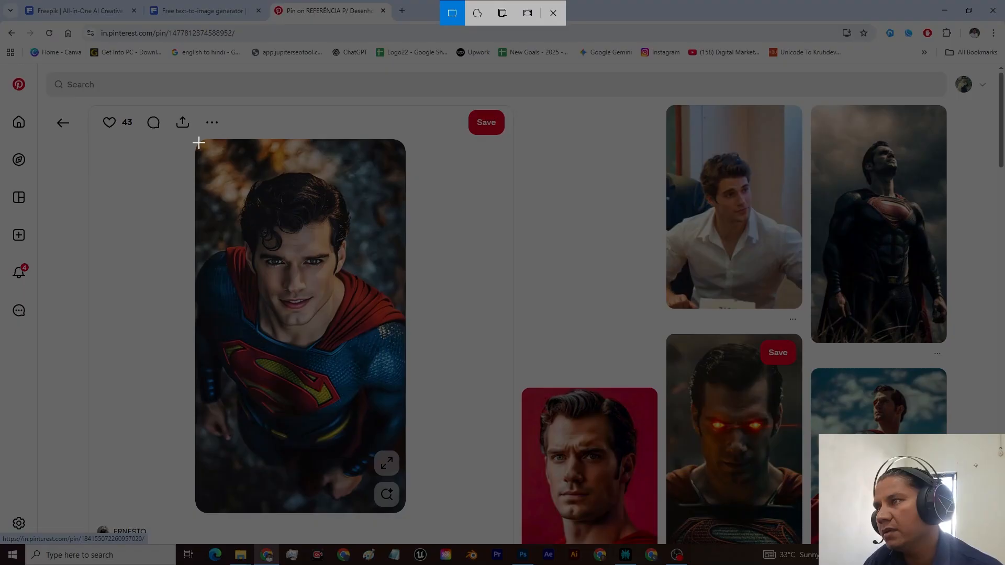
pyautogui.moveTo(199, 141); pyautogui.dragTo(405, 511)
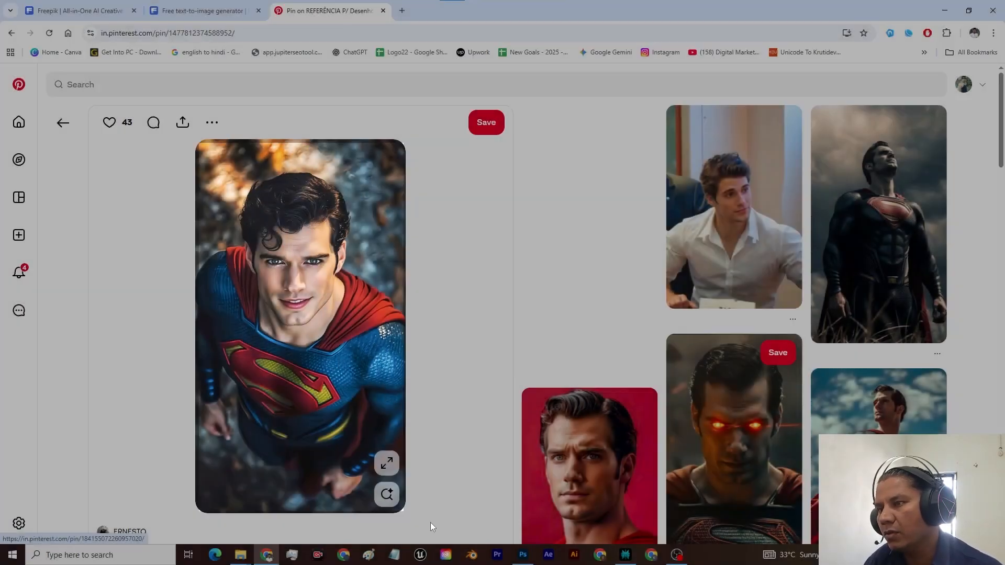
# Step: Attach the Superman screenshot to a Perplexity follow-up, reuse the full text of the earlier question, and submit it
pyautogui.click(626, 555)
pyautogui.click(370, 498)
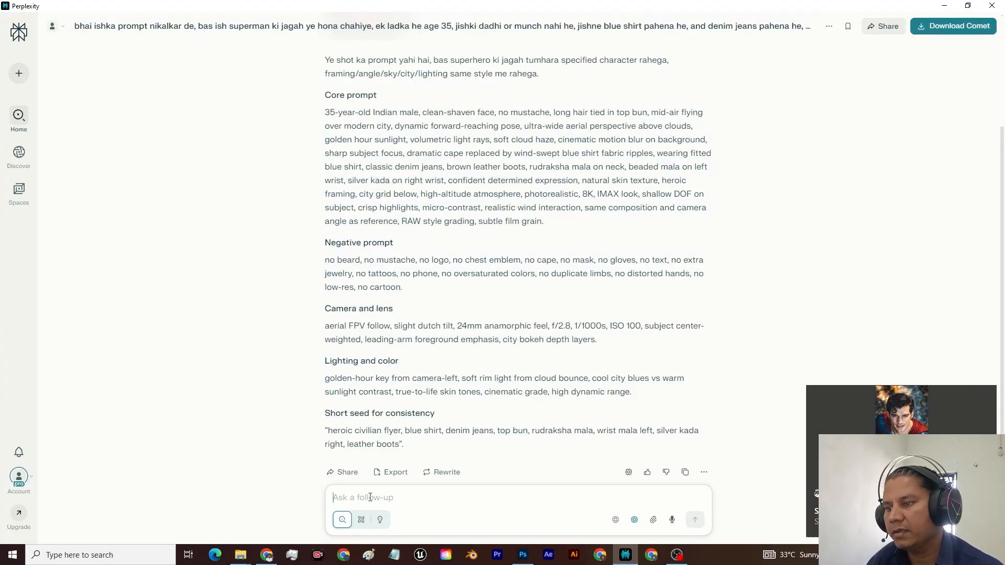
pyautogui.hotkey('ctrl', 'v')
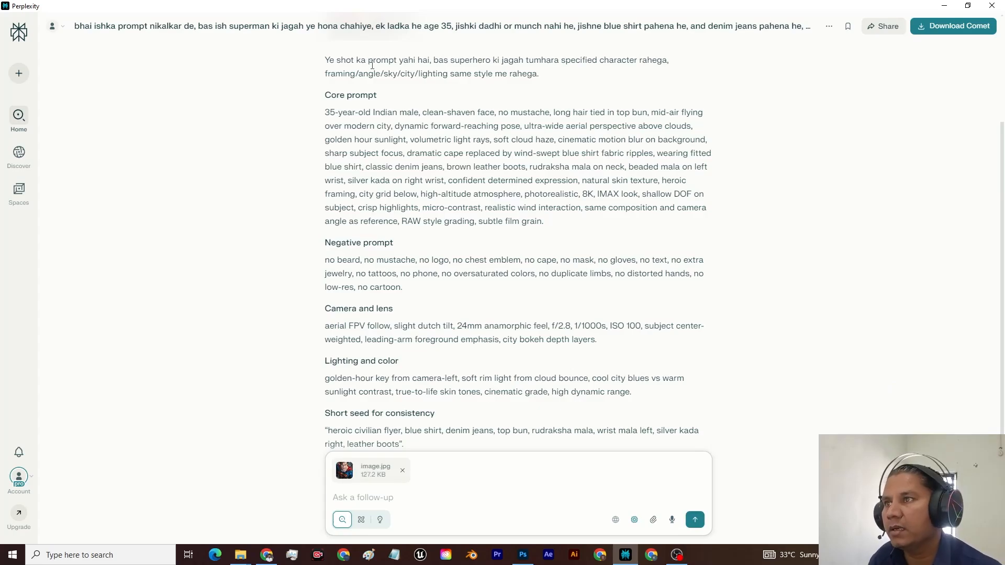
pyautogui.scroll(3, 434, 119)
pyautogui.moveTo(329, 53); pyautogui.dragTo(412, 115)
pyautogui.hotkey('ctrl', 'c')
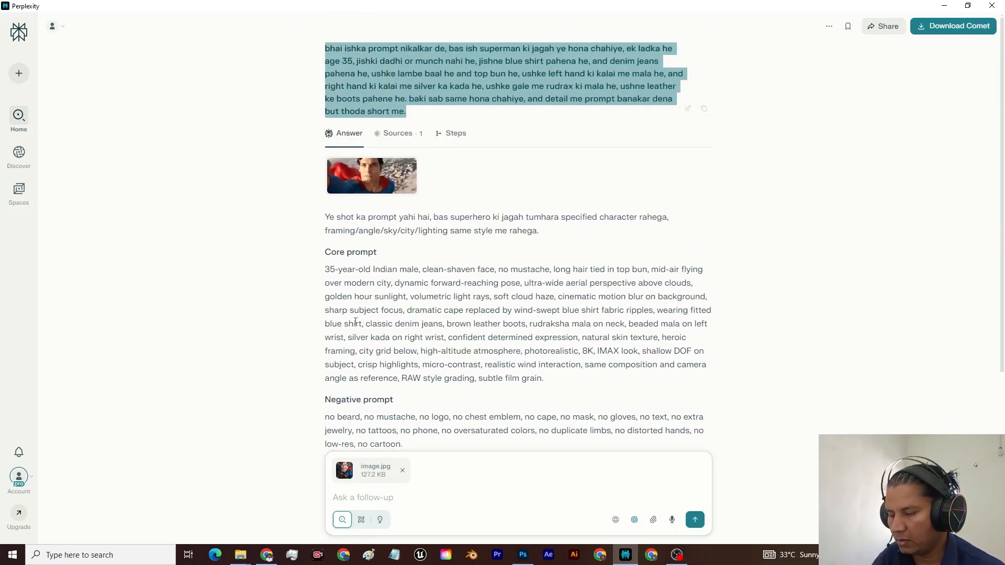
pyautogui.click(385, 500)
pyautogui.hotkey('ctrl', 'v')
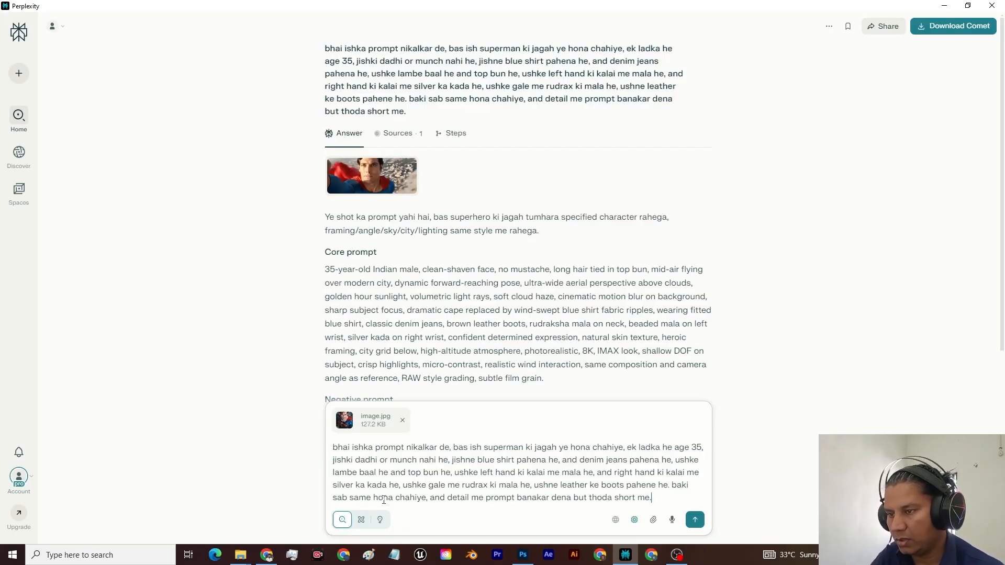
pyautogui.click(695, 520)
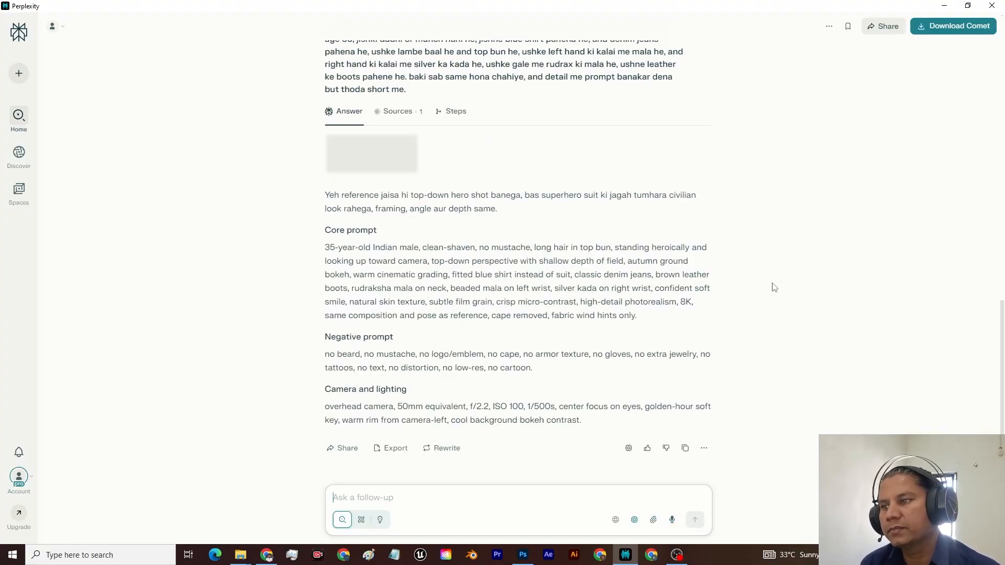
# Step: Copy the new answer from the core prompt text through the camera and lighting section, and replace the whole Freepik prompt with it
pyautogui.scroll(-1, 731, 285)
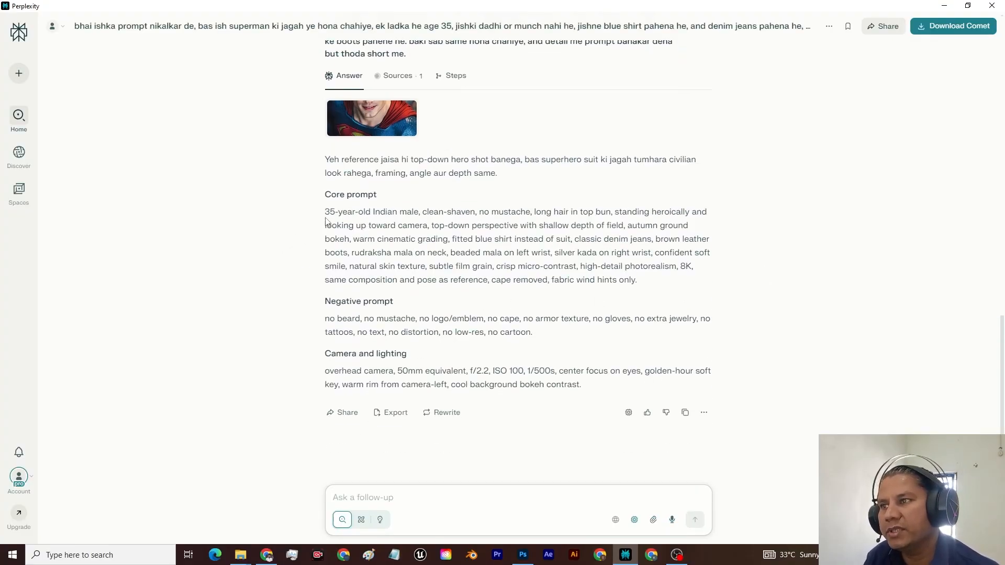
pyautogui.moveTo(327, 212); pyautogui.dragTo(590, 395)
pyautogui.hotkey('alt', 'Tab')
pyautogui.click(224, 4)
pyautogui.click(209, 236)
pyautogui.hotkey('ctrl', 'a')
pyautogui.hotkey('ctrl', 'v')
# Step: Generate four 9:16 images from the top-down prompt with Google Nano Banana and look through the results
pyautogui.scroll(-2, 208, 366)
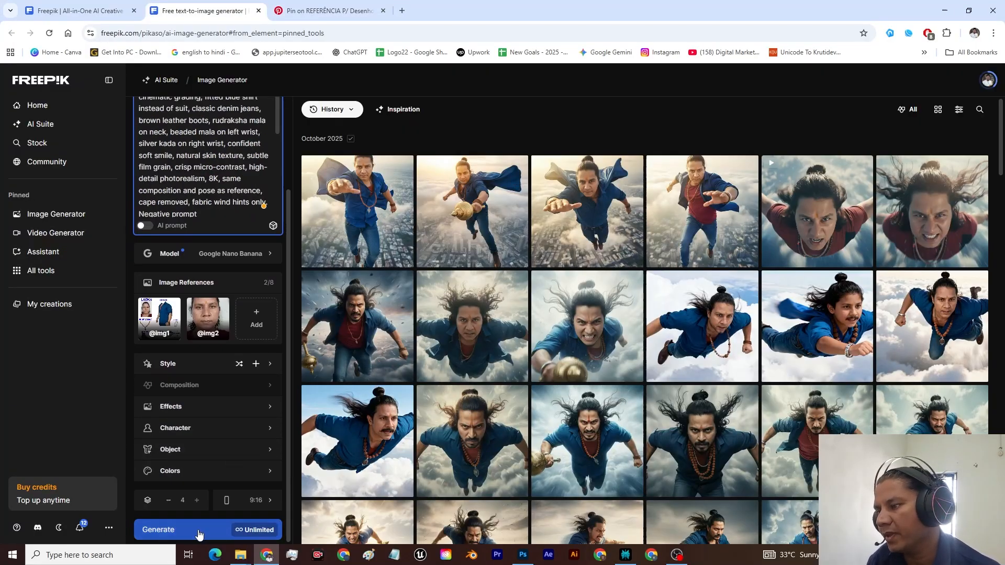
pyautogui.click(200, 532)
pyautogui.click(701, 198)
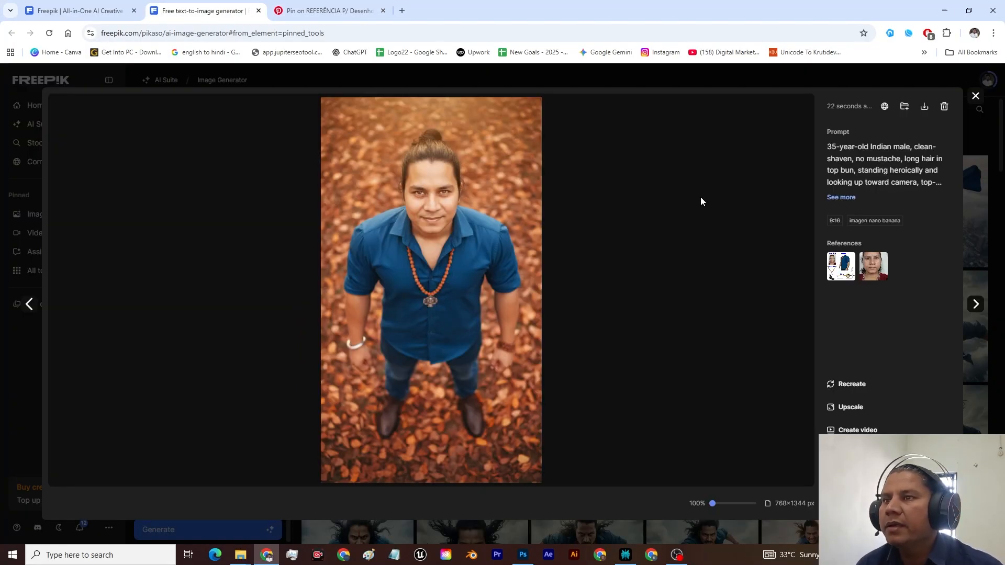
pyautogui.press('Right')
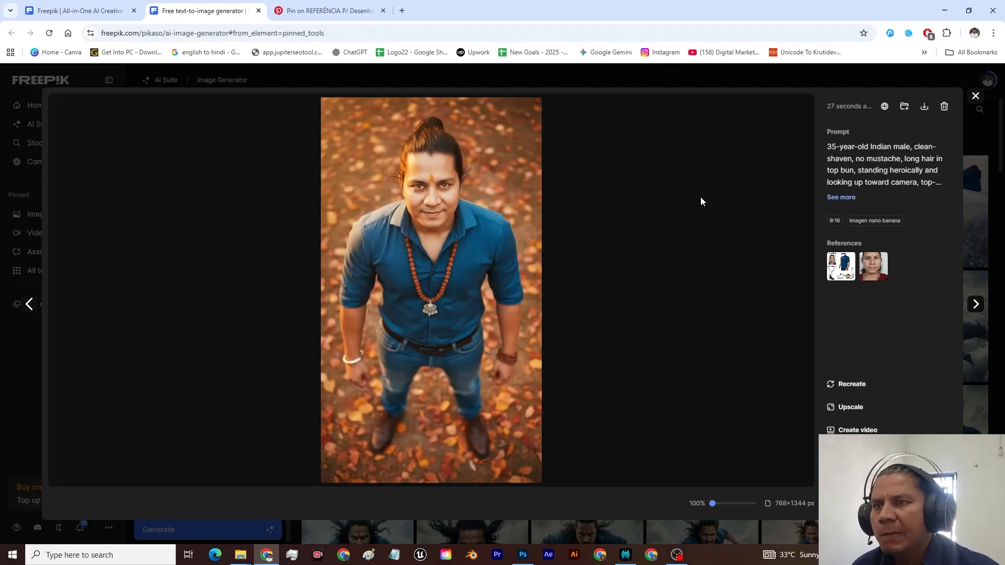
pyautogui.press('Right')
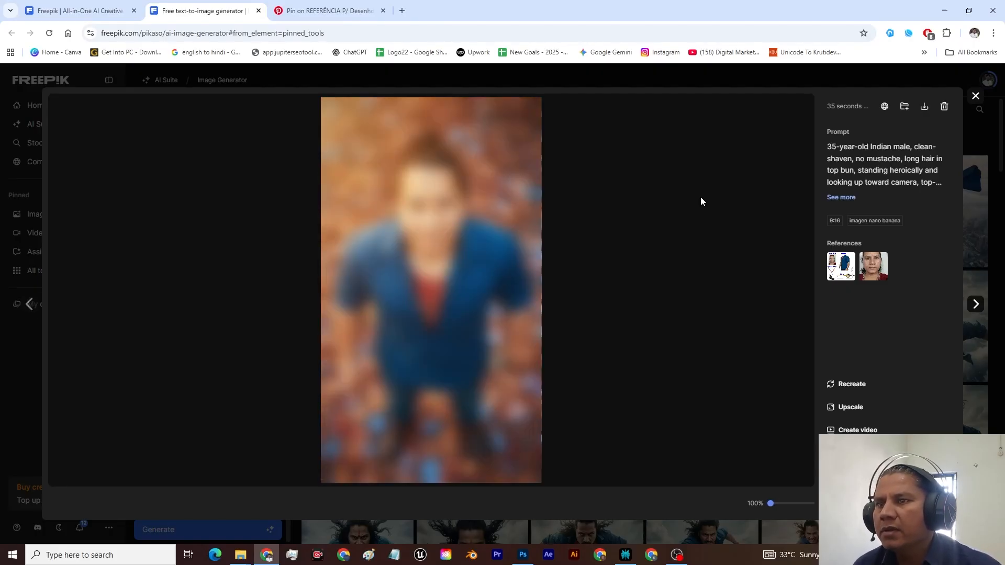
# Step: Search Pinterest for "hanuman" and open the pin of Hanuman stepping up a dusty slope in side profile
pyautogui.click(325, 11)
pyautogui.click(164, 82)
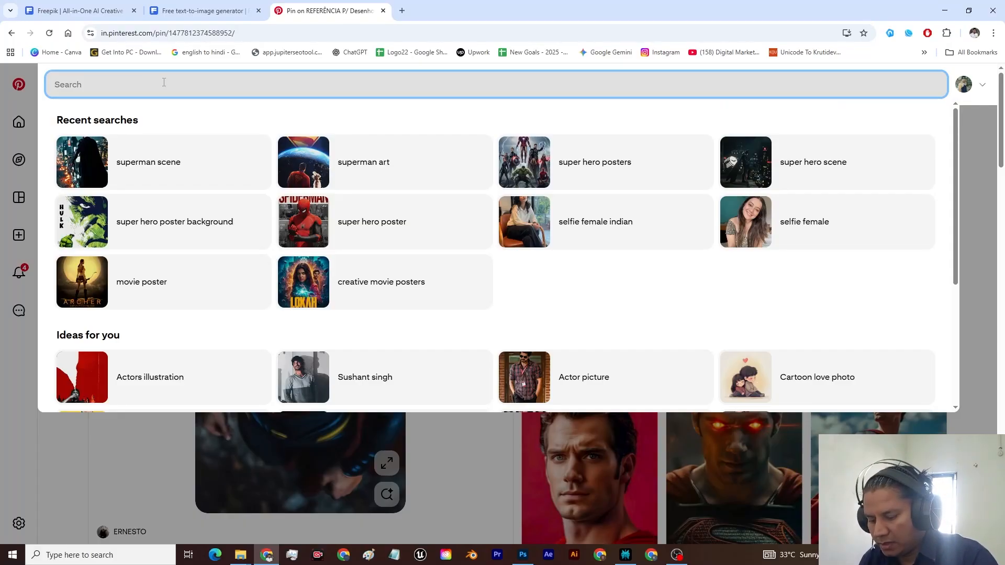
pyautogui.write('hanuman')
pyautogui.press('Return')
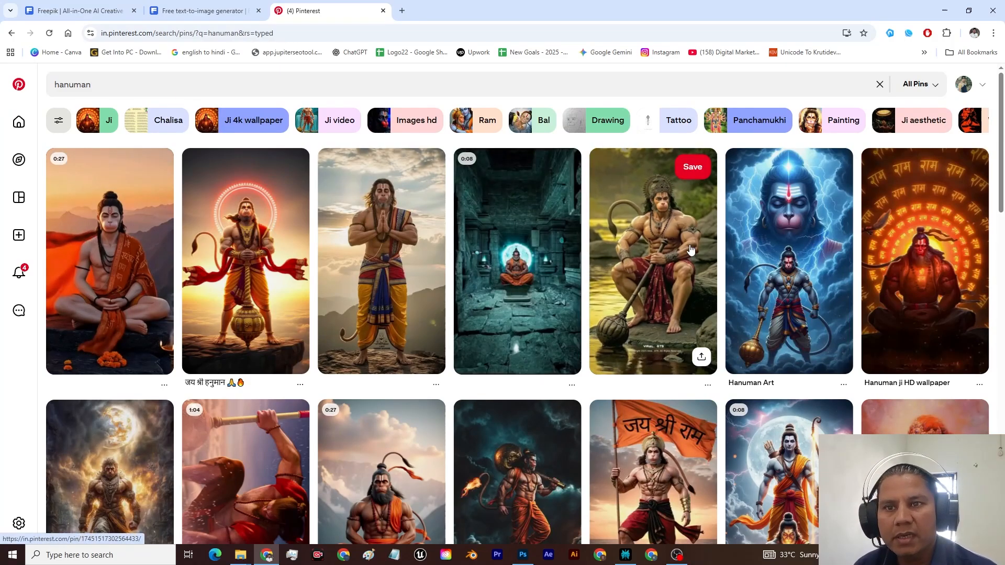
pyautogui.scroll(-4, 690, 250)
pyautogui.click(690, 250)
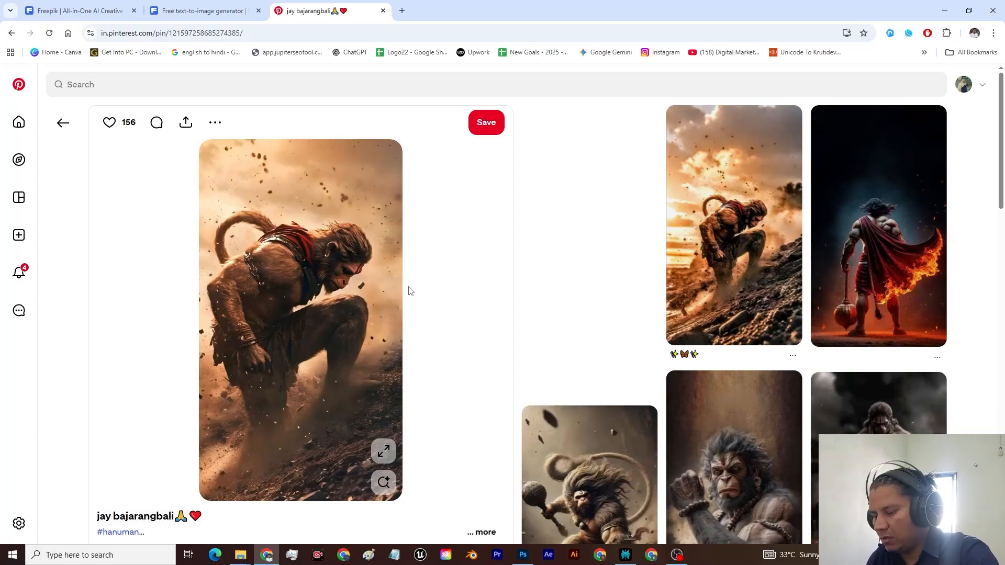
# Step: Capture the Hanuman pin image and add it with the previous question's text to a Perplexity follow-up
pyautogui.press('super+shift+s')
pyautogui.moveTo(203, 139); pyautogui.dragTo(246, 253)
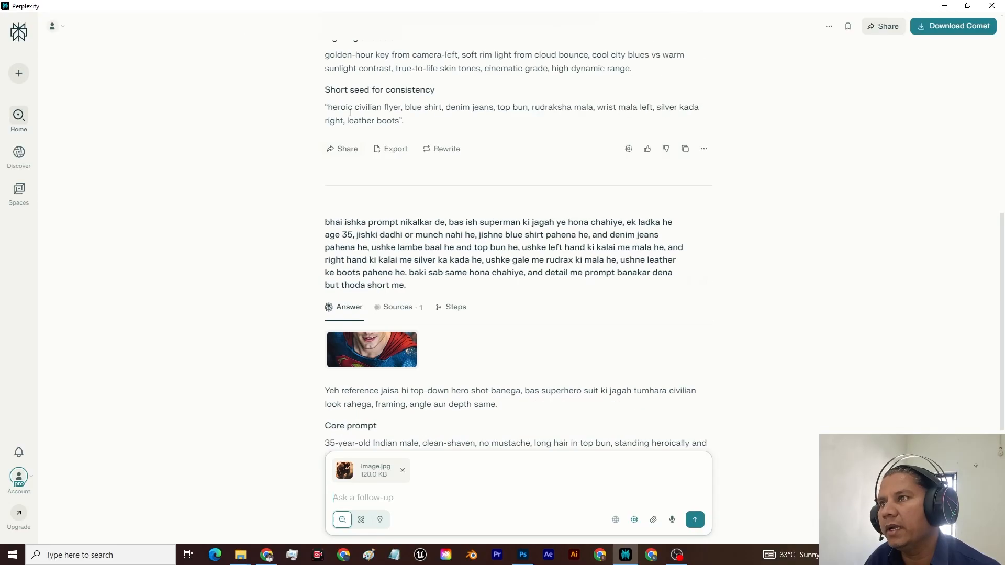
pyautogui.scroll(1, 354, 246)
pyautogui.moveTo(325, 252); pyautogui.dragTo(402, 320)
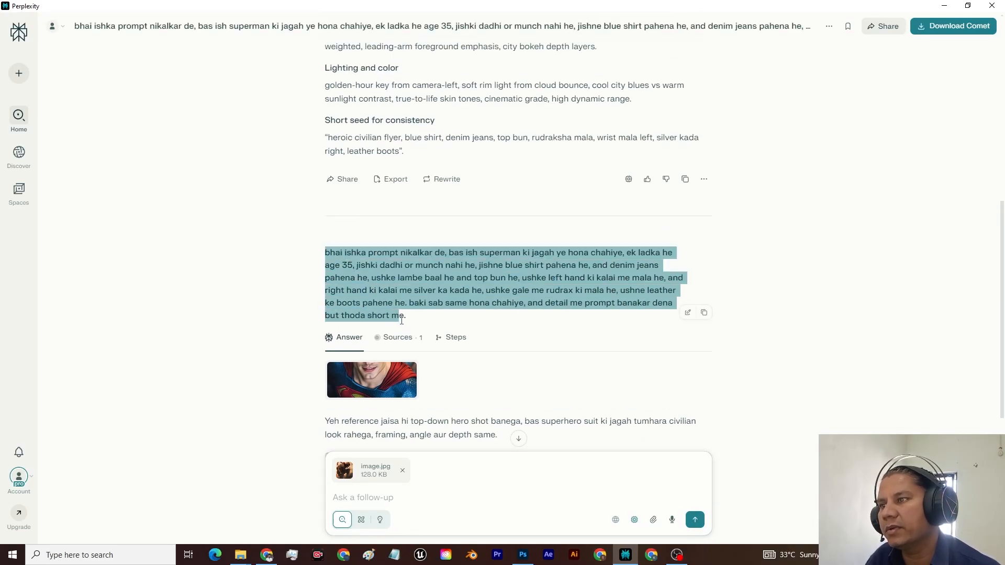
pyautogui.tripleClick(411, 318)
pyautogui.hotkey('ctrl', 'c')
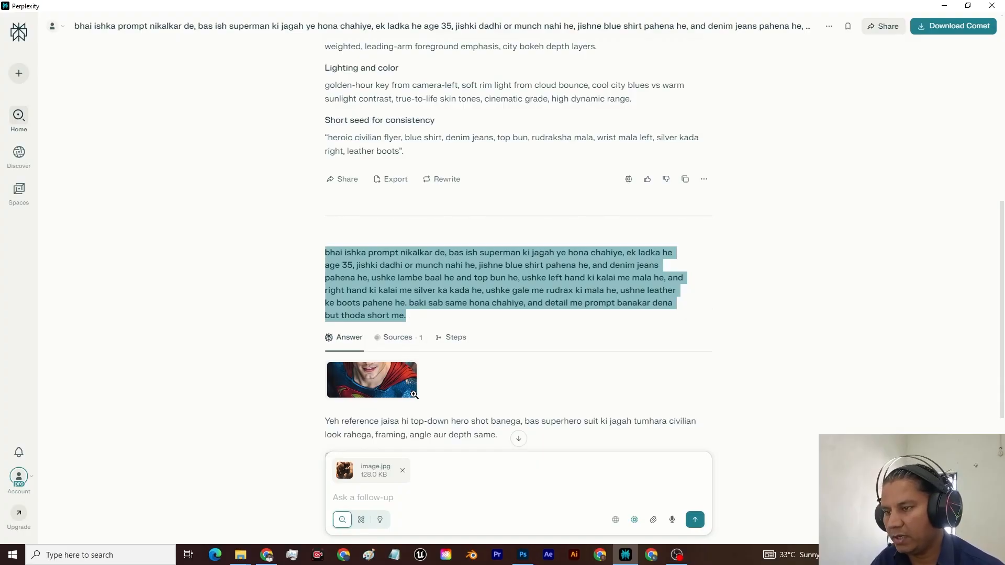
pyautogui.scroll(-4, 413, 395)
pyautogui.click(374, 497)
pyautogui.hotkey('ctrl', 'v')
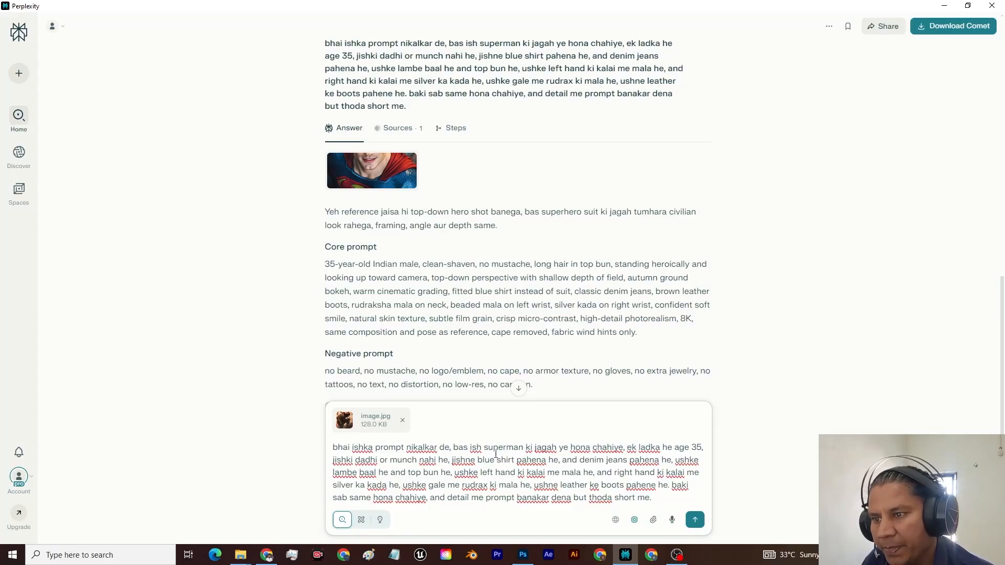
# Step: Change "superman" to "Hanuman ji", remove "ye hona chahiye", insert "is ref. image ki tarah" before "same hona chahiye", and submit the question
pyautogui.moveTo(506, 450); pyautogui.dragTo(524, 449)
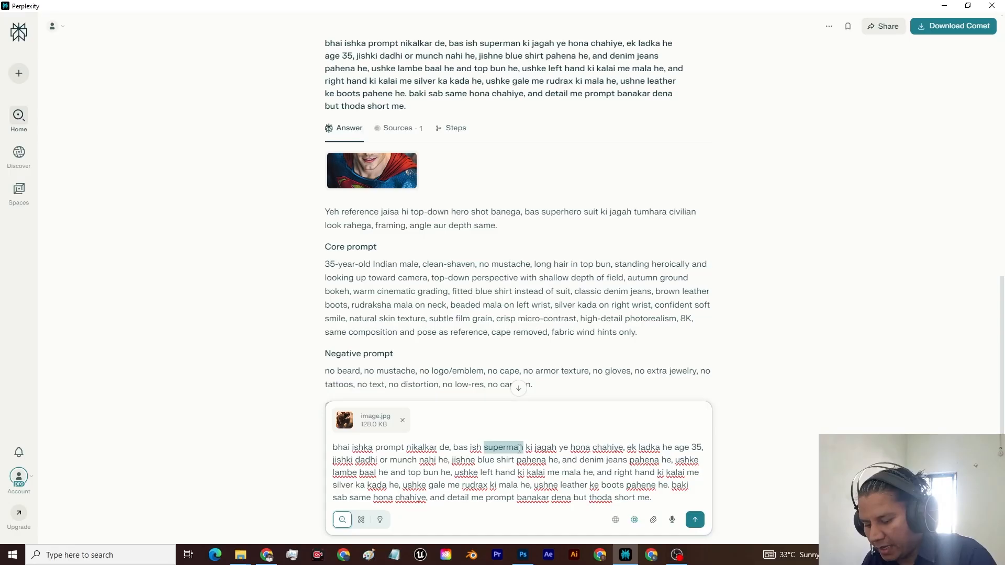
pyautogui.write('Hanuman ji')
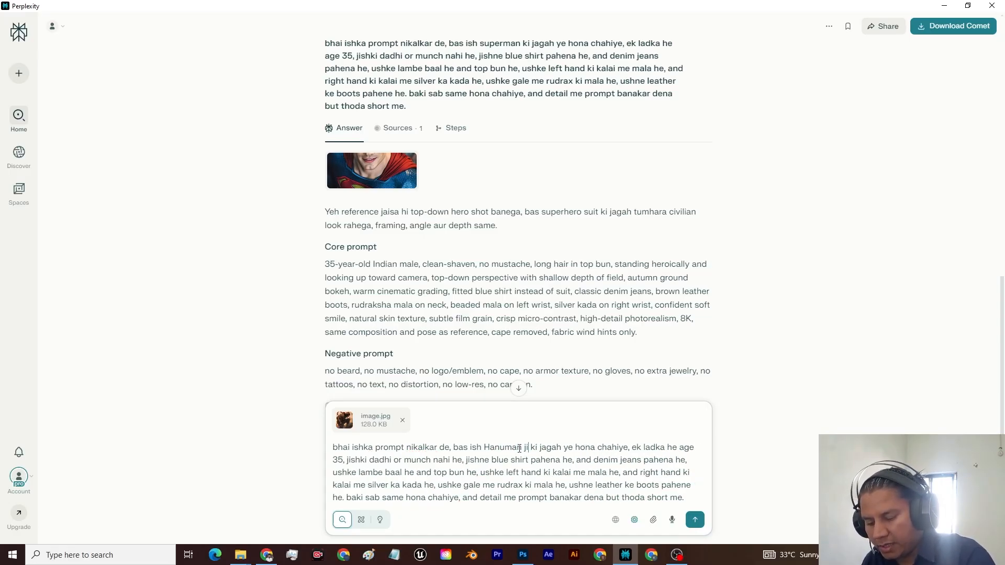
pyautogui.moveTo(564, 448); pyautogui.dragTo(628, 449)
pyautogui.press('BackSpace')
pyautogui.press('BackSpace')
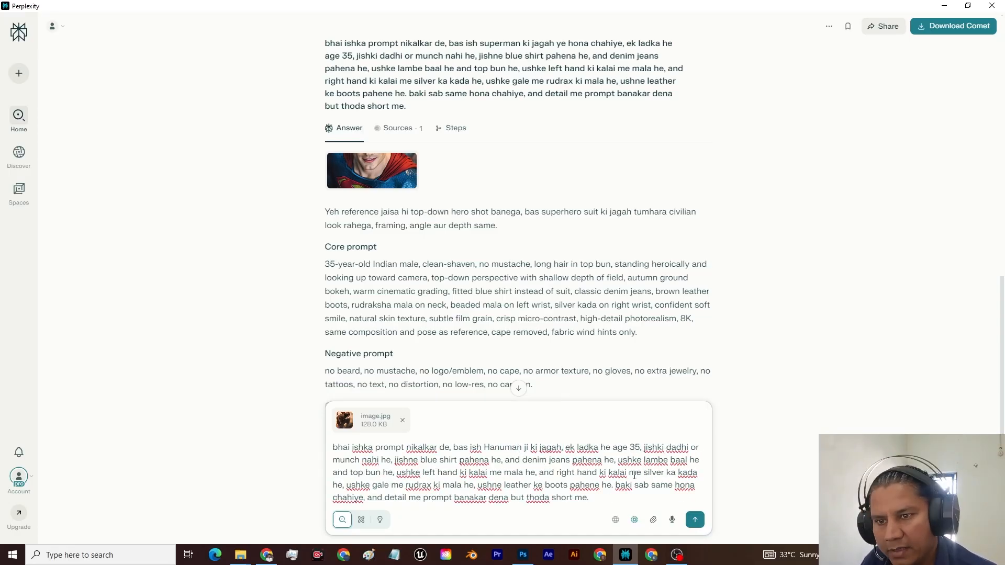
pyautogui.write('is ref. image ki tarah')
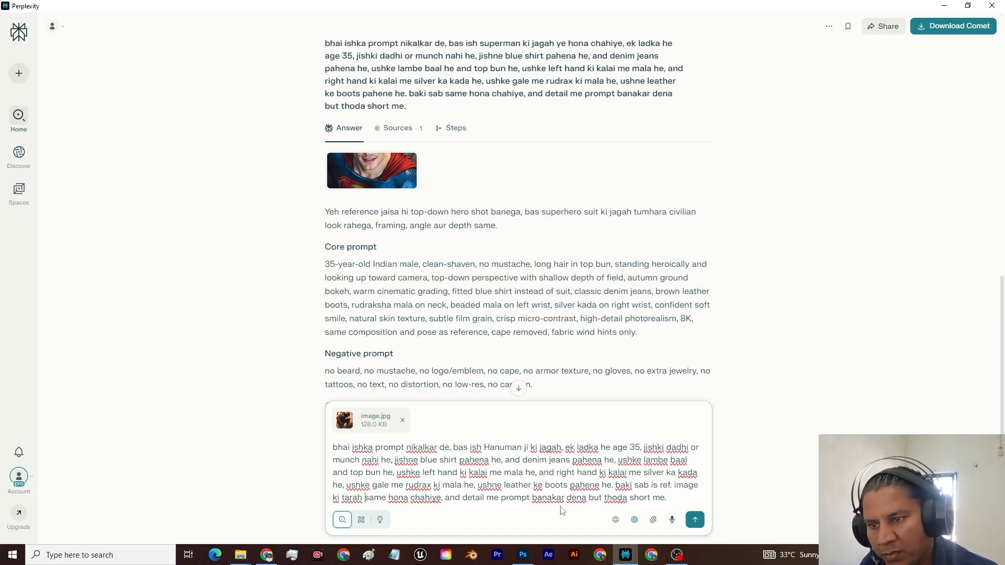
pyautogui.click(696, 519)
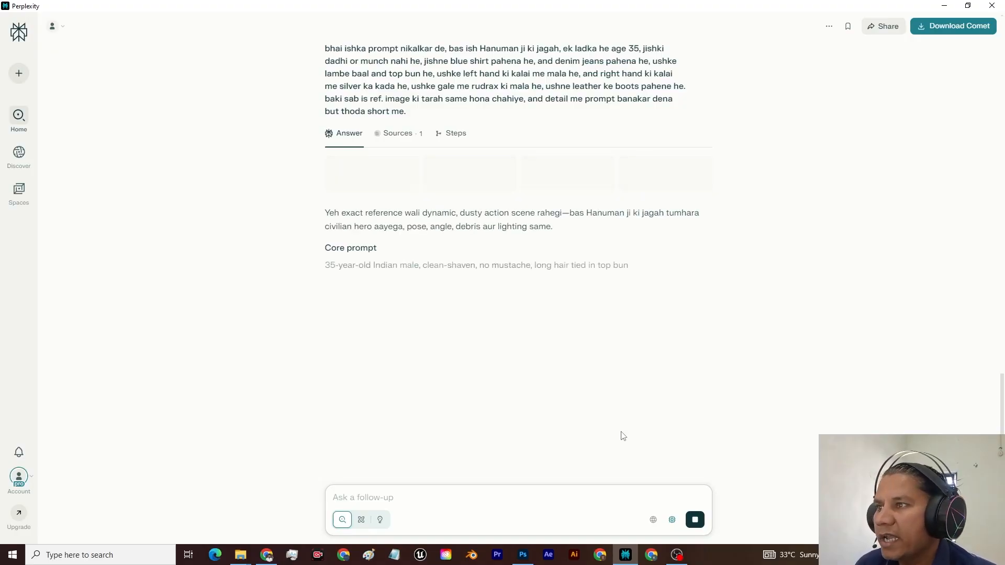
# Step: Copy the Hanuman-based answer from the core prompt text through camera and lighting, and replace the whole Freepik prompt with it
pyautogui.moveTo(325, 185); pyautogui.dragTo(696, 393)
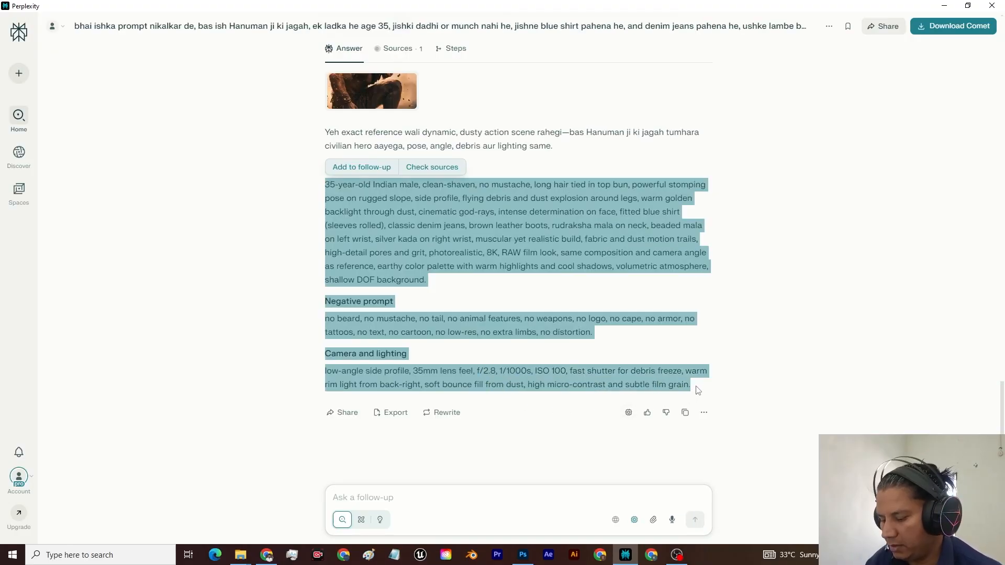
pyautogui.hotkey('alt', 'Tab')
pyautogui.click(164, 10)
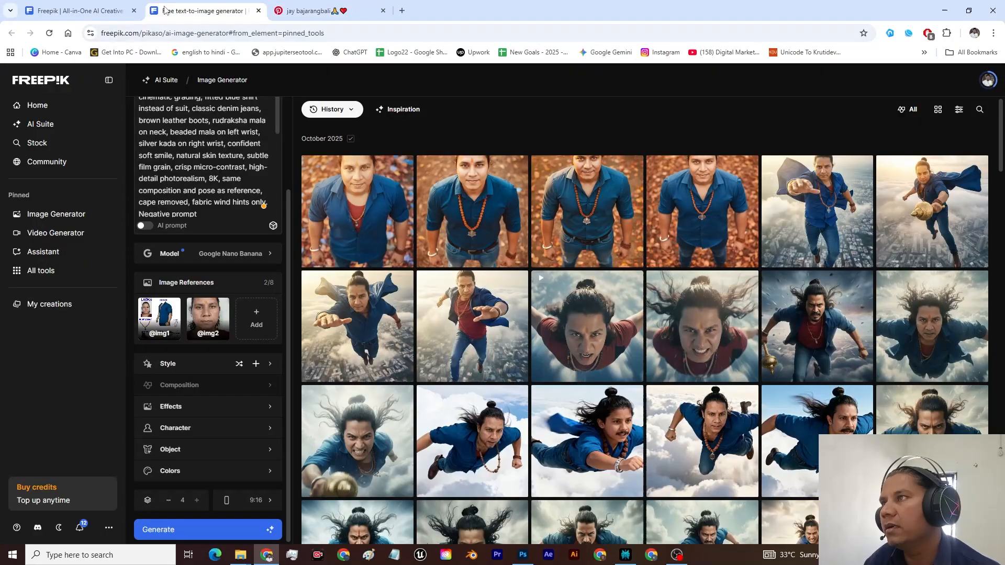
pyautogui.click(183, 169)
pyautogui.hotkey('ctrl', 'a')
pyautogui.hotkey('ctrl', 'v')
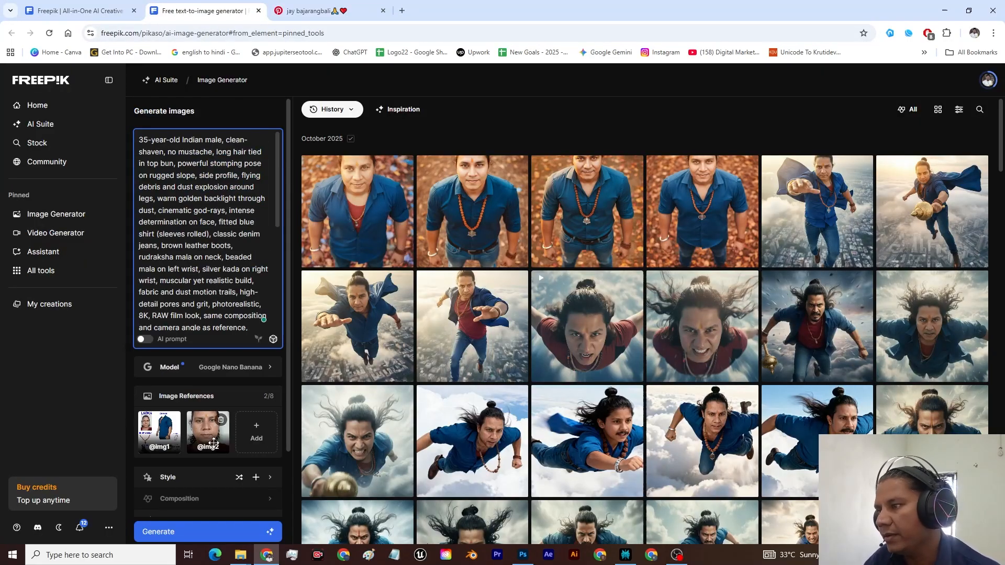
# Step: Generate four 9:16 images from the stomping-pose prompt with both image references and review the results
pyautogui.scroll(-3, 225, 430)
pyautogui.click(202, 529)
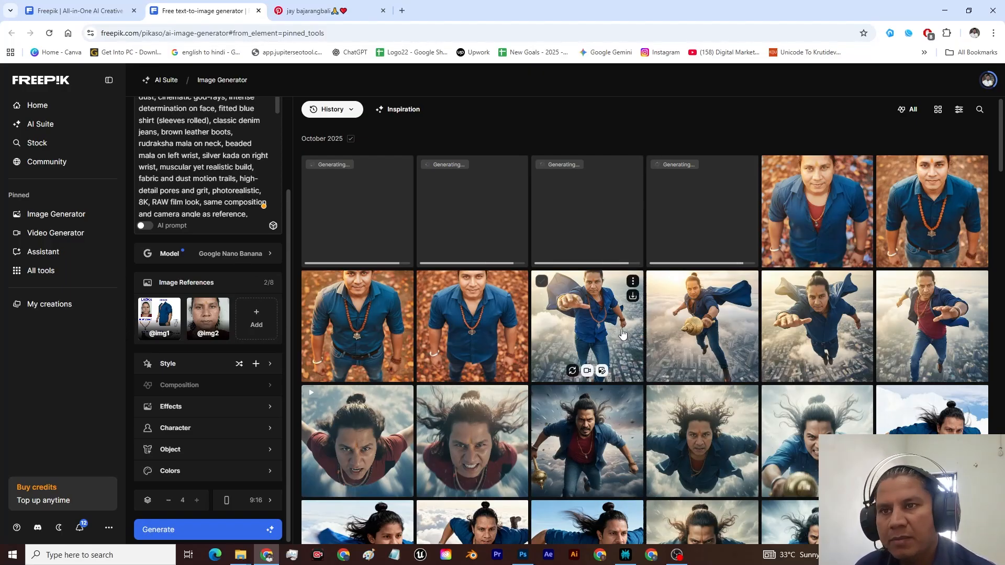
pyautogui.click(622, 334)
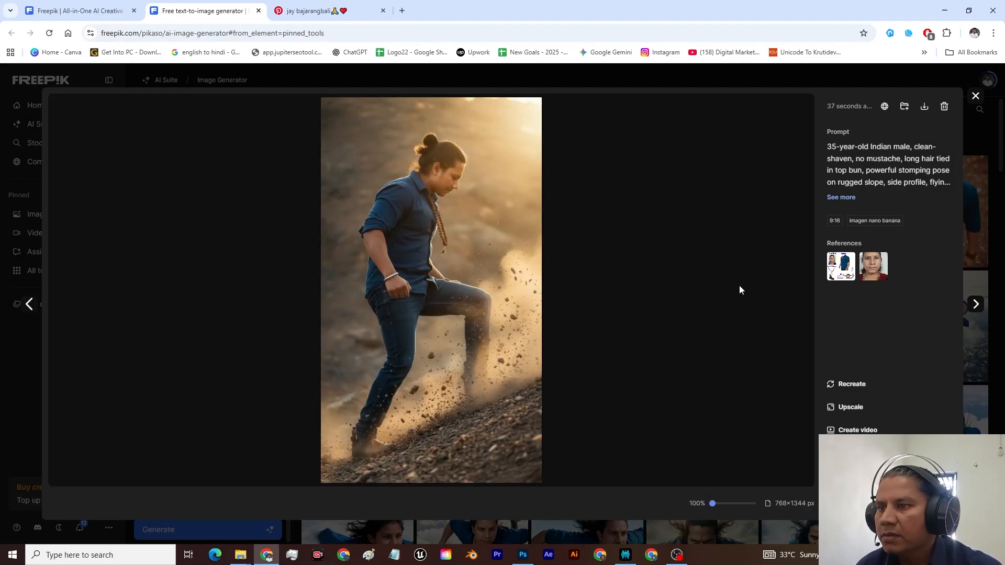
pyautogui.press('Escape')
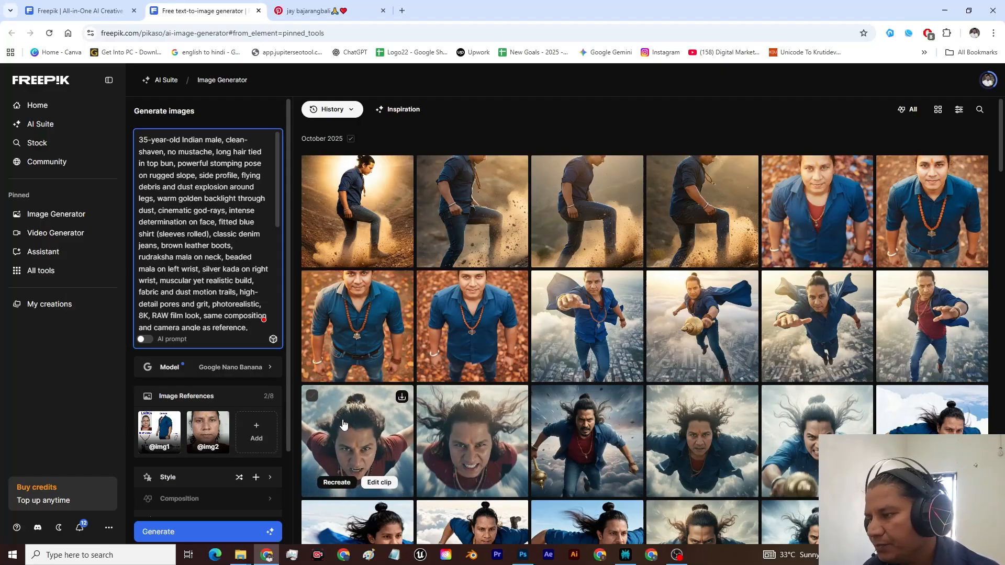
# Step: Switch to Photoshop and examine the character sheet with its labelled face, dress, accessories and gada
pyautogui.click(523, 555)
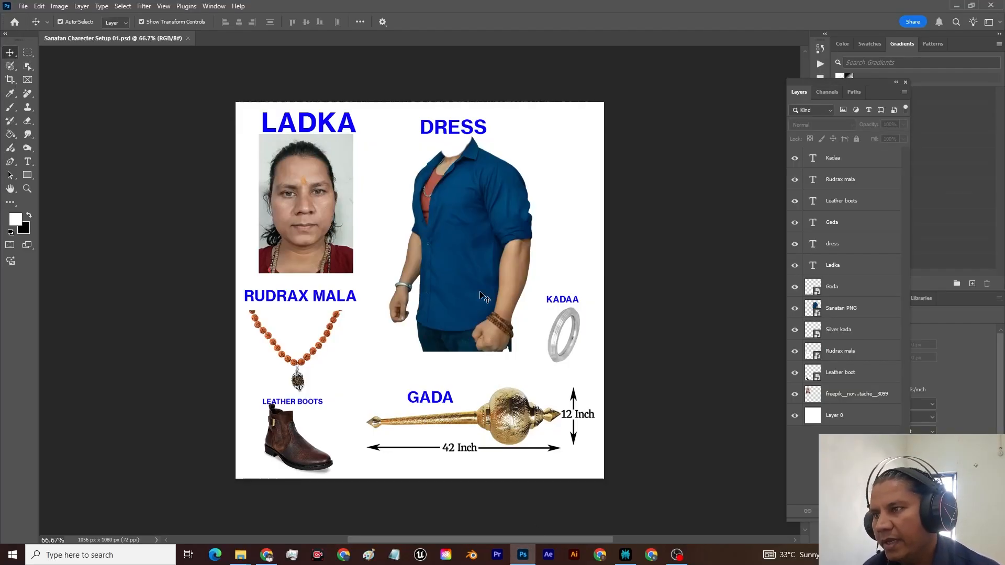
pyautogui.click(648, 244)
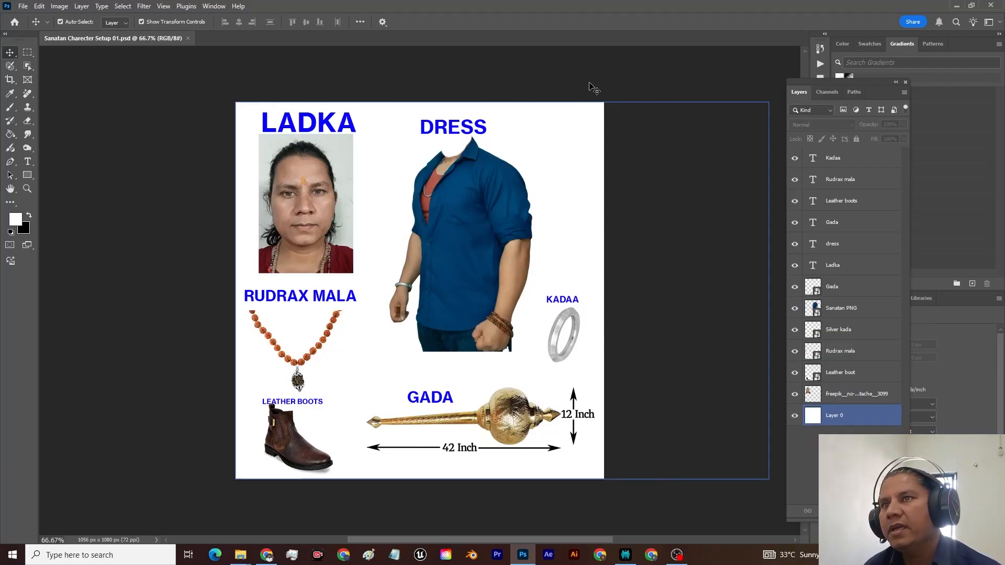
# Step: Examine the face photo and its LADKA label on the character sheet
pyautogui.click(308, 140)
pyautogui.click(314, 128)
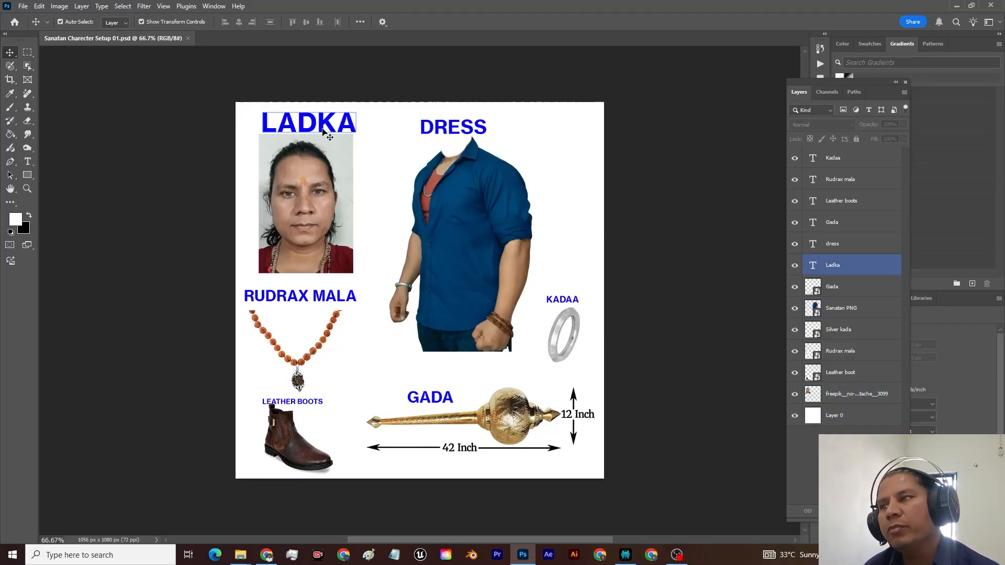
pyautogui.click(311, 181)
pyautogui.click(316, 131)
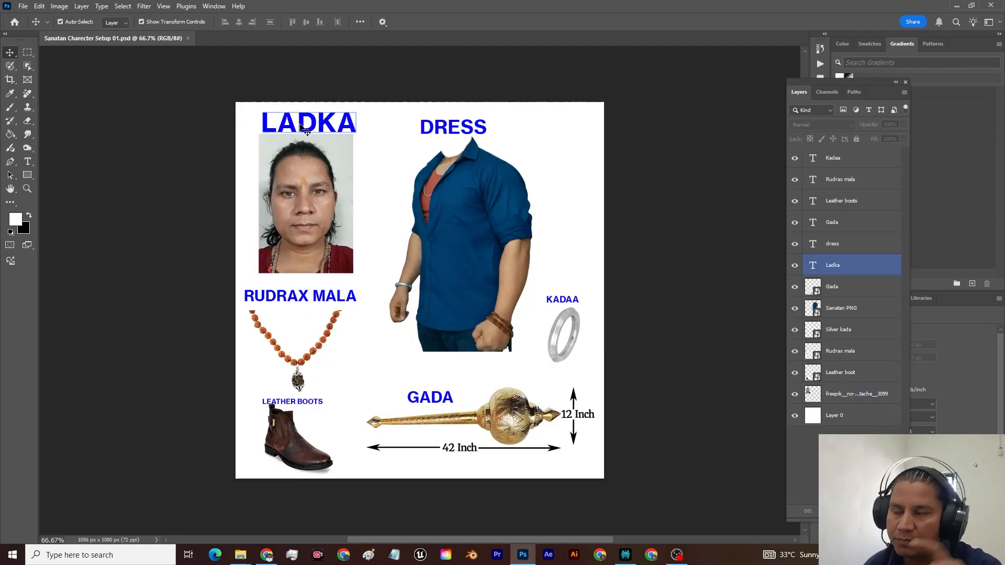
pyautogui.click(296, 159)
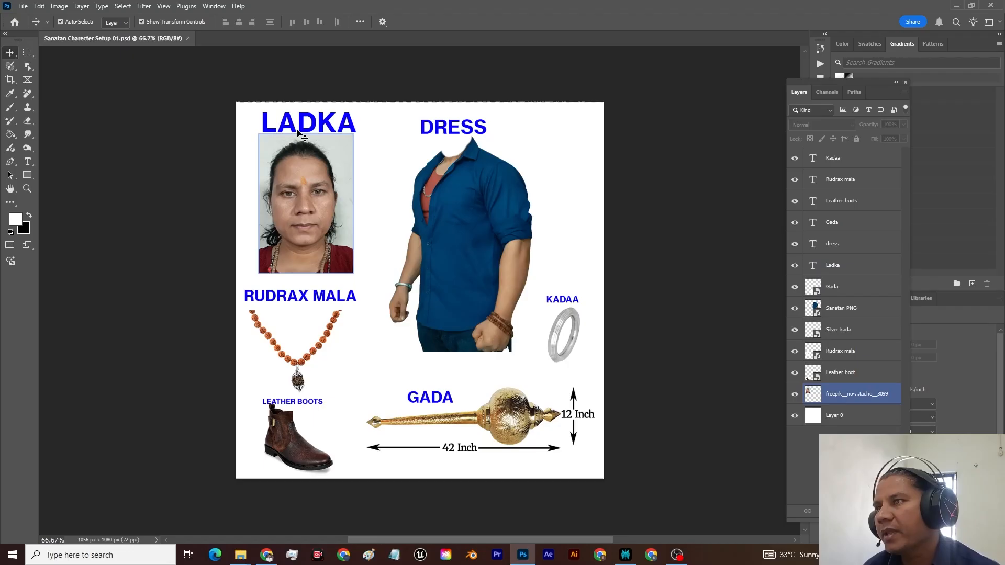
pyautogui.click(299, 131)
pyautogui.click(308, 162)
pyautogui.click(307, 127)
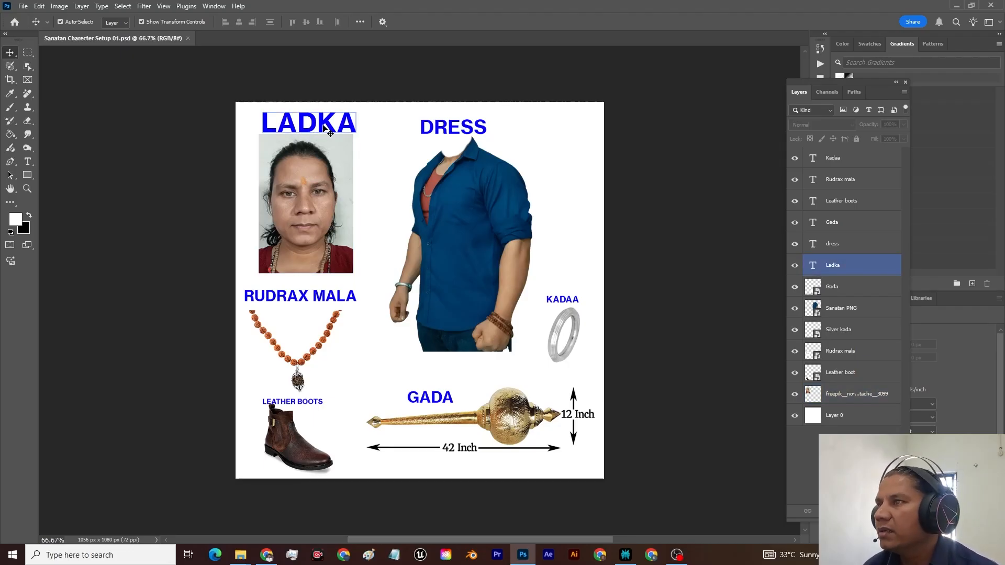
pyautogui.click(317, 192)
pyautogui.click(297, 354)
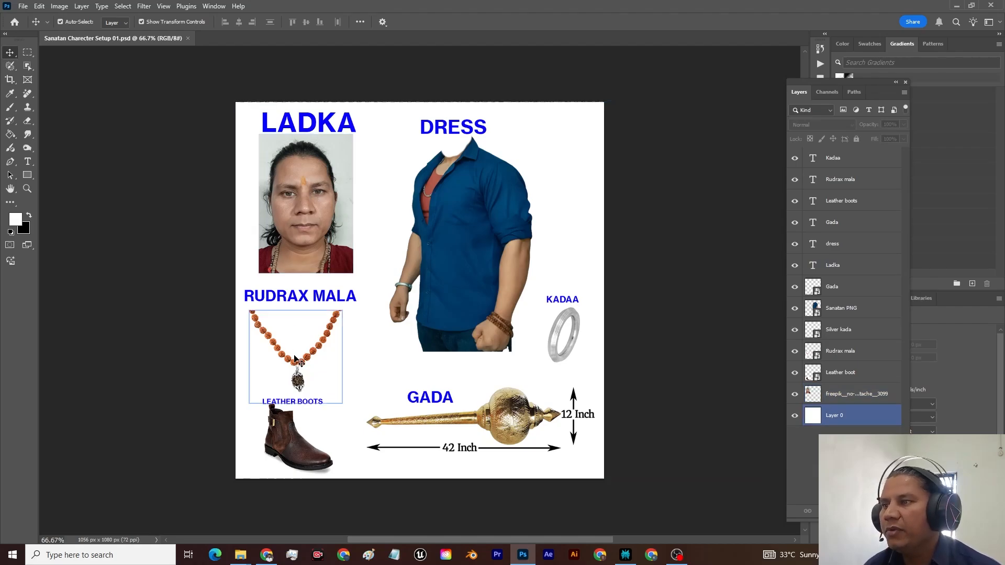
# Step: Examine the rudraksha mala, leather boots, gada, kadaa and dress items on the character sheet
pyautogui.click(297, 360)
pyautogui.click(314, 296)
pyautogui.click(315, 345)
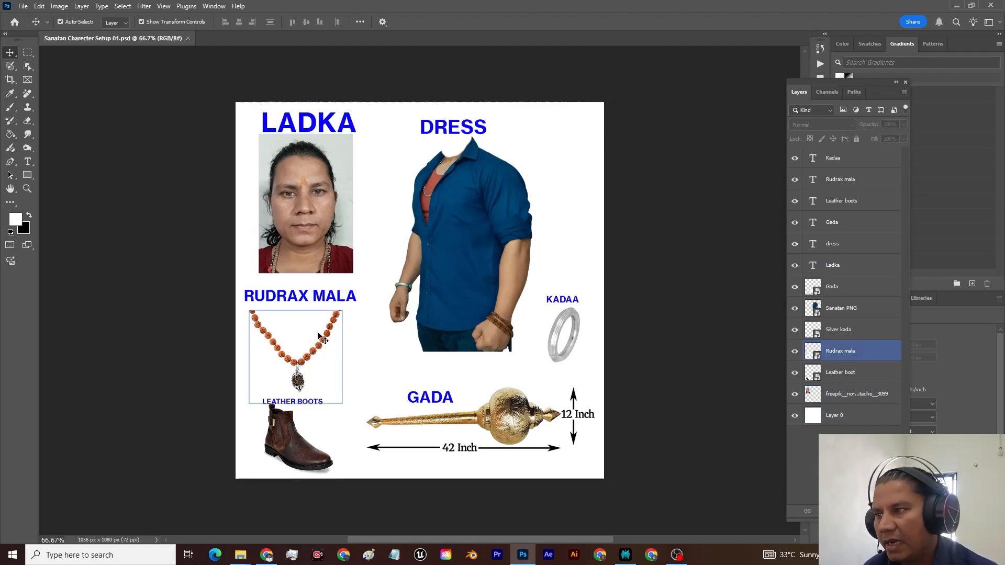
pyautogui.click(319, 305)
pyautogui.click(320, 297)
pyautogui.click(312, 316)
pyautogui.click(299, 337)
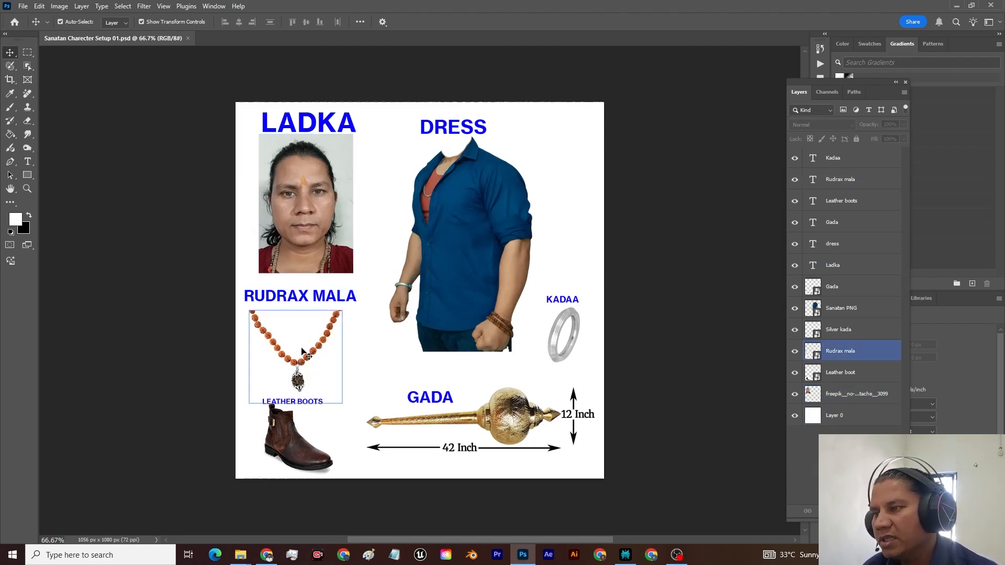
pyautogui.click(291, 435)
pyautogui.click(598, 457)
pyautogui.click(510, 426)
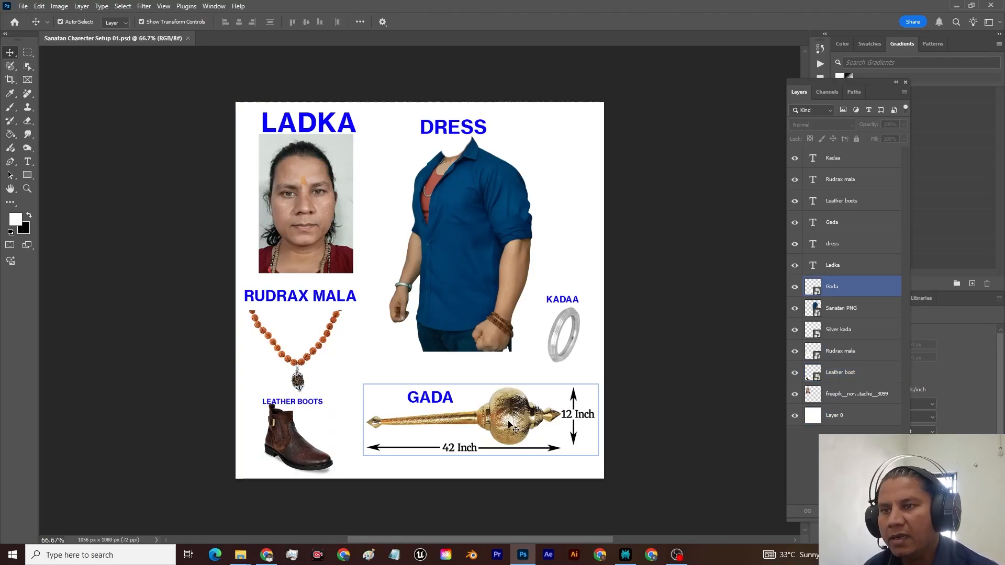
pyautogui.click(564, 335)
pyautogui.click(435, 162)
pyautogui.click(495, 246)
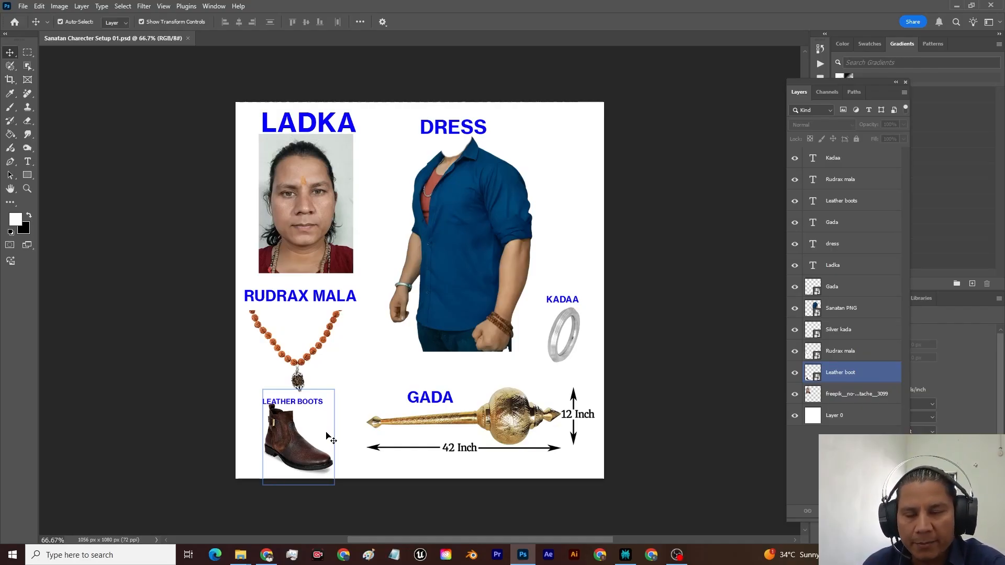
# Step: Enlarge the rudraksha mala across the face photo, and scale it back to its original size beneath its label
pyautogui.click(304, 372)
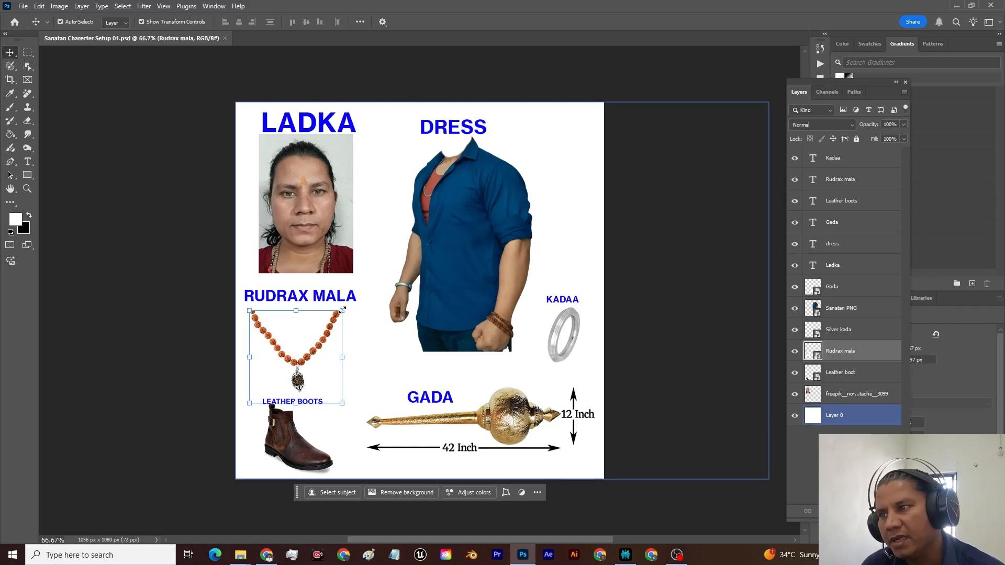
pyautogui.moveTo(342, 311); pyautogui.dragTo(489, 163)
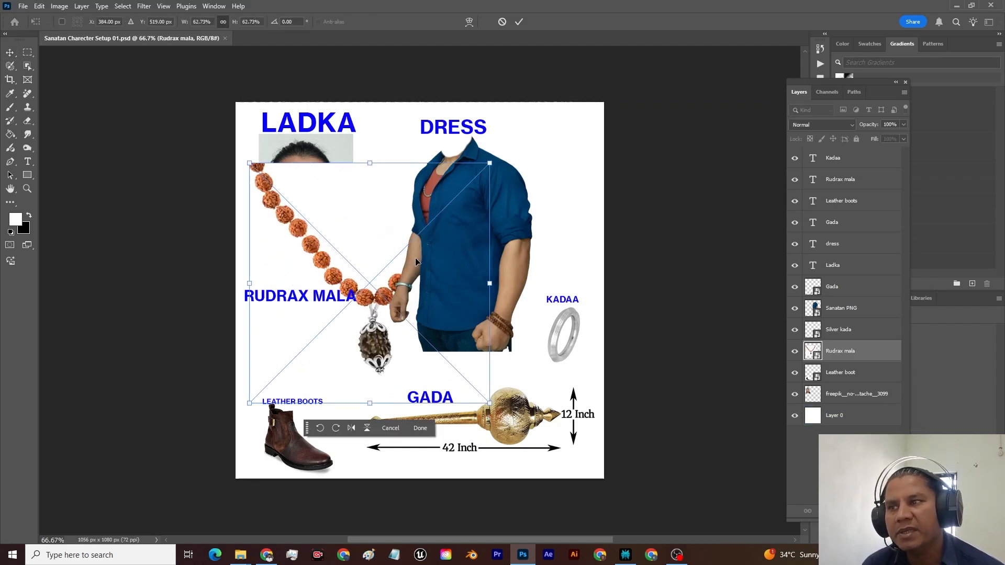
pyautogui.moveTo(494, 167); pyautogui.dragTo(342, 311)
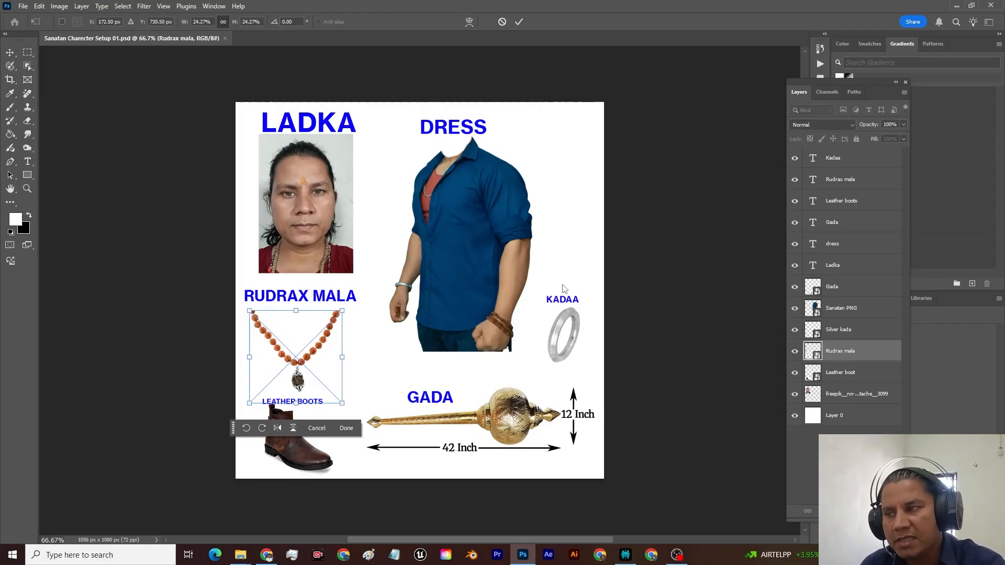
pyautogui.press('Return')
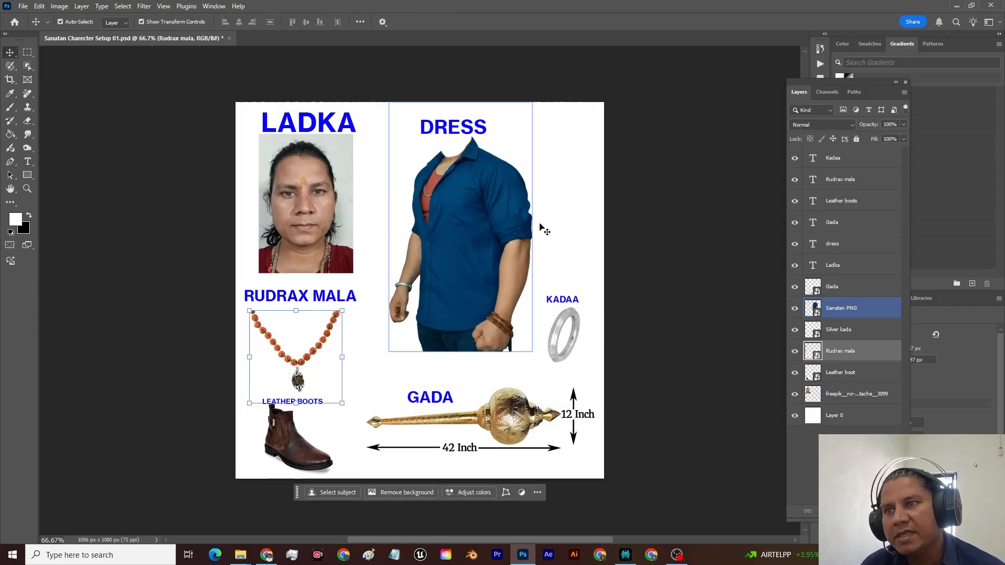
# Step: Compare the dress image with the face photo and its LADKA label on the character sheet
pyautogui.click(568, 221)
pyautogui.click(478, 234)
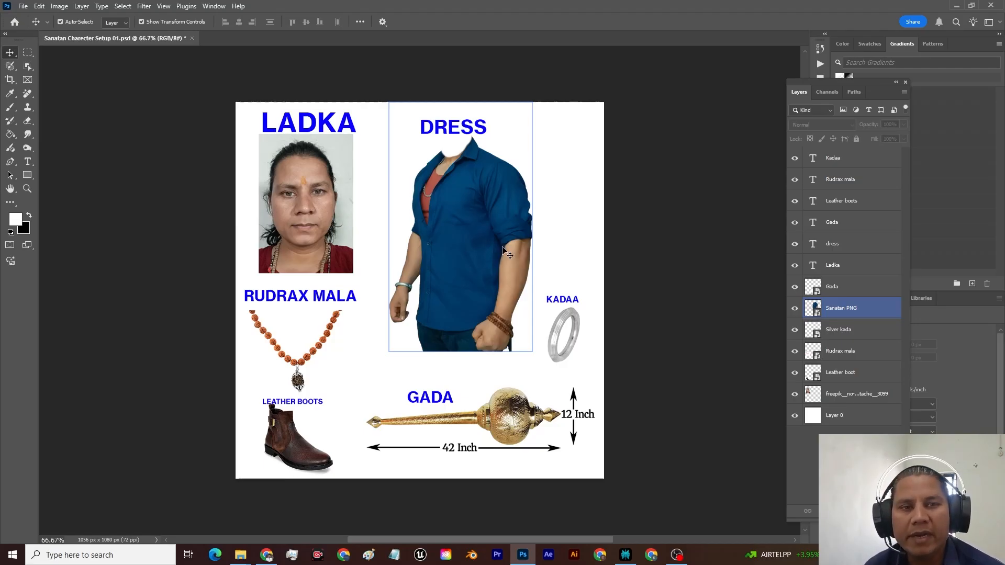
pyautogui.click(525, 299)
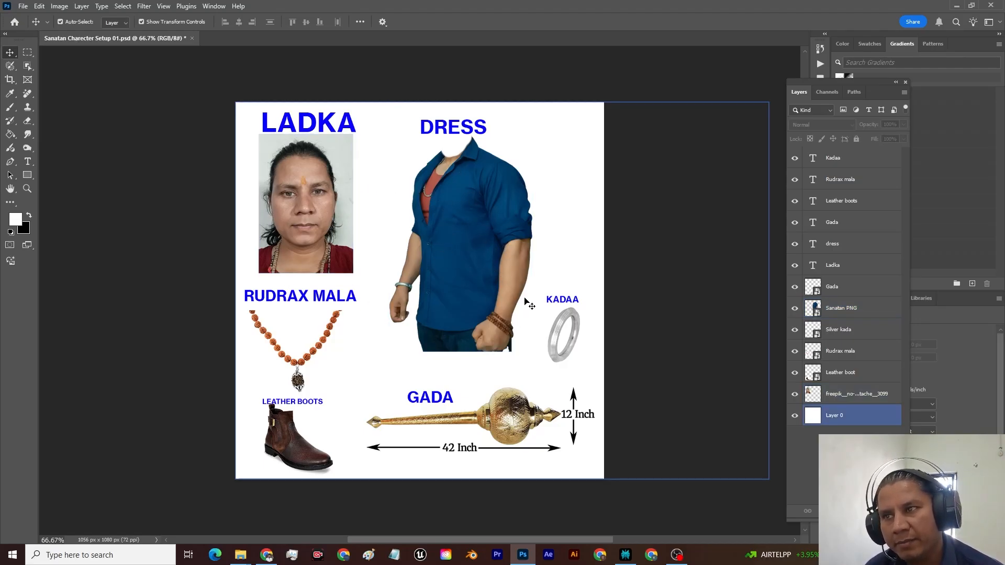
pyautogui.click(287, 203)
pyautogui.click(308, 125)
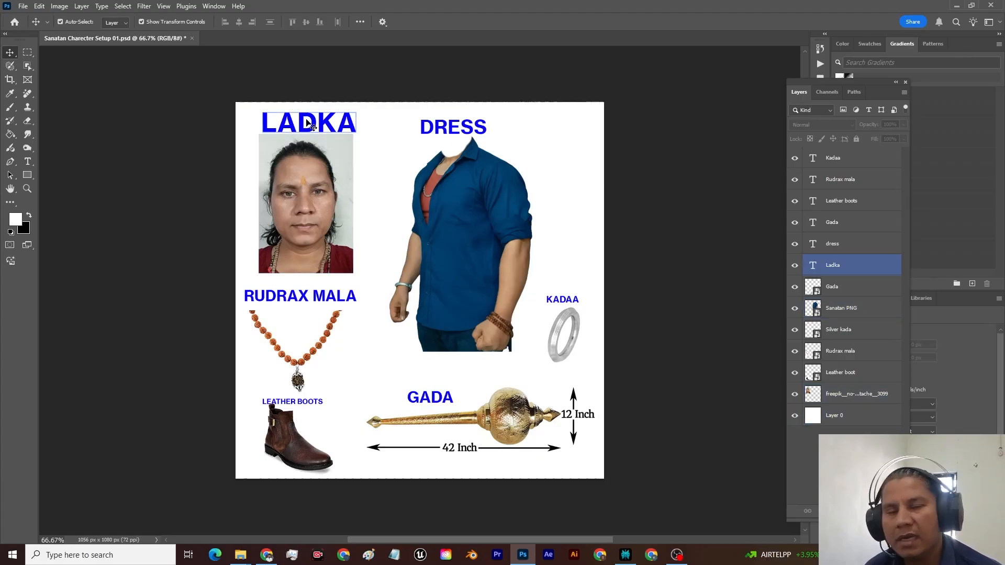
pyautogui.click(299, 197)
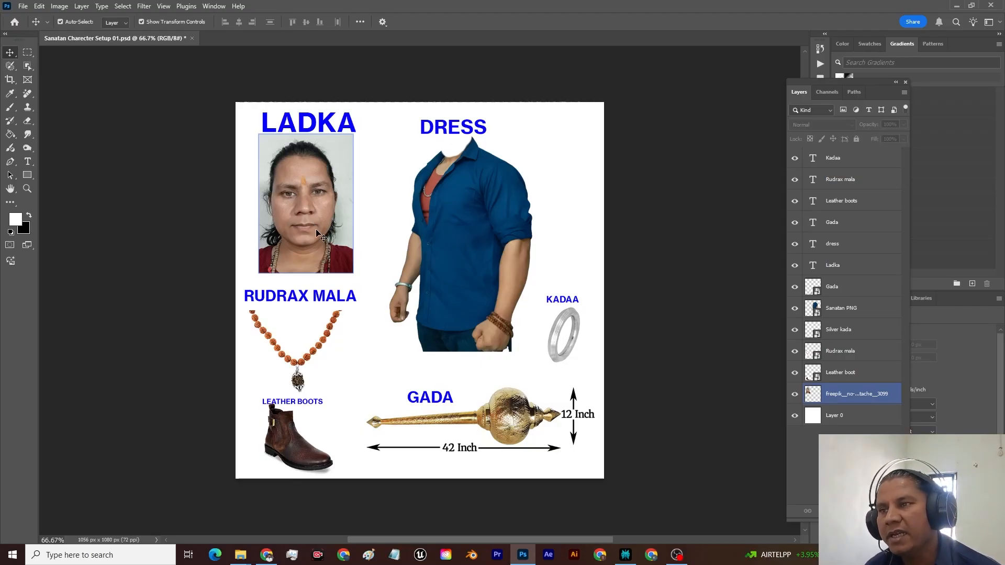
pyautogui.click(525, 254)
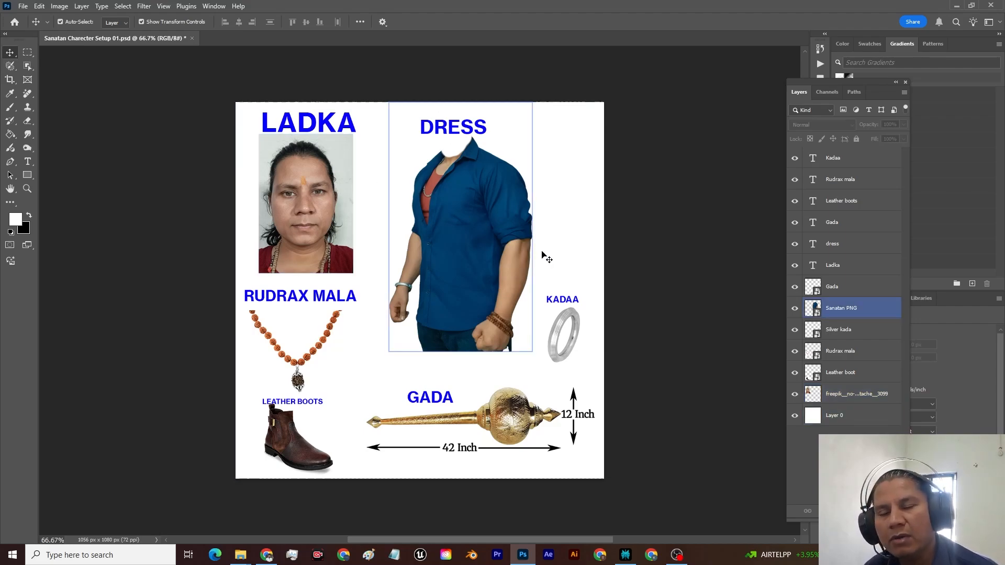
pyautogui.click(329, 140)
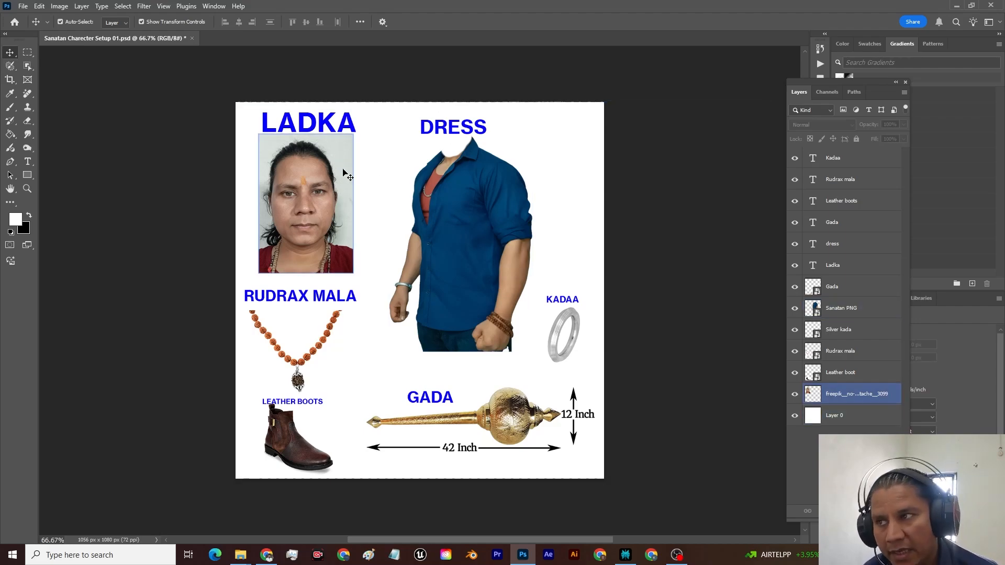
pyautogui.click(371, 190)
pyautogui.click(465, 238)
pyautogui.click(430, 356)
pyautogui.click(427, 229)
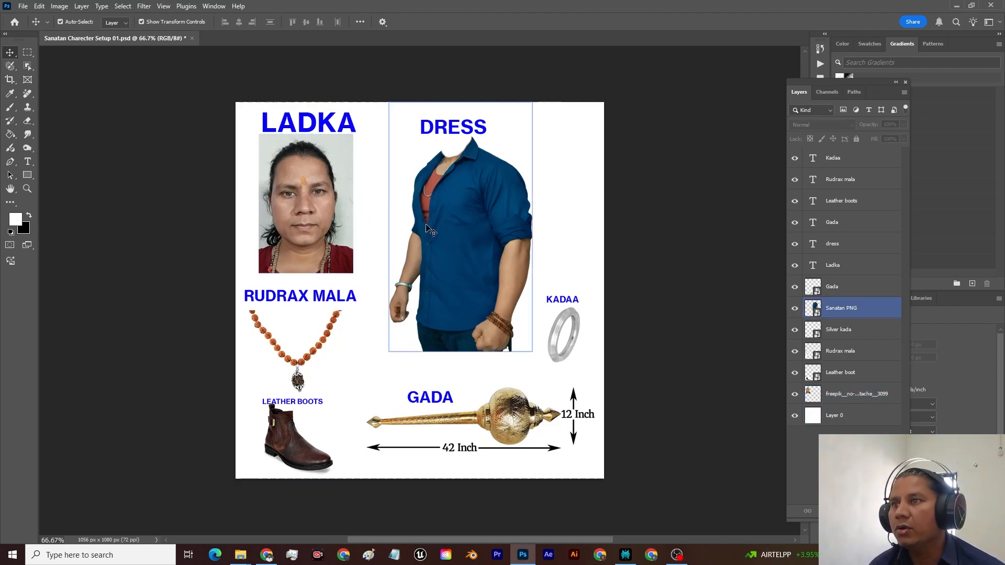
pyautogui.click(624, 199)
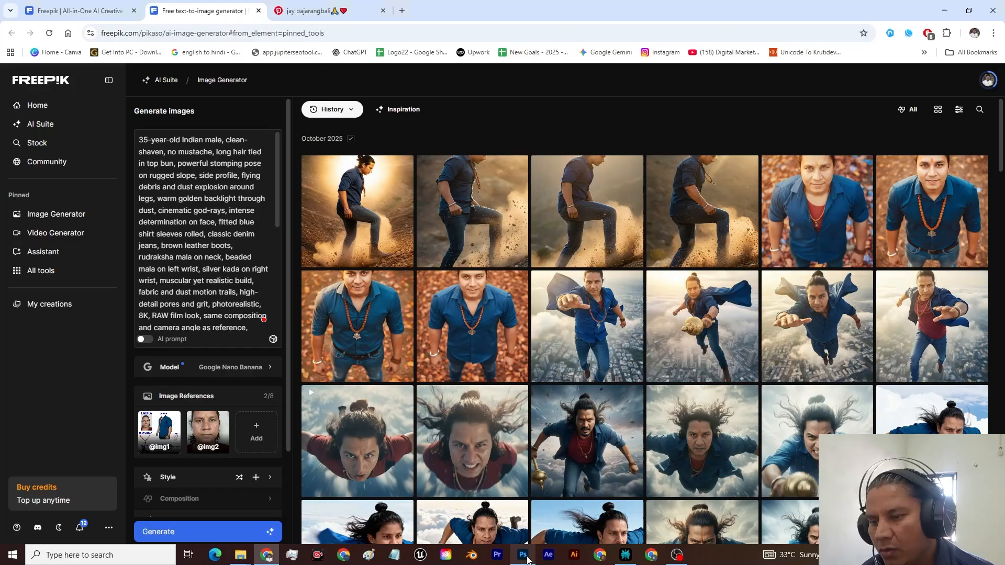
pyautogui.click(523, 555)
pyautogui.click(406, 276)
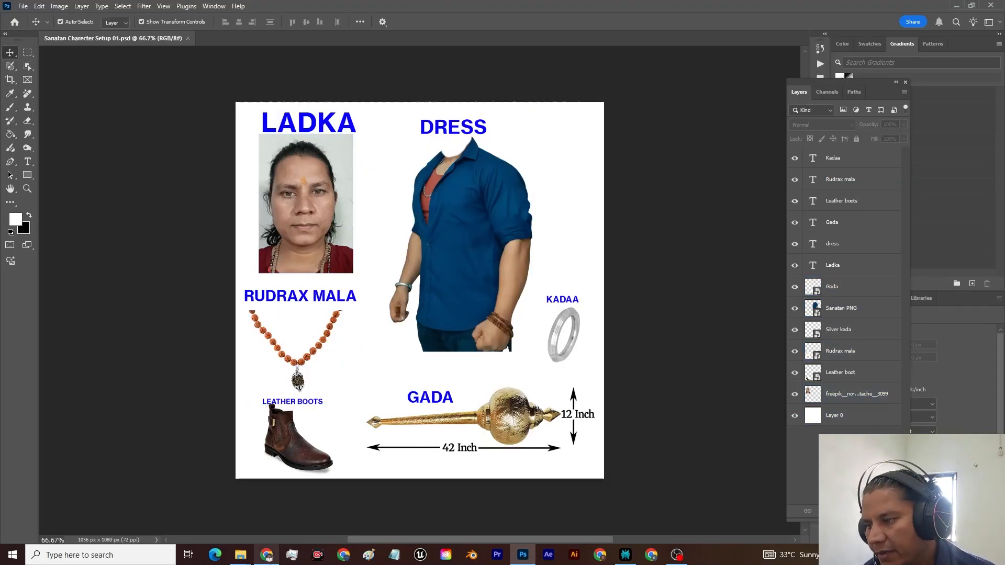
# Step: Switch to Pinterest in Chrome, open the image of Hanuman walking through smoke and fire at full size, and capture it as a screenshot
pyautogui.moveTo(267, 555)
pyautogui.click(266, 510)
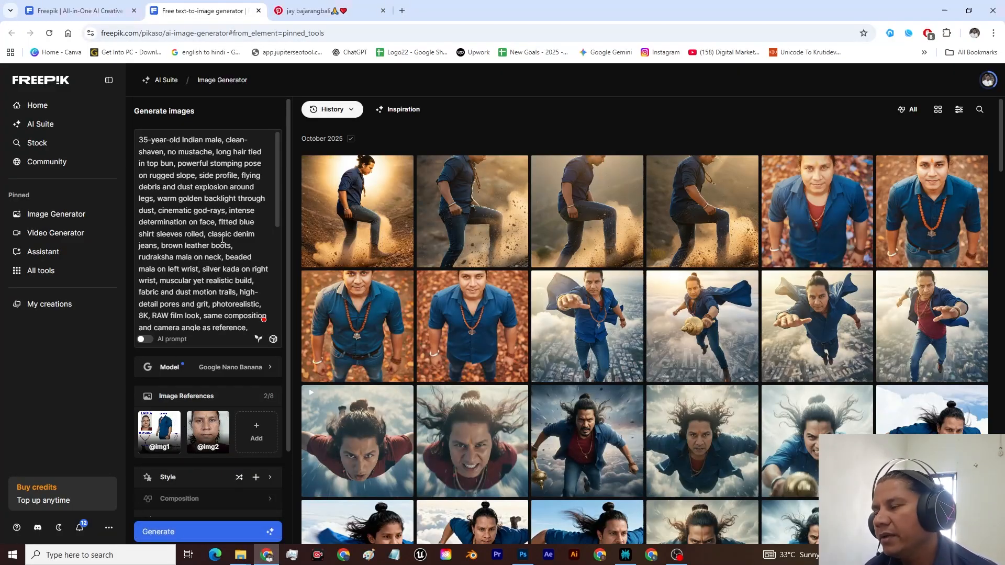
pyautogui.click(311, 11)
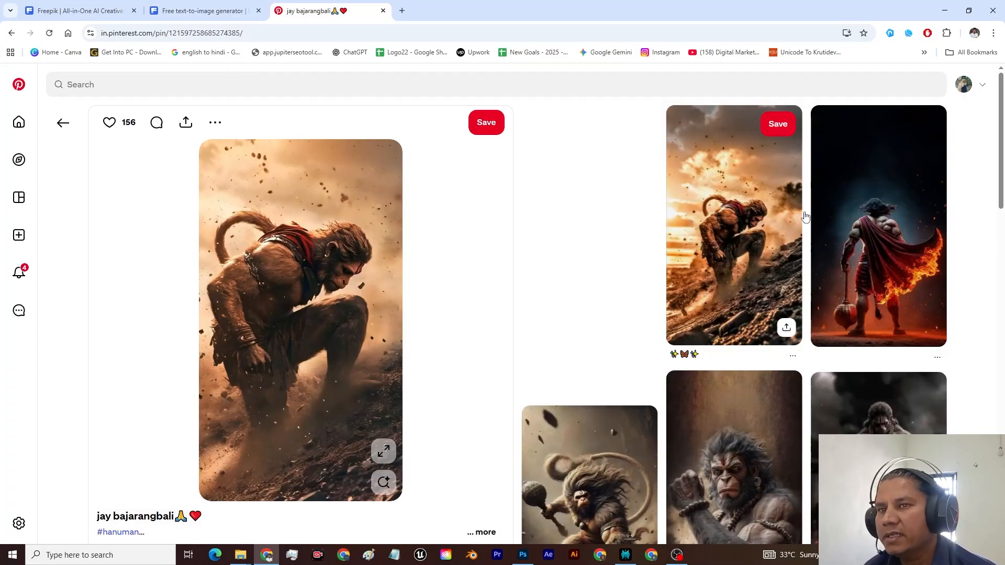
pyautogui.scroll(-4, 841, 260)
pyautogui.click(842, 262)
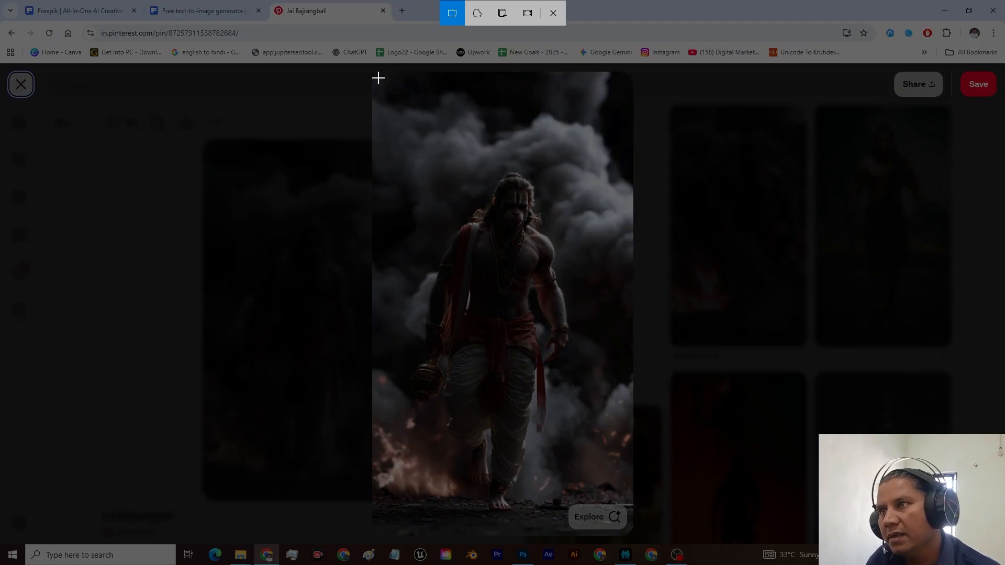
pyautogui.moveTo(632, 532); pyautogui.dragTo(631, 534)
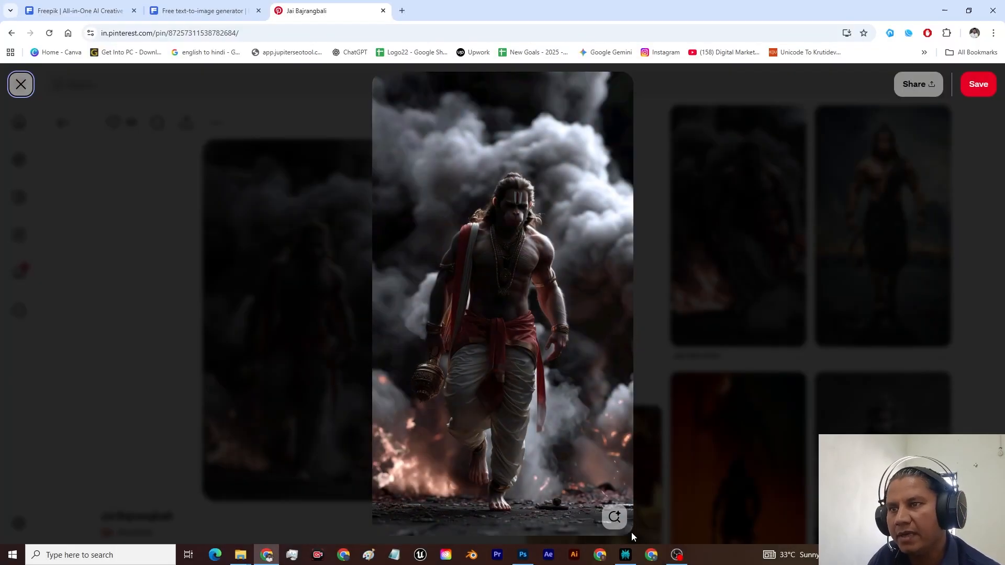
# Step: Open ChatGPT in a new tab and paste the captured Hanuman image into the message
pyautogui.click(402, 11)
pyautogui.click(350, 53)
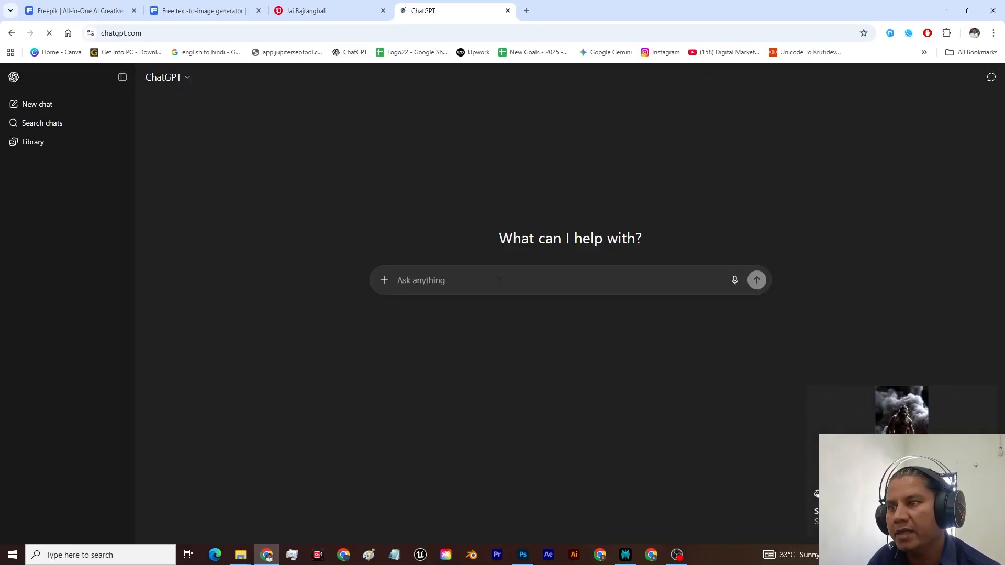
pyautogui.hotkey('ctrl', 'v')
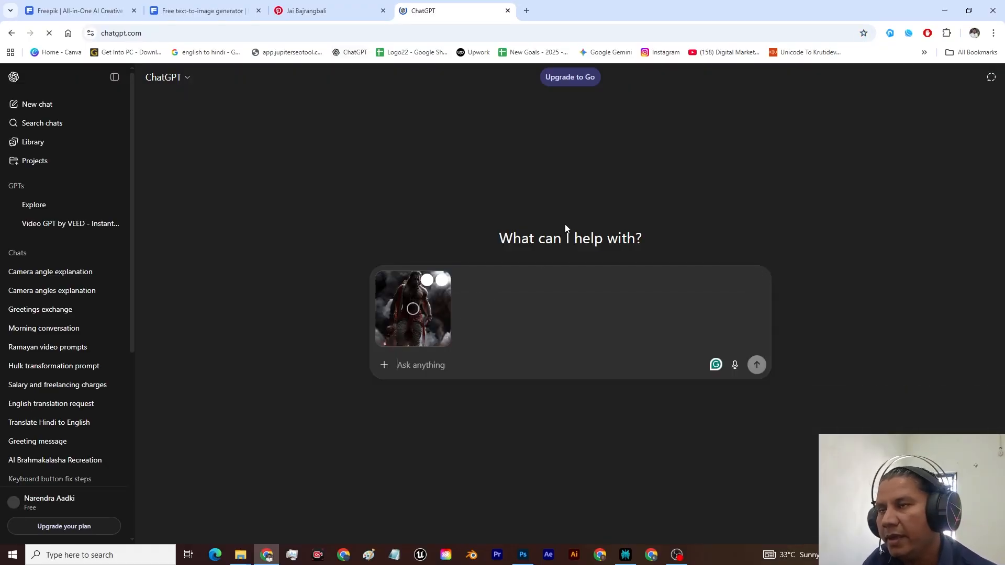
# Step: Copy the Hanuman ji question from Perplexity into the ChatGPT message, and replace "he" after "ek ladka" with "hona chahiye"
pyautogui.click(625, 555)
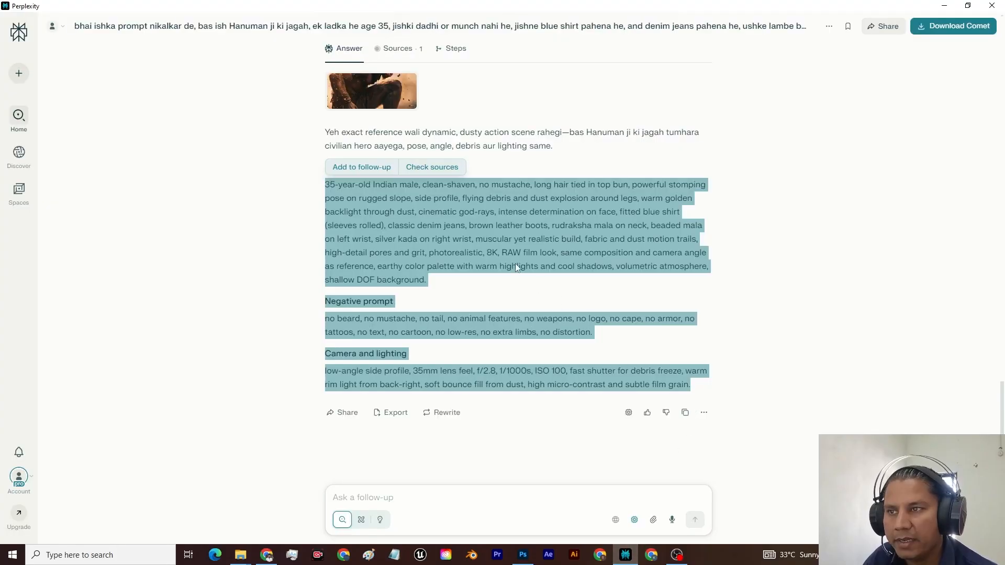
pyautogui.scroll(-5, 515, 263)
pyautogui.scroll(-8, 491, 217)
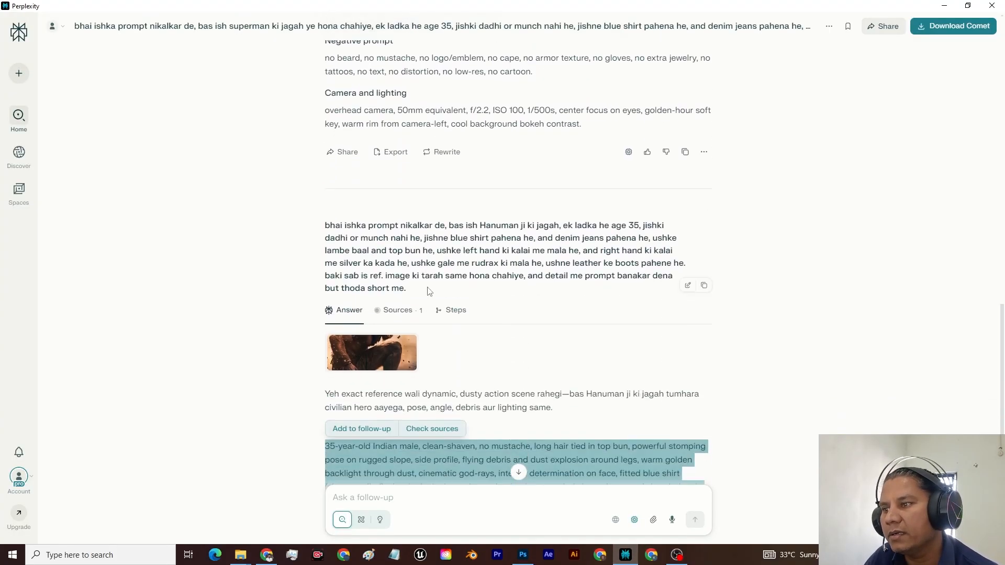
pyautogui.moveTo(325, 229); pyautogui.dragTo(408, 289)
pyautogui.hotkey('alt', 'Tab')
pyautogui.write('bhai ishka prompt nikalkar de, bas ish Hanuman ji ki jagah, ek ladka hona chahiye age 35, jishki dadhi or munch nahi he, jishne blue shirt pahena he, and denim jeans pahena he, ushke lambe baal and top bun he, ushke left hand ki kalai me mala he, and right hand ki kalai me silver ka kada he, ushke gale me rudrax ki mala he, ushne leather ke boots pahene he. baki sab is ref. image ki tarah same hona chahiye, and detail me prompt banakar dena but thoda short me.')
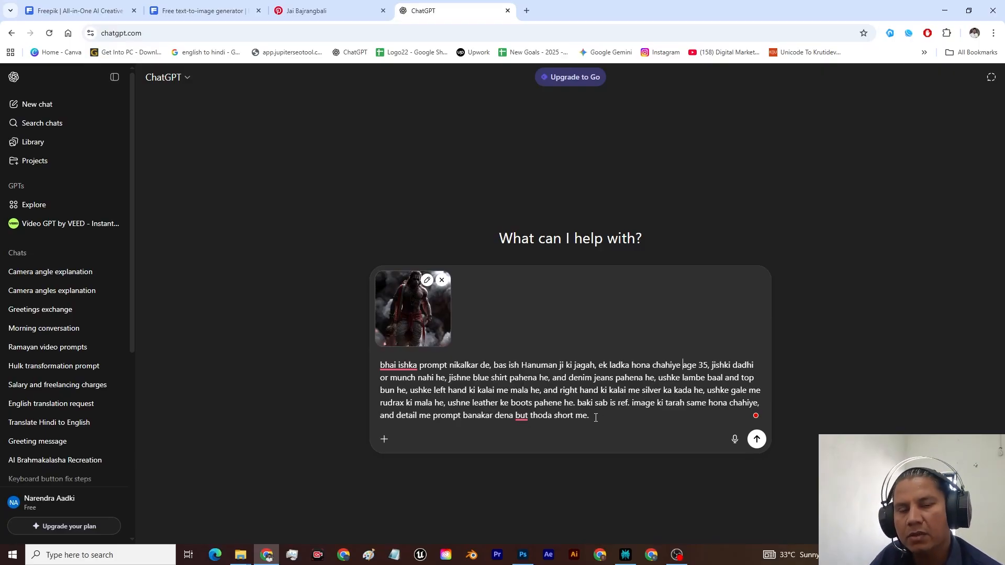
# Step: Remove "but thoda short me" from the end of the message and submit it with the image
pyautogui.moveTo(587, 417); pyautogui.dragTo(518, 417)
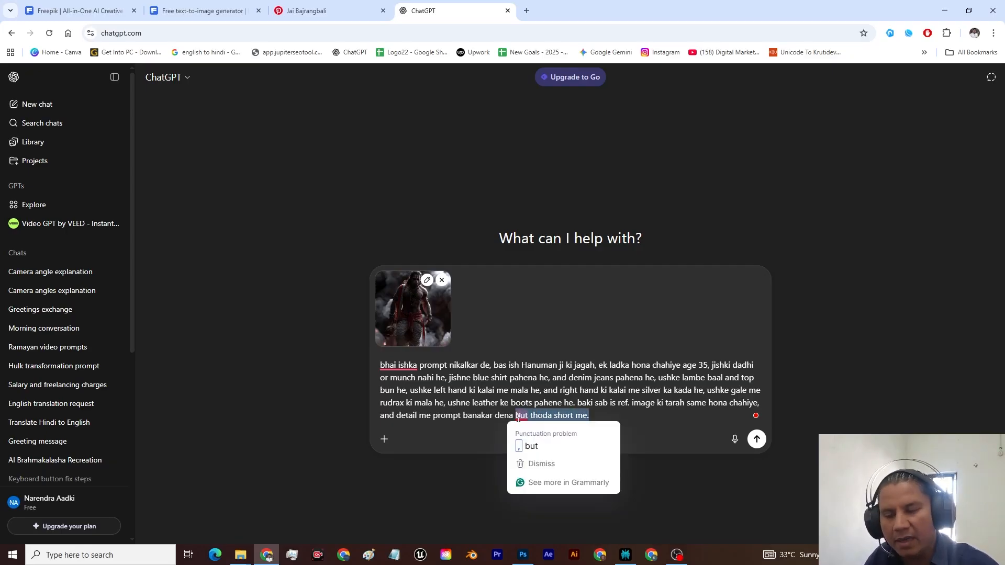
pyautogui.press('BackSpace')
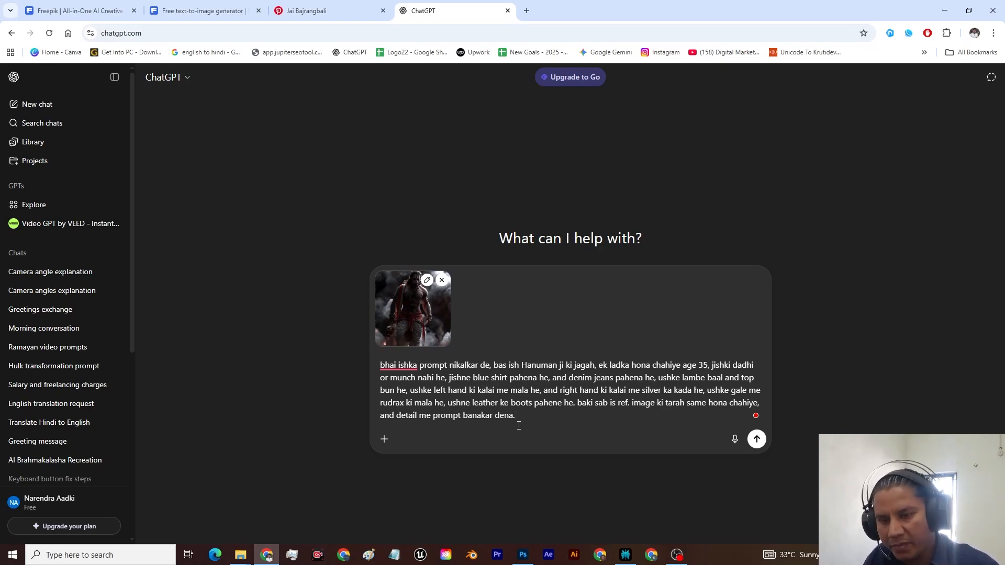
pyautogui.press('Return')
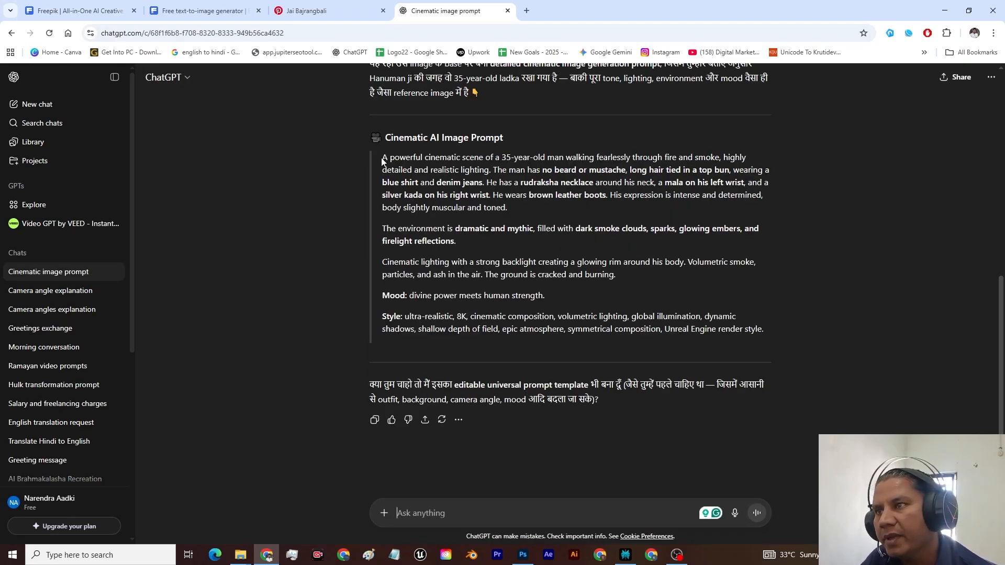
# Step: Copy the full cinematic prompt from ChatGPT's answer, replace Freepik's existing image prompt with it, and generate the images
pyautogui.moveTo(383, 160); pyautogui.dragTo(789, 346)
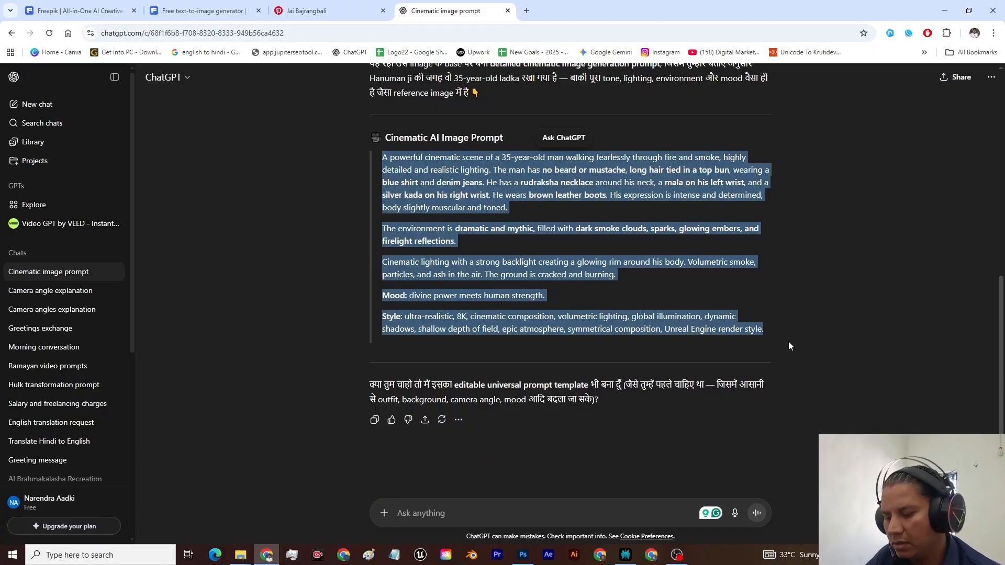
pyautogui.click(201, 10)
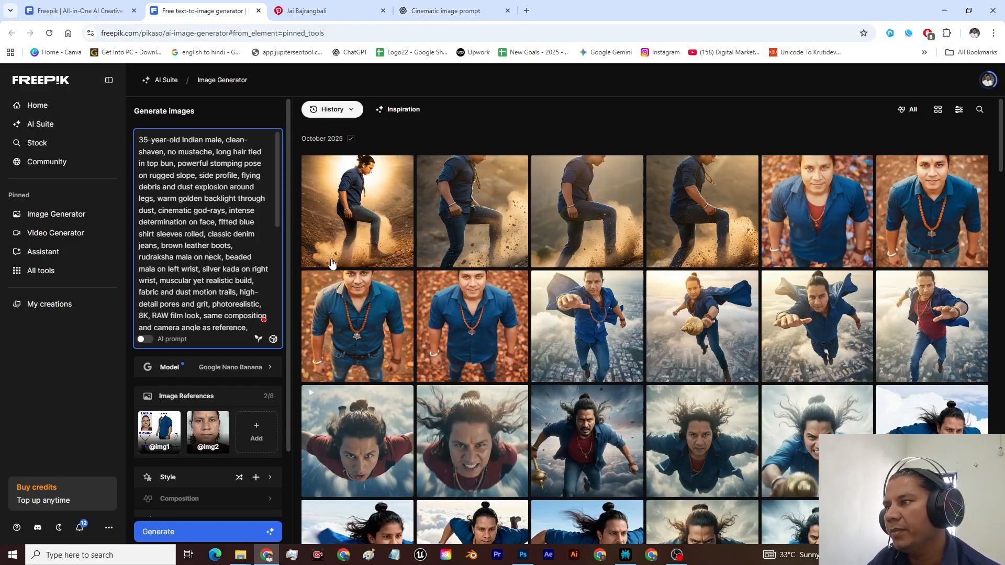
pyautogui.hotkey('ctrl', 'a')
pyautogui.hotkey('ctrl', 'v')
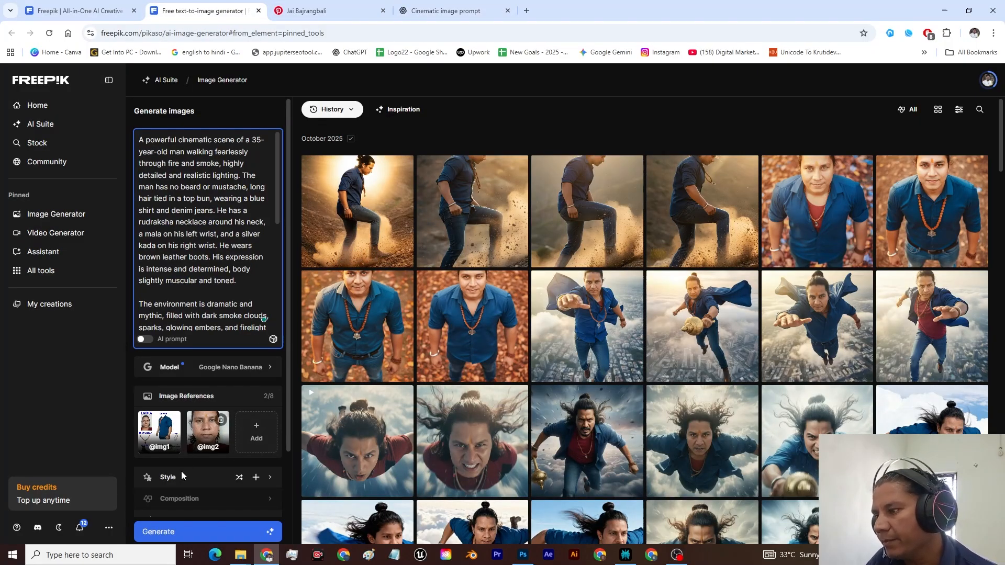
pyautogui.click(190, 532)
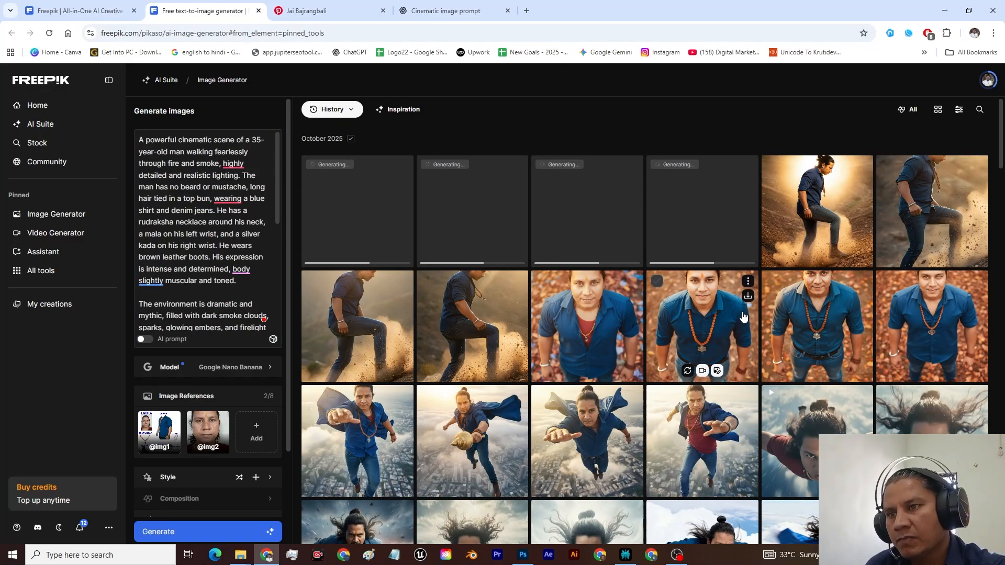
# Step: Examine the newly generated fire-walk images at full size, checking the face, necklace, wrist accessories and boots up close
pyautogui.click(753, 265)
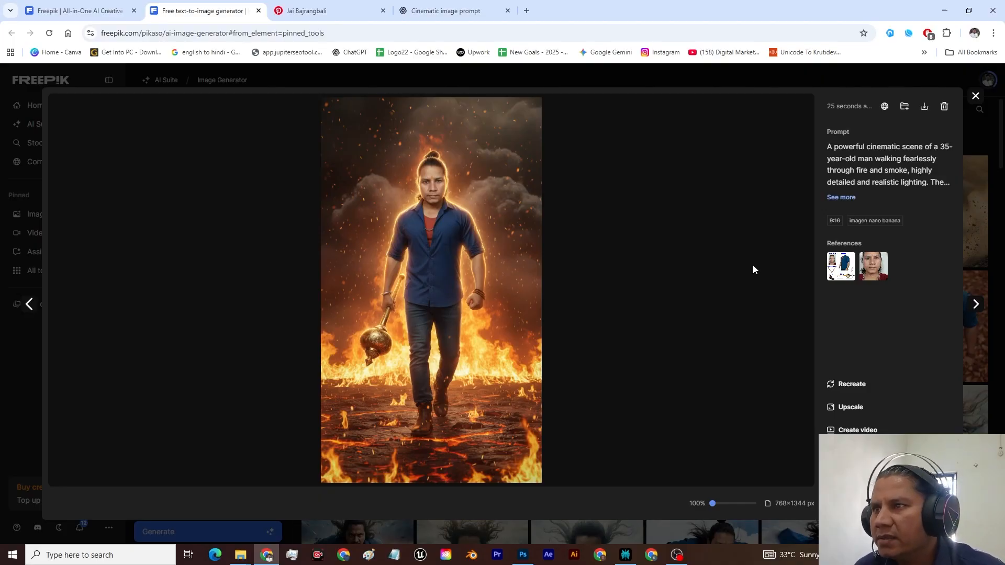
pyautogui.press('Right')
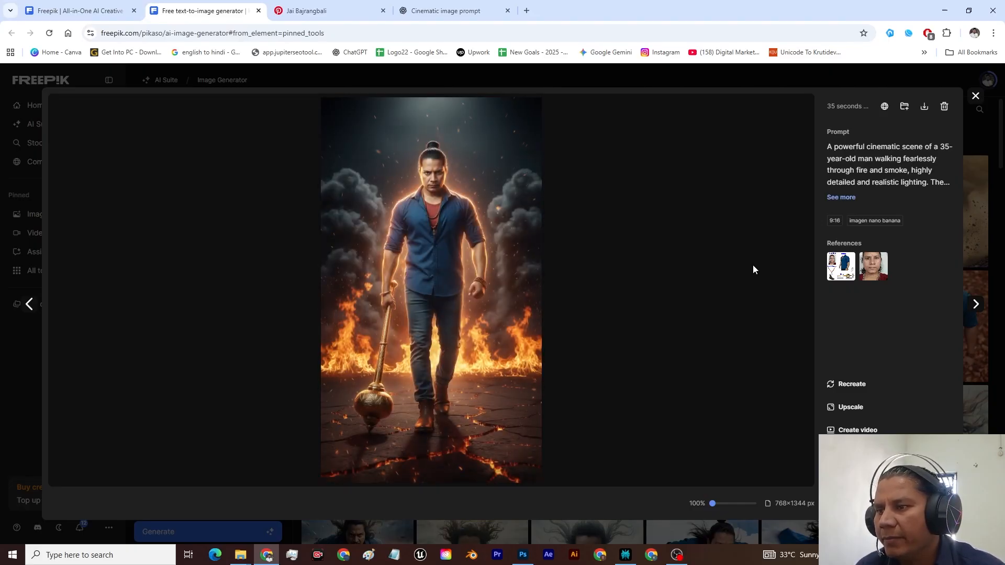
pyautogui.press('Right')
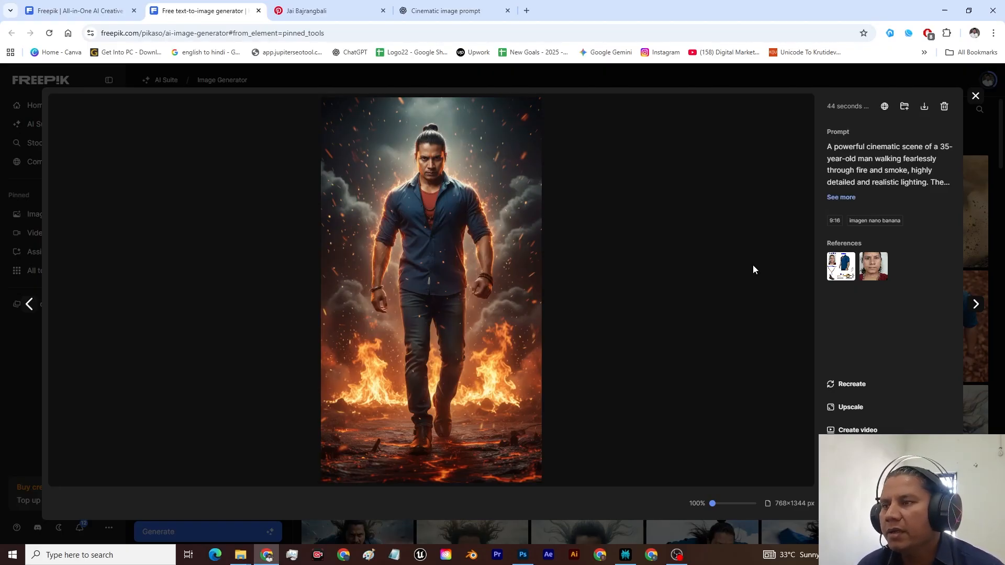
pyautogui.scroll(5, 461, 283)
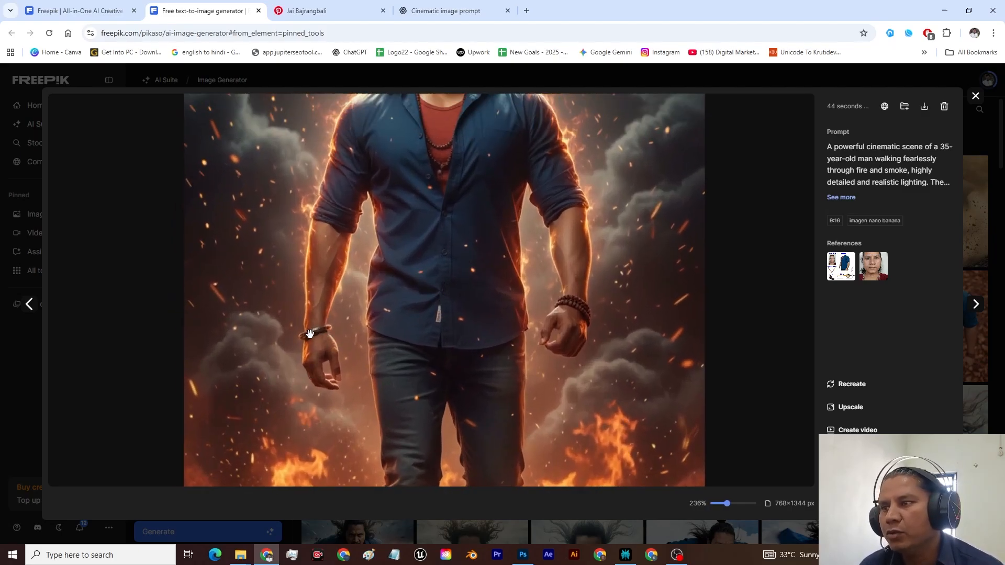
pyautogui.moveTo(494, 213); pyautogui.dragTo(494, 301)
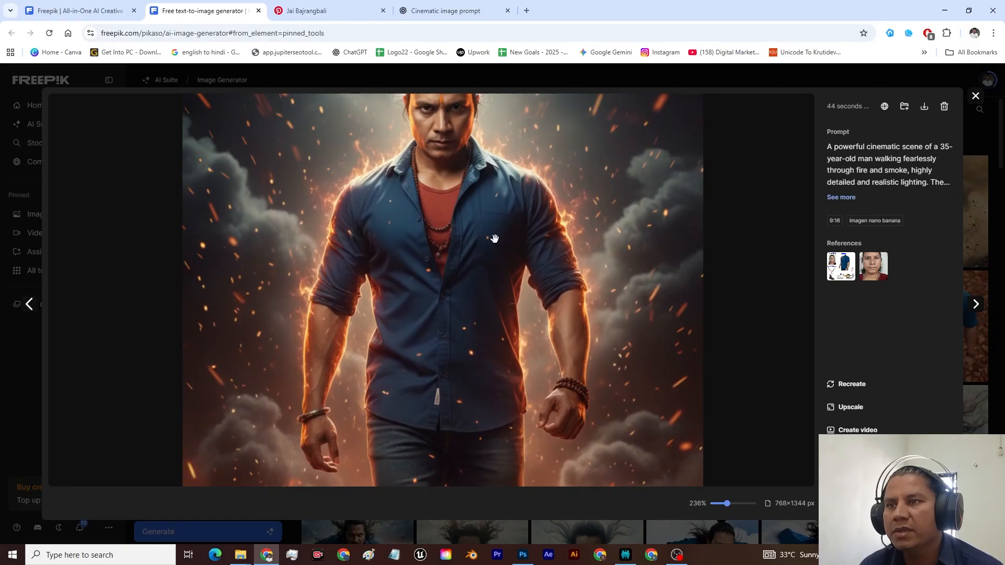
pyautogui.moveTo(496, 239)
pyautogui.mouseDown()
pyautogui.moveTo(483, 314)
pyautogui.moveTo(463, 299)
pyautogui.moveTo(465, 282)
pyautogui.mouseUp()
pyautogui.moveTo(452, 327); pyautogui.dragTo(443, 293)
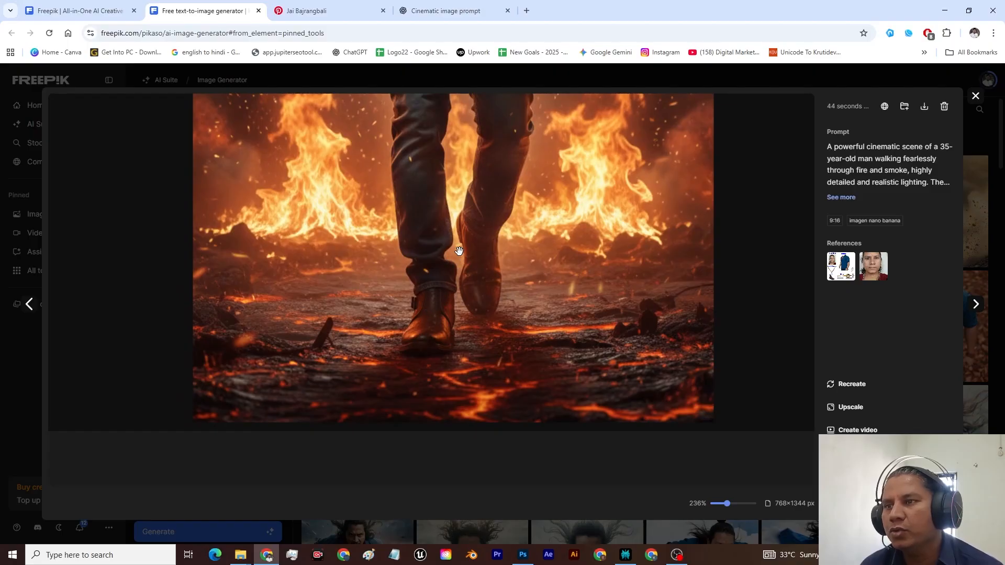
pyautogui.scroll(-3, 460, 255)
pyautogui.press('Right')
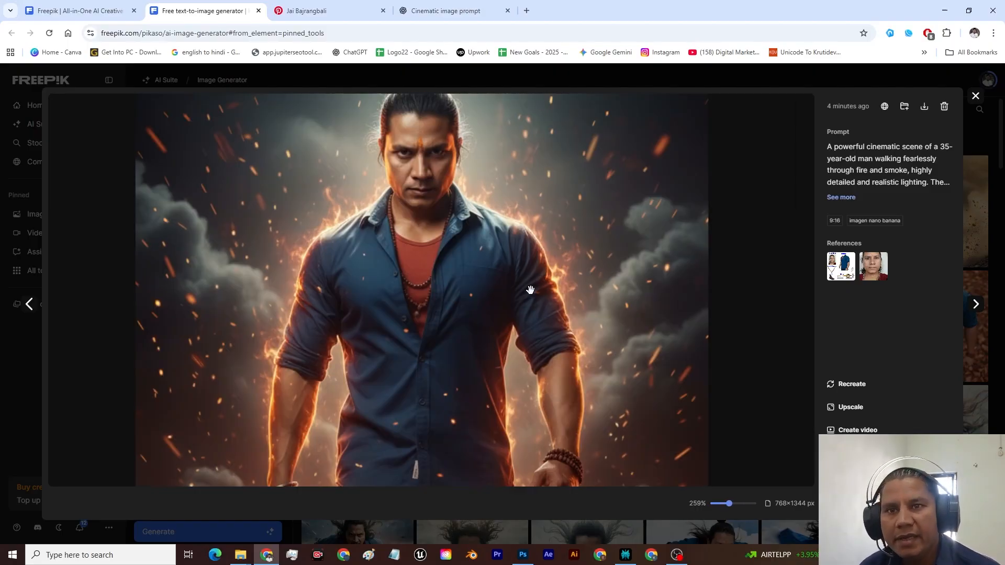
# Step: Download the fire-walk image without the mace as a PNG and show the file in the Downloads folder
pyautogui.click(925, 108)
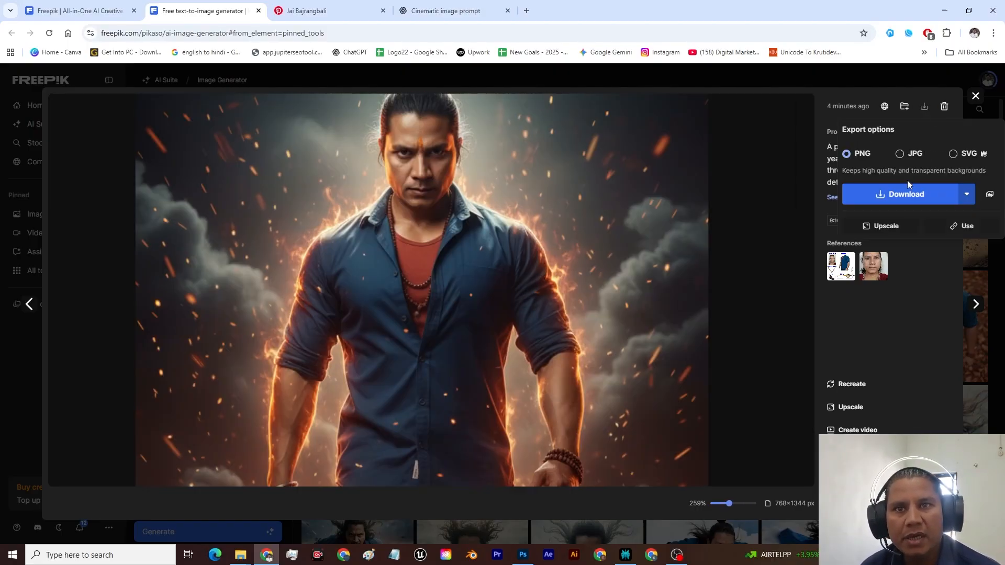
pyautogui.click(907, 194)
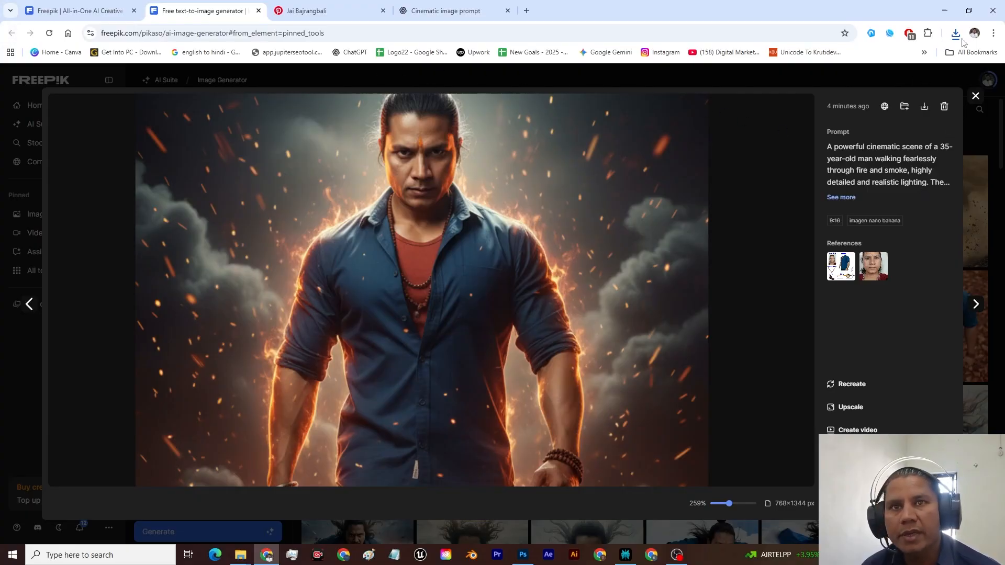
pyautogui.click(956, 33)
pyautogui.click(927, 83)
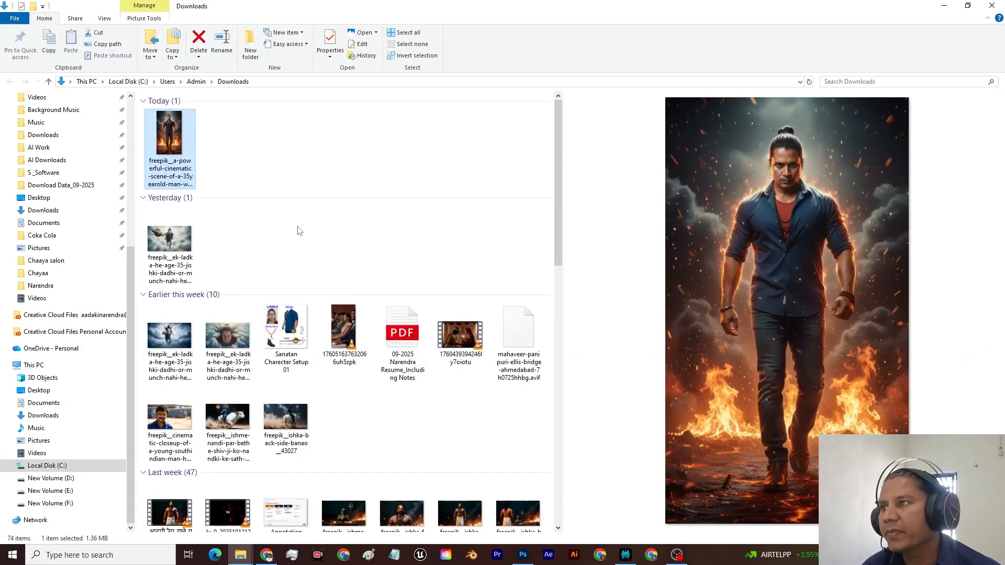
# Step: Open the downloaded fire-walk PNG from the Downloads folder in Photos to view it at full size
pyautogui.click(244, 156)
pyautogui.click(175, 127)
pyautogui.click(215, 151)
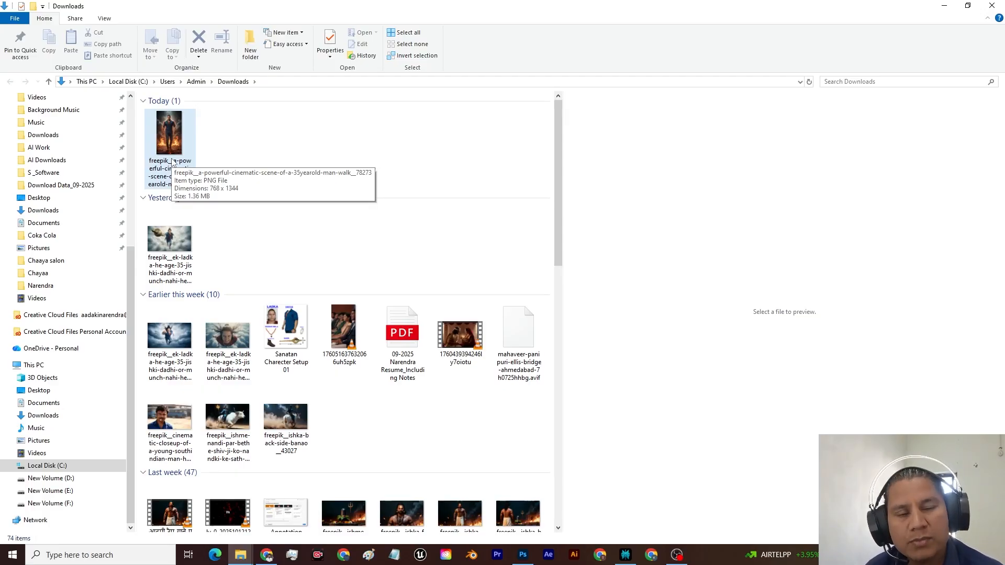
pyautogui.doubleClick(171, 139)
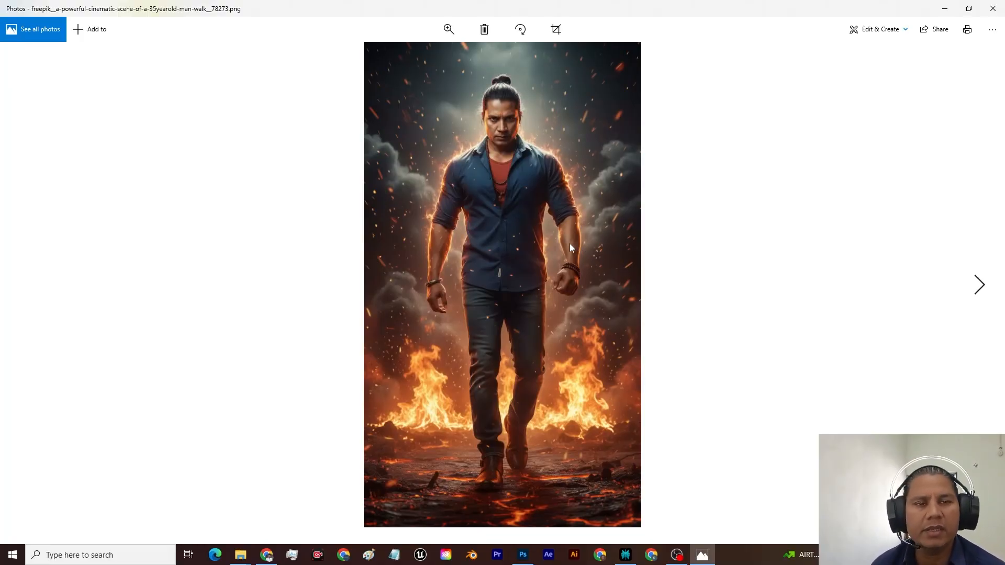
# Step: Return to Freepik in Chrome, change the model to Seedream 4 4K, and generate the same prompt again
pyautogui.hotkey('alt', 'Tab')
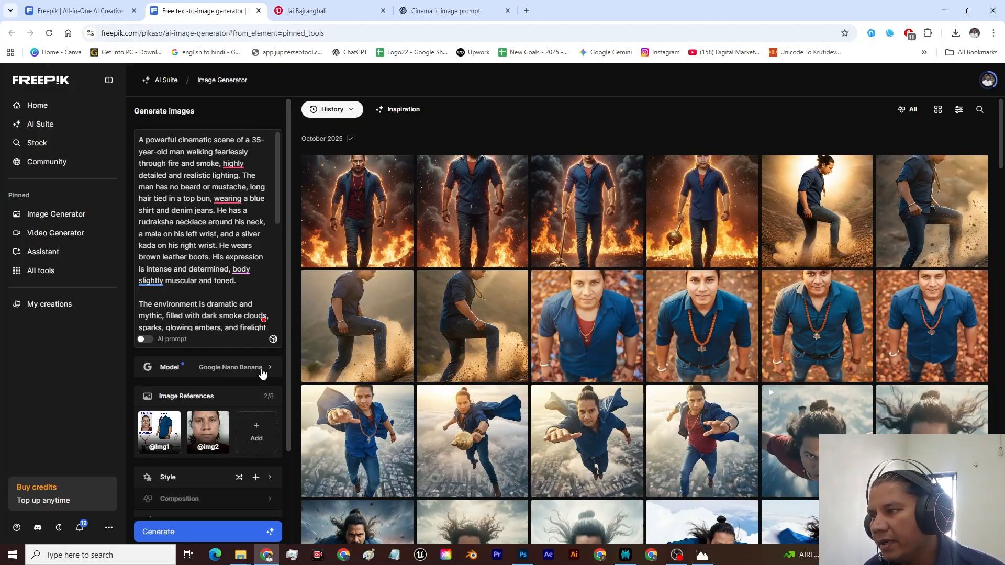
pyautogui.click(263, 373)
pyautogui.moveTo(360, 262)
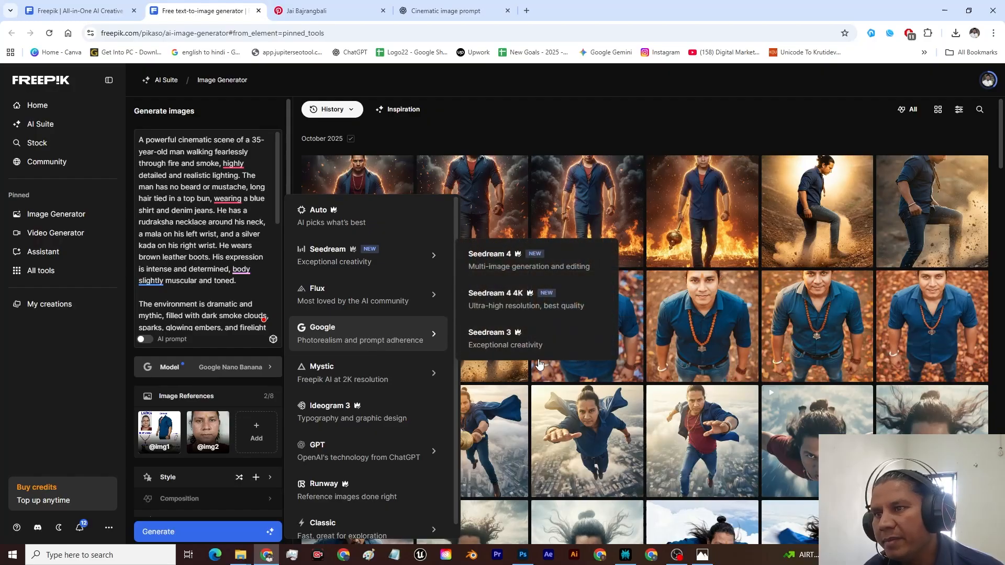
pyautogui.click(518, 304)
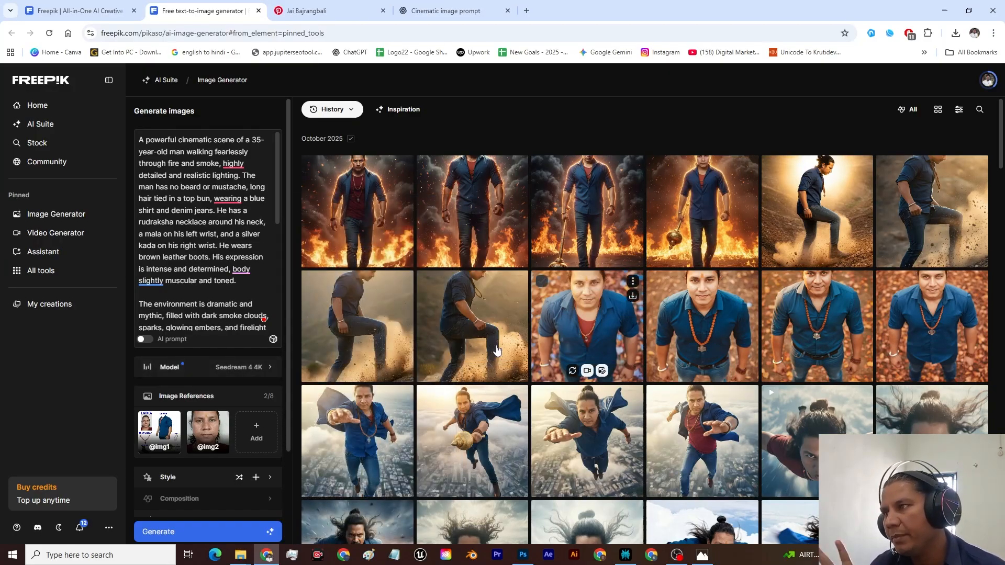
pyautogui.click(208, 532)
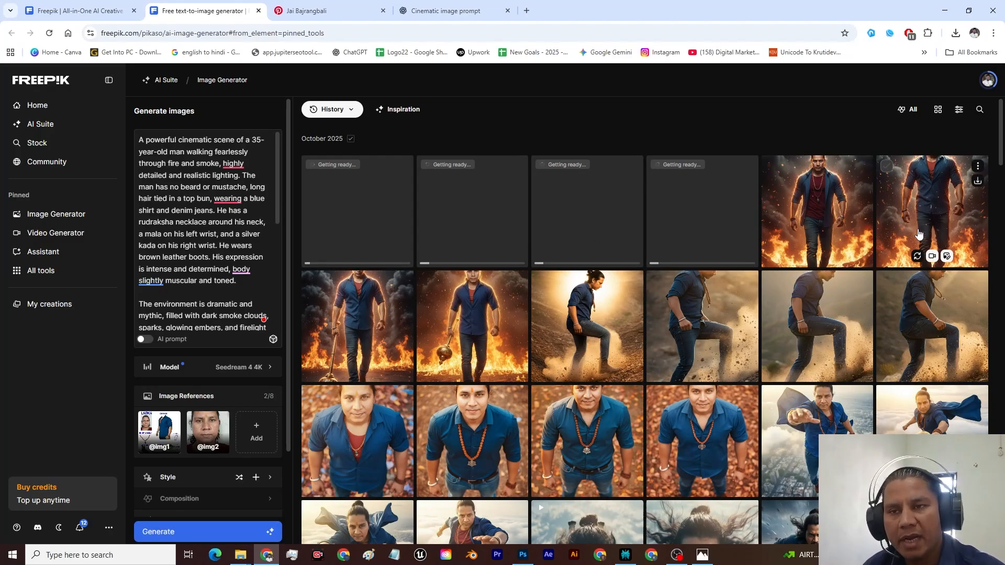
# Step: Inspect a Seedream 4 4K result up close, checking the face, rudraksha necklace, wrist accessories and clothing, and close the preview
pyautogui.click(918, 234)
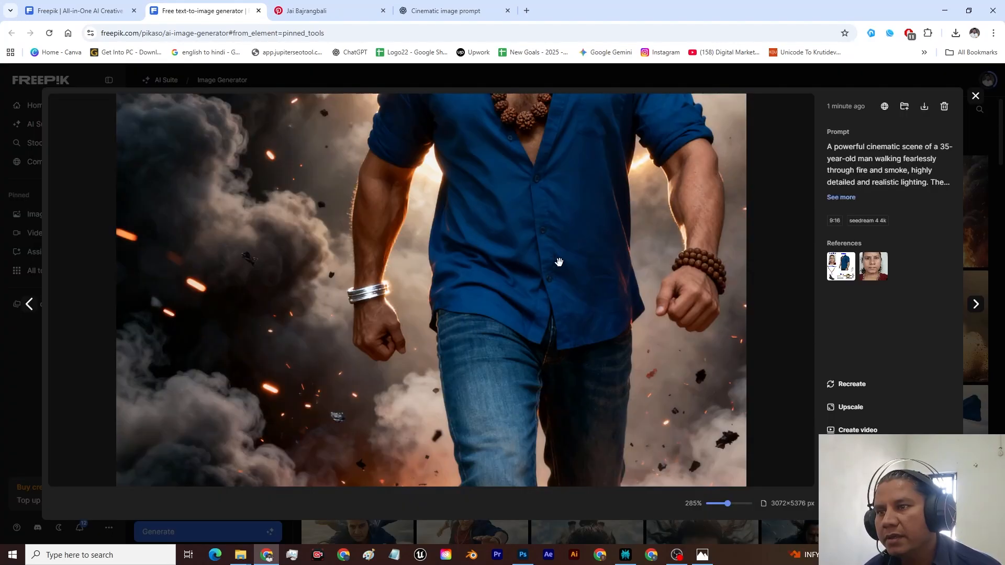
pyautogui.scroll(1, 500, 259)
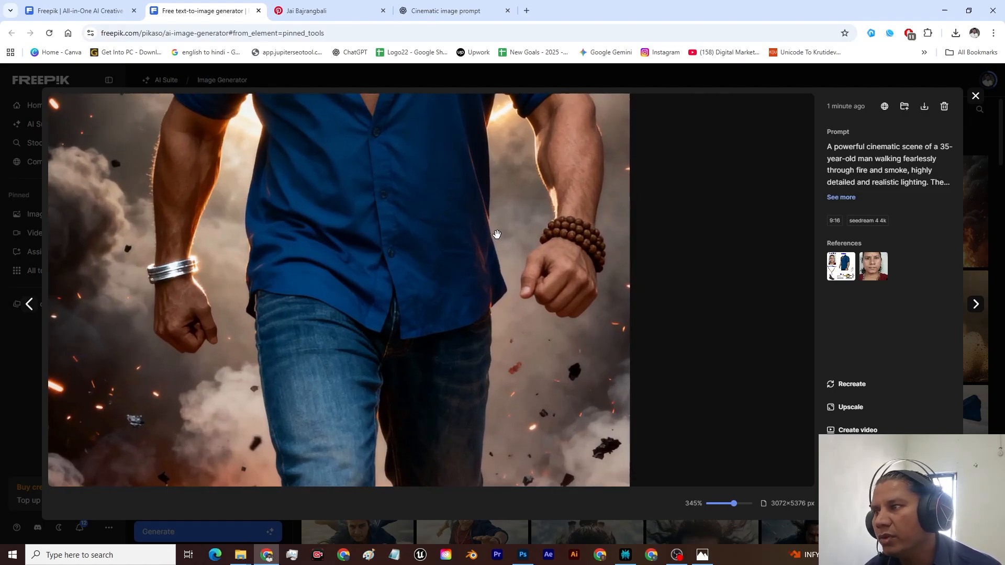
pyautogui.moveTo(496, 235); pyautogui.dragTo(459, 337)
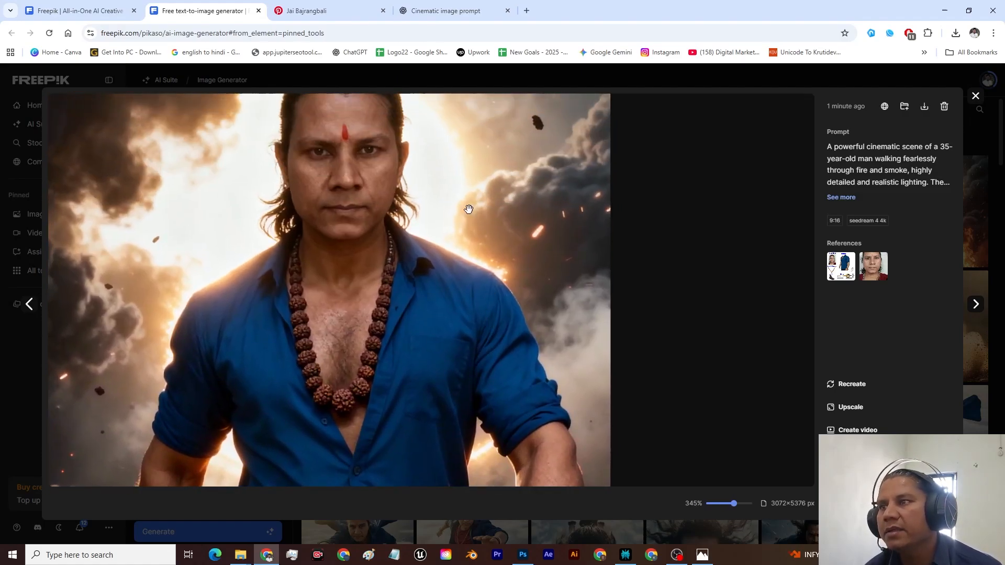
pyautogui.scroll(2, 408, 181)
pyautogui.moveTo(408, 181); pyautogui.dragTo(420, 353)
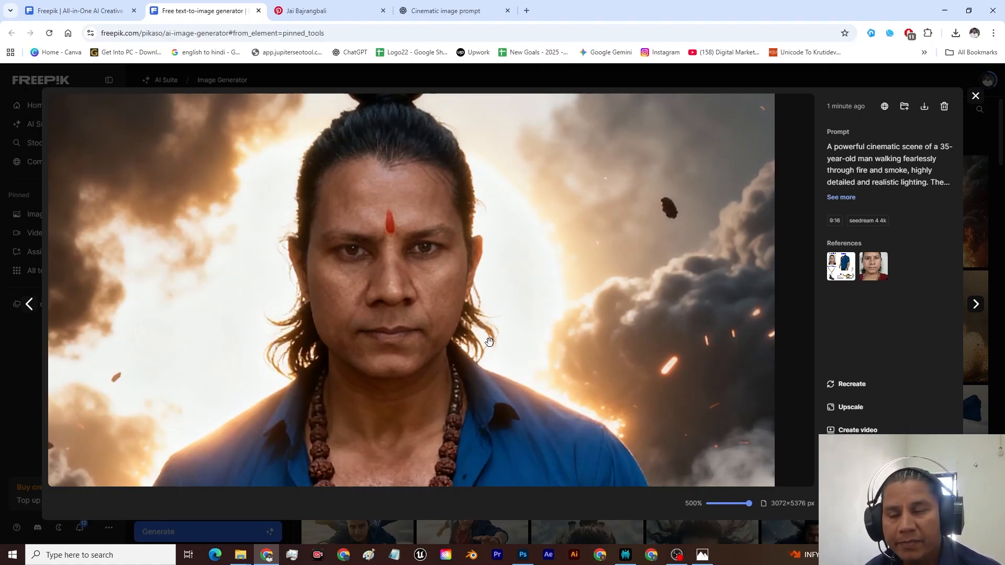
pyautogui.moveTo(509, 360); pyautogui.dragTo(476, 255)
pyautogui.scroll(-3, 500, 315)
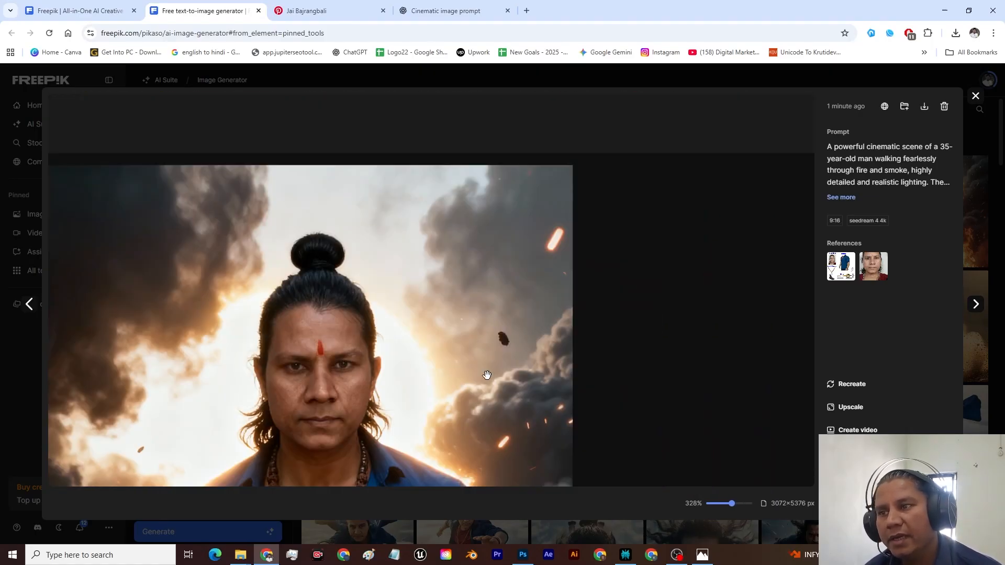
pyautogui.moveTo(419, 457); pyautogui.dragTo(453, 226)
pyautogui.moveTo(438, 302); pyautogui.dragTo(509, 214)
pyautogui.scroll(-10, 510, 215)
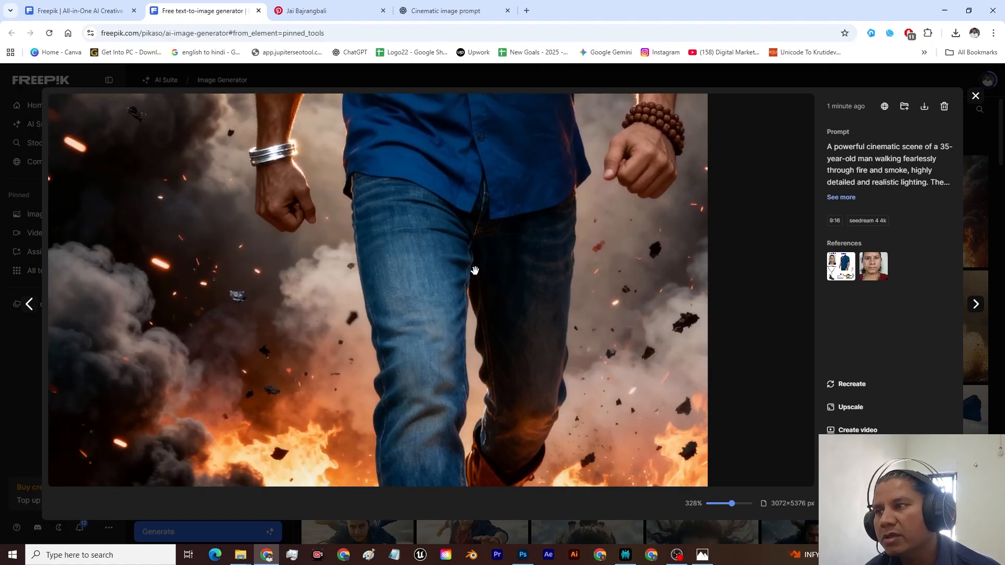
pyautogui.press('Escape')
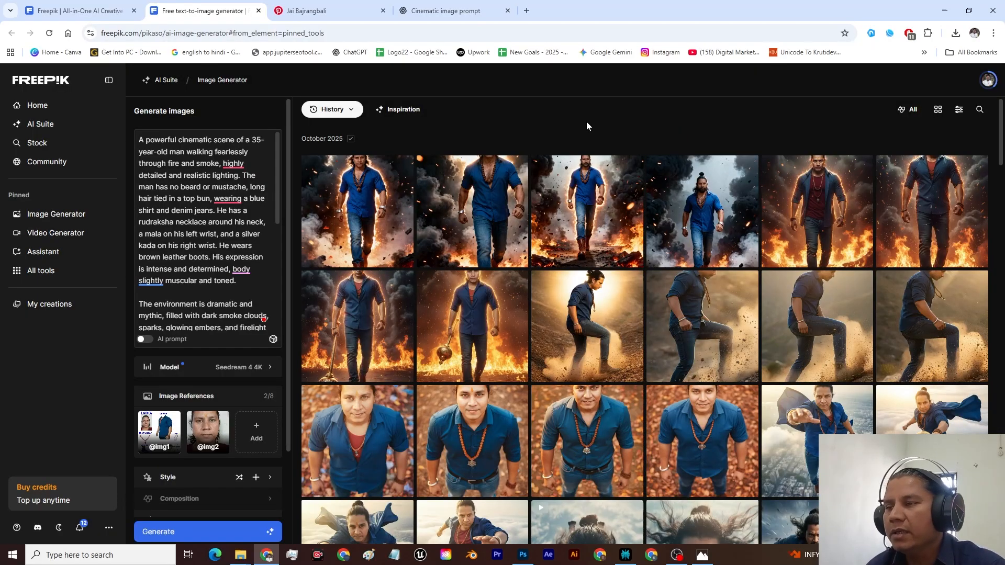